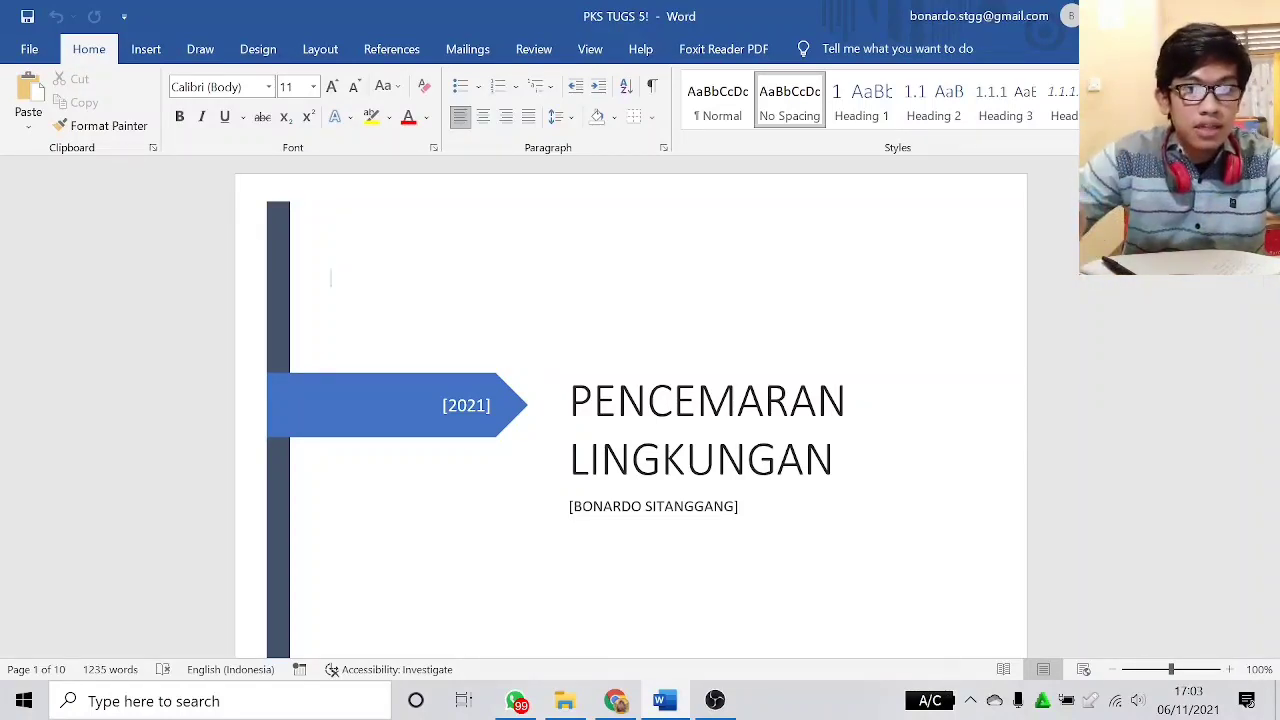
- Skim the report from the cover page through the table of contents and return to the cover
{"action": "scroll", "coordinate": [840, 575], "scroll_direction": "down", "scroll_amount": 10}
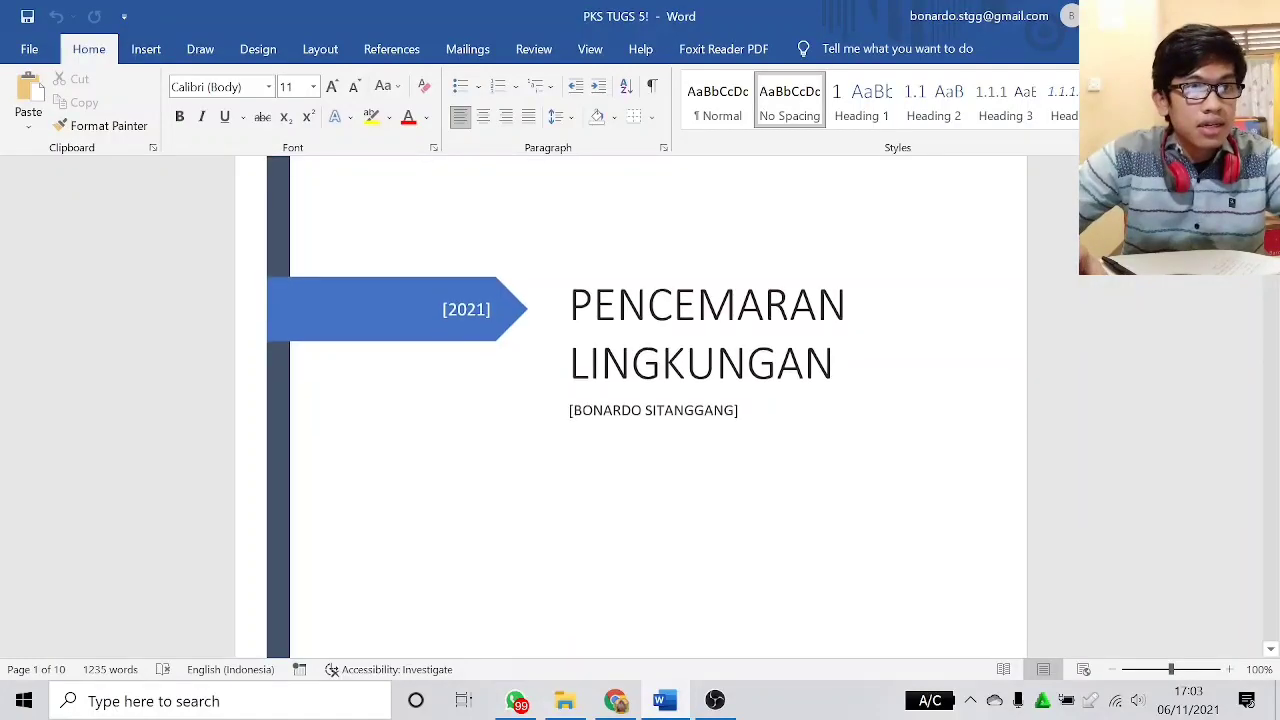
{"action": "scroll", "coordinate": [840, 575], "scroll_direction": "down", "scroll_amount": 15}
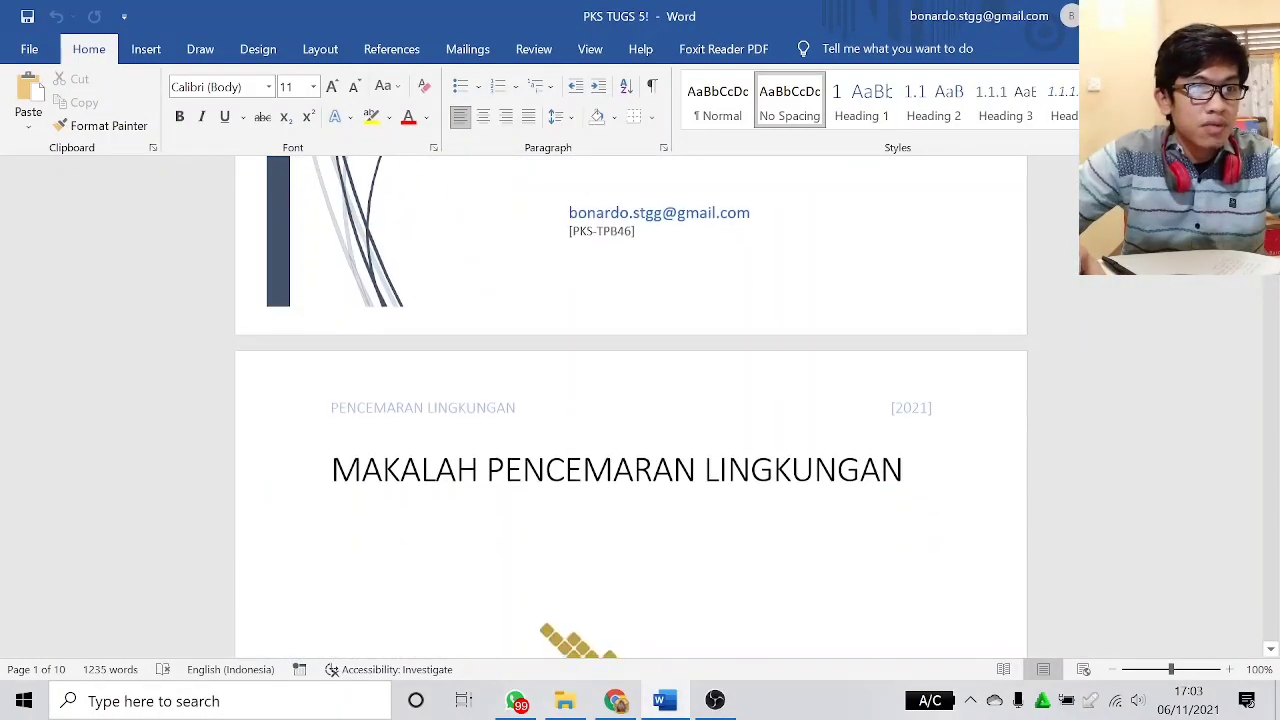
{"action": "scroll", "coordinate": [1273, 385], "scroll_direction": "down", "scroll_amount": 15}
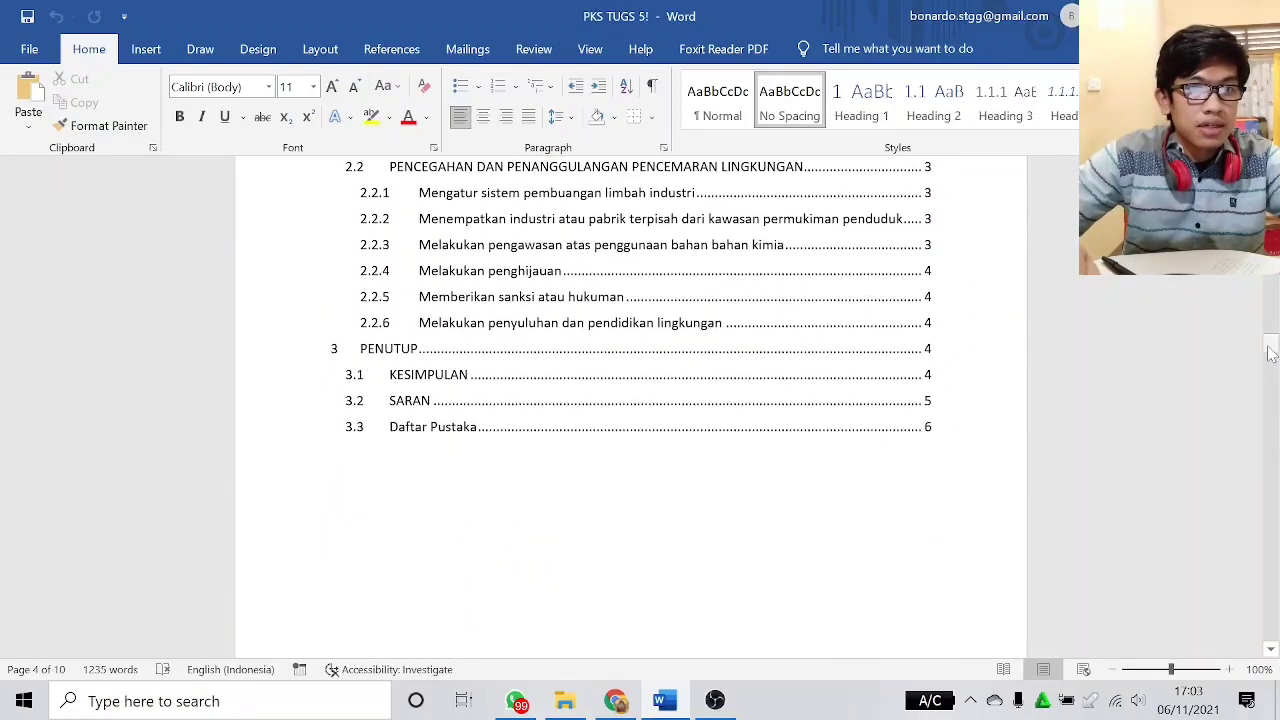
{"action": "mouse_move", "coordinate": [1273, 348]}
{"action": "left_mouse_down"}
{"action": "mouse_move", "coordinate": [1276, 470]}
{"action": "mouse_move", "coordinate": [1273, 158]}
{"action": "left_mouse_up"}
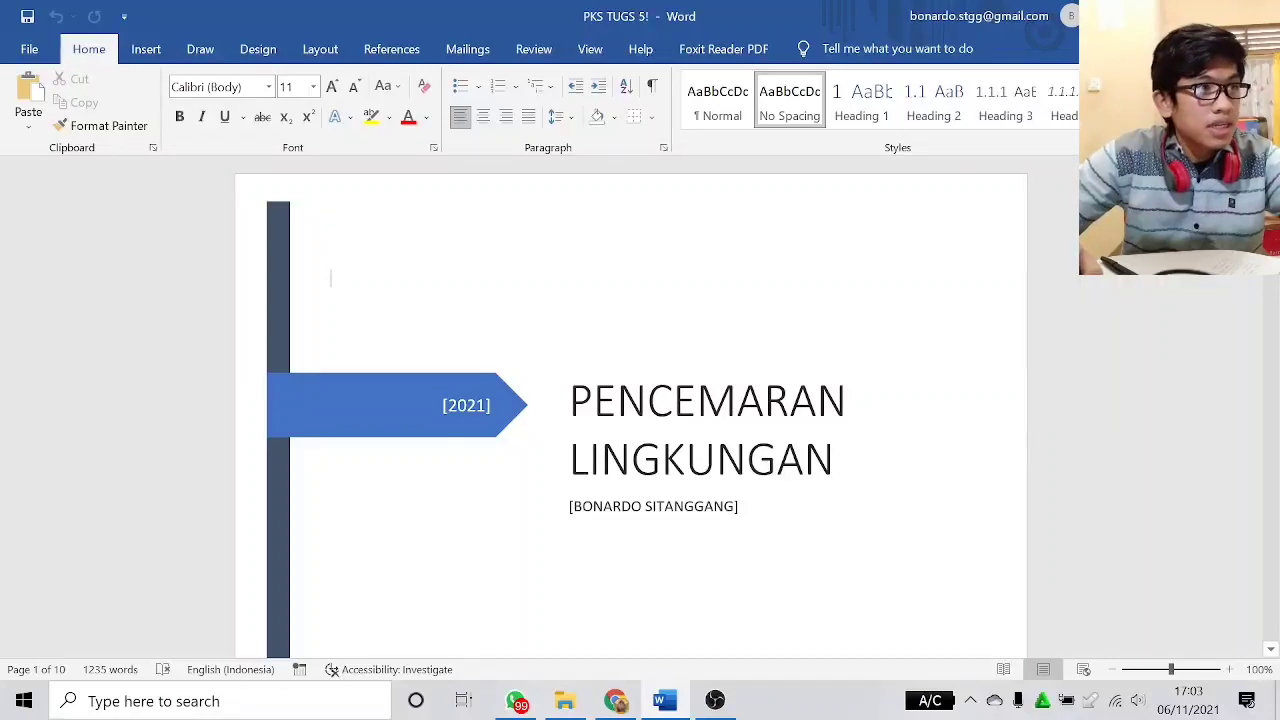
{"action": "scroll", "coordinate": [630, 400], "scroll_direction": "down", "scroll_amount": 8}
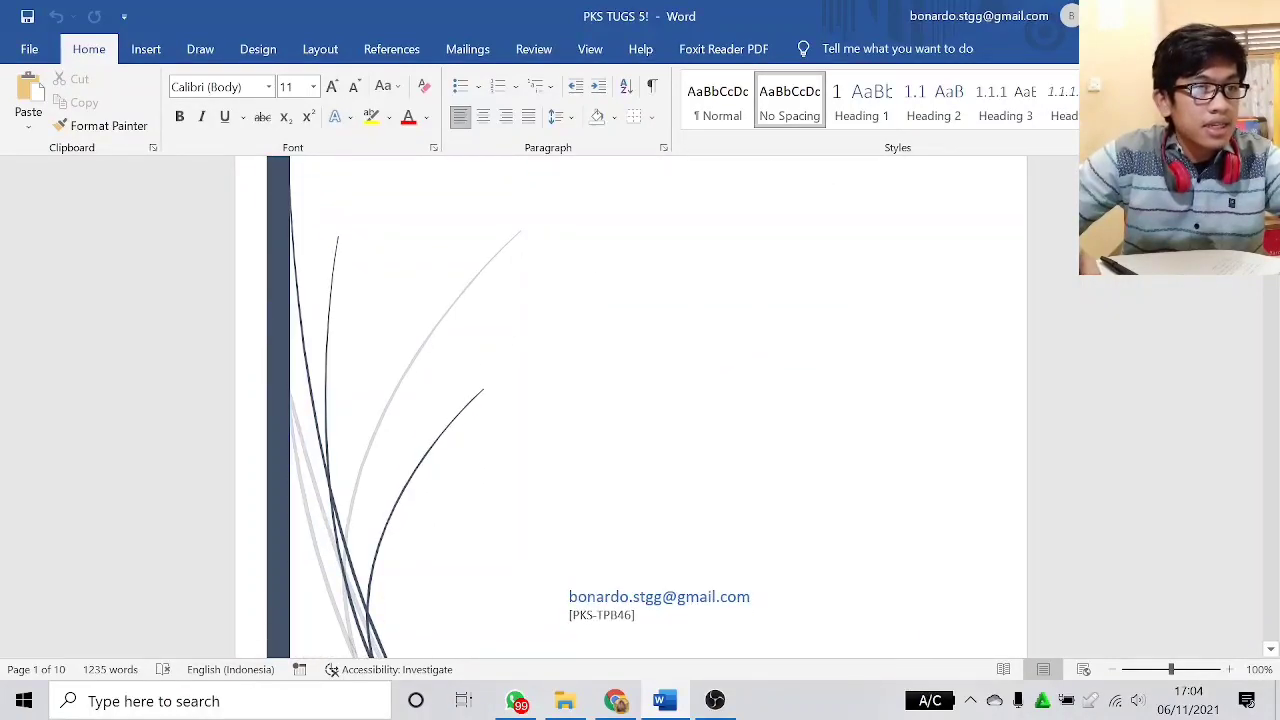
{"action": "scroll", "coordinate": [630, 400], "scroll_direction": "up", "scroll_amount": 10}
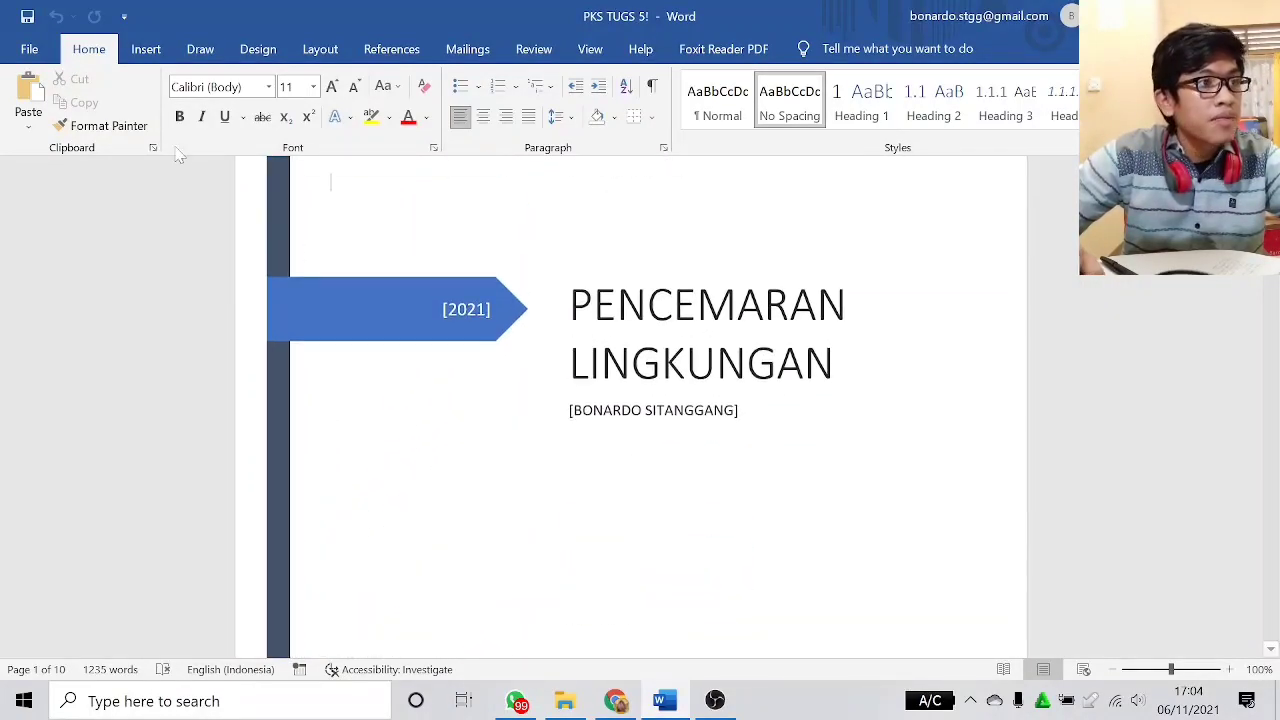
- Browse the built-in cover page designs as far as Whisp, leaving the current cover in place
{"action": "left_click", "coordinate": [142, 50]}
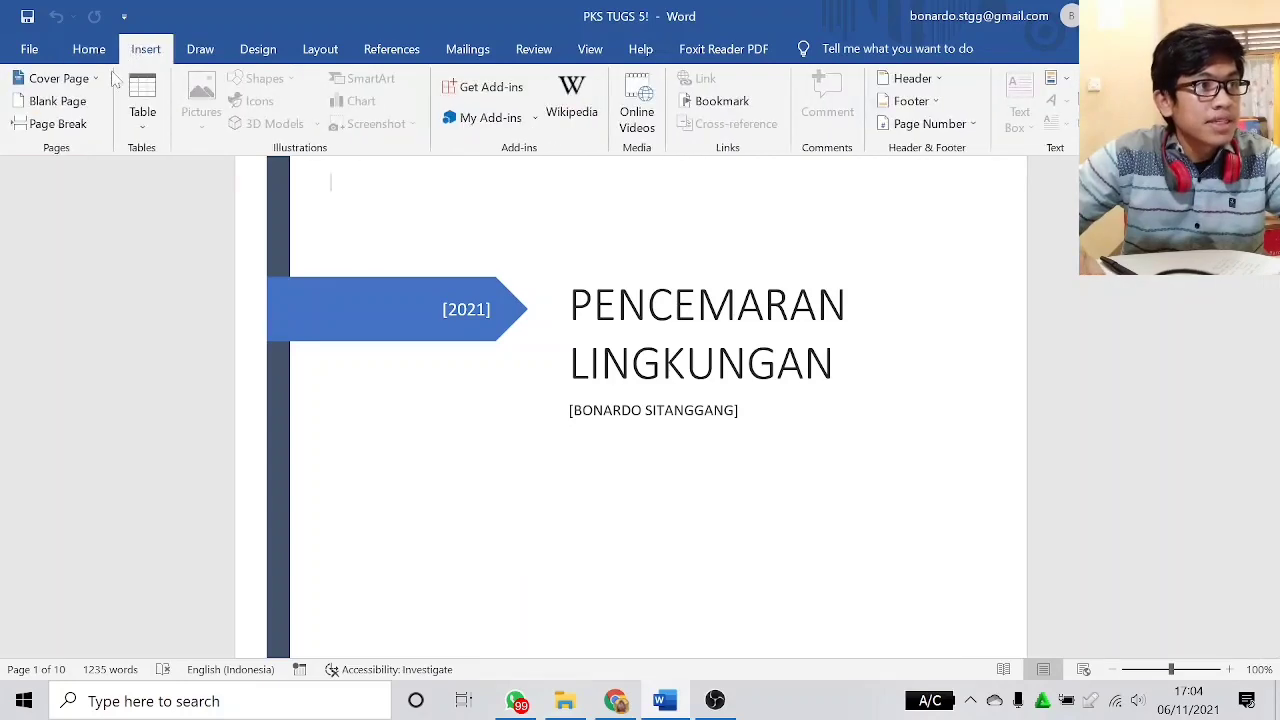
{"action": "left_click", "coordinate": [58, 80]}
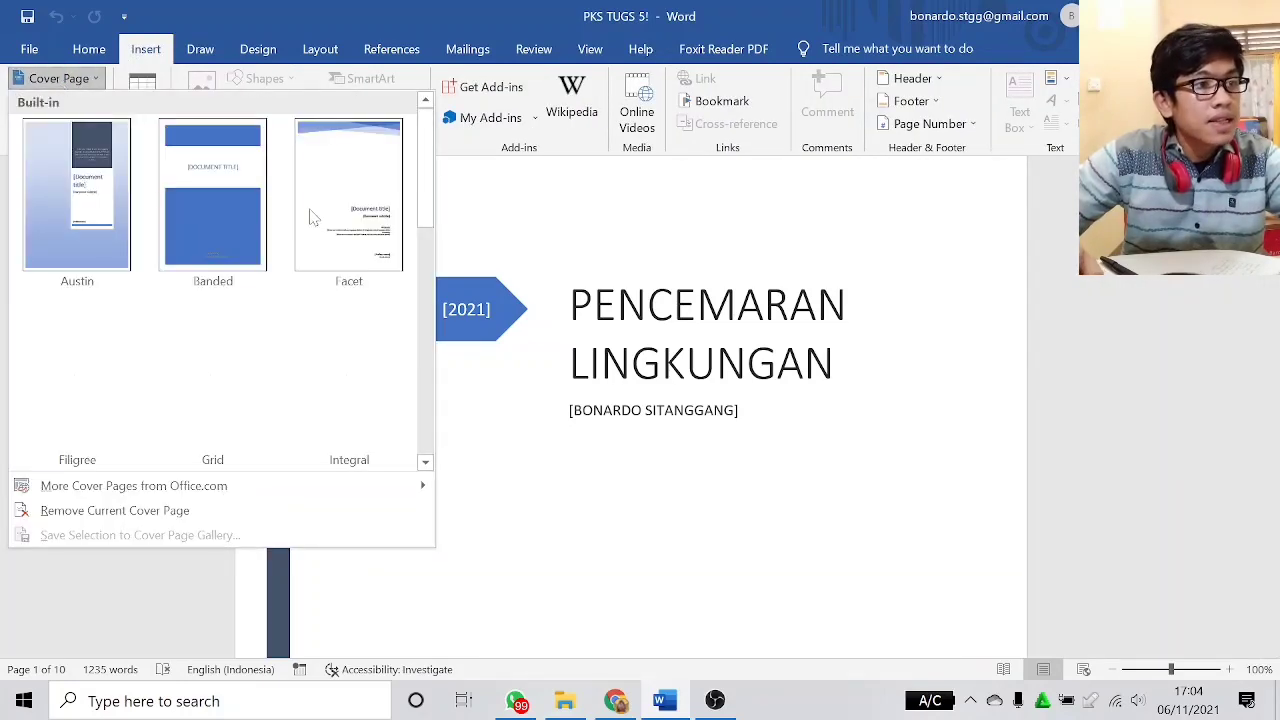
{"action": "scroll", "coordinate": [310, 230], "scroll_direction": "down", "scroll_amount": 5}
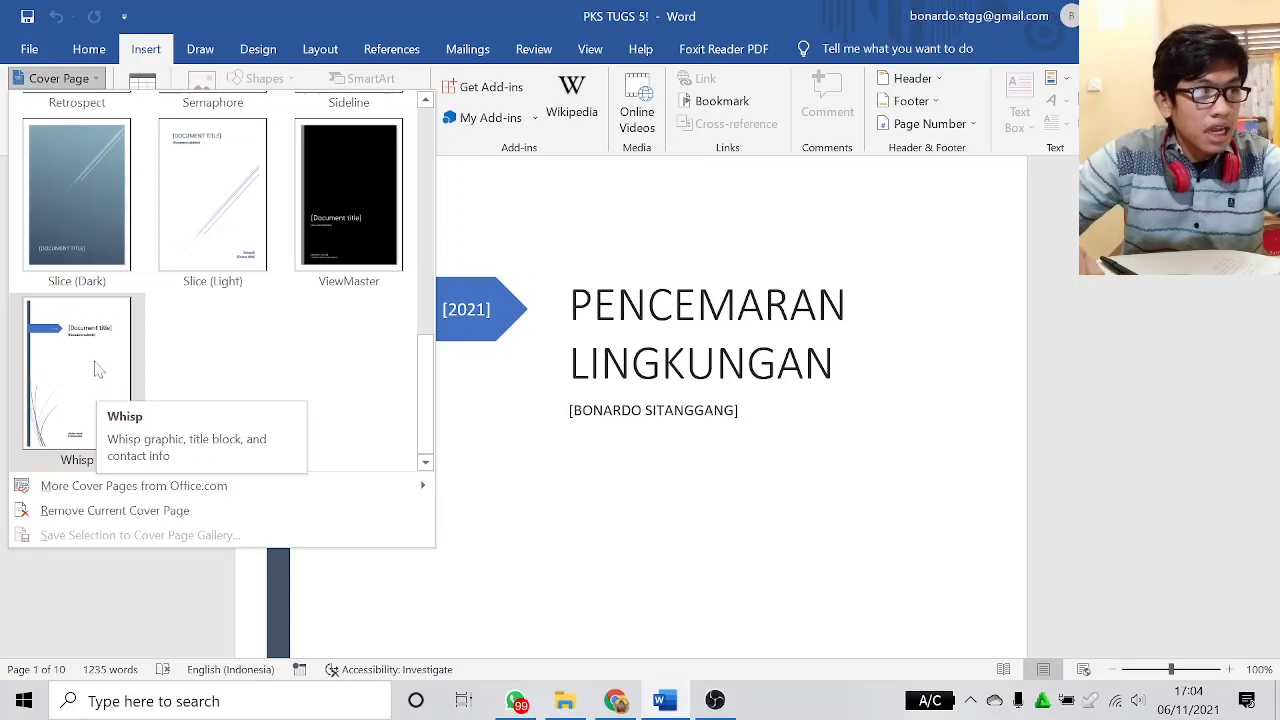
{"action": "key", "text": "Escape"}
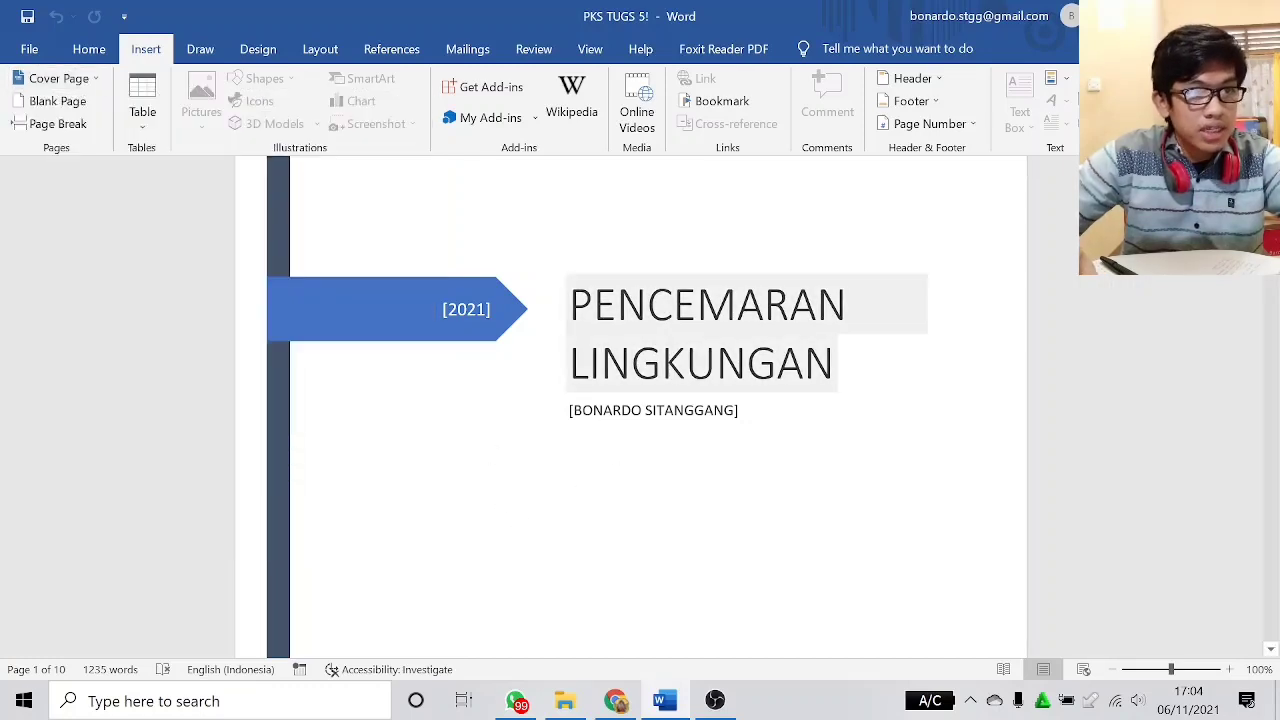
- Examine the lower part of the cover and the title page with its heading, ITERA logo, student details and institute address
{"action": "scroll", "coordinate": [630, 400], "scroll_direction": "down", "scroll_amount": 5}
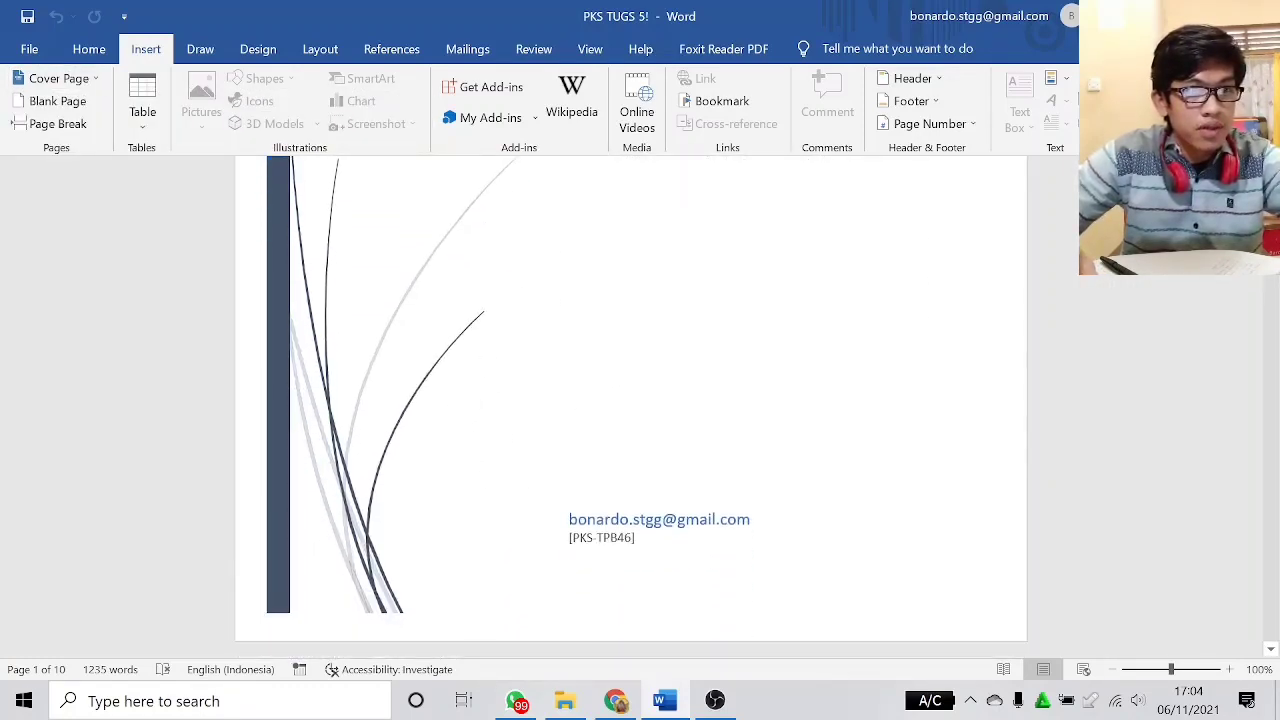
{"action": "scroll", "coordinate": [620, 386], "scroll_direction": "down", "scroll_amount": 7}
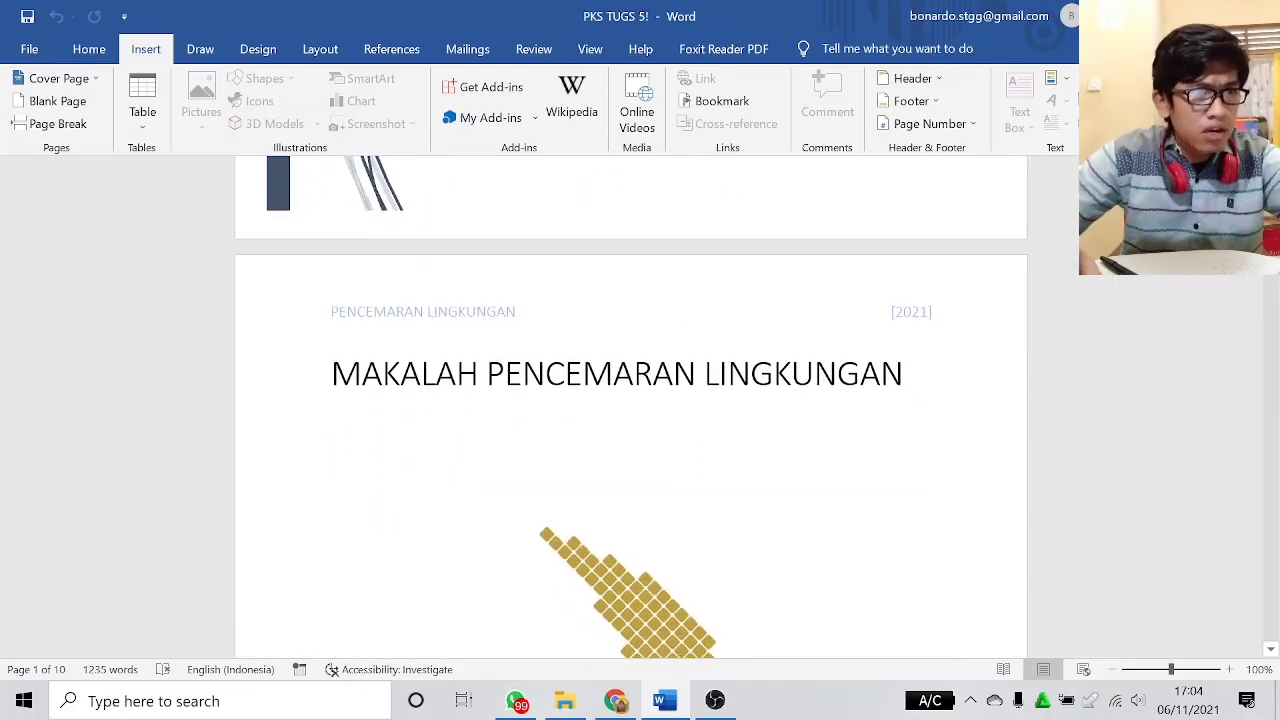
{"action": "scroll", "coordinate": [523, 397], "scroll_direction": "down", "scroll_amount": 3}
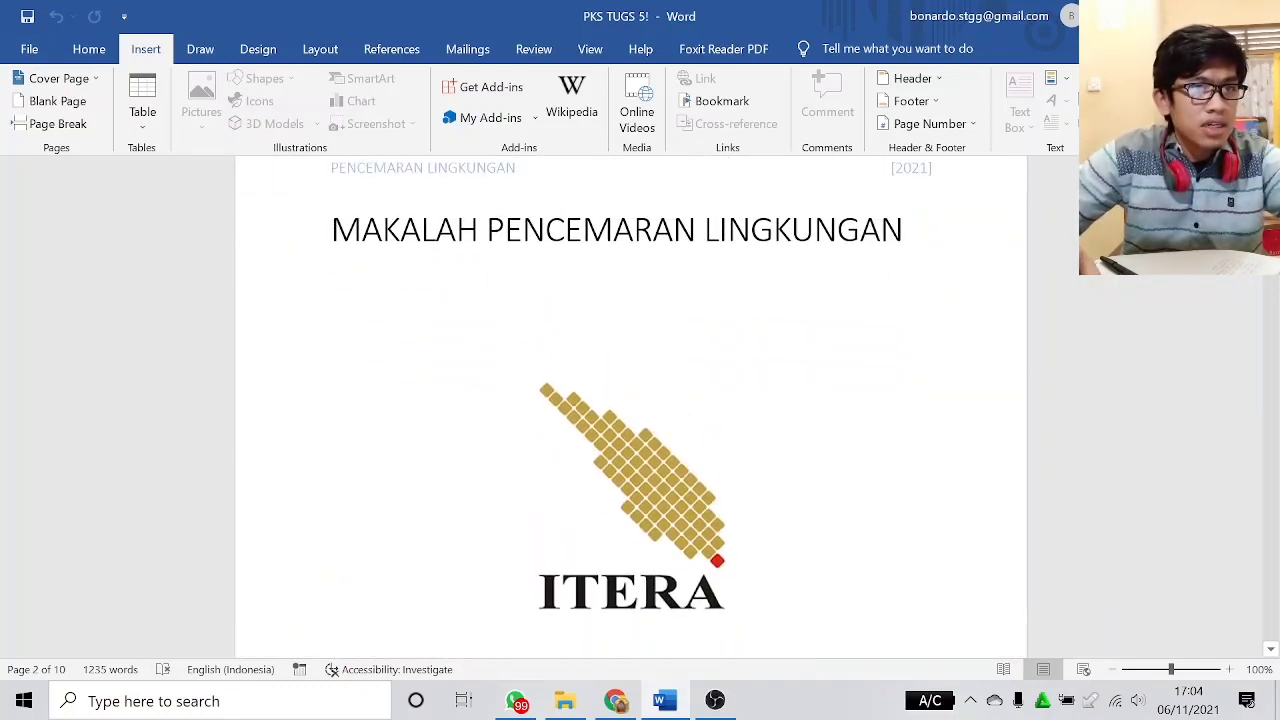
{"action": "scroll", "coordinate": [547, 345], "scroll_direction": "down", "scroll_amount": 2}
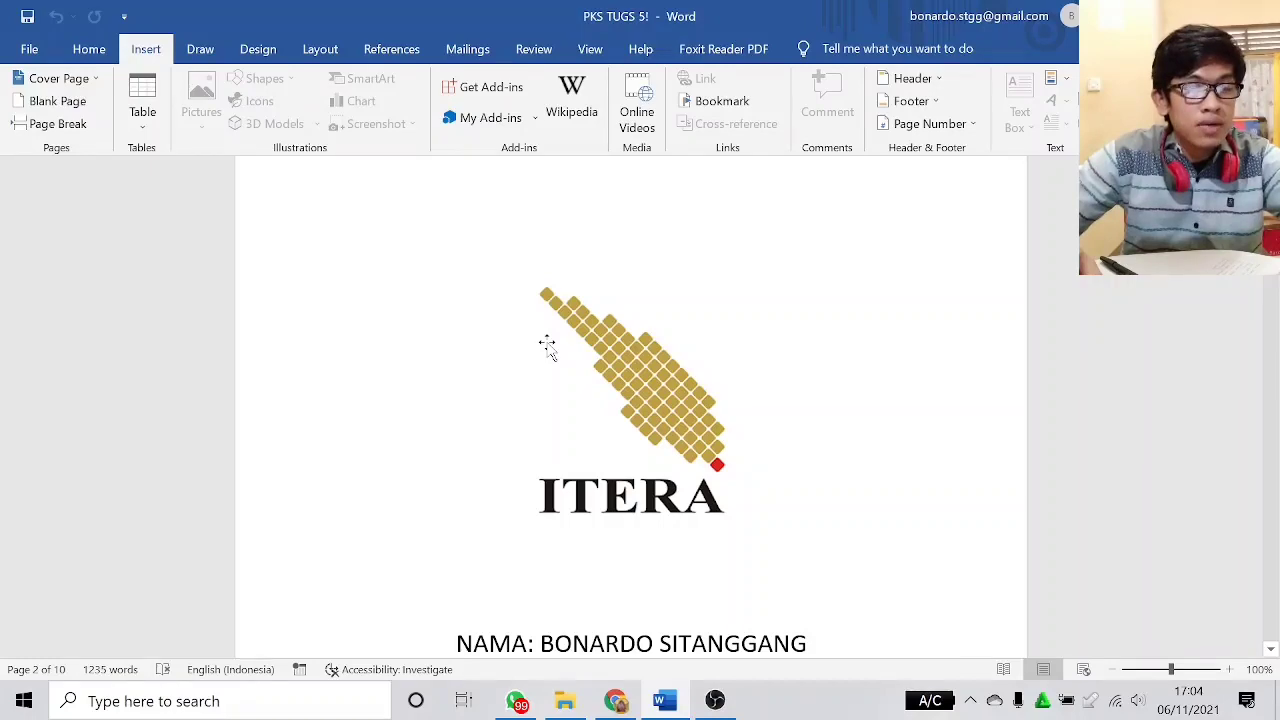
{"action": "scroll", "coordinate": [547, 345], "scroll_direction": "up", "scroll_amount": 2}
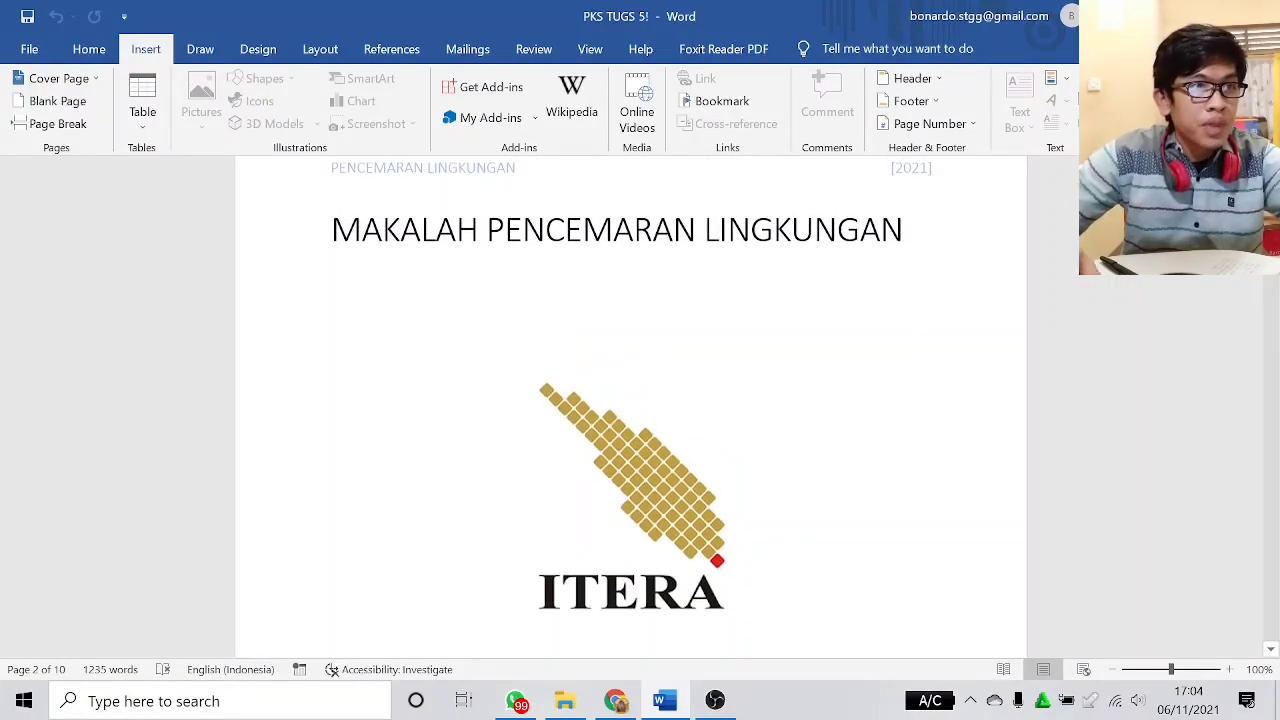
{"action": "scroll", "coordinate": [631, 425], "scroll_direction": "down", "scroll_amount": 5}
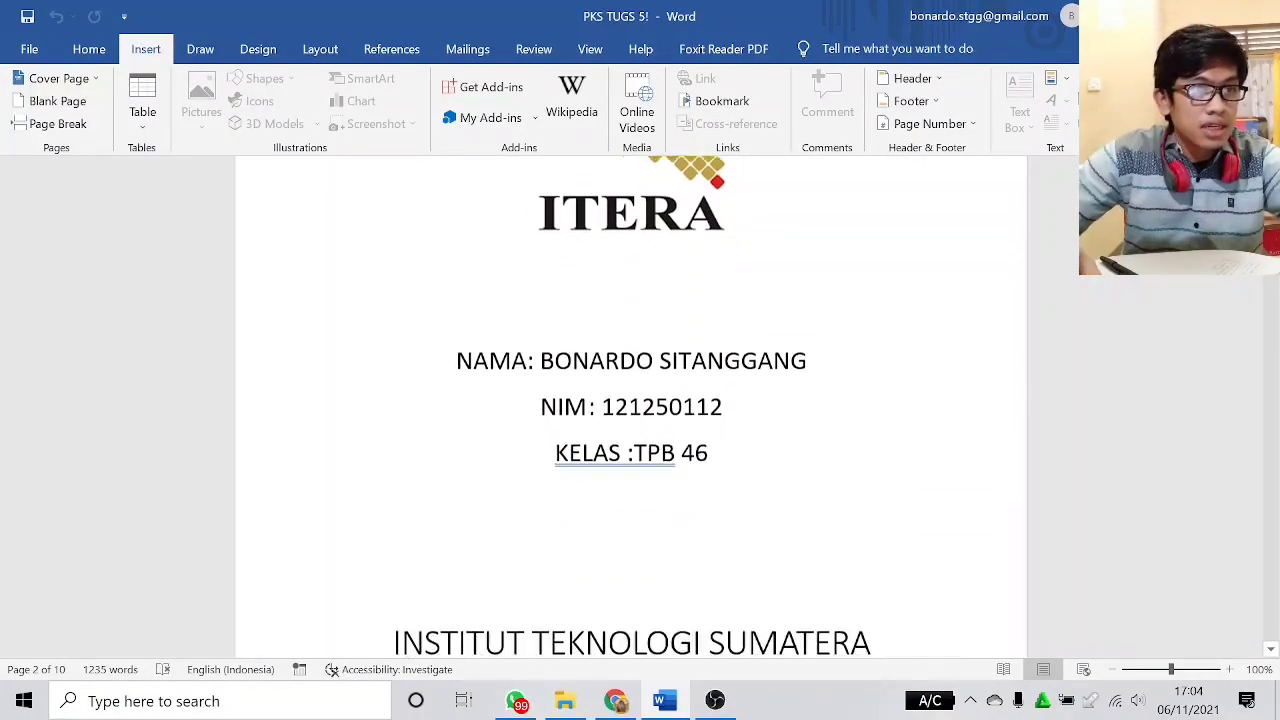
{"action": "scroll", "coordinate": [664, 443], "scroll_direction": "down", "scroll_amount": 2}
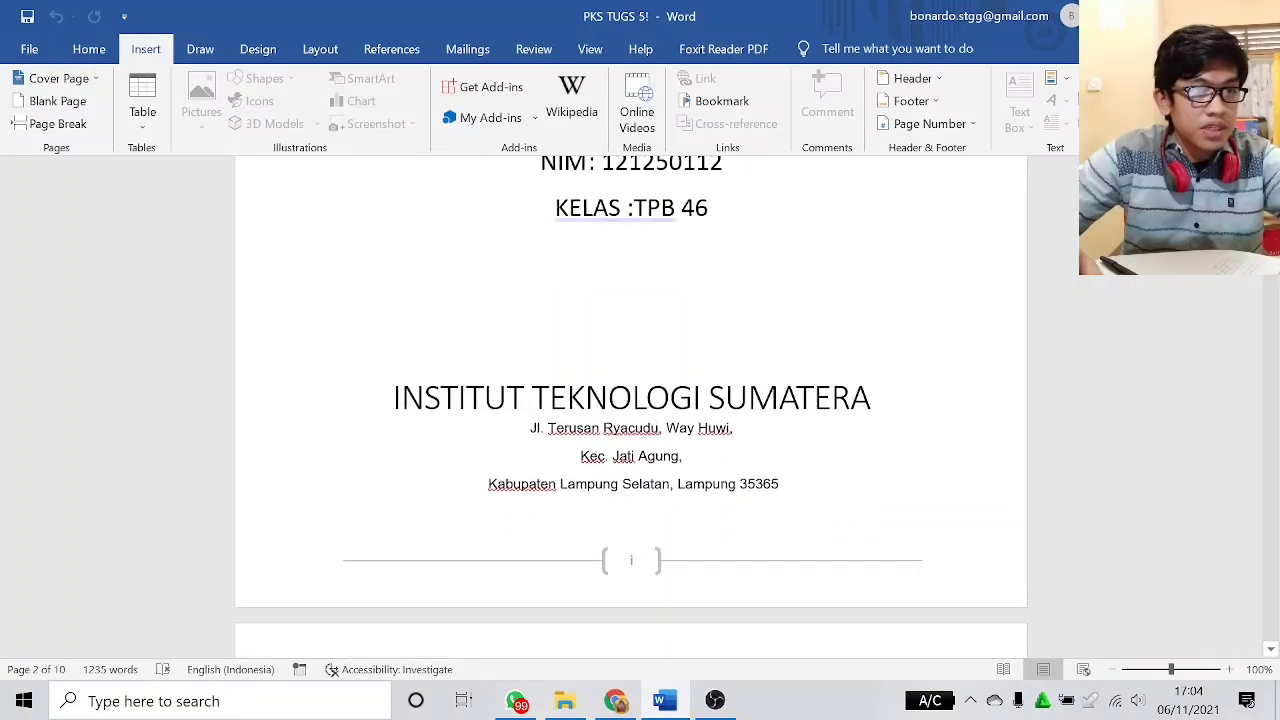
{"action": "scroll", "coordinate": [664, 443], "scroll_direction": "down", "scroll_amount": 3}
{"action": "scroll", "coordinate": [664, 443], "scroll_direction": "up", "scroll_amount": 2}
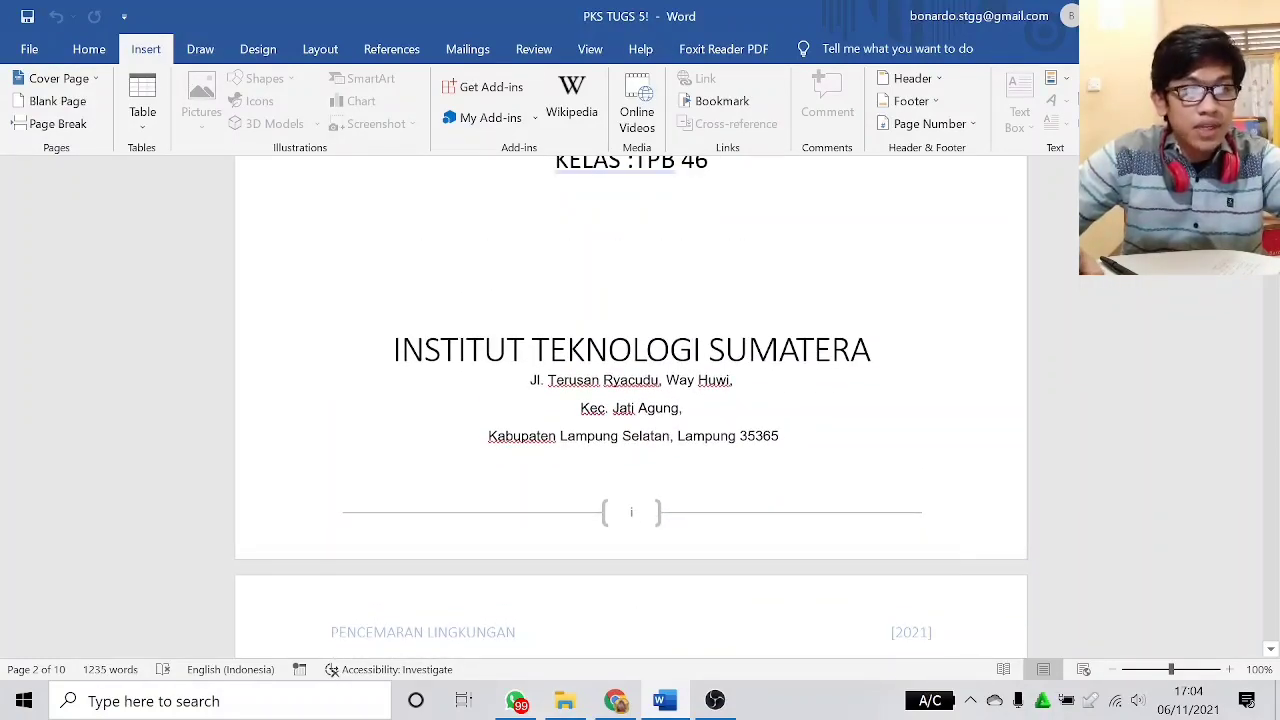
- Review the Kata Pengantar preface and the table of contents, continuing to the start of the PENDAHULUAN chapter
{"action": "scroll", "coordinate": [677, 397], "scroll_direction": "down", "scroll_amount": 7}
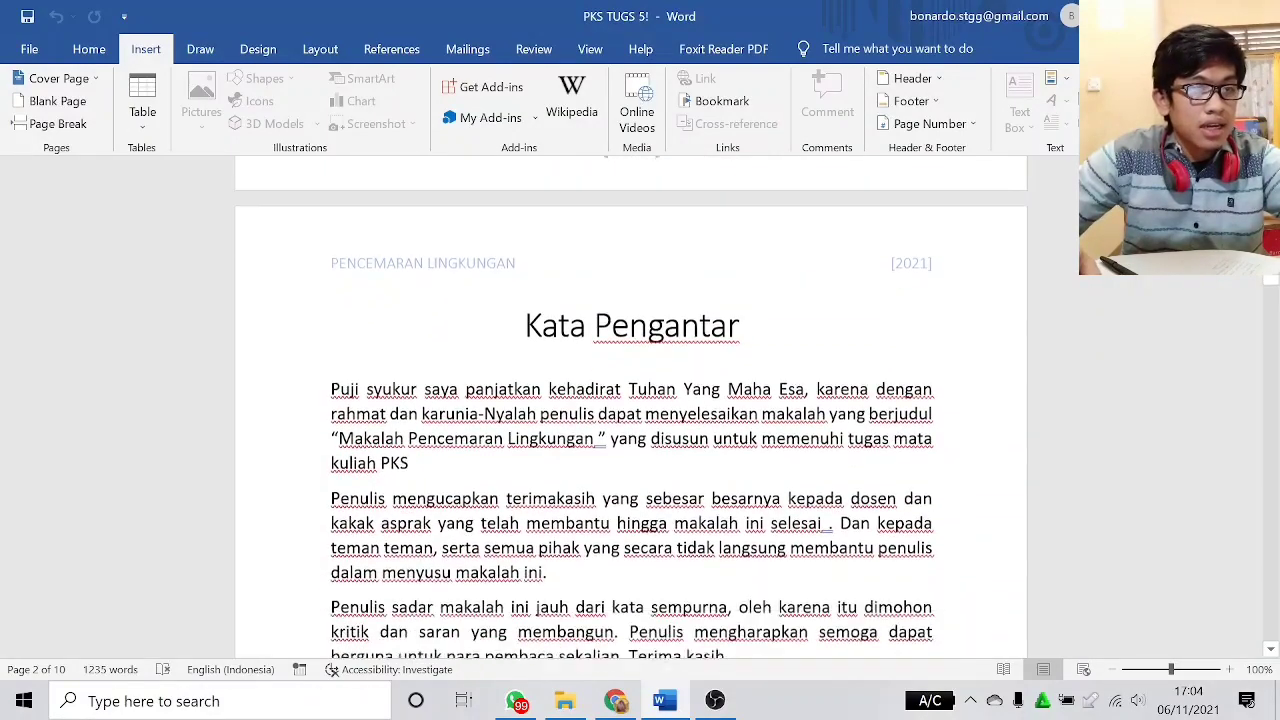
{"action": "scroll", "coordinate": [632, 426], "scroll_direction": "down", "scroll_amount": 6}
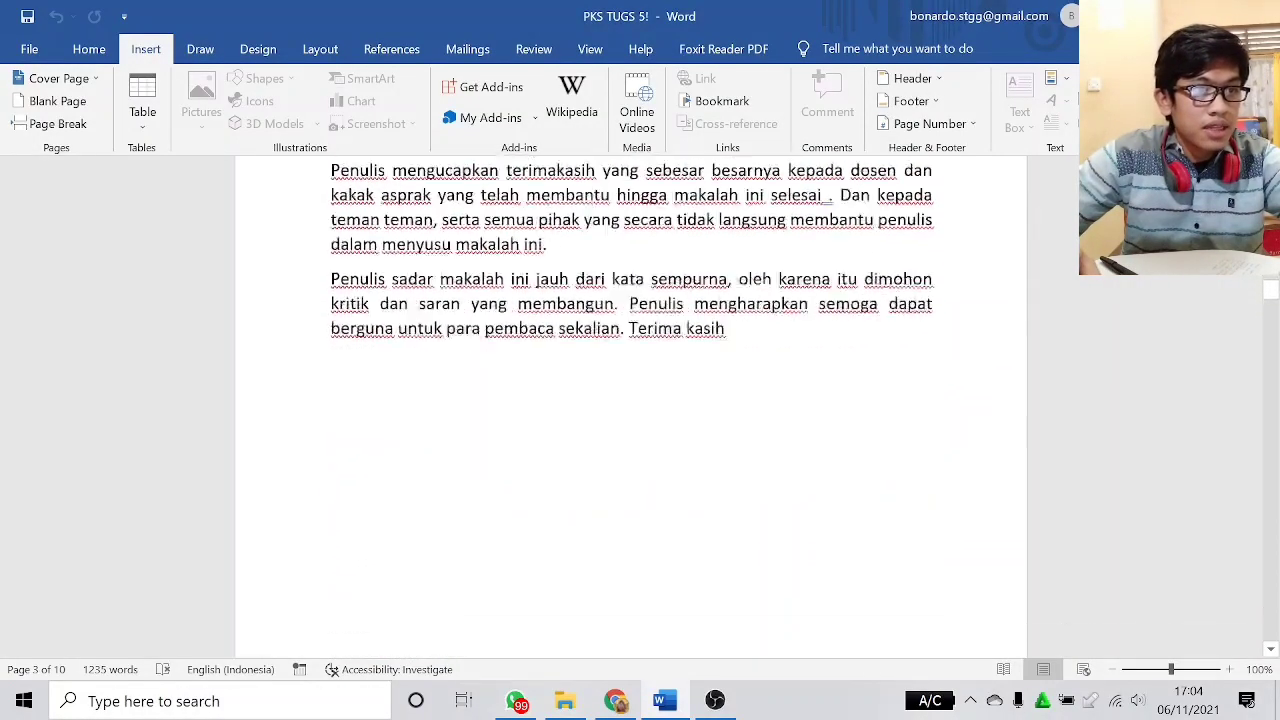
{"action": "scroll", "coordinate": [680, 453], "scroll_direction": "down", "scroll_amount": 10}
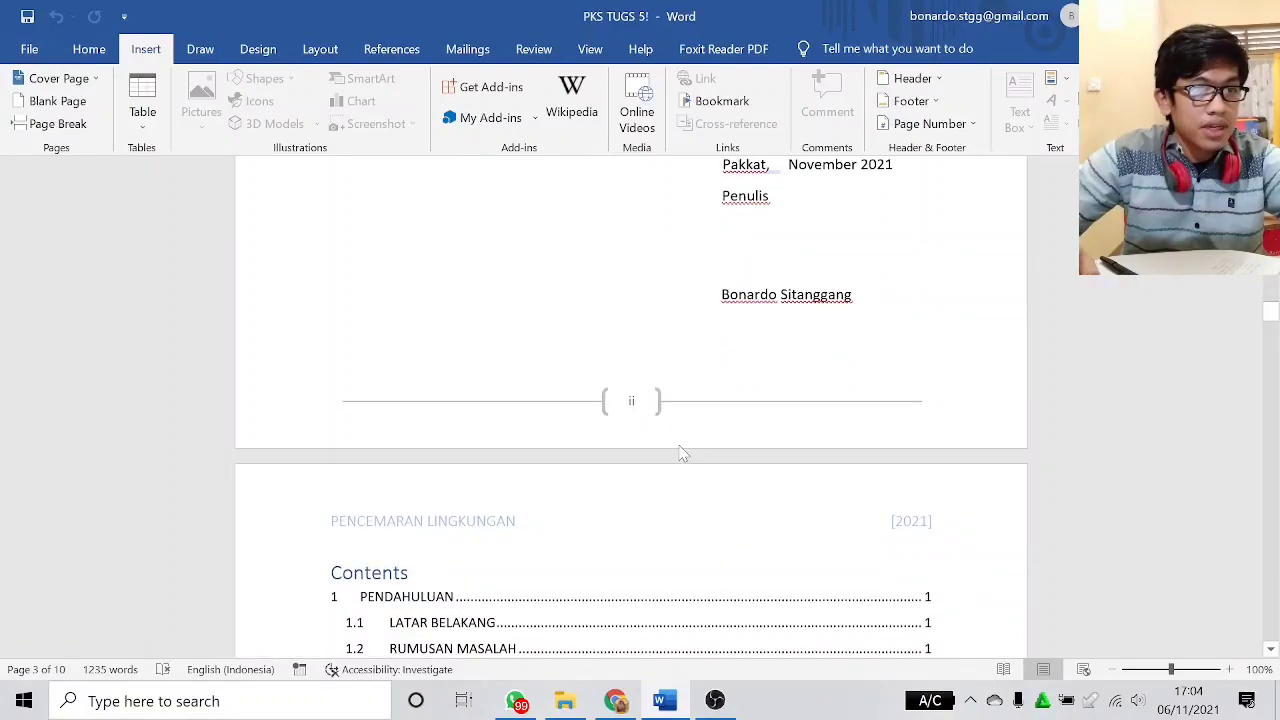
{"action": "scroll", "coordinate": [680, 453], "scroll_direction": "down", "scroll_amount": 6}
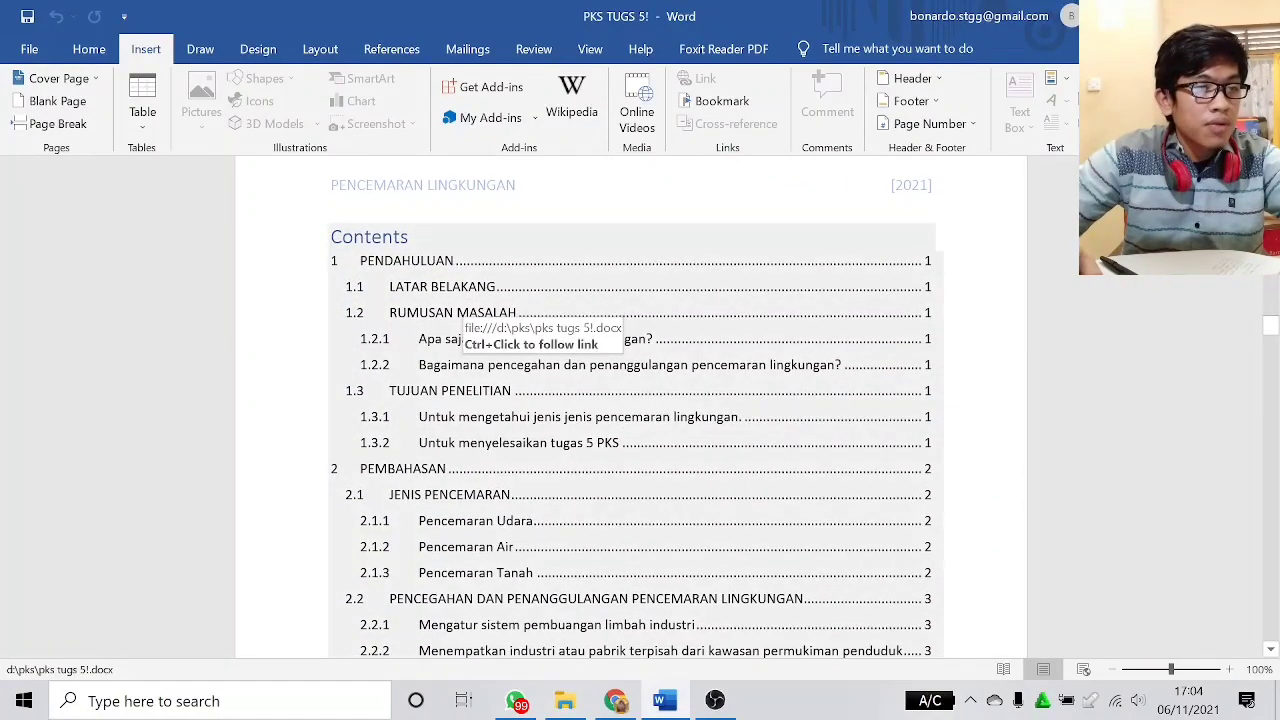
{"action": "scroll", "coordinate": [630, 410], "scroll_direction": "down", "scroll_amount": 1}
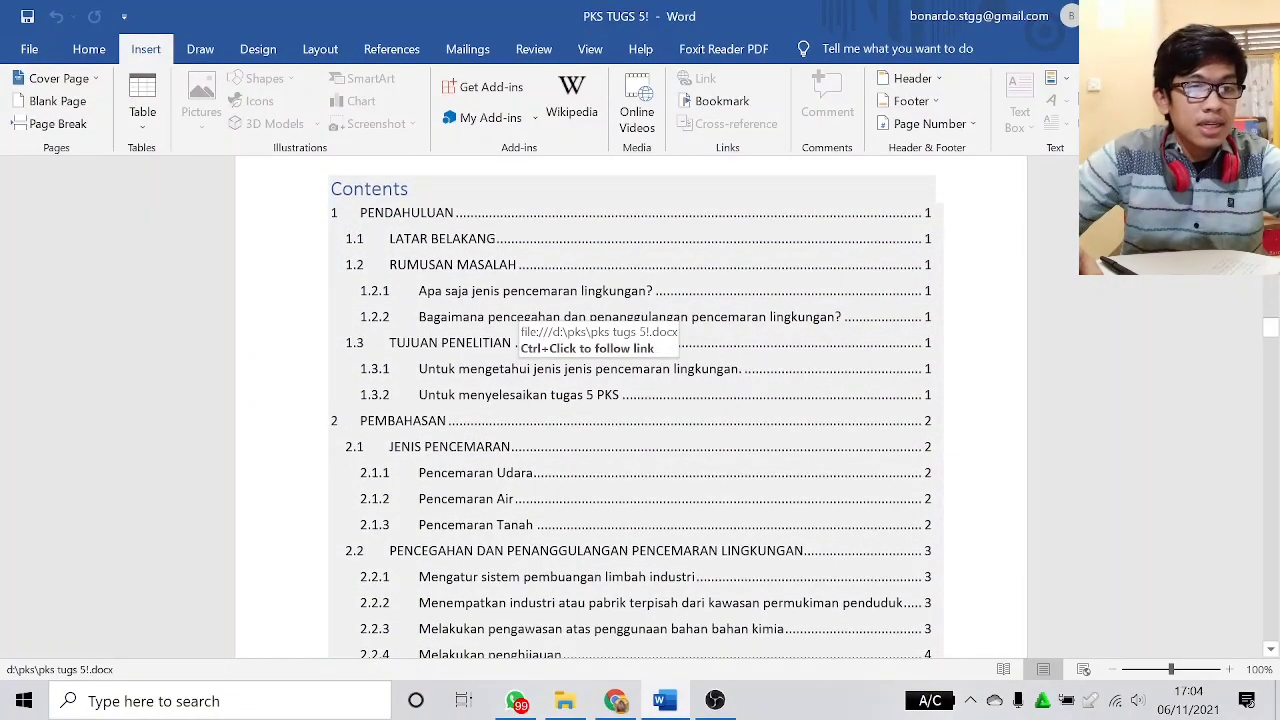
{"action": "scroll", "coordinate": [630, 410], "scroll_direction": "down", "scroll_amount": 1}
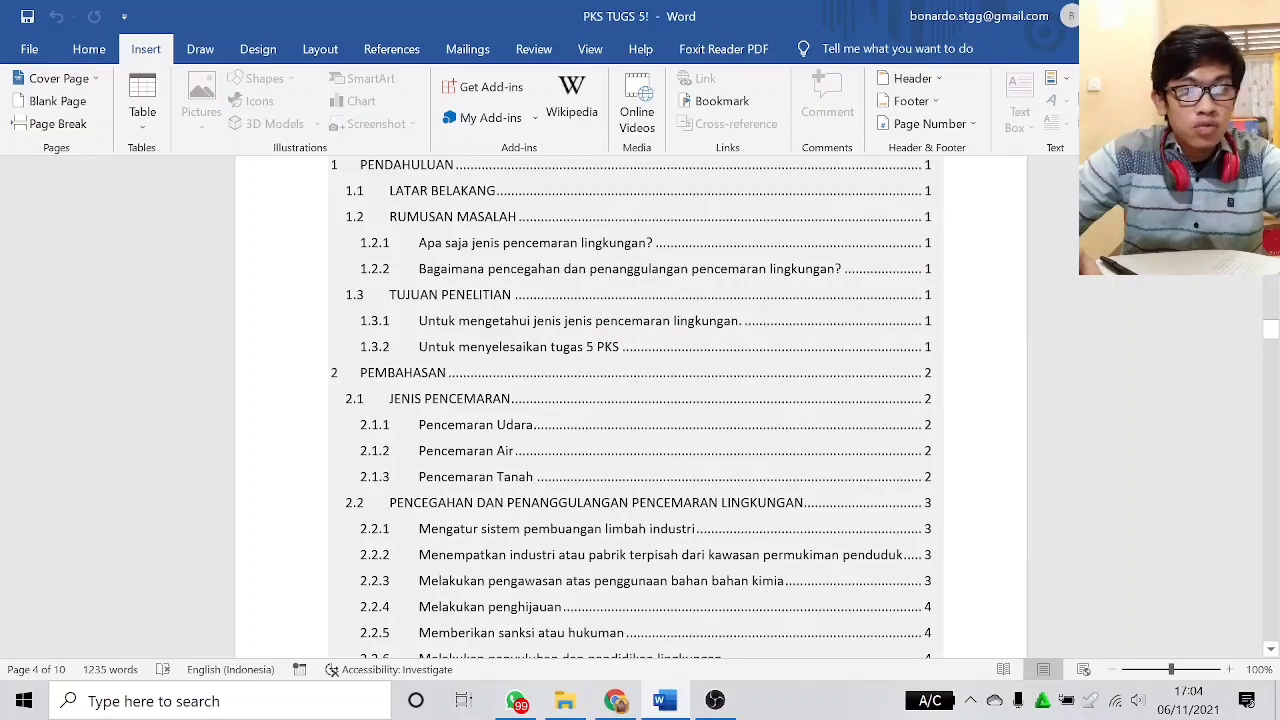
{"action": "scroll", "coordinate": [630, 410], "scroll_direction": "down", "scroll_amount": 12}
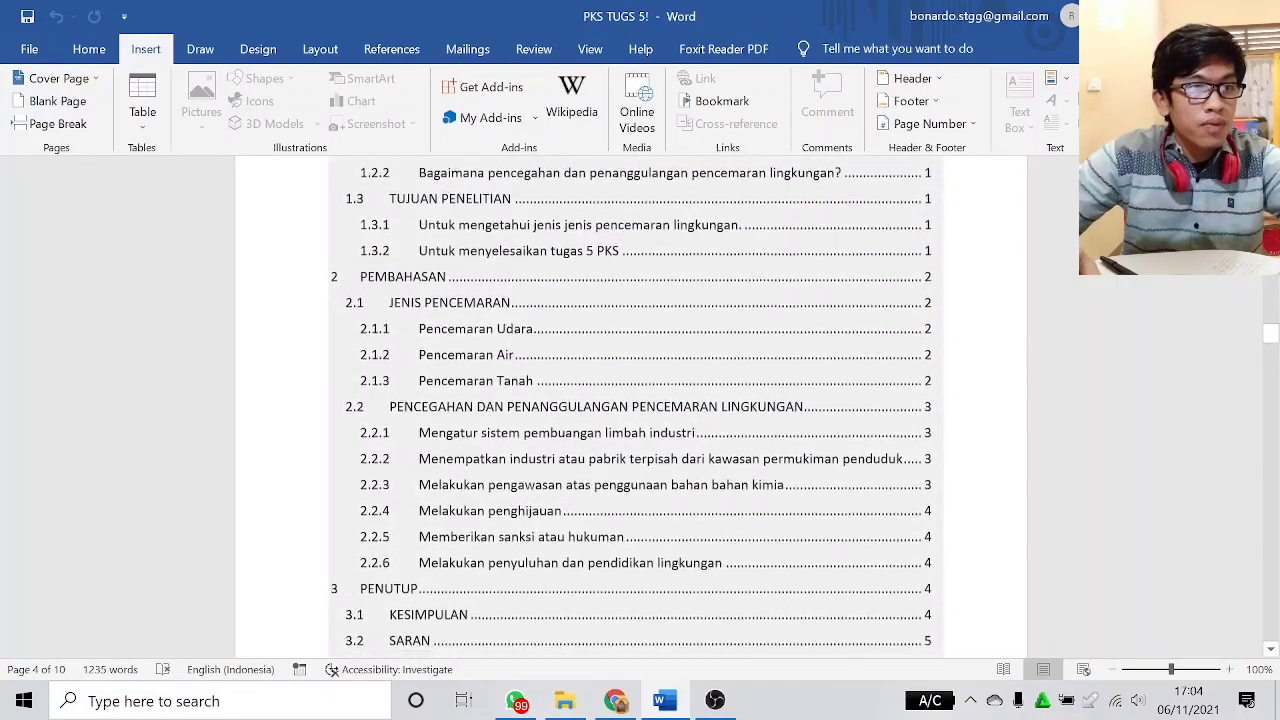
{"action": "scroll", "coordinate": [514, 378], "scroll_direction": "down", "scroll_amount": 6}
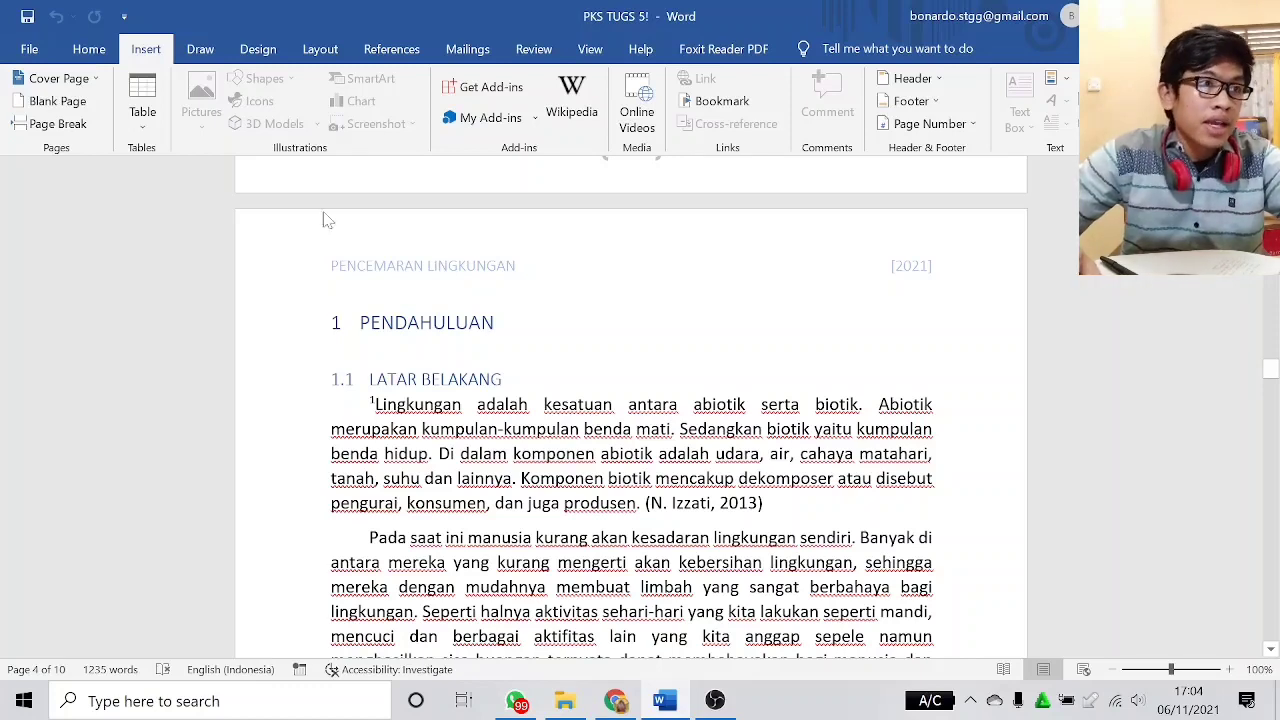
- Check which heading styles are applied to the PENDAHULUAN and LATAR BELAKANG headings, and look over the text below them
{"action": "left_click", "coordinate": [89, 50]}
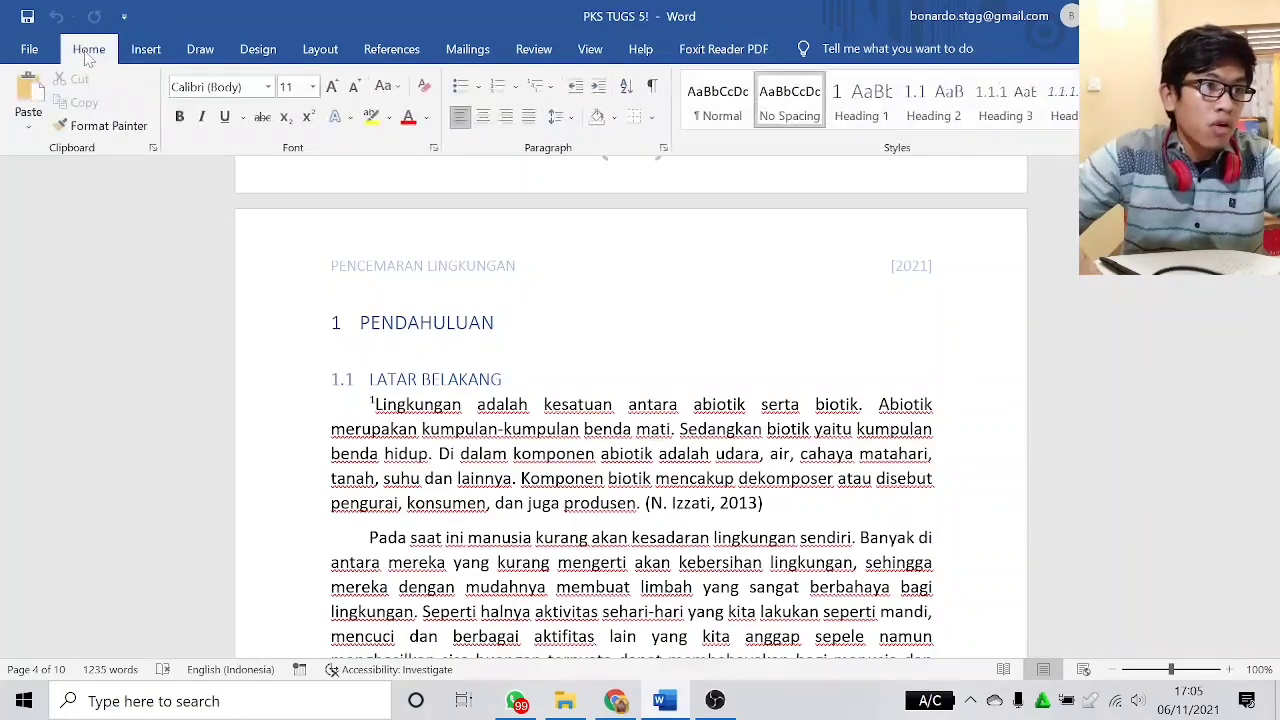
{"action": "left_click", "coordinate": [259, 330]}
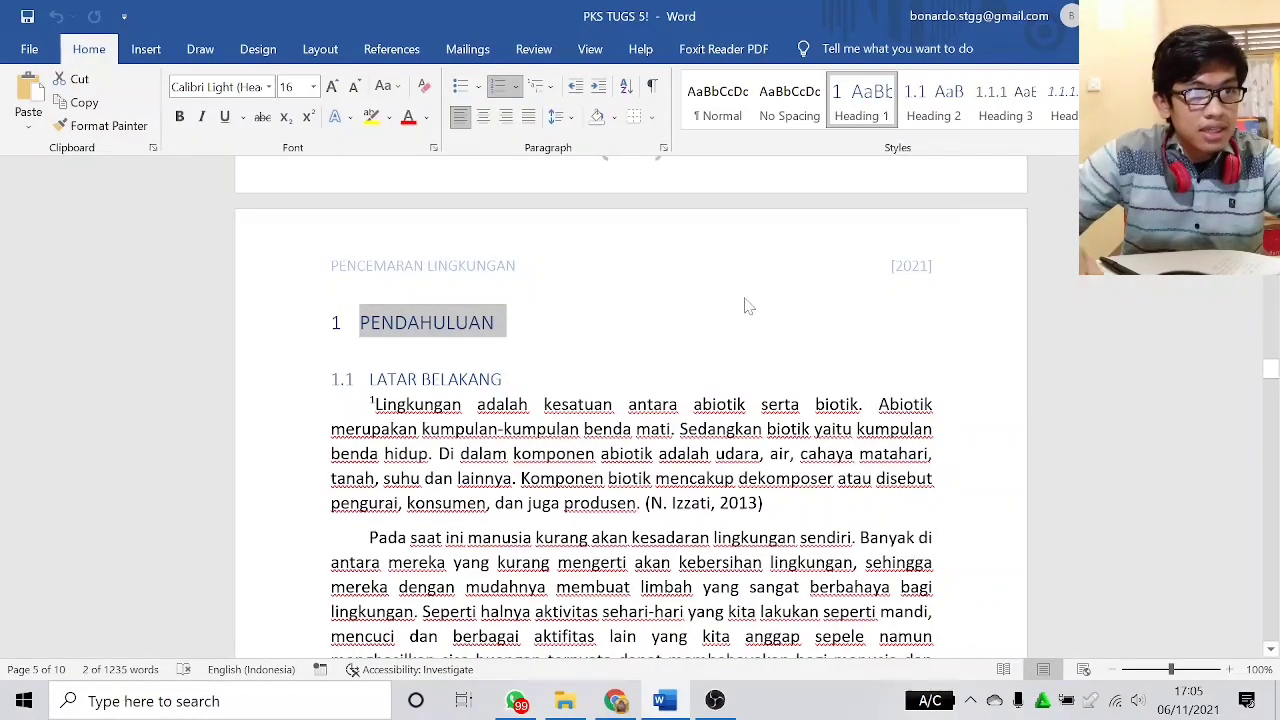
{"action": "left_click", "coordinate": [910, 338]}
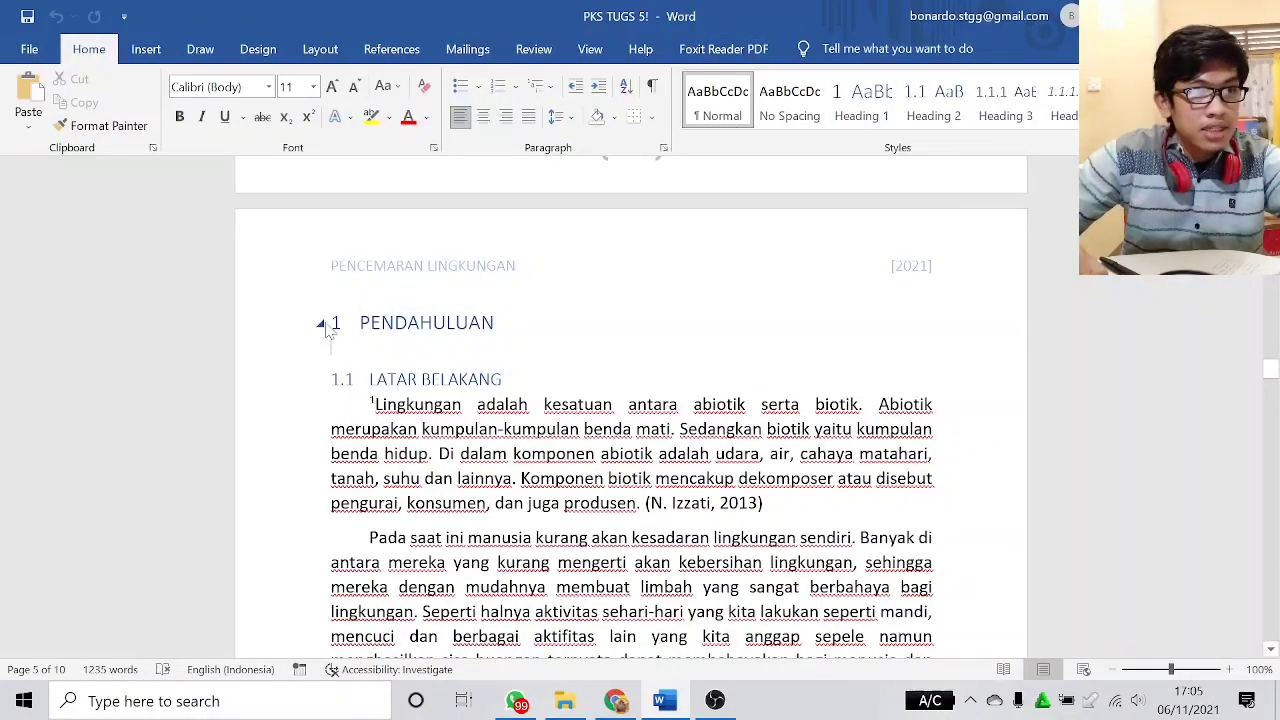
{"action": "left_click", "coordinate": [496, 323]}
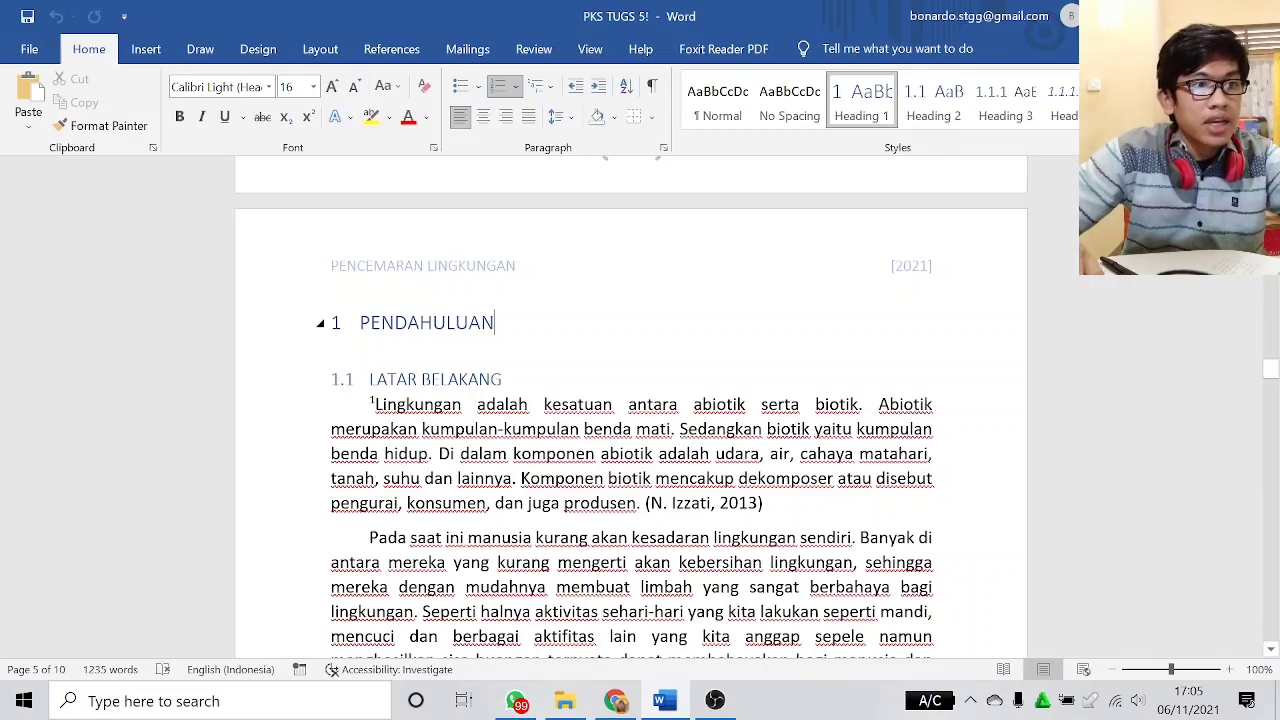
{"action": "scroll", "coordinate": [503, 328], "scroll_direction": "down", "scroll_amount": 1}
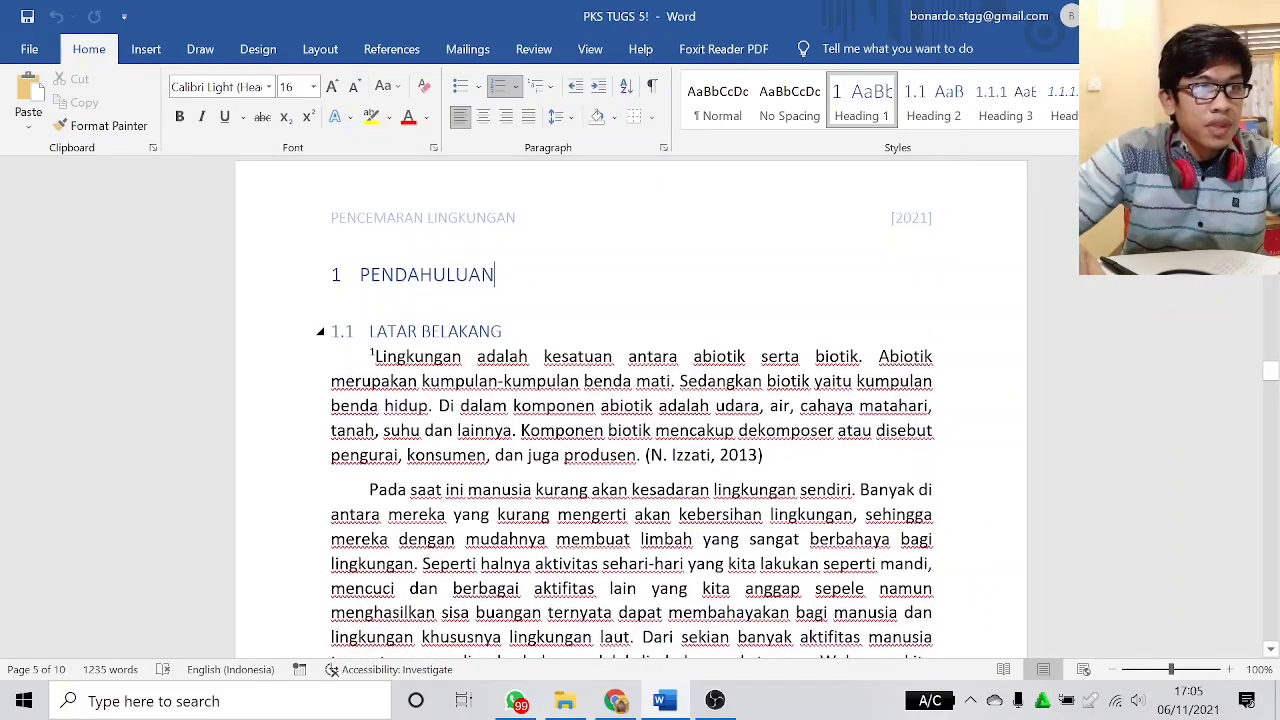
{"action": "left_click", "coordinate": [503, 331]}
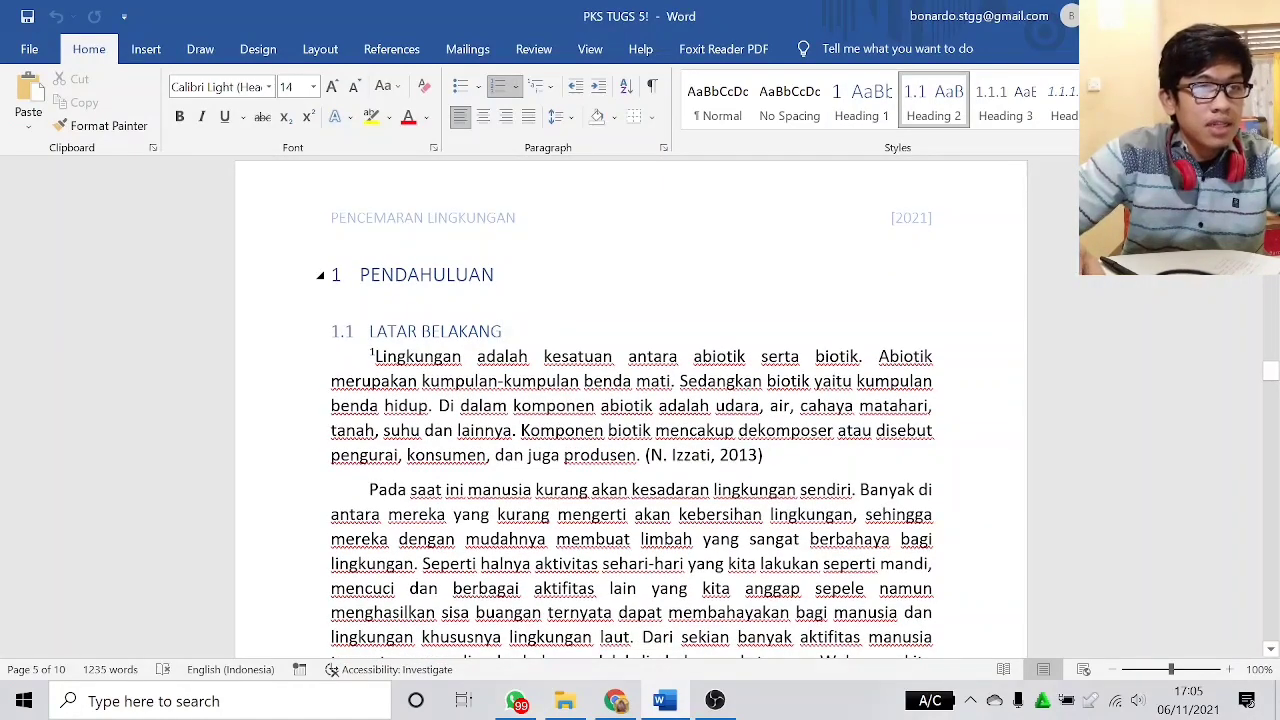
{"action": "left_click", "coordinate": [496, 275]}
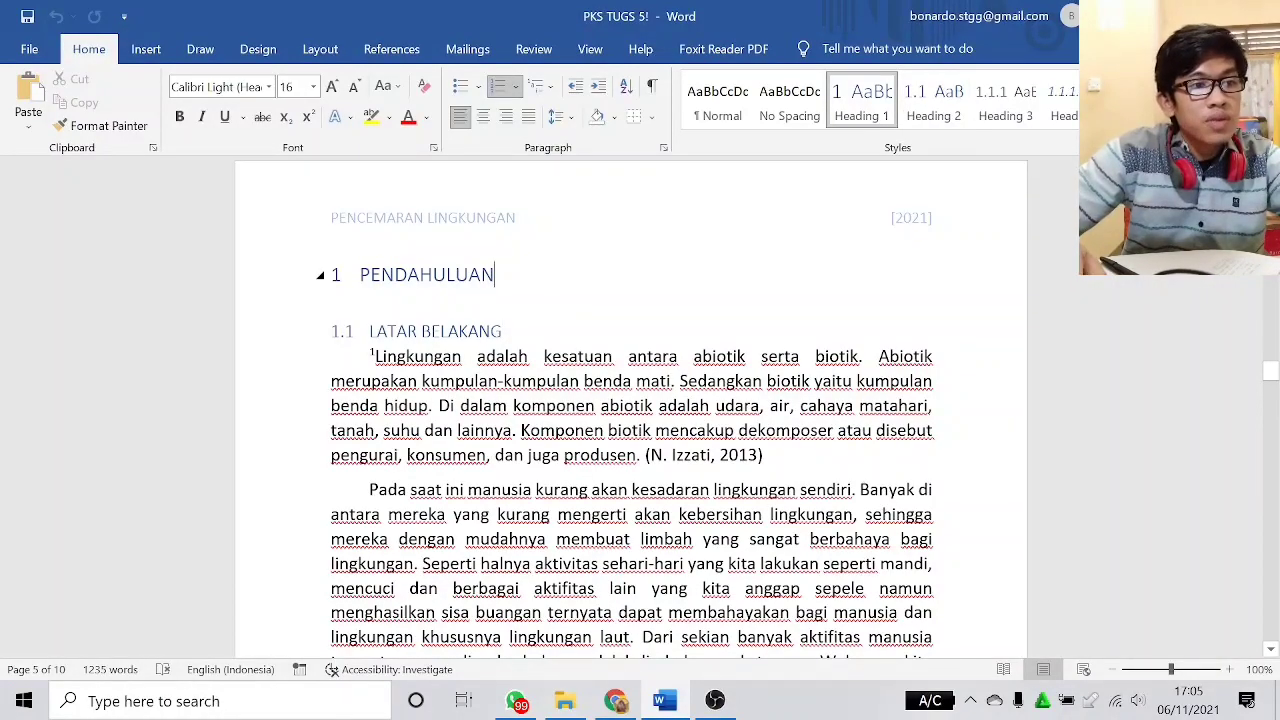
{"action": "scroll", "coordinate": [632, 408], "scroll_direction": "down", "scroll_amount": 3}
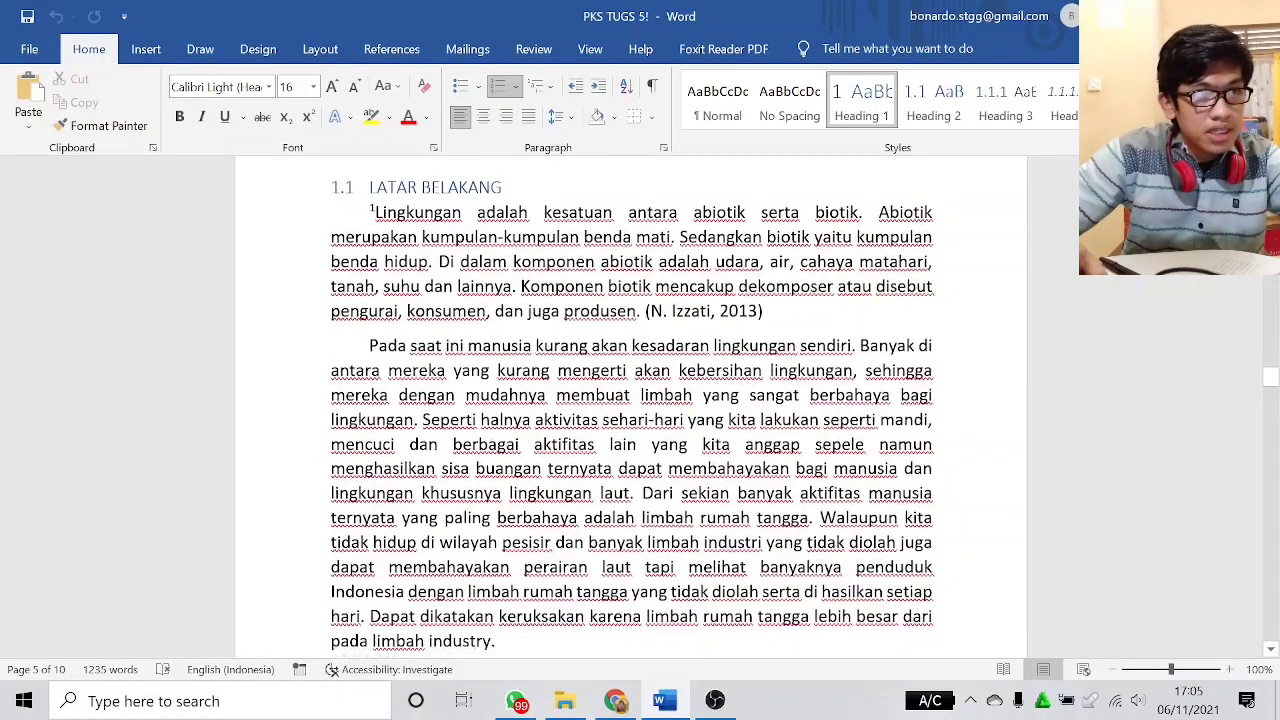
{"action": "scroll", "coordinate": [632, 408], "scroll_direction": "up", "scroll_amount": 2}
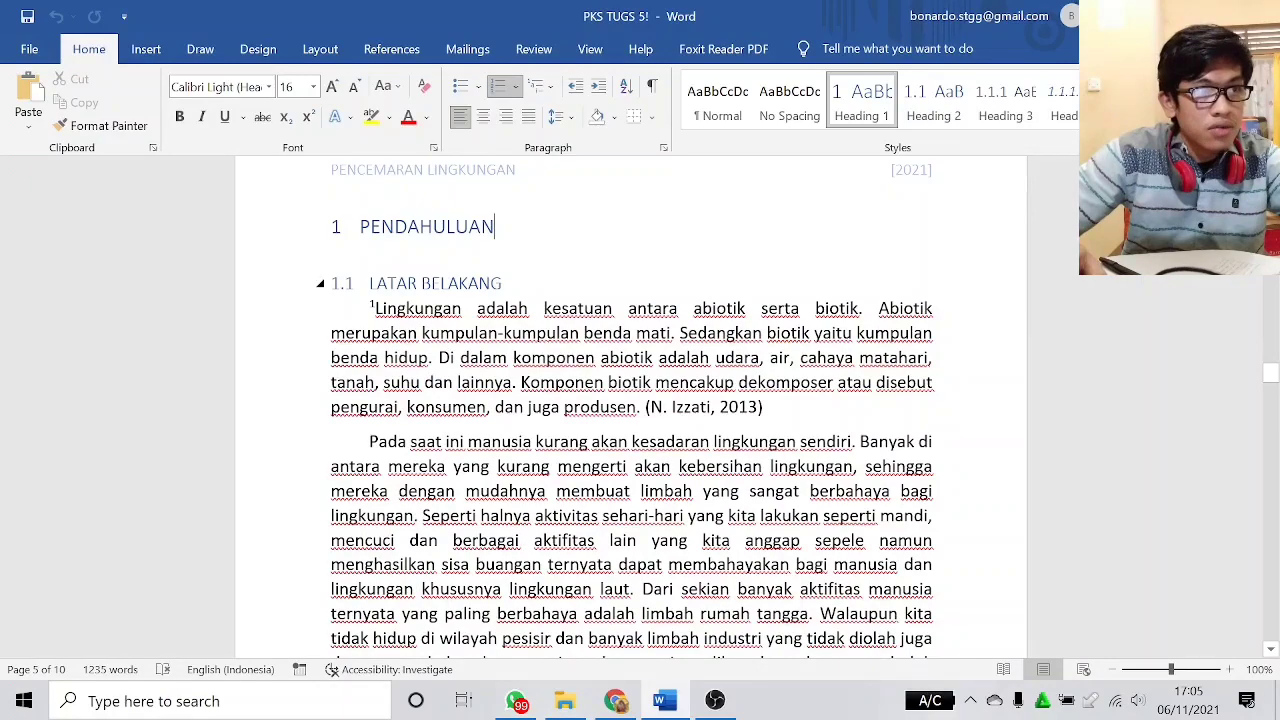
- Apply the 1 Heading 1, 1.1 Heading 2, 1.1.1 Heading 3 multilevel list to the PENDAHULUAN heading
{"action": "scroll", "coordinate": [632, 408], "scroll_direction": "down", "scroll_amount": 10}
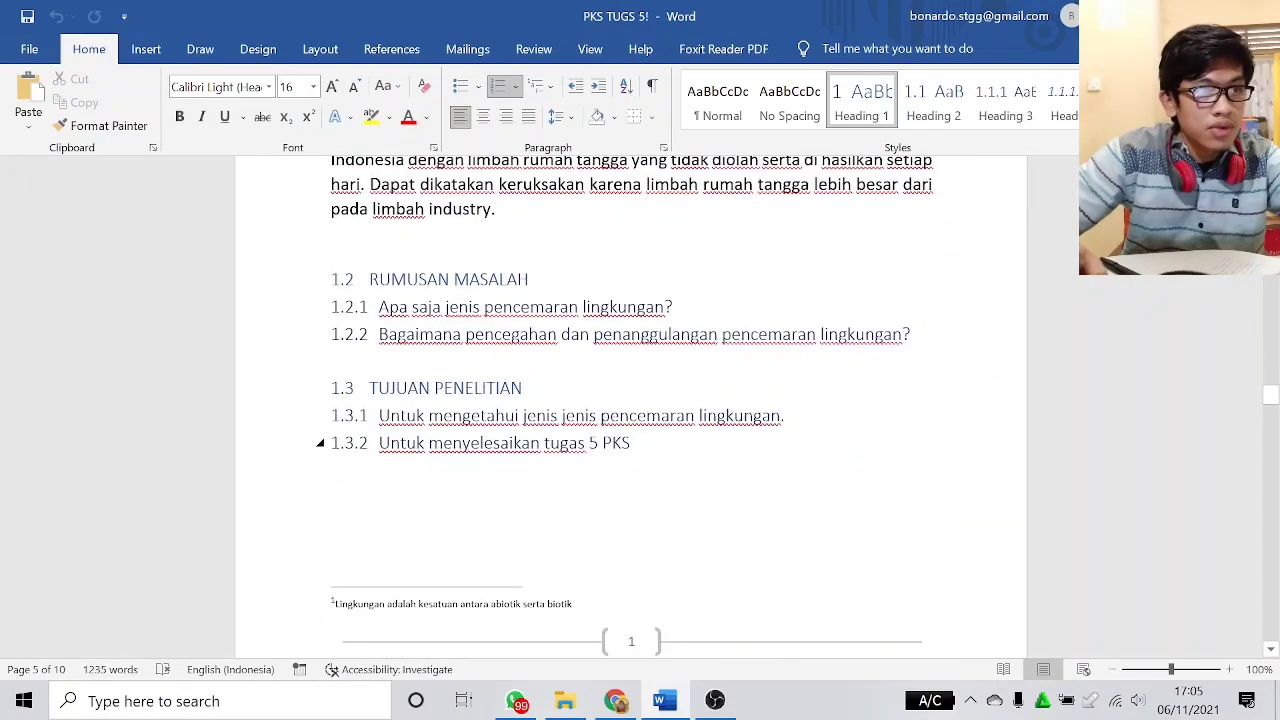
{"action": "scroll", "coordinate": [632, 408], "scroll_direction": "up", "scroll_amount": 12}
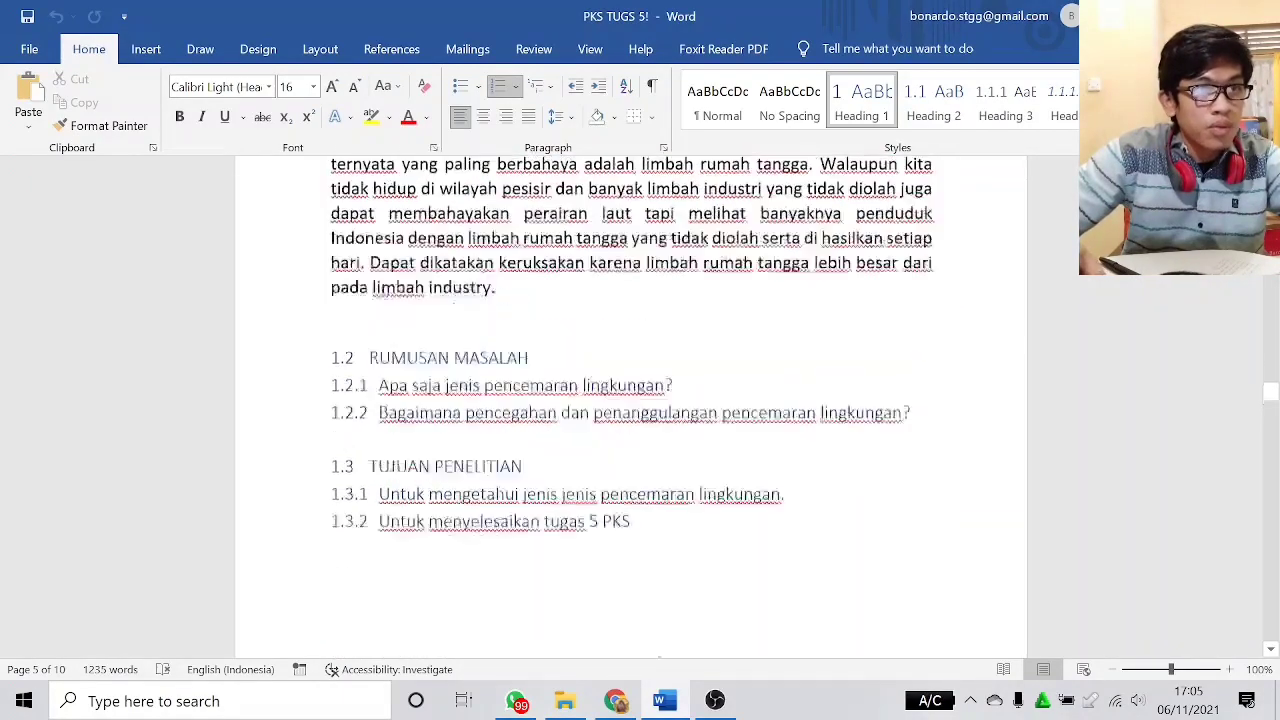
{"action": "scroll", "coordinate": [600, 300], "scroll_direction": "down", "scroll_amount": 7}
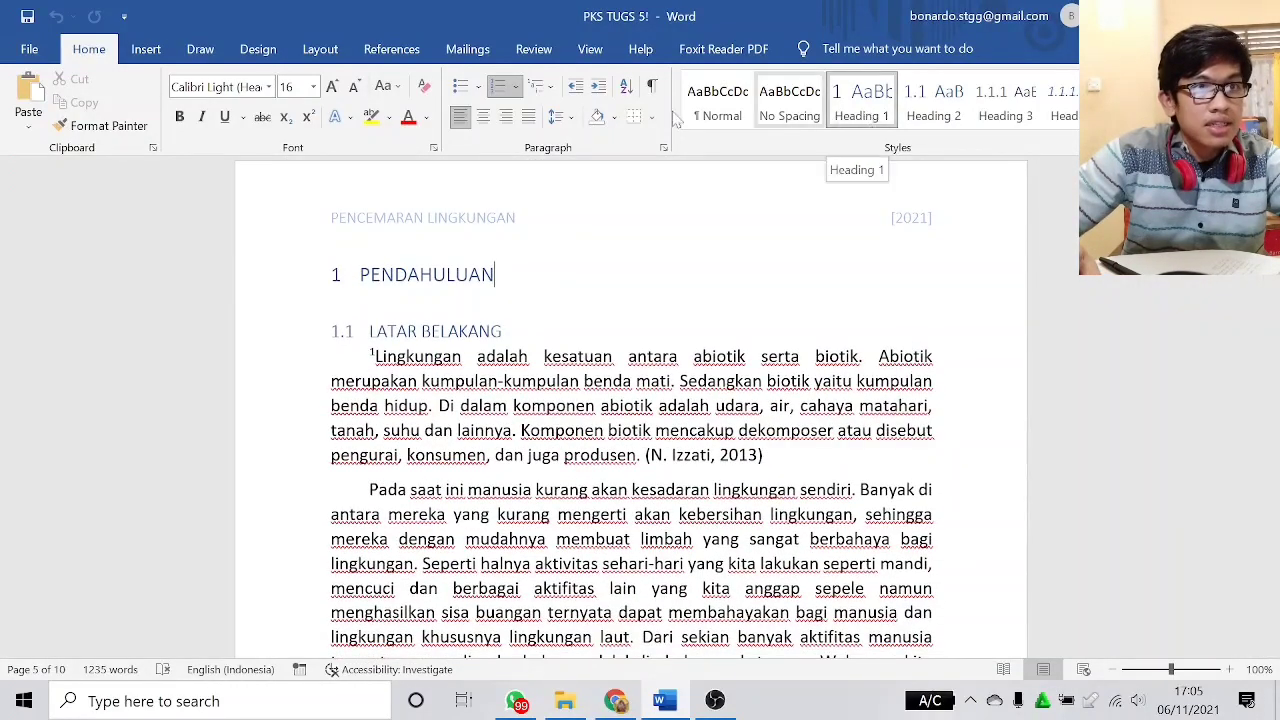
{"action": "left_click", "coordinate": [553, 95]}
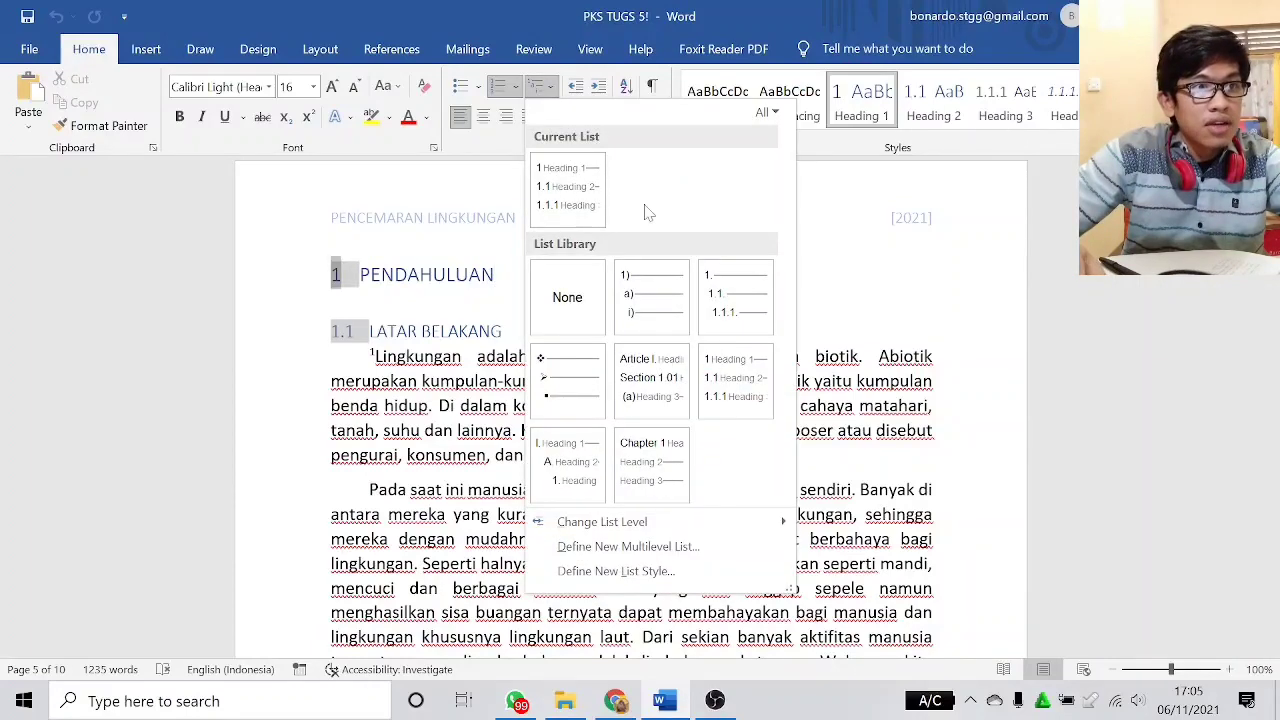
{"action": "mouse_move", "coordinate": [710, 322]}
{"action": "mouse_move", "coordinate": [716, 393]}
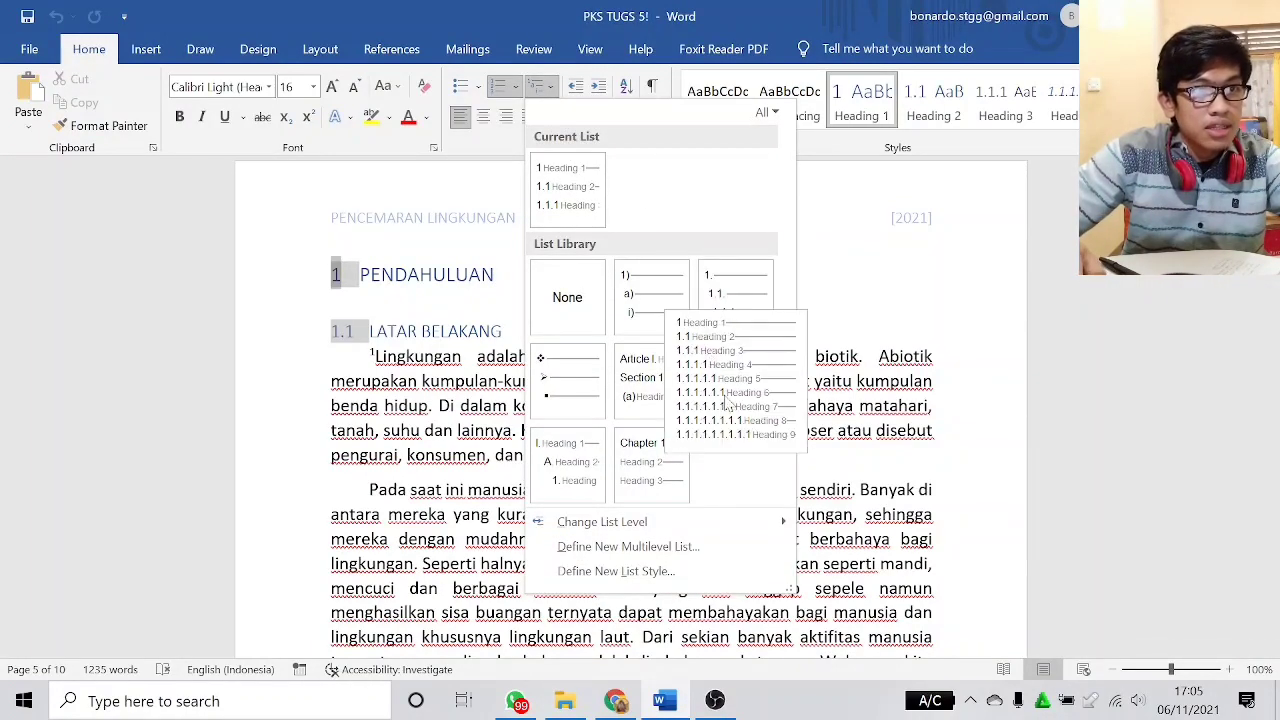
{"action": "left_click", "coordinate": [728, 418]}
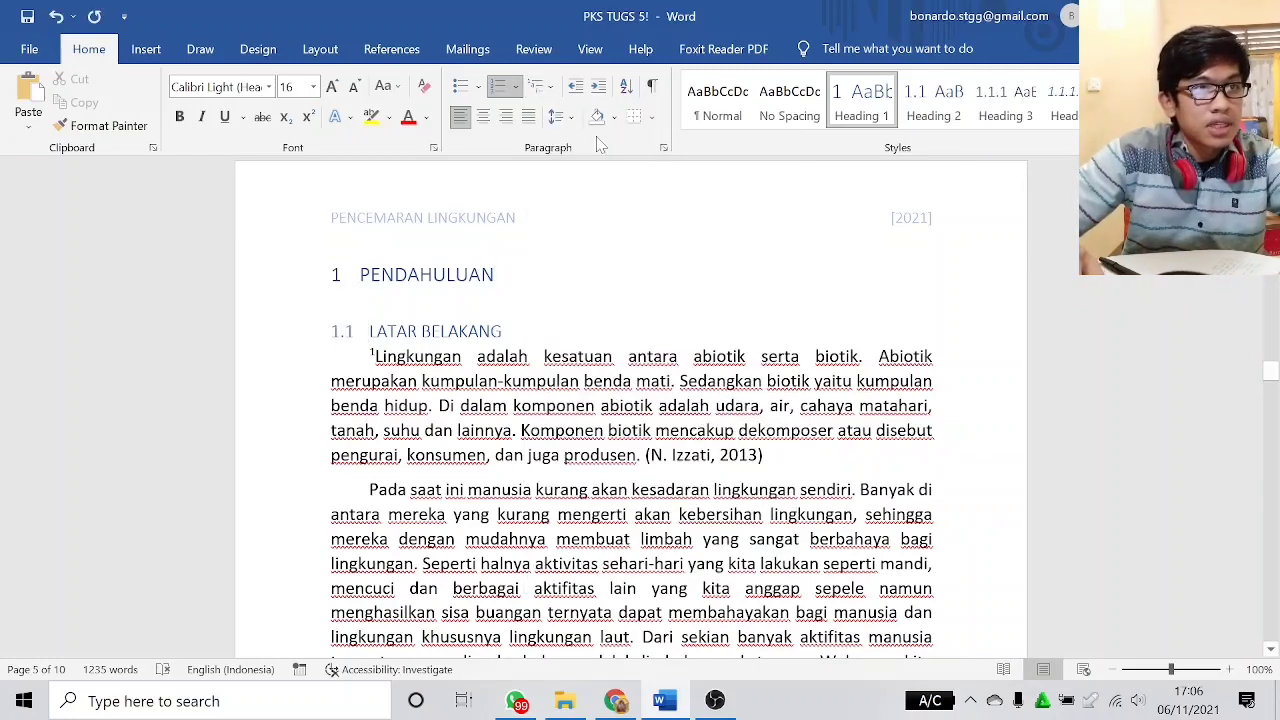
- Try the 1), a), i) multilevel list on the PENDAHULUAN heading, and undo it
{"action": "left_click", "coordinate": [540, 86]}
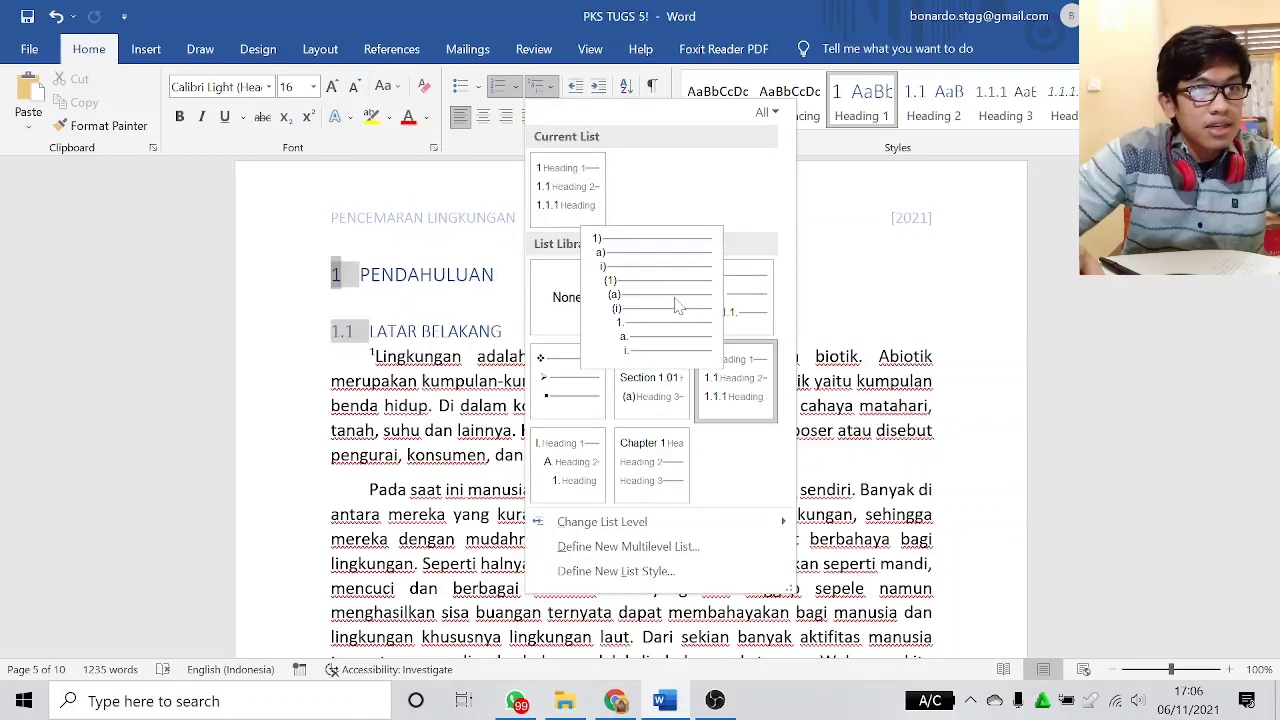
{"action": "left_click", "coordinate": [656, 316]}
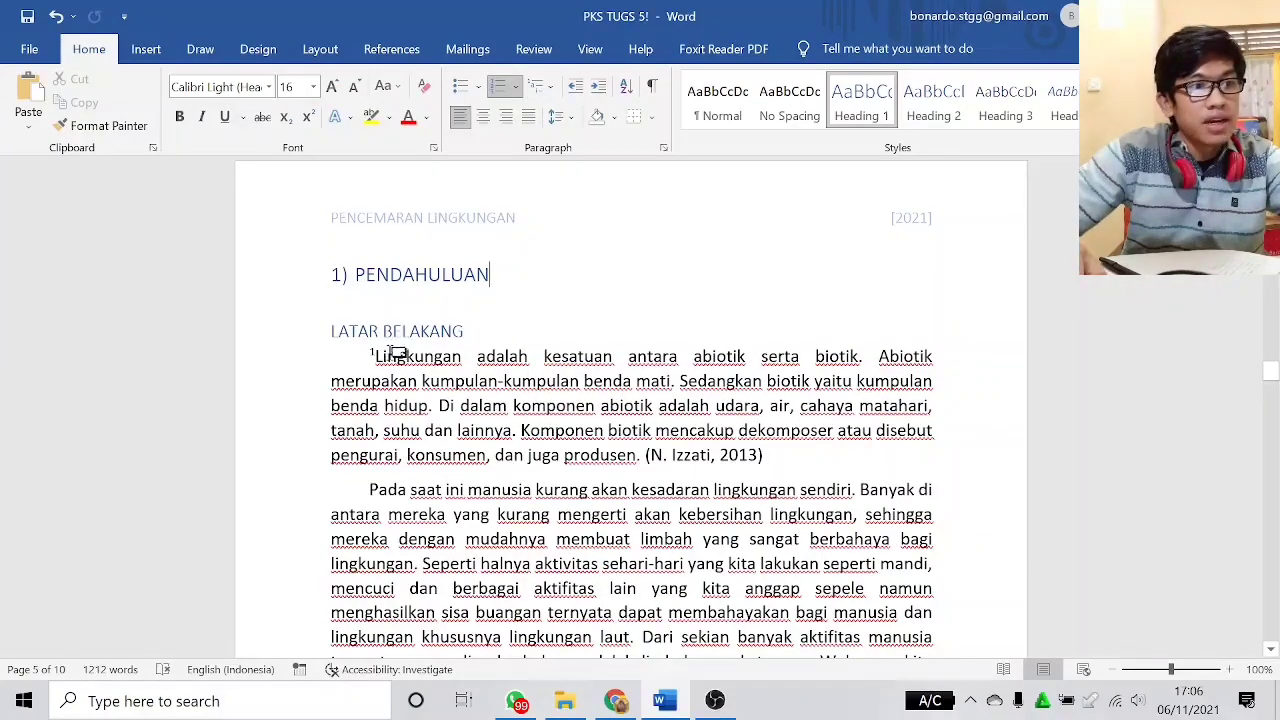
{"action": "key", "text": "ctrl+z"}
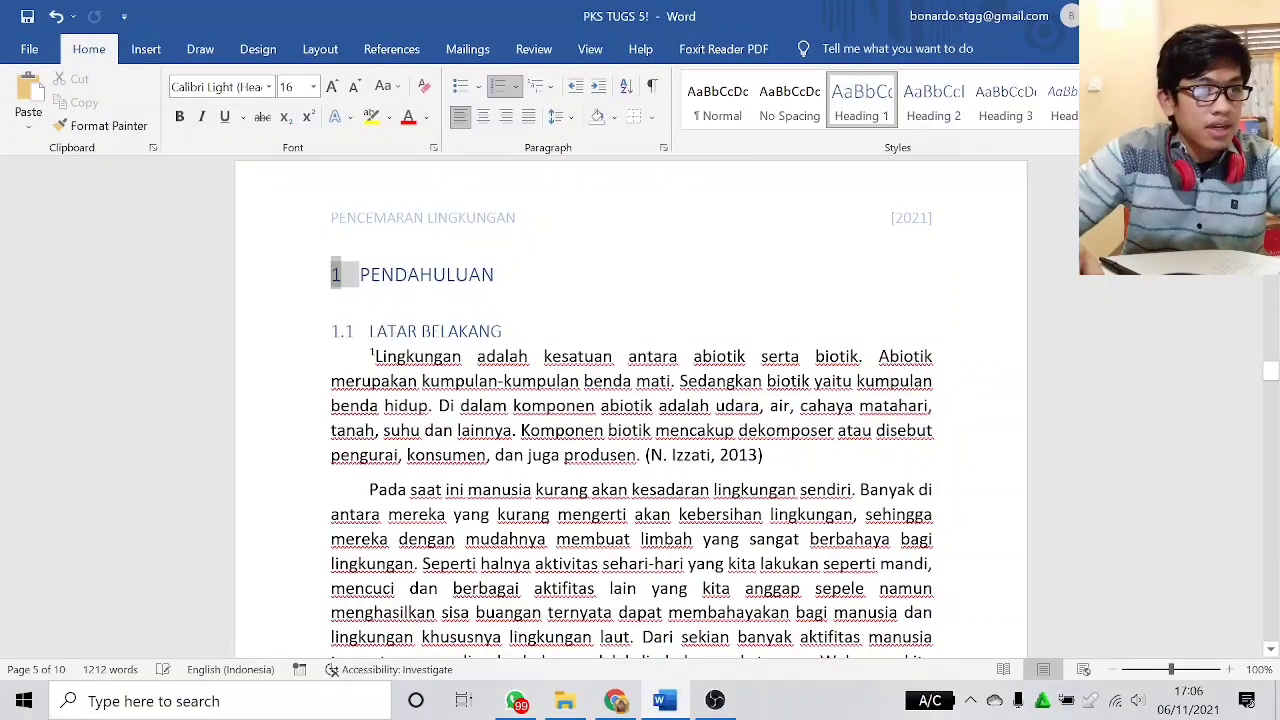
- Check the heading styles of RUMUSAN MASALAH and its first question, and look over the numbered subheadings down to the PEMBAHASAN chapter
{"action": "left_click", "coordinate": [605, 320]}
{"action": "scroll", "coordinate": [605, 320], "scroll_direction": "down", "scroll_amount": 3}
{"action": "scroll", "coordinate": [632, 408], "scroll_direction": "down", "scroll_amount": 6}
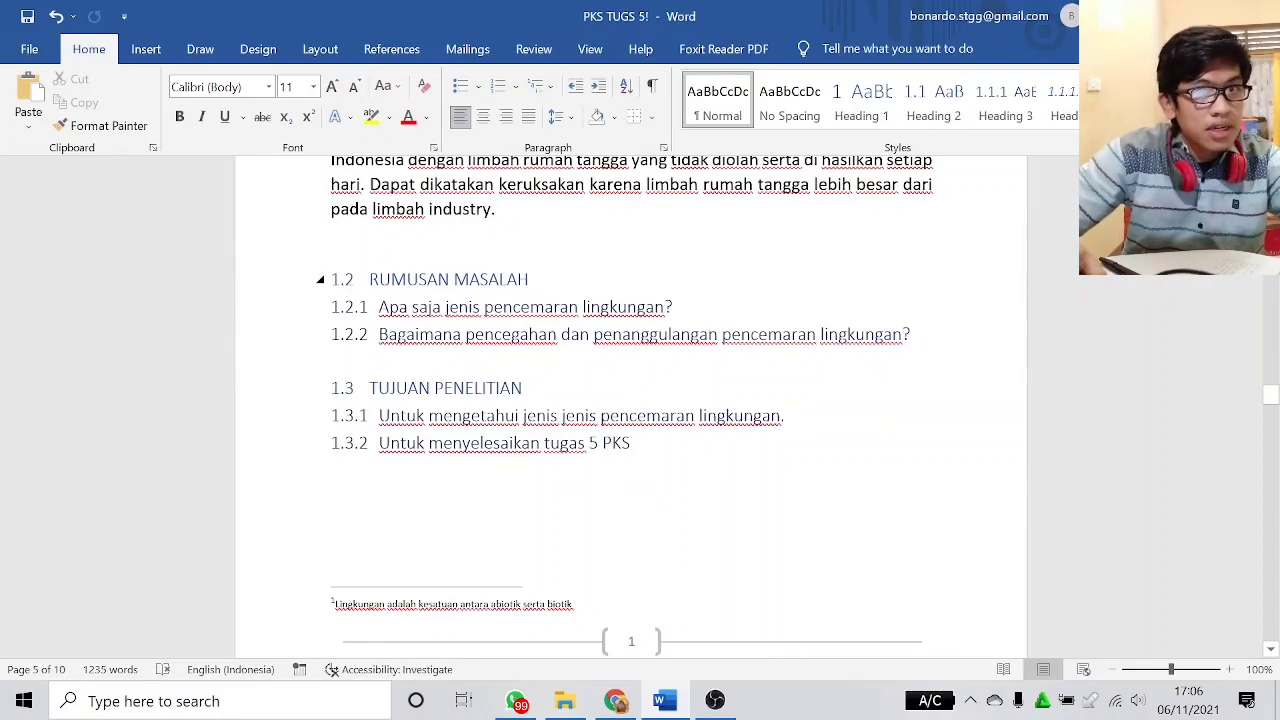
{"action": "scroll", "coordinate": [632, 408], "scroll_direction": "down", "scroll_amount": 1}
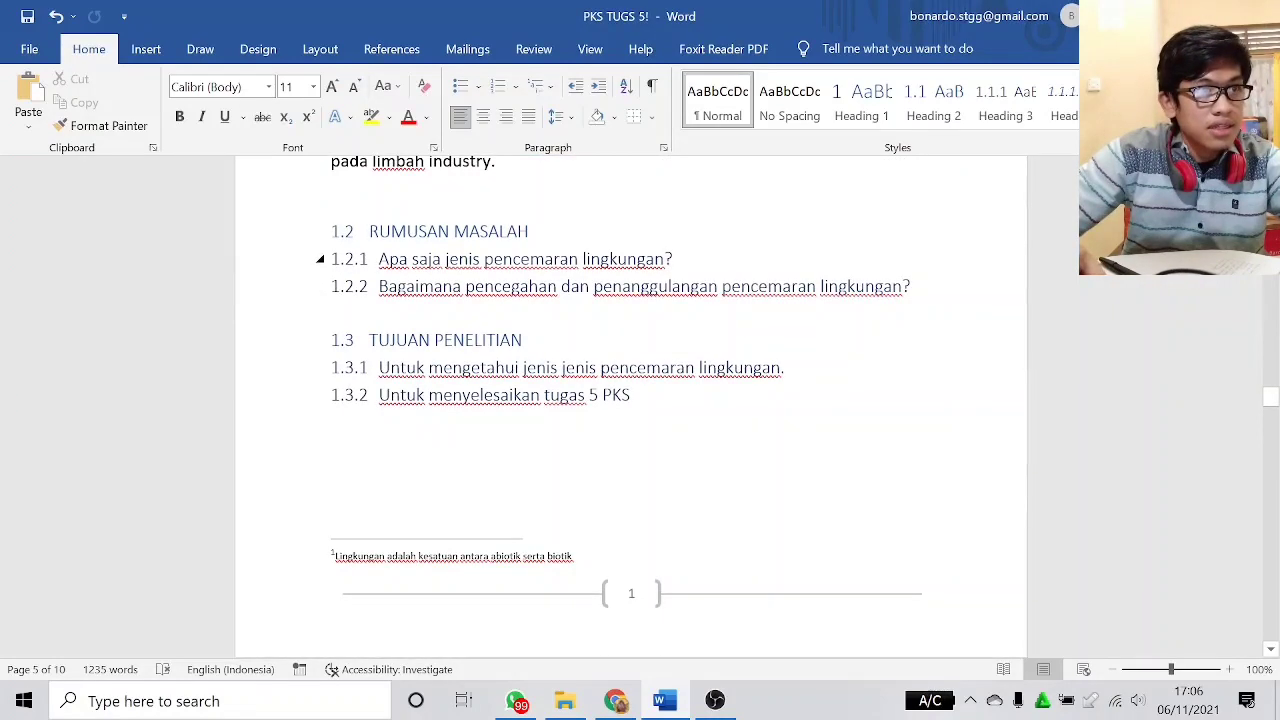
{"action": "scroll", "coordinate": [500, 300], "scroll_direction": "down", "scroll_amount": 1}
{"action": "scroll", "coordinate": [500, 300], "scroll_direction": "up", "scroll_amount": 2}
{"action": "left_click", "coordinate": [535, 279]}
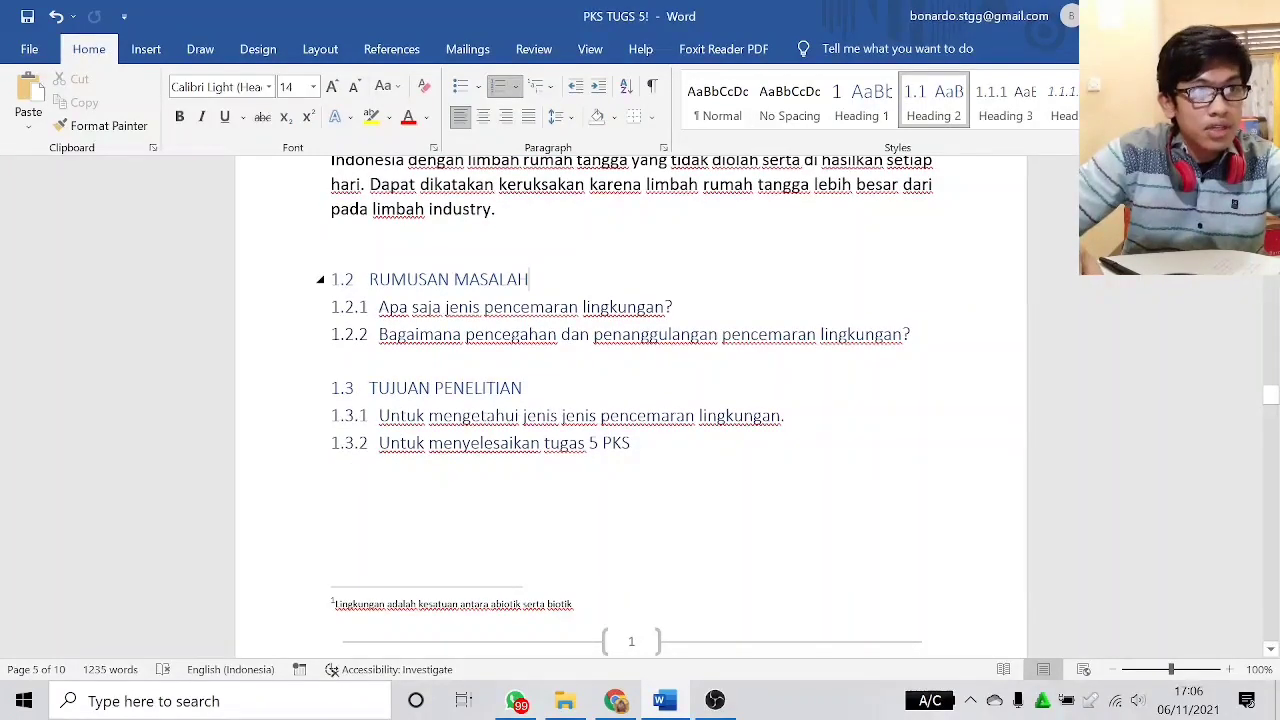
{"action": "left_click", "coordinate": [674, 307]}
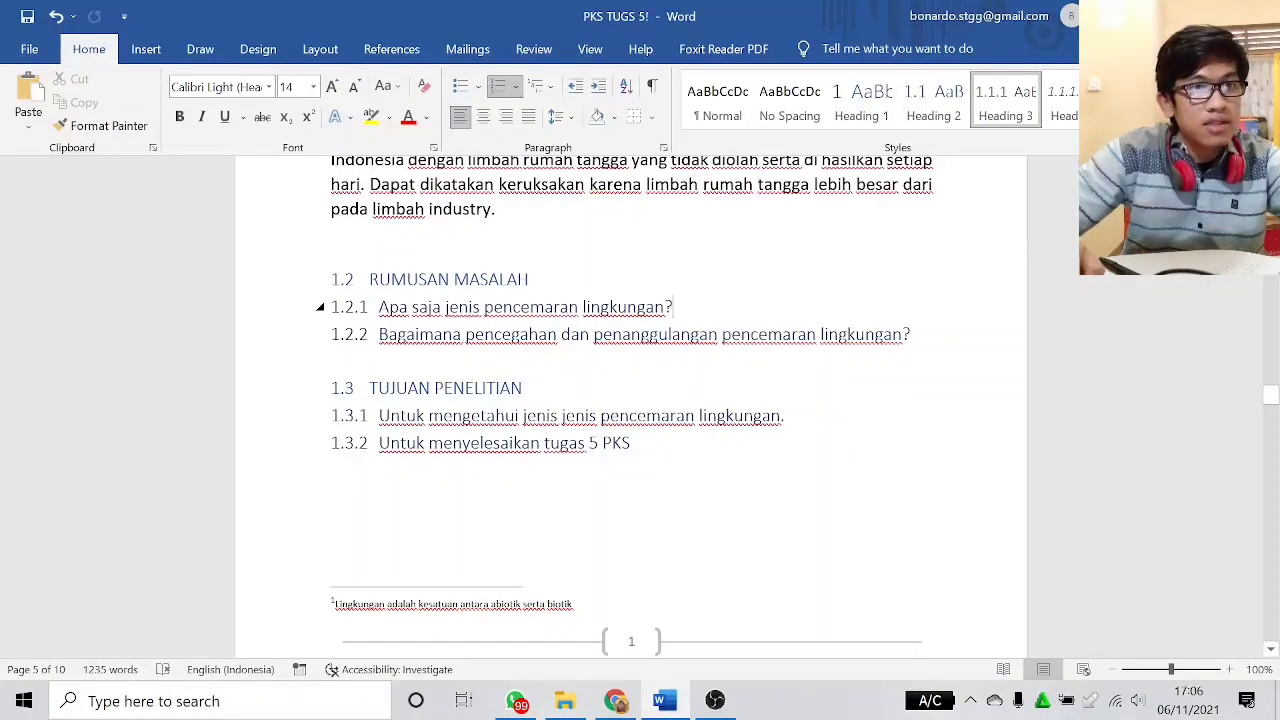
{"action": "scroll", "coordinate": [623, 366], "scroll_direction": "down", "scroll_amount": 10}
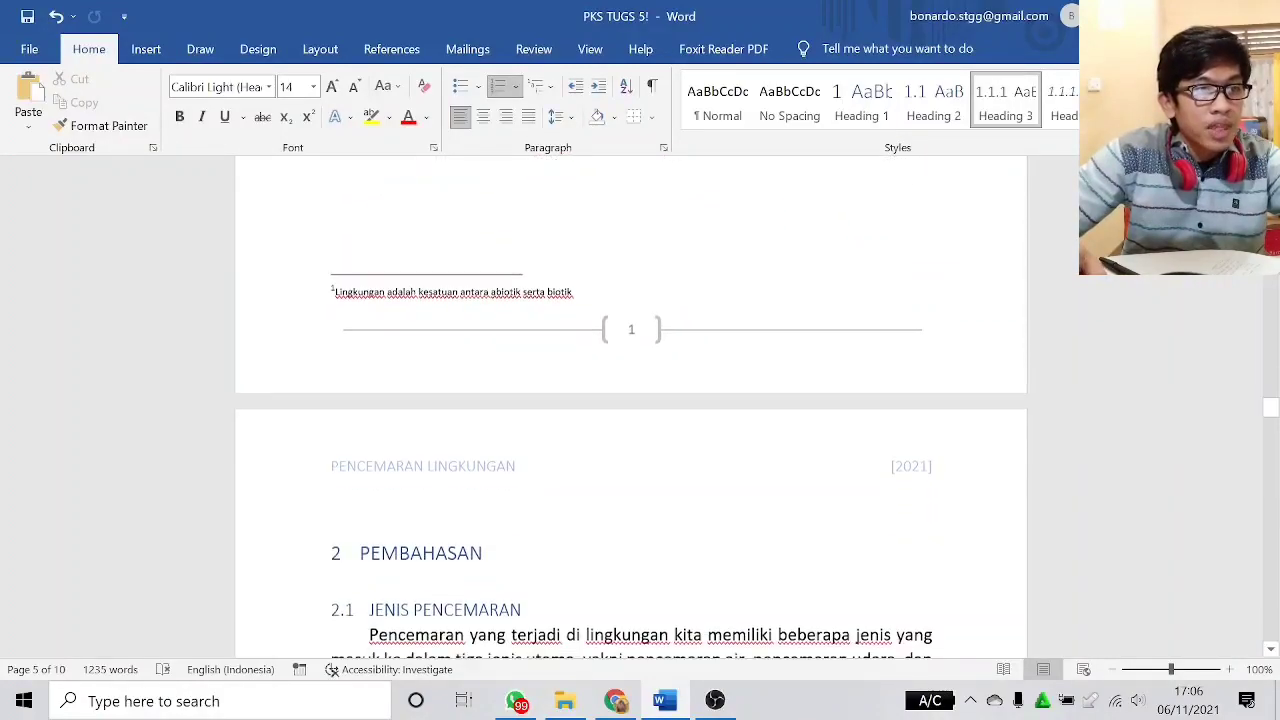
{"action": "scroll", "coordinate": [630, 400], "scroll_direction": "up", "scroll_amount": 8}
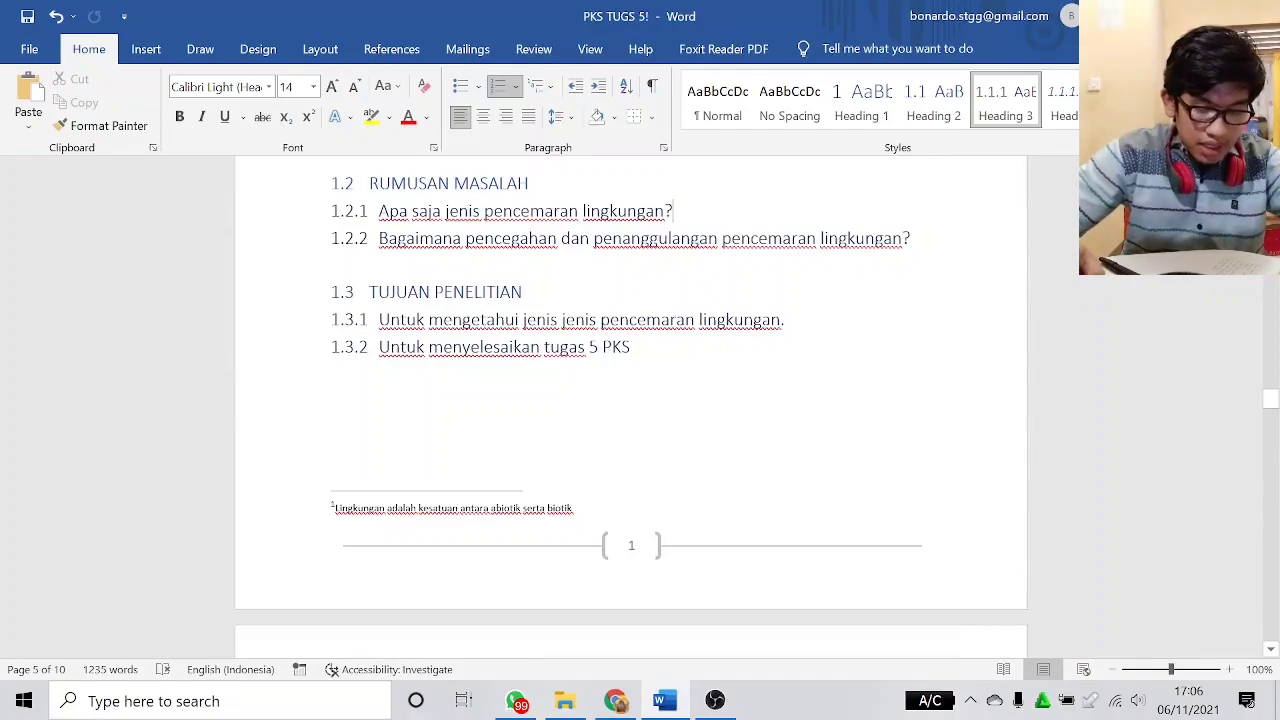
- Open the page header above the PENDAHULUAN chapter for editing, and close it again
{"action": "scroll", "coordinate": [630, 410], "scroll_direction": "up", "scroll_amount": 10}
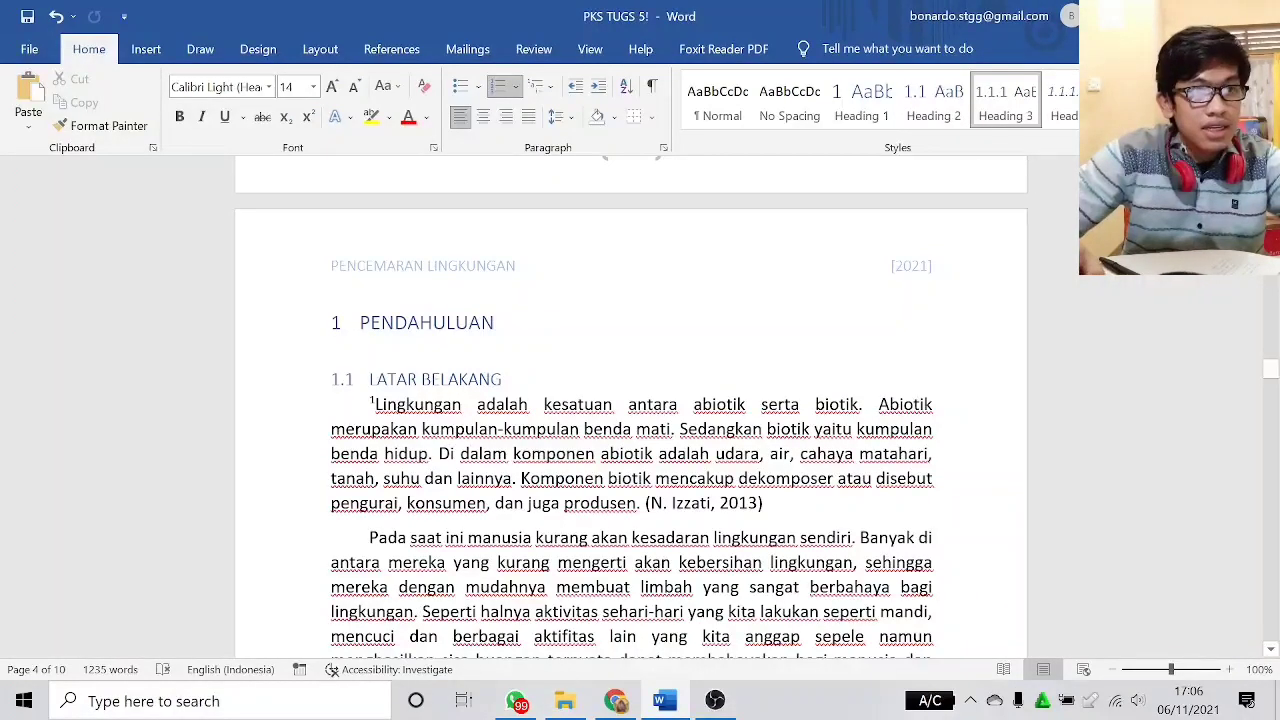
{"action": "scroll", "coordinate": [629, 351], "scroll_direction": "up", "scroll_amount": 3}
{"action": "scroll", "coordinate": [629, 351], "scroll_direction": "down", "scroll_amount": 3}
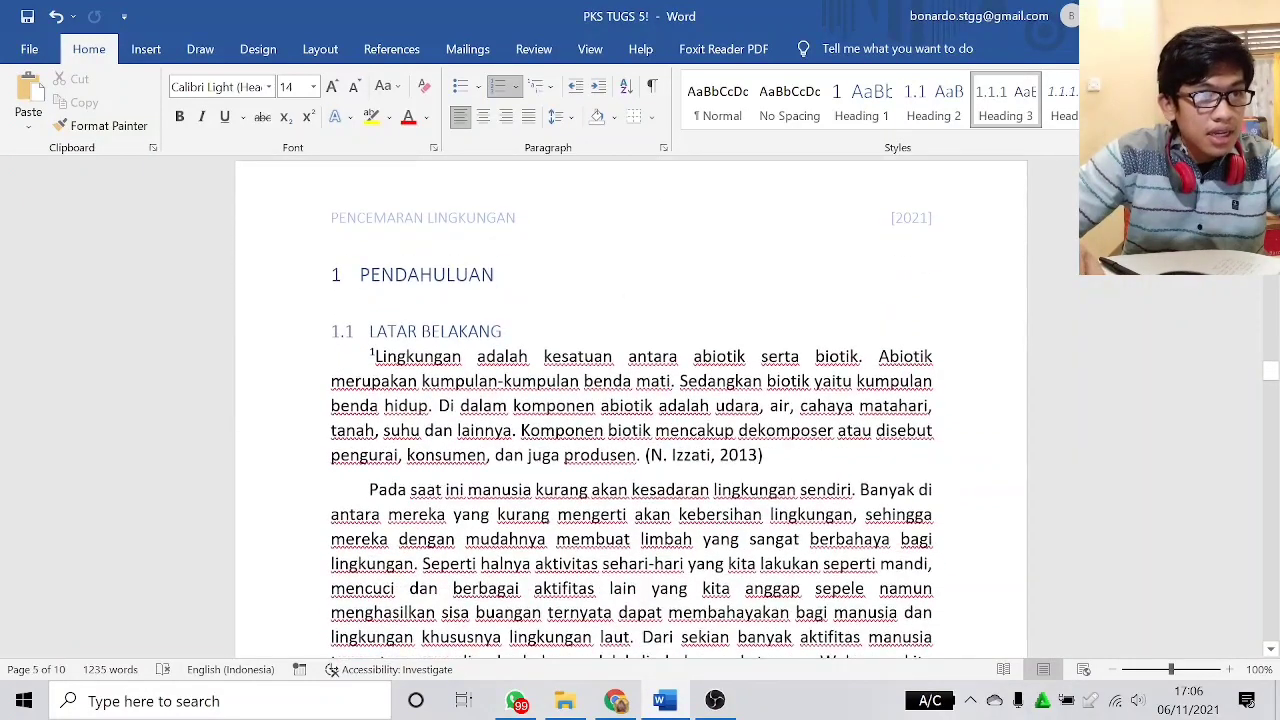
{"action": "double_click", "coordinate": [601, 216]}
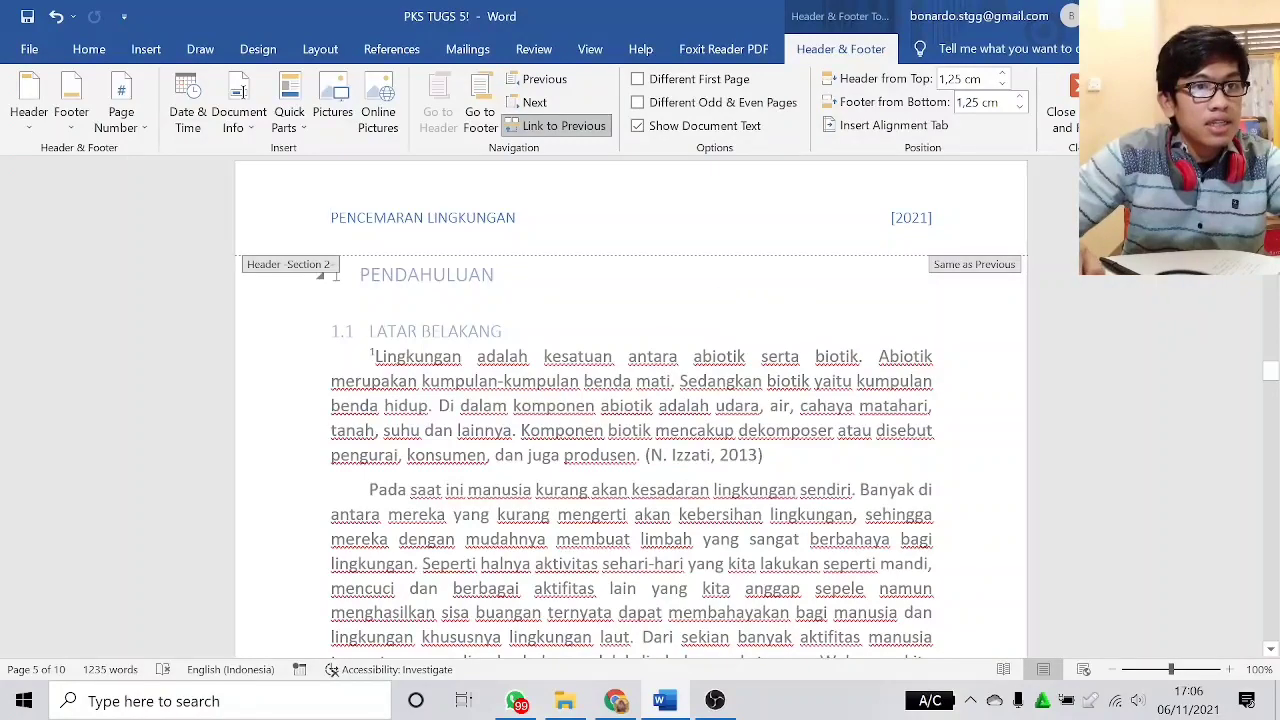
{"action": "left_click", "coordinate": [1074, 103]}
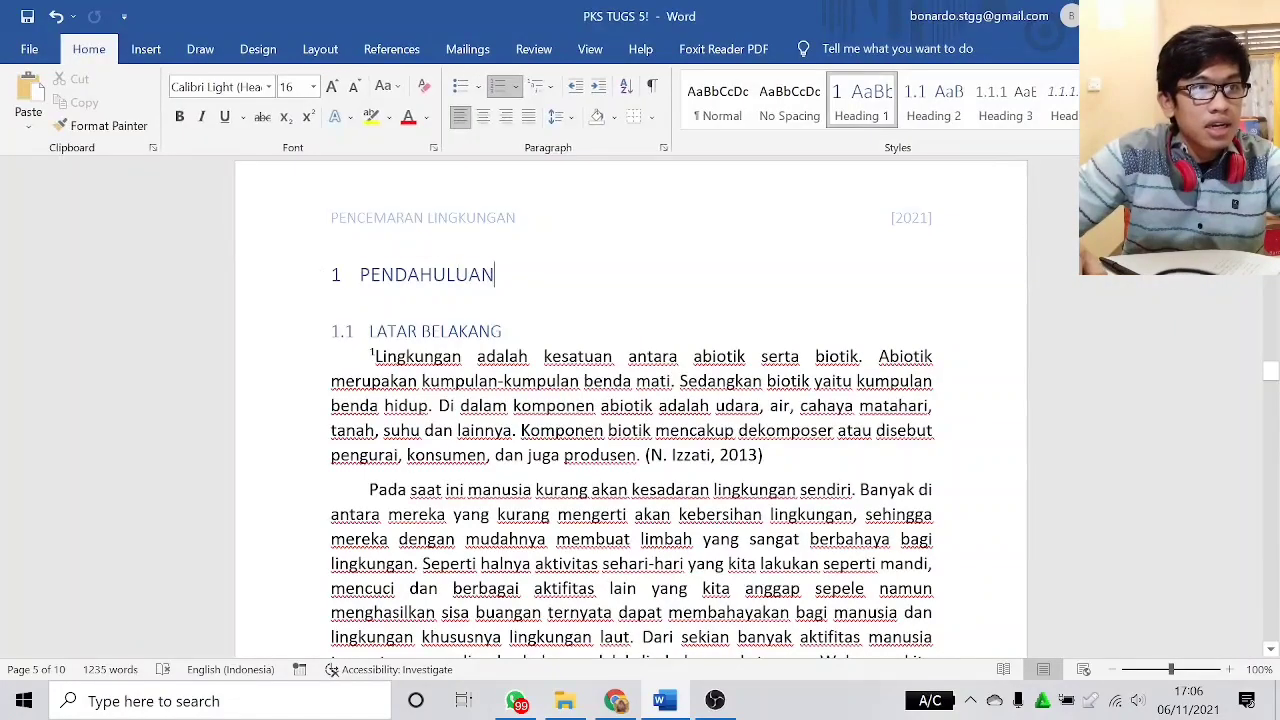
{"action": "double_click", "coordinate": [634, 210]}
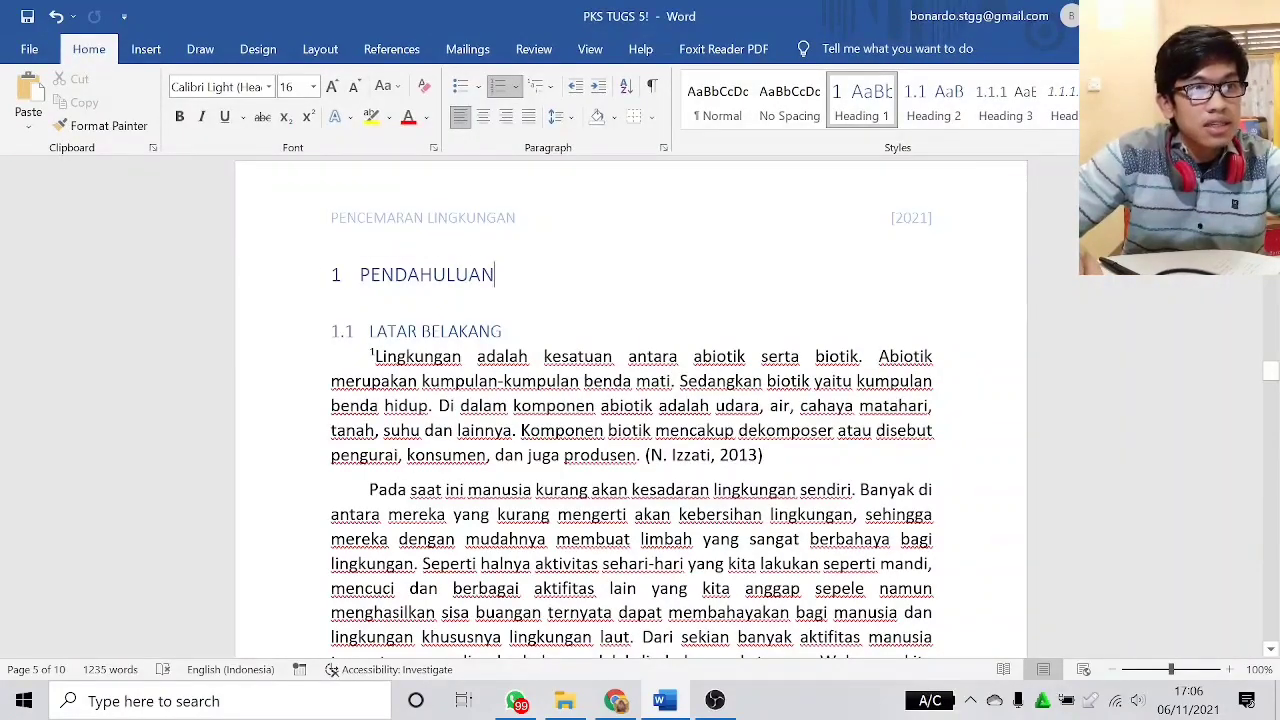
{"action": "left_click", "coordinate": [1074, 103]}
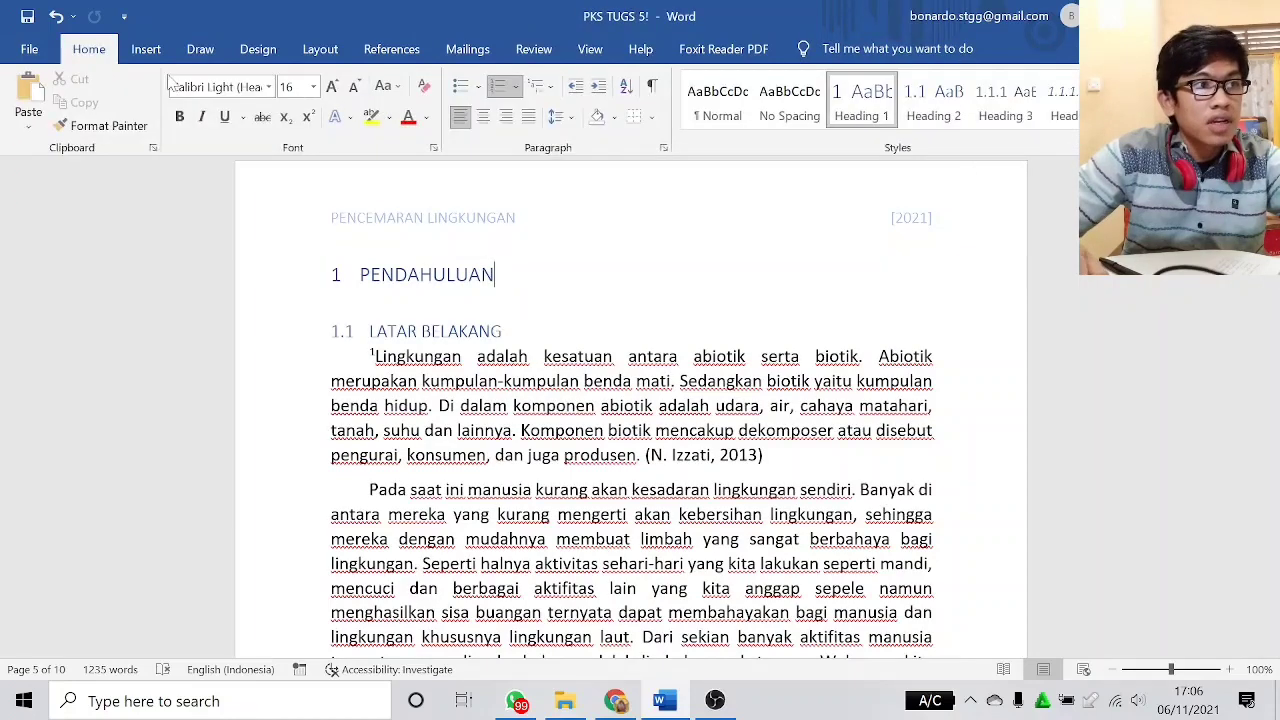
- View the first built-in header designs without applying one
{"action": "left_click", "coordinate": [146, 49]}
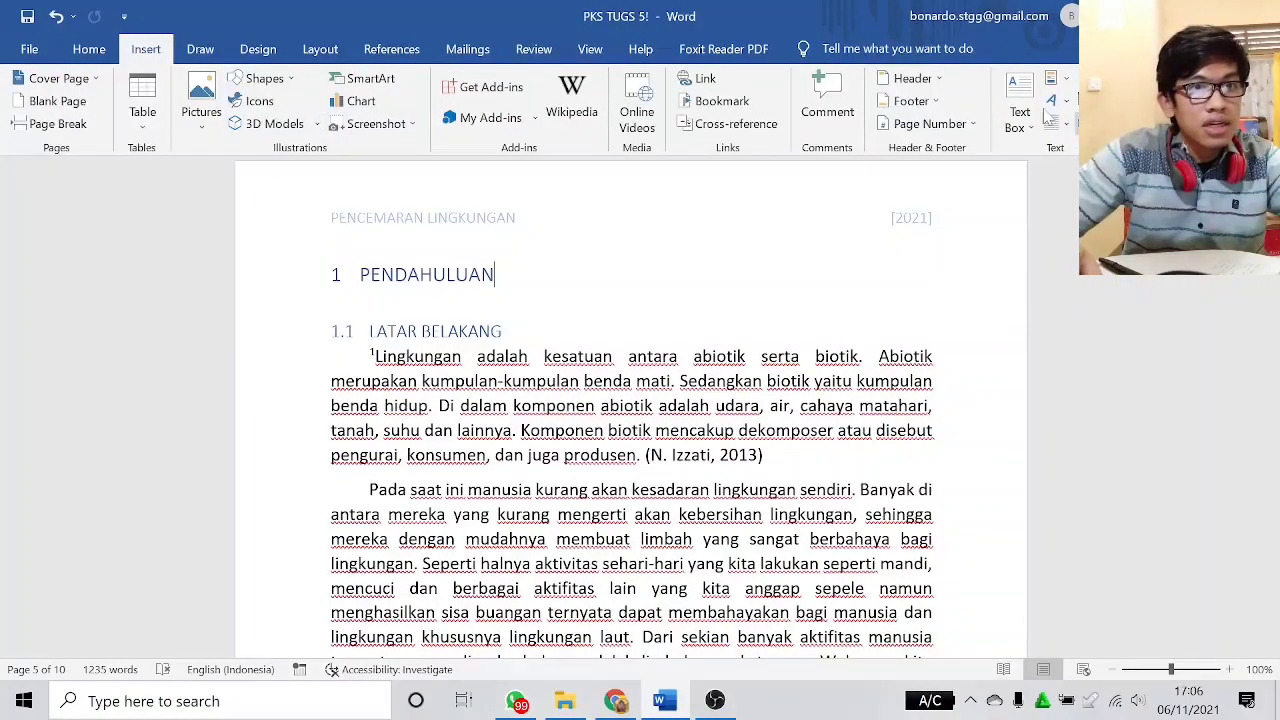
{"action": "left_click", "coordinate": [912, 78]}
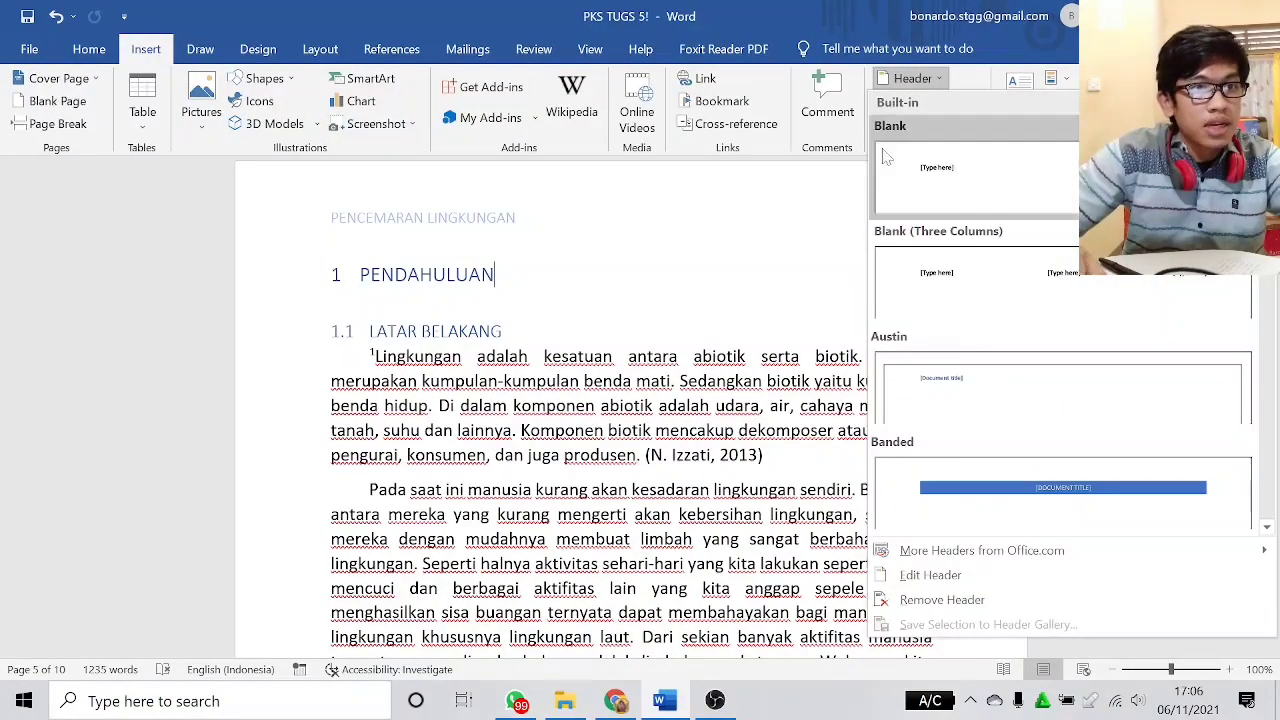
{"action": "left_click", "coordinate": [769, 261]}
{"action": "scroll", "coordinate": [766, 246], "scroll_direction": "up", "scroll_amount": 1}
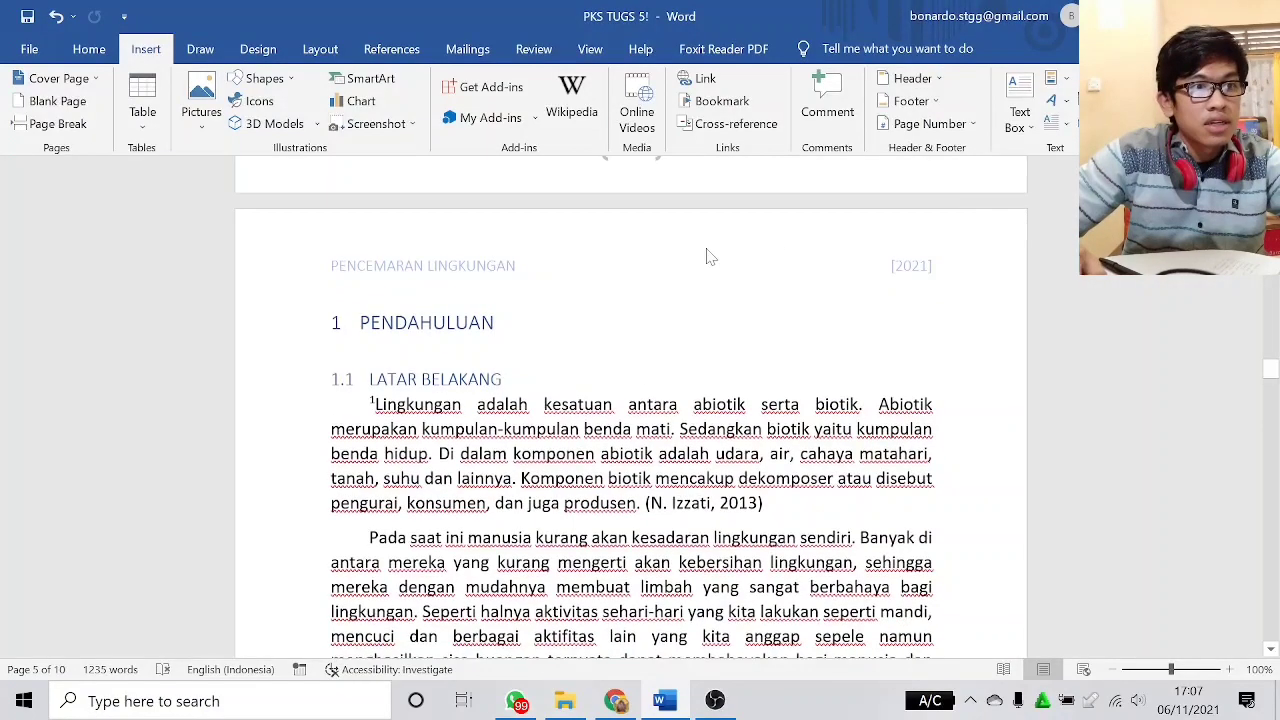
- Apply the built-in Grid header with document title and date to the section containing PENDAHULUAN
{"action": "double_click", "coordinate": [711, 257]}
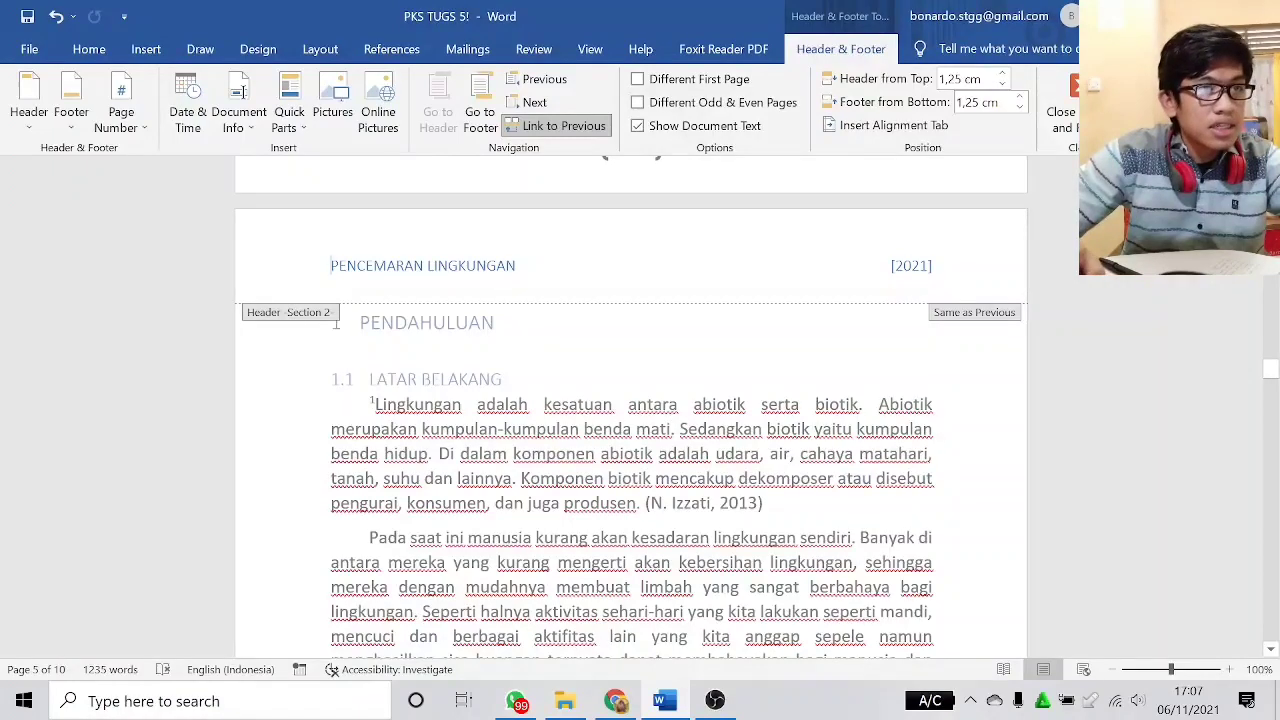
{"action": "left_click", "coordinate": [29, 105]}
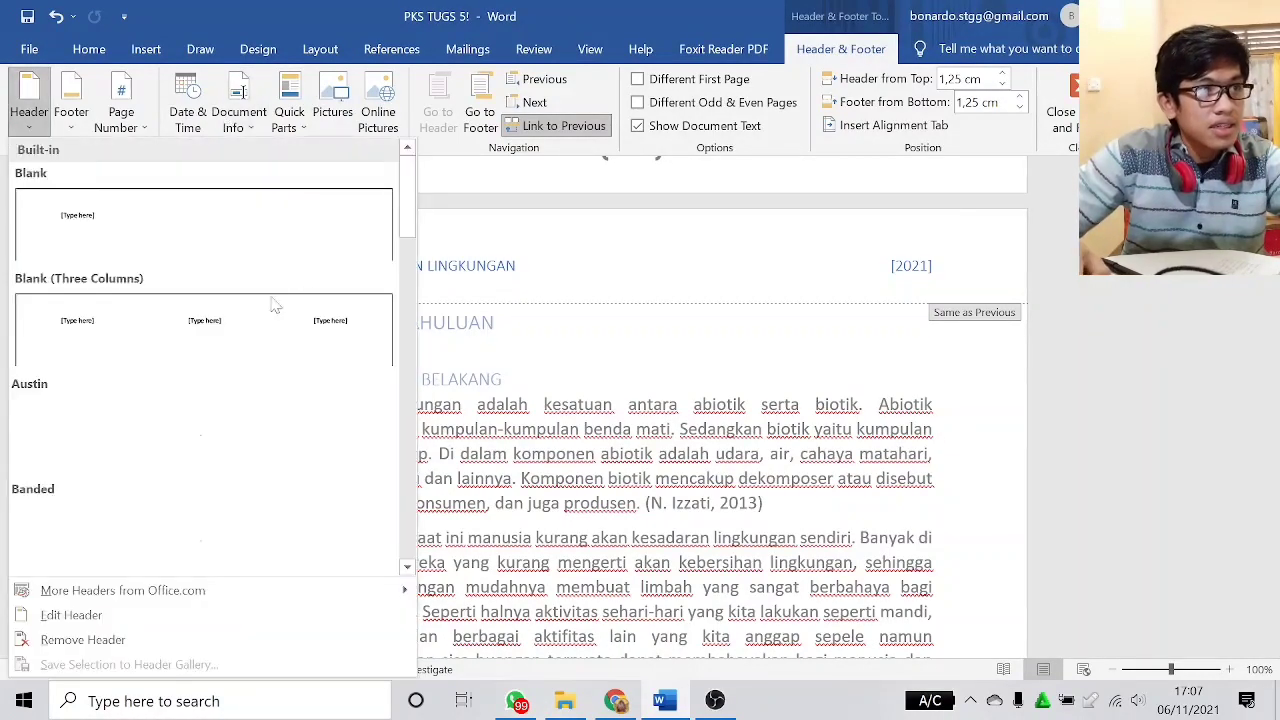
{"action": "scroll", "coordinate": [285, 390], "scroll_direction": "down", "scroll_amount": 9}
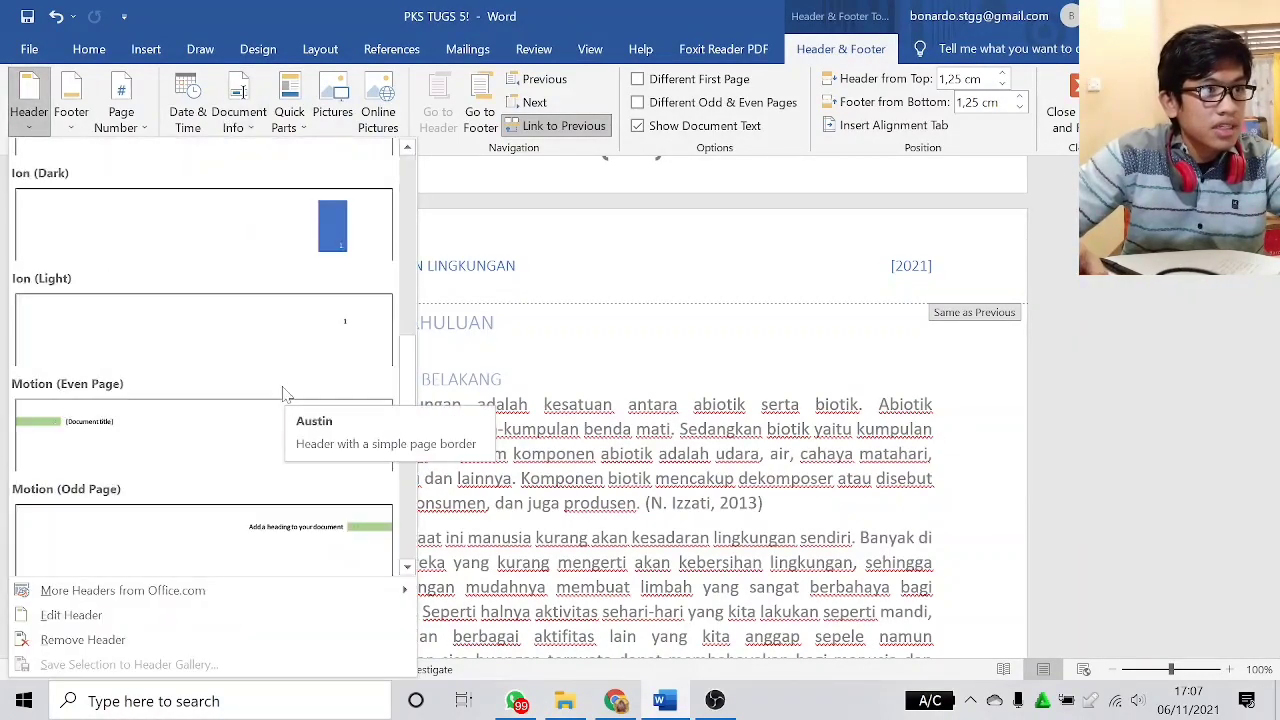
{"action": "scroll", "coordinate": [283, 392], "scroll_direction": "down", "scroll_amount": 6}
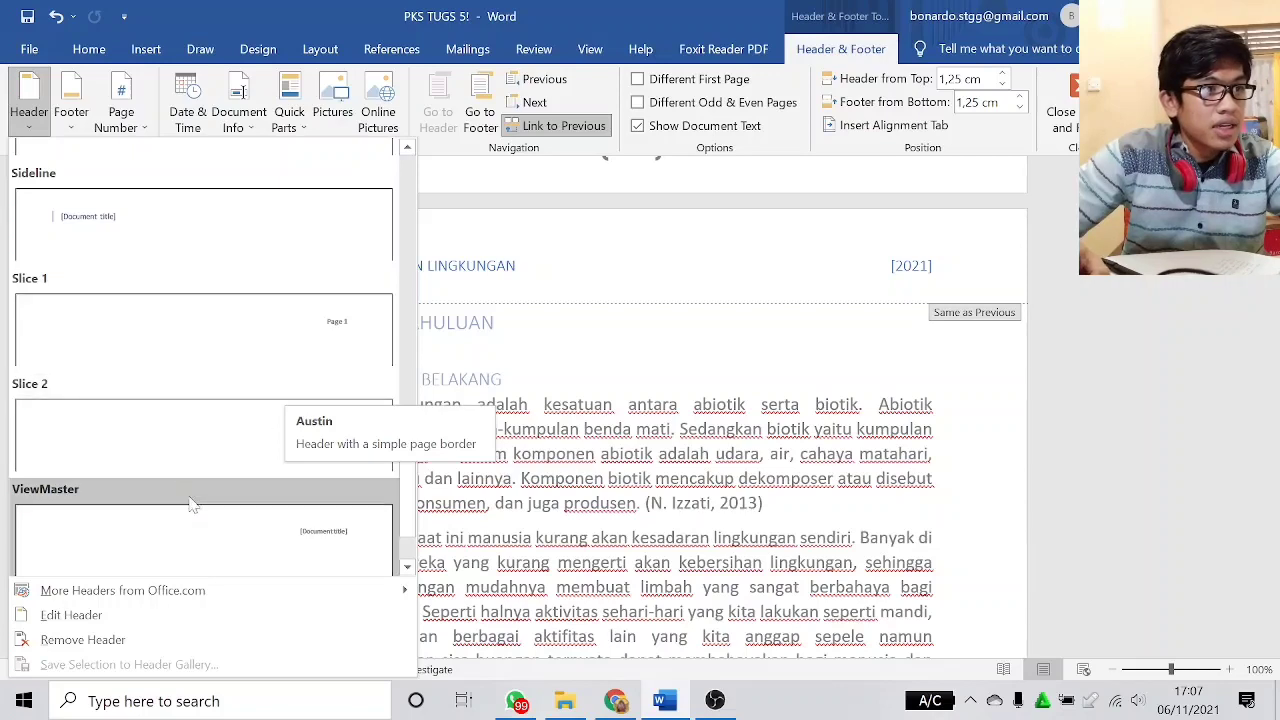
{"action": "scroll", "coordinate": [192, 505], "scroll_direction": "down", "scroll_amount": 1}
{"action": "scroll", "coordinate": [197, 390], "scroll_direction": "up", "scroll_amount": 8}
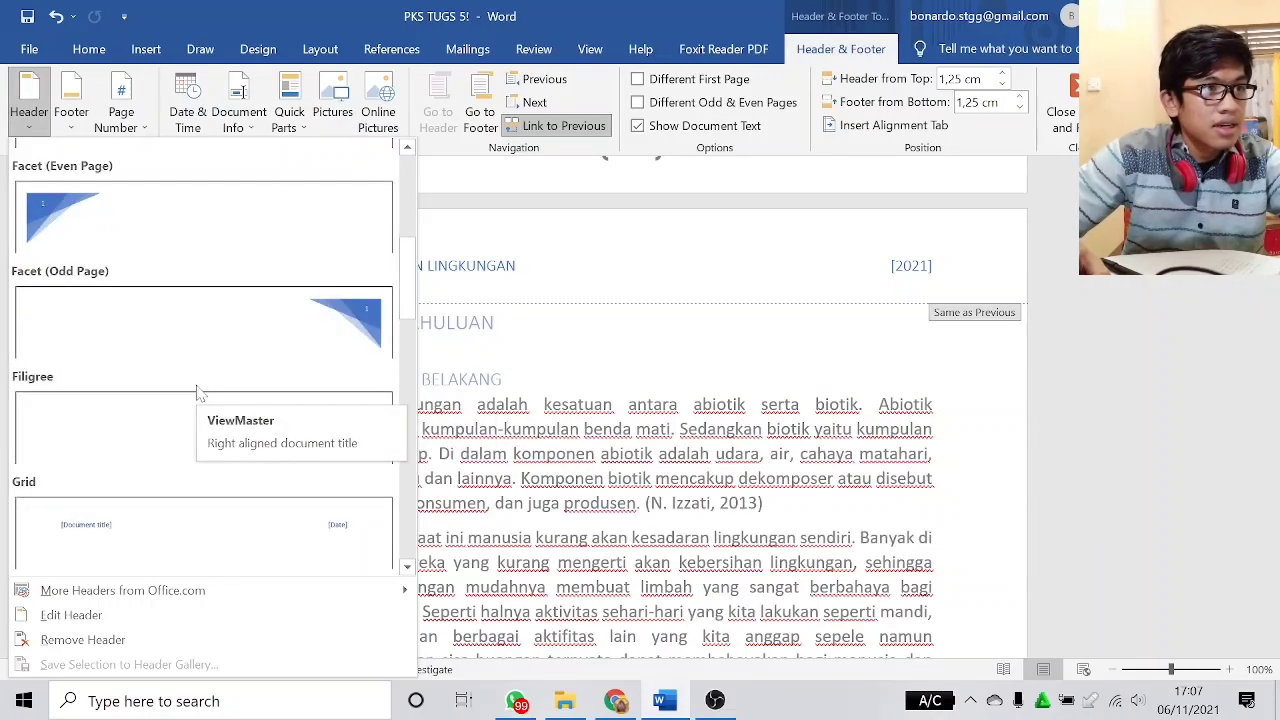
{"action": "scroll", "coordinate": [197, 390], "scroll_direction": "down", "scroll_amount": 3}
{"action": "left_click", "coordinate": [168, 229]}
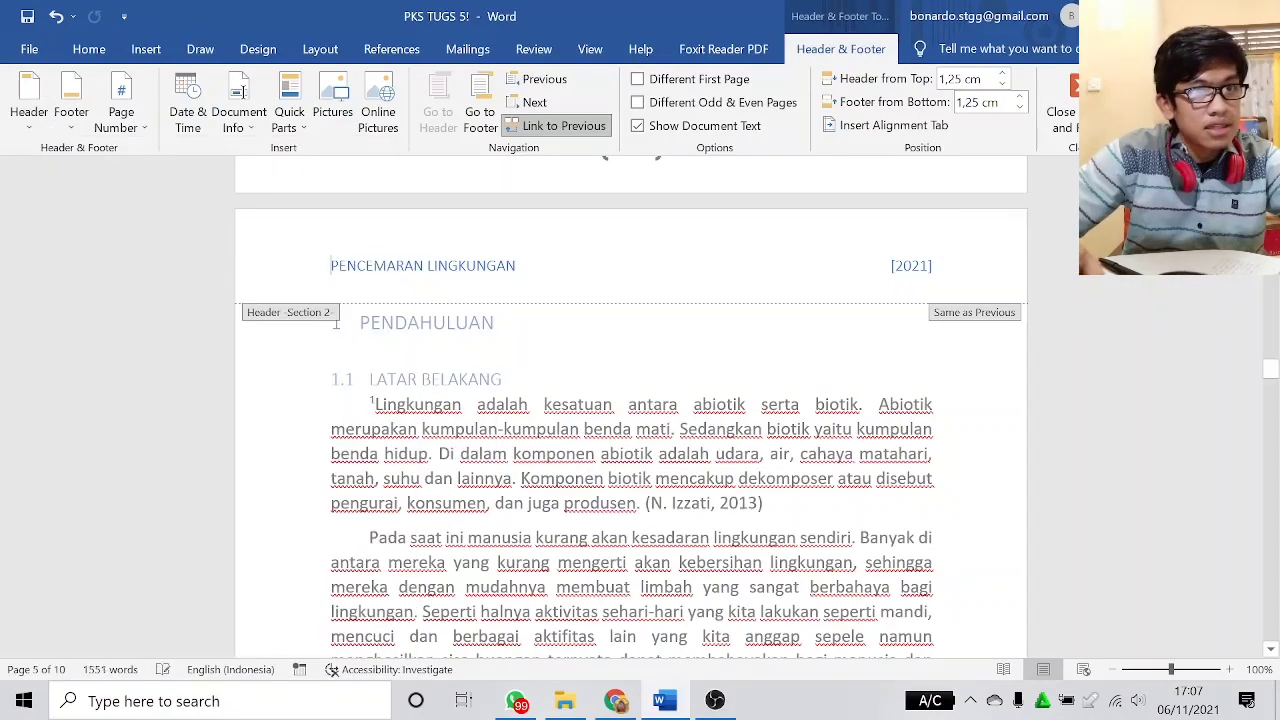
- Replace the footer of the PENDAHULUAN section with the built-in Ion (Light) design showing document title and author name
{"action": "scroll", "coordinate": [755, 312], "scroll_direction": "down", "scroll_amount": 15}
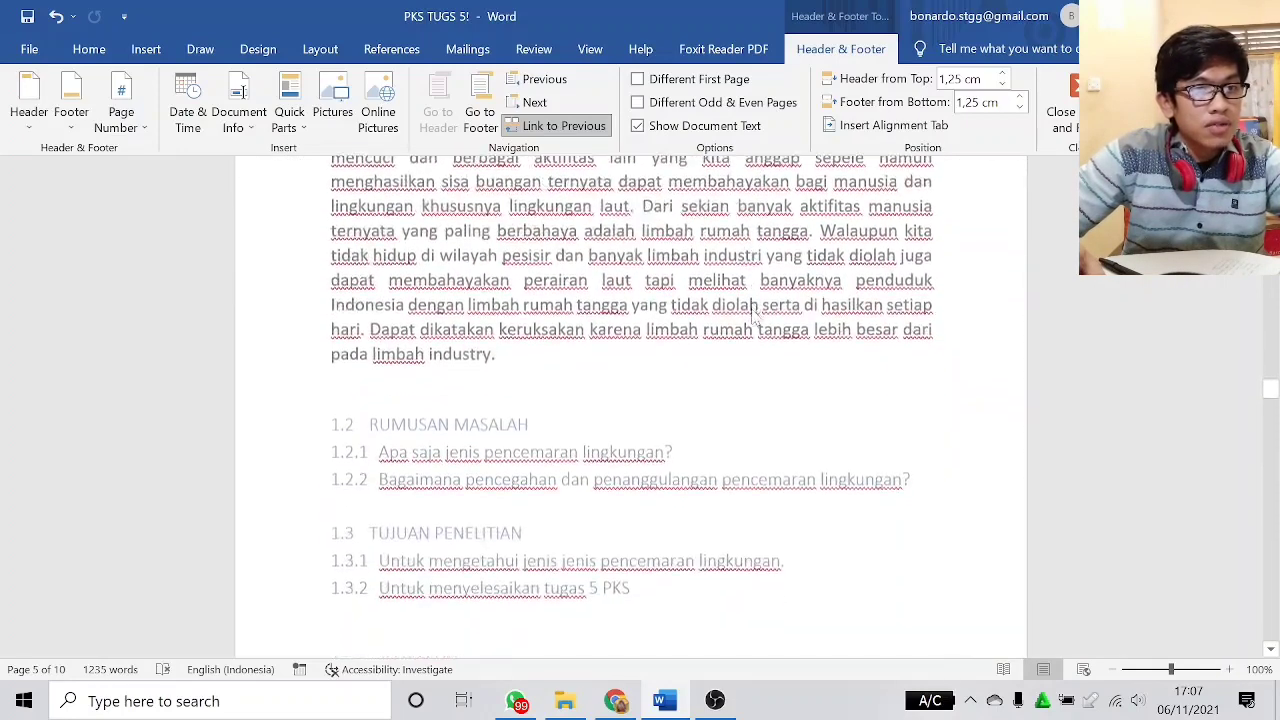
{"action": "scroll", "coordinate": [755, 318], "scroll_direction": "down", "scroll_amount": 3}
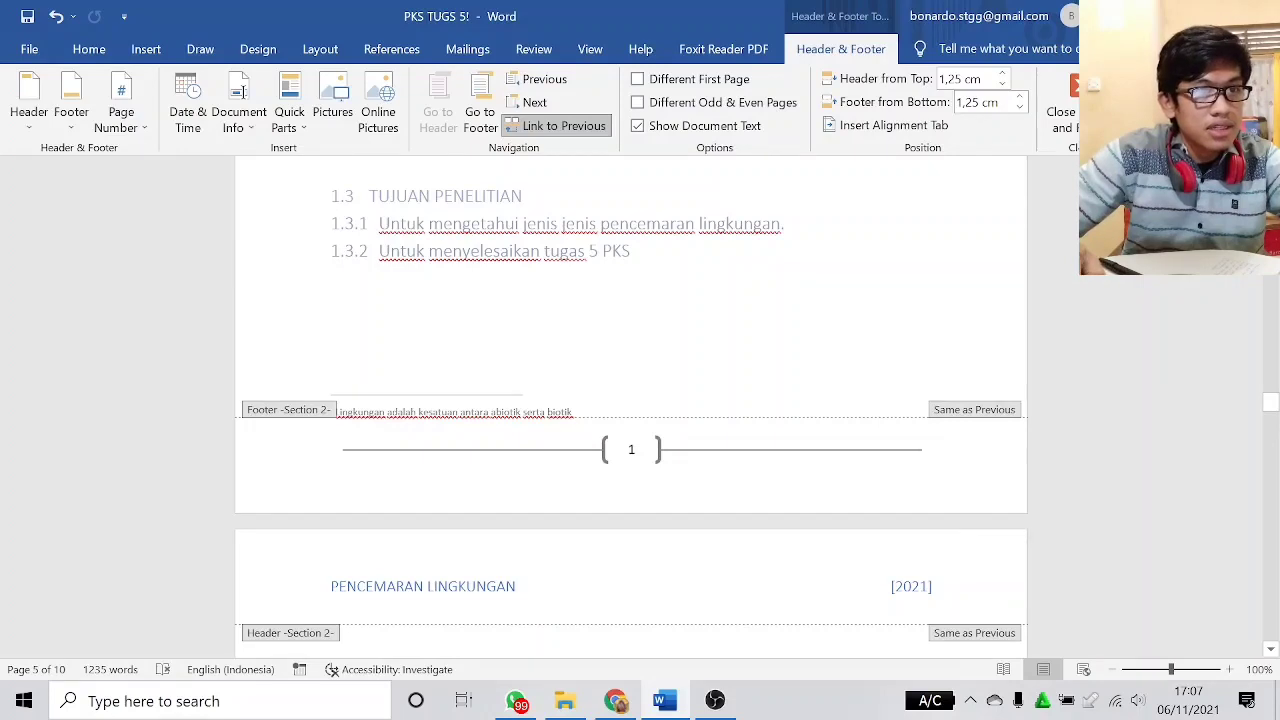
{"action": "left_click", "coordinate": [71, 112]}
{"action": "scroll", "coordinate": [186, 306], "scroll_direction": "down", "scroll_amount": 5}
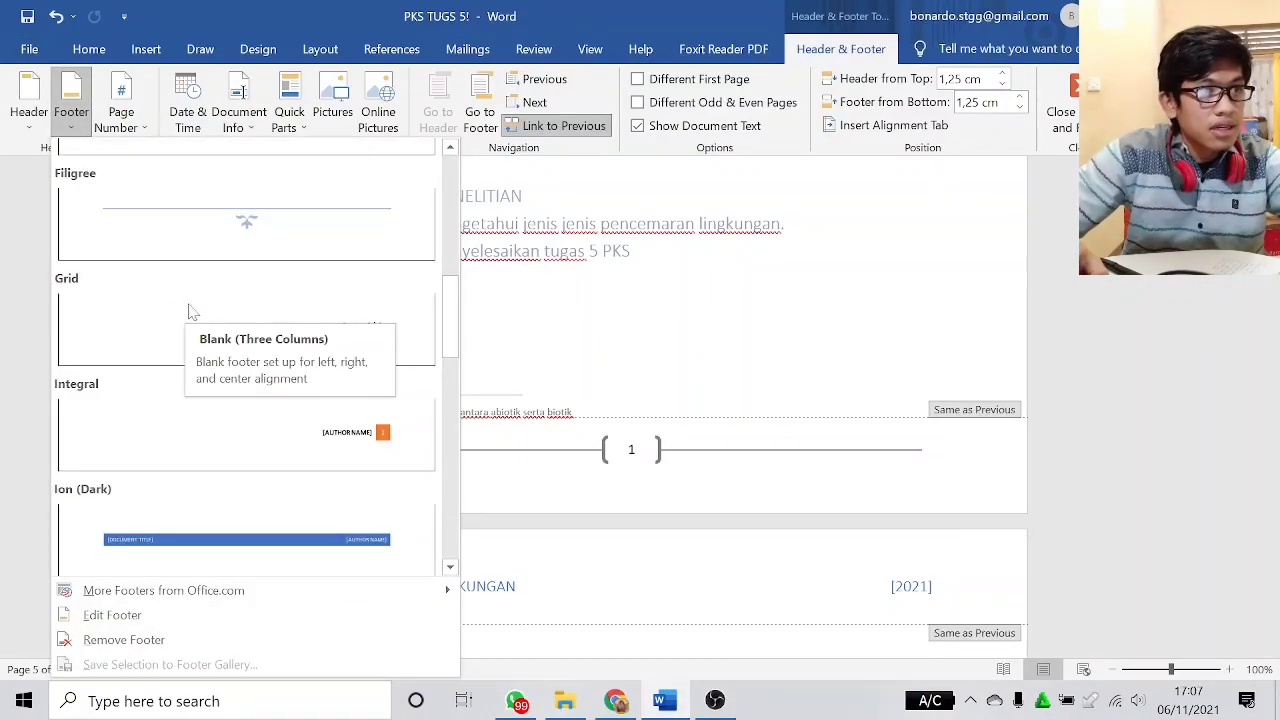
{"action": "scroll", "coordinate": [258, 310], "scroll_direction": "down", "scroll_amount": 3}
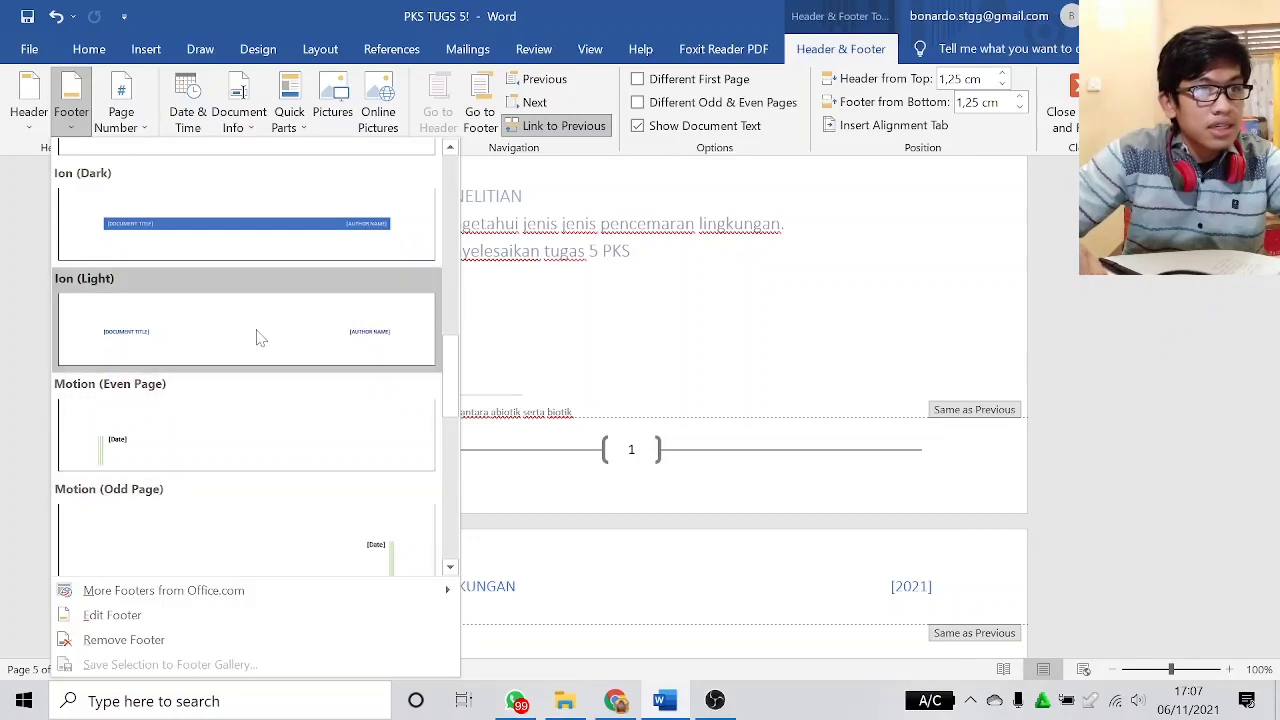
{"action": "left_click", "coordinate": [258, 336]}
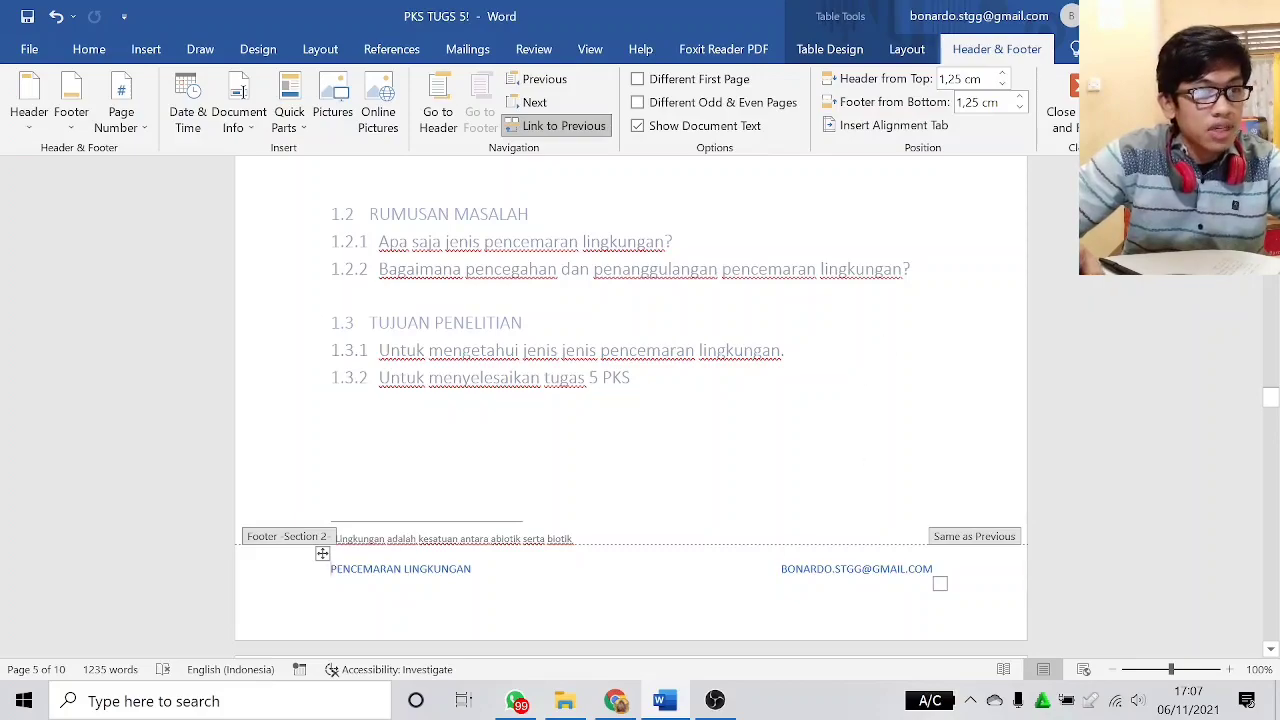
- Undo the footer replacement in the PENDAHULUAN section and leave header and footer editing
{"action": "scroll", "coordinate": [726, 474], "scroll_direction": "up", "scroll_amount": 11}
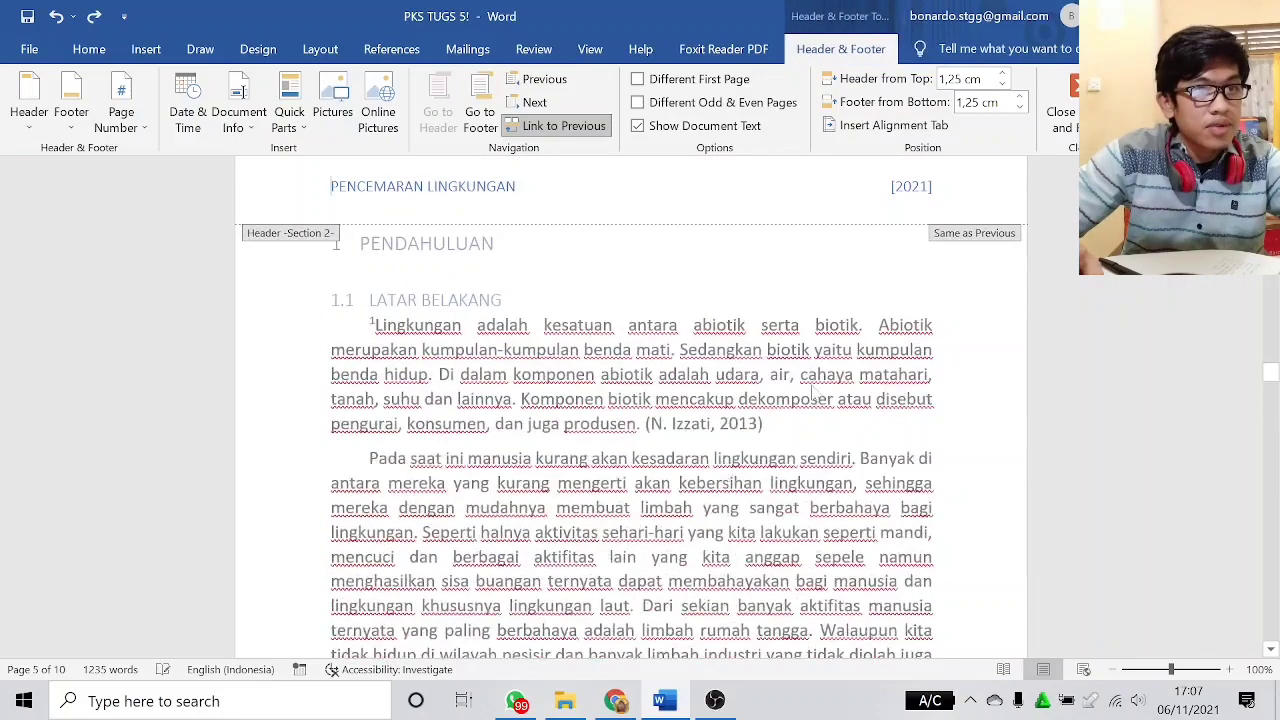
{"action": "scroll", "coordinate": [808, 377], "scroll_direction": "down", "scroll_amount": 3}
{"action": "left_click", "coordinate": [1058, 118]}
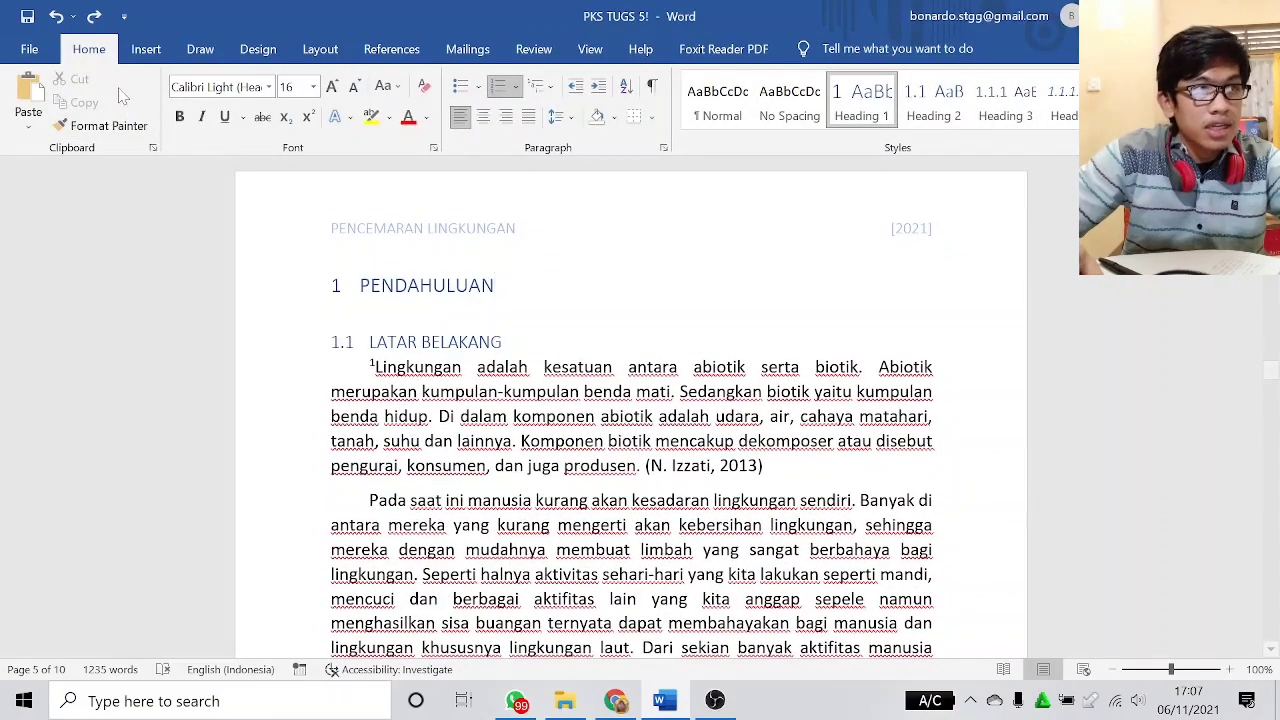
- Review the headers and page-number footer across the PENDAHULUAN and PEMBAHASAN chapter pages
{"action": "left_click", "coordinate": [145, 48]}
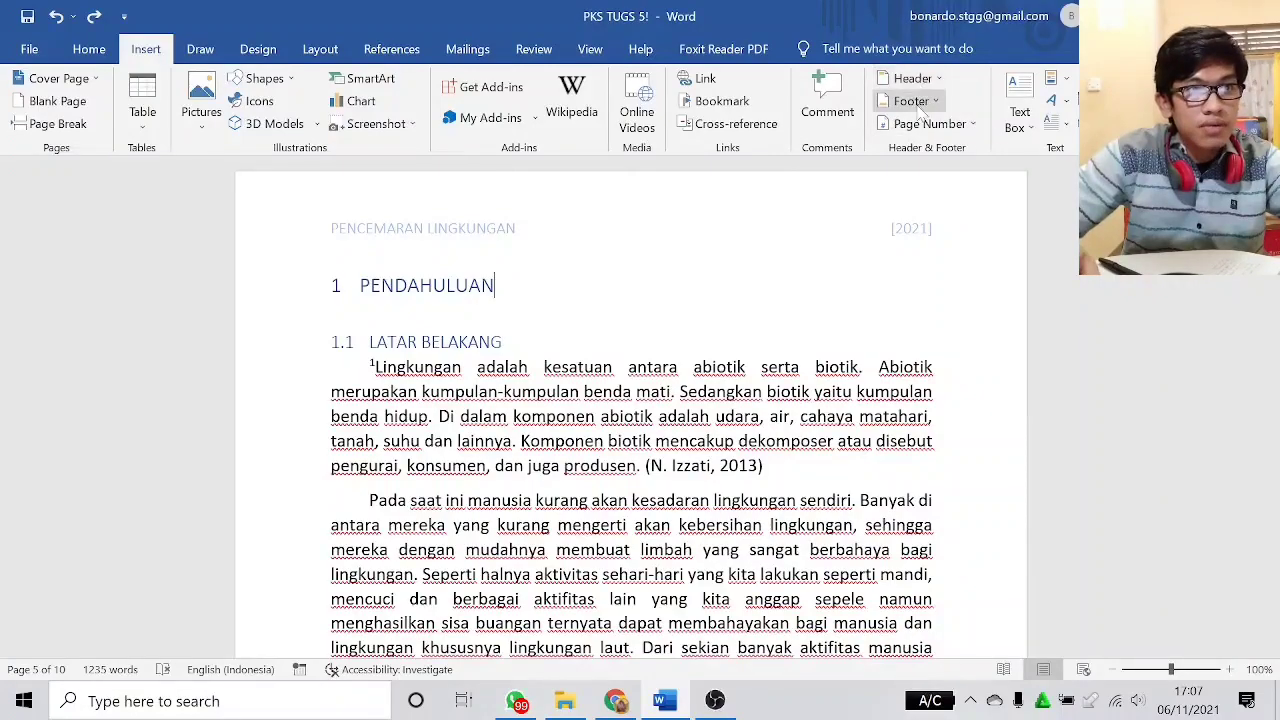
{"action": "scroll", "coordinate": [730, 200], "scroll_direction": "down", "scroll_amount": 5}
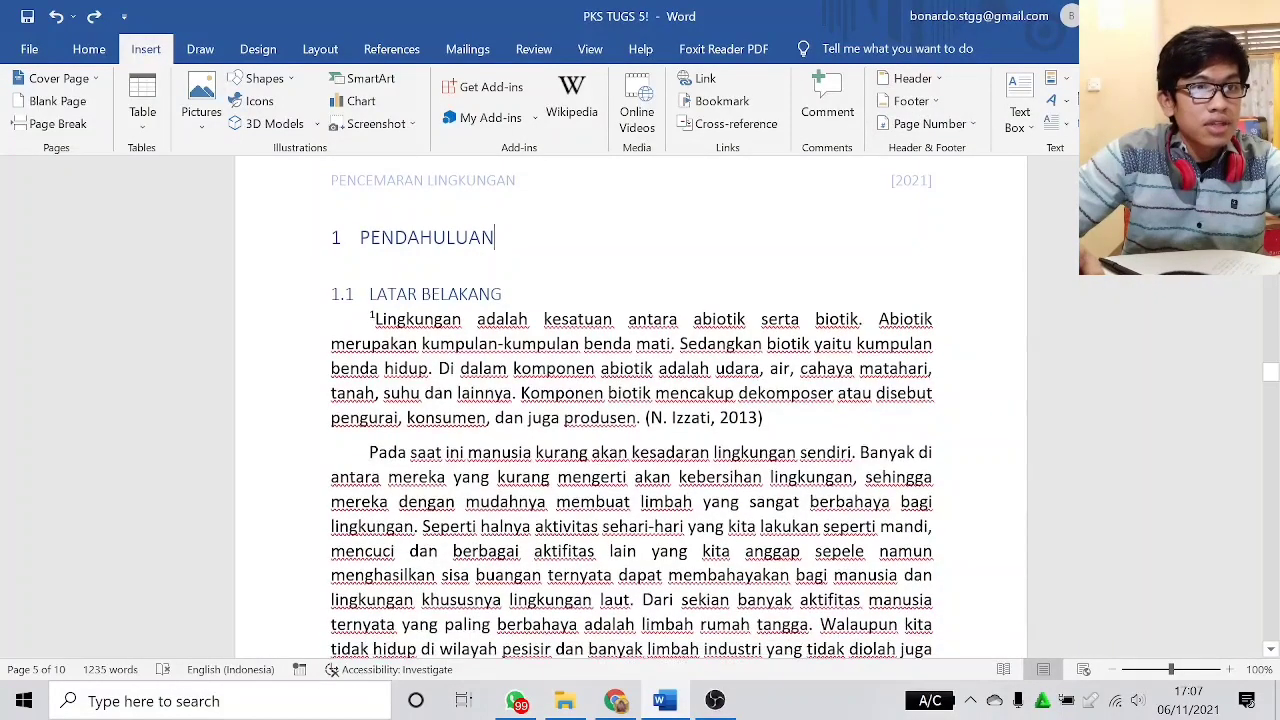
{"action": "scroll", "coordinate": [714, 386], "scroll_direction": "down", "scroll_amount": 9}
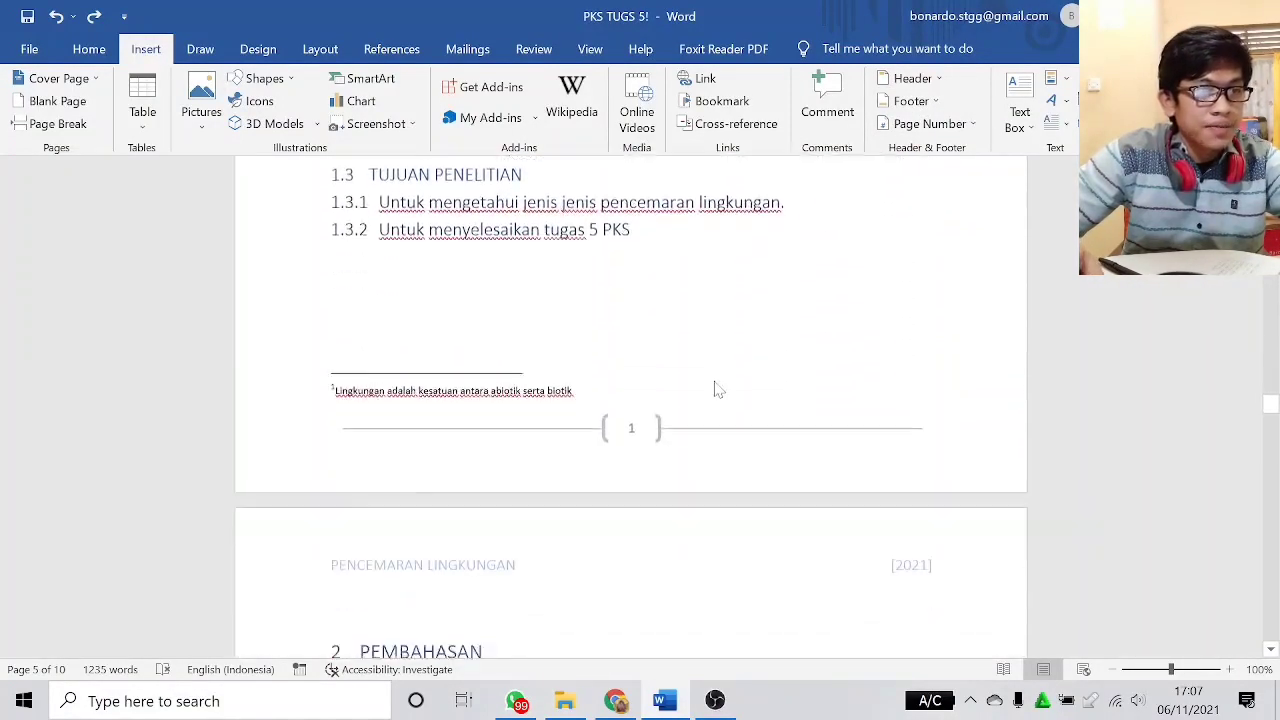
{"action": "scroll", "coordinate": [714, 386], "scroll_direction": "down", "scroll_amount": 2}
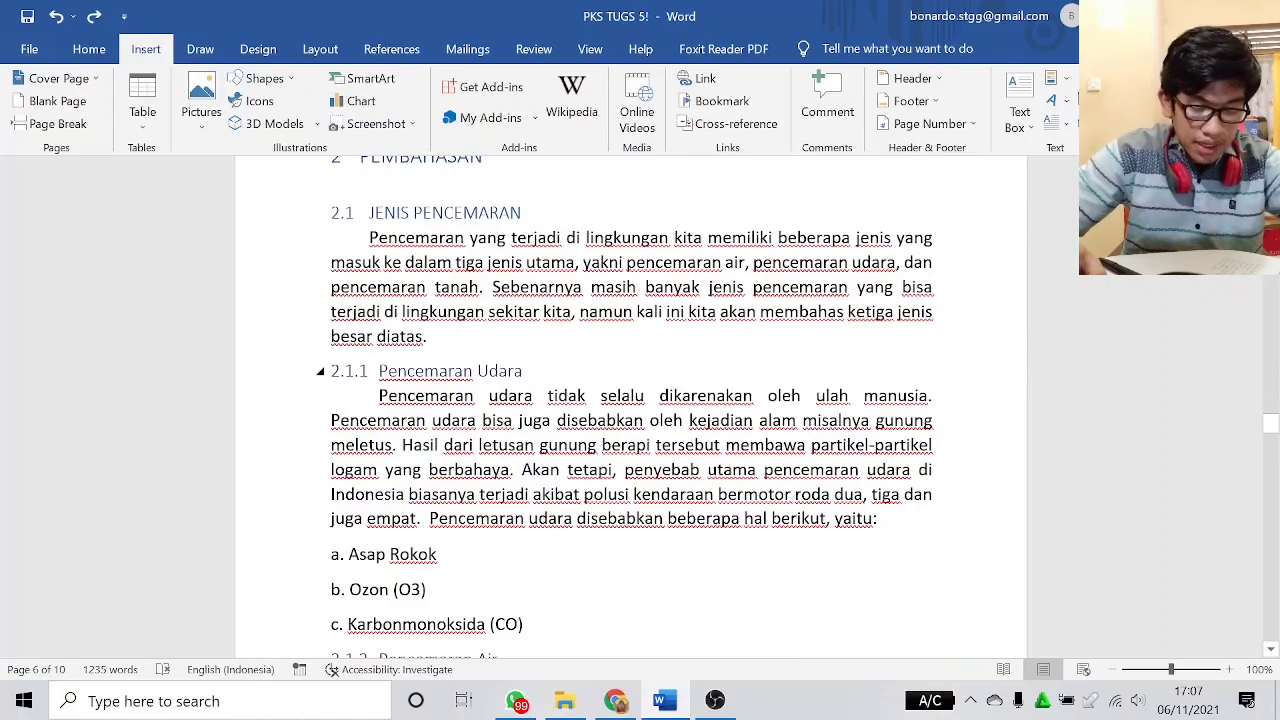
{"action": "scroll", "coordinate": [680, 383], "scroll_direction": "up", "scroll_amount": 9}
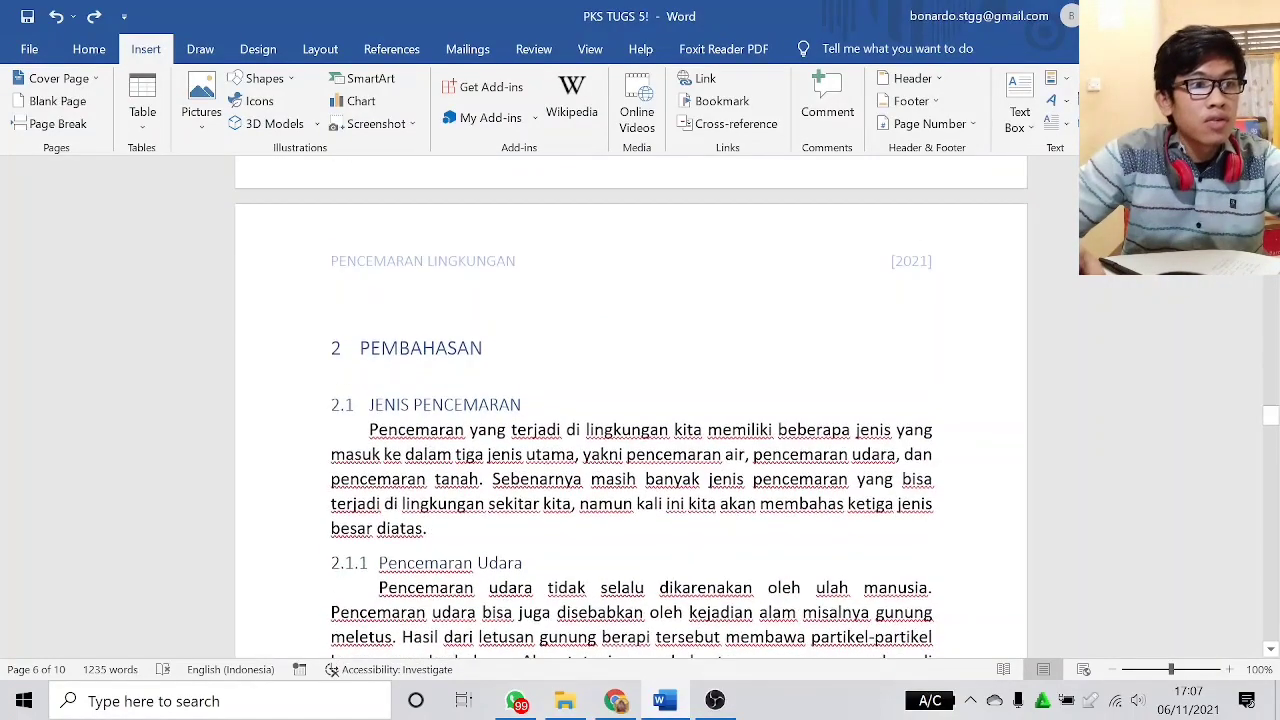
{"action": "scroll", "coordinate": [630, 405], "scroll_direction": "up", "scroll_amount": 6}
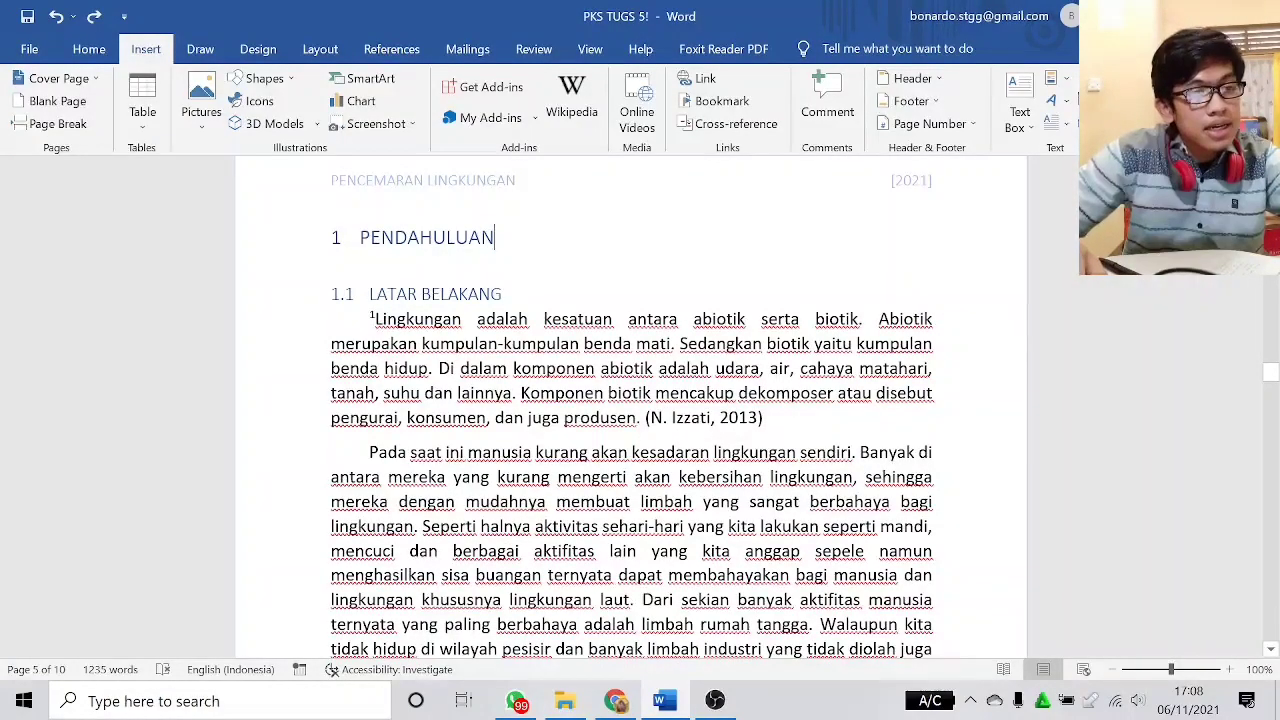
- Try inserting a citation from a new blank Report source at the start of the first LATAR BELAKANG paragraph, and undo it
{"action": "mouse_move", "coordinate": [375, 318]}
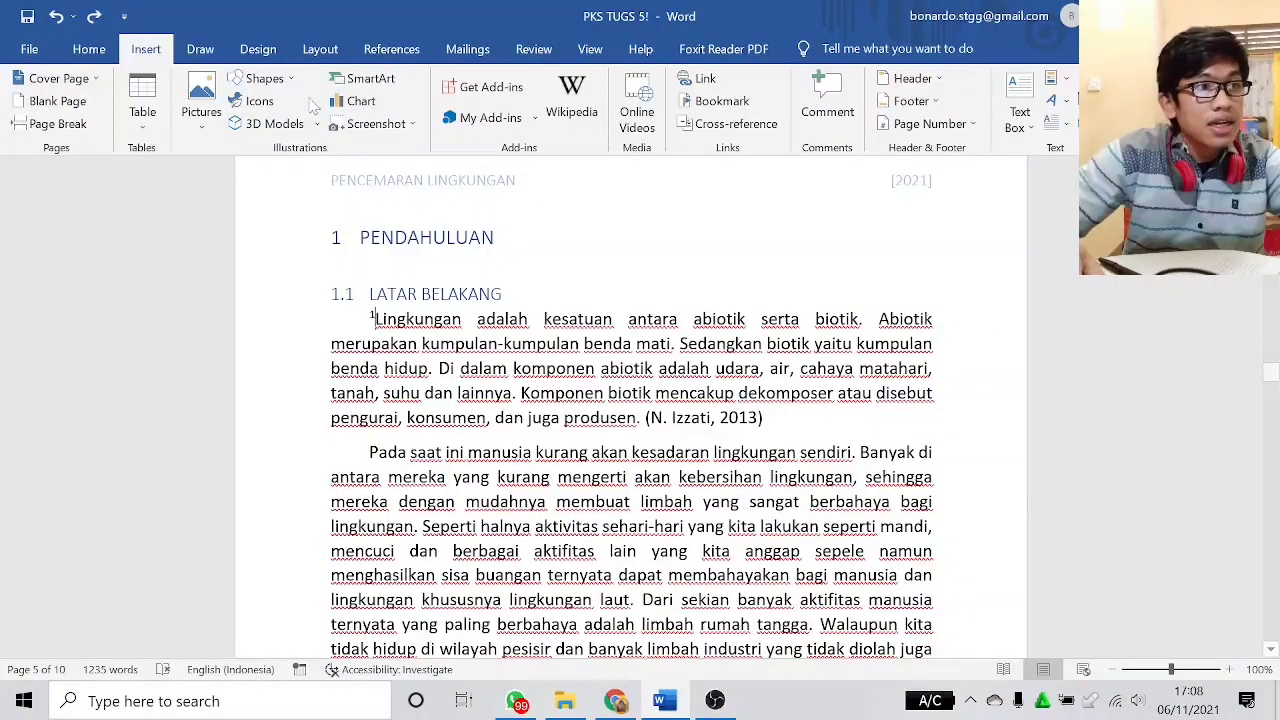
{"action": "left_click", "coordinate": [387, 50]}
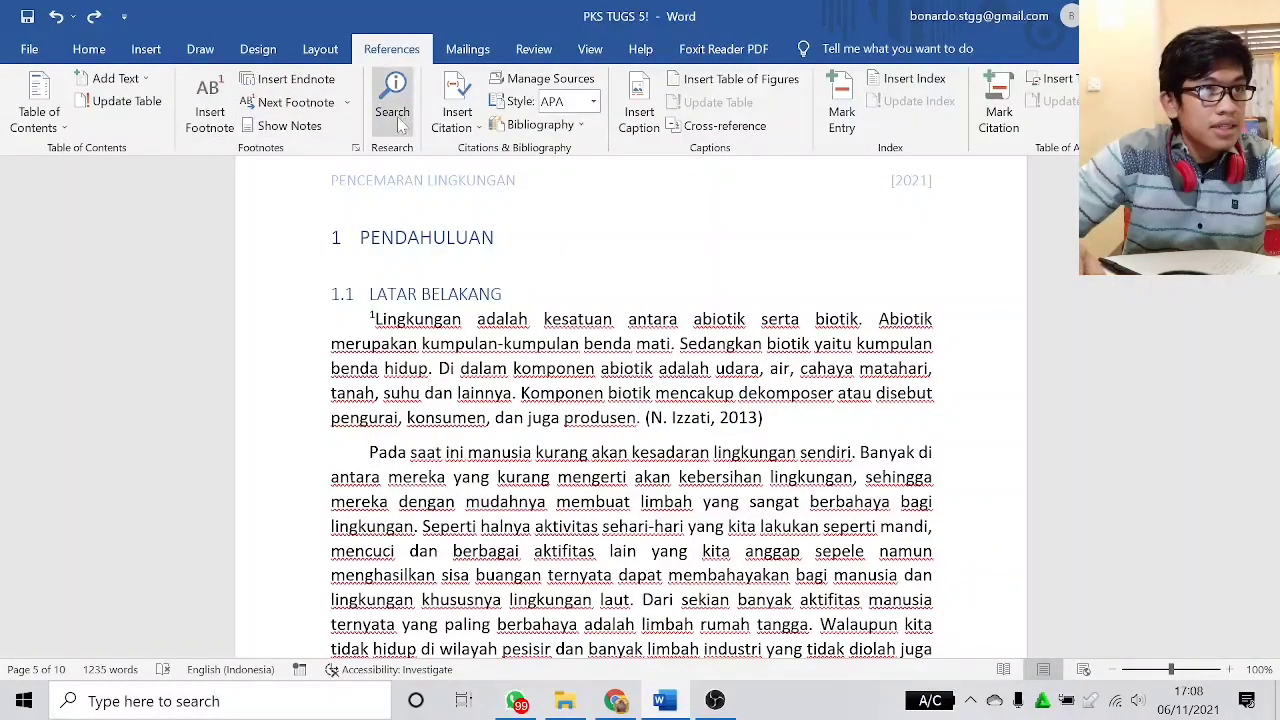
{"action": "left_click", "coordinate": [460, 113]}
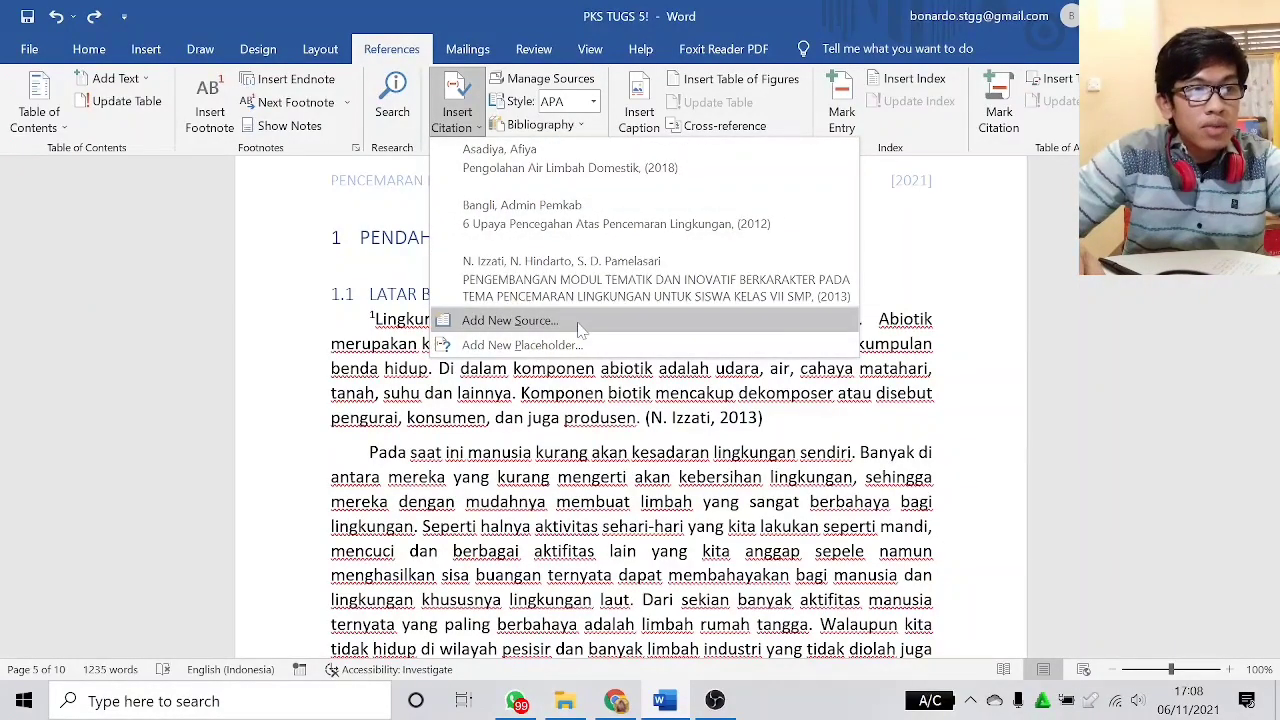
{"action": "left_click", "coordinate": [578, 322]}
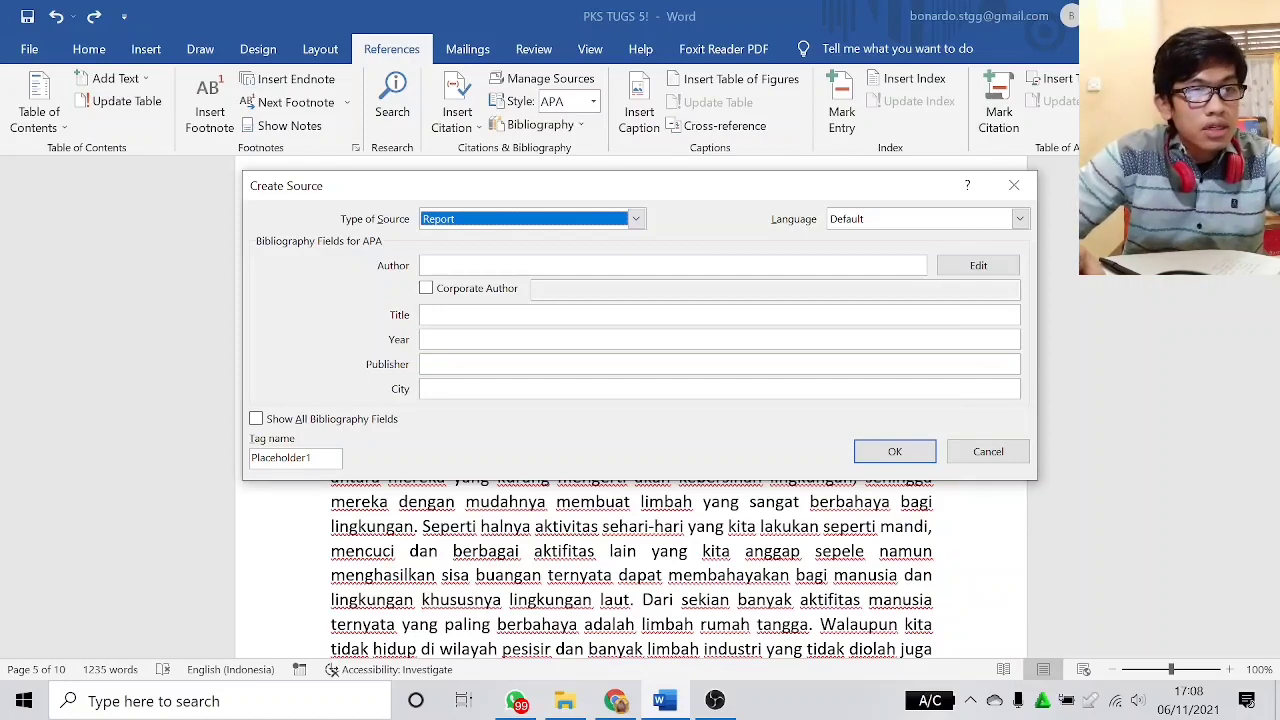
{"action": "left_click", "coordinate": [640, 224]}
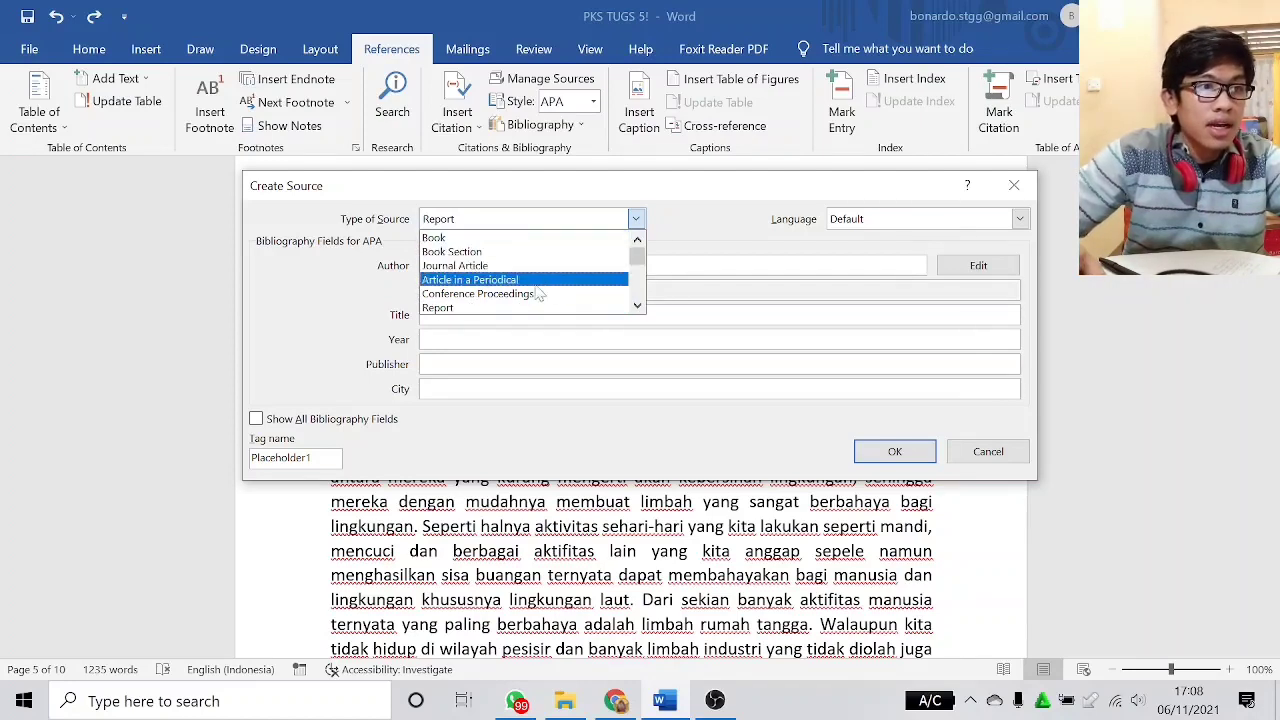
{"action": "scroll", "coordinate": [524, 311], "scroll_direction": "down", "scroll_amount": 1}
{"action": "scroll", "coordinate": [525, 300], "scroll_direction": "up", "scroll_amount": 1}
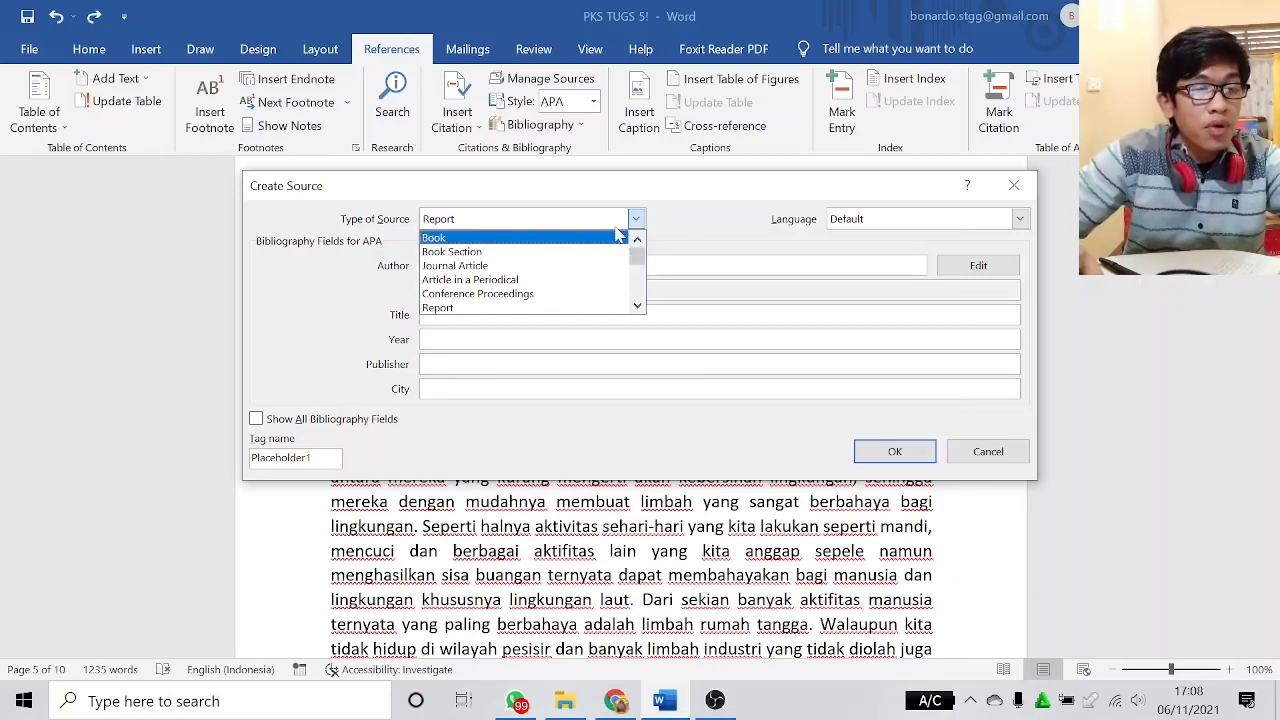
{"action": "left_click", "coordinate": [680, 238]}
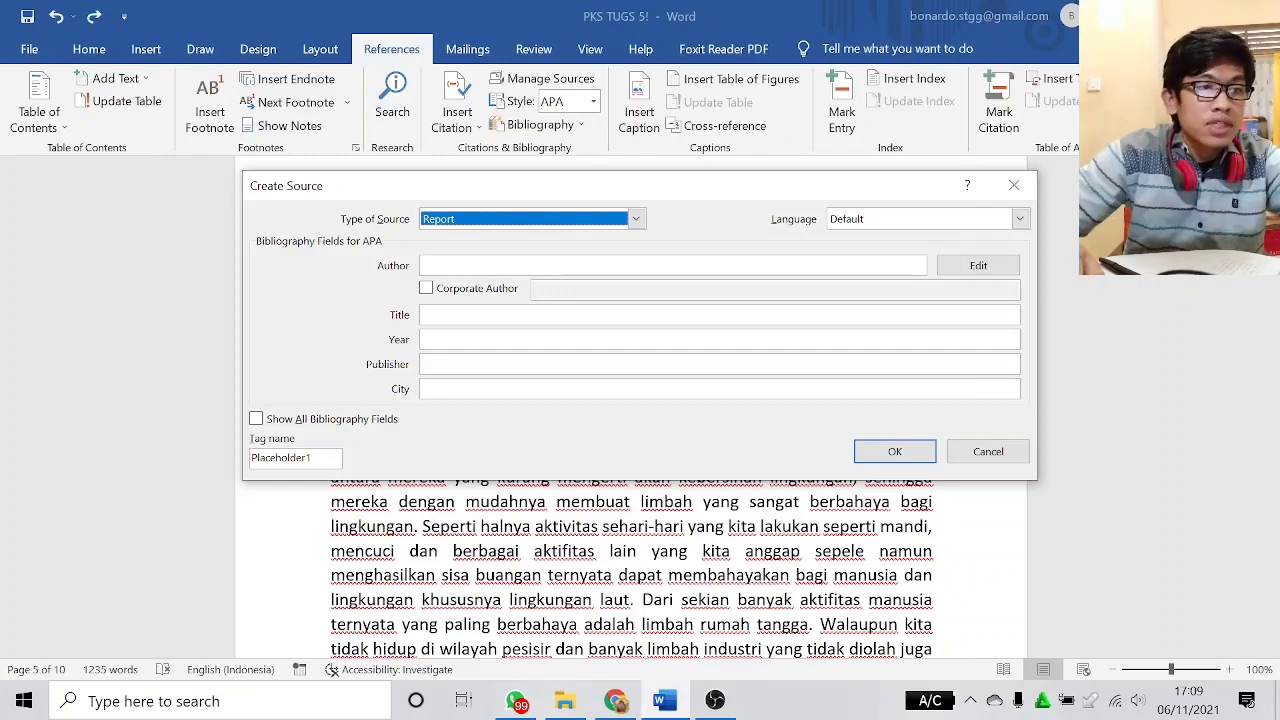
{"action": "left_click", "coordinate": [895, 451]}
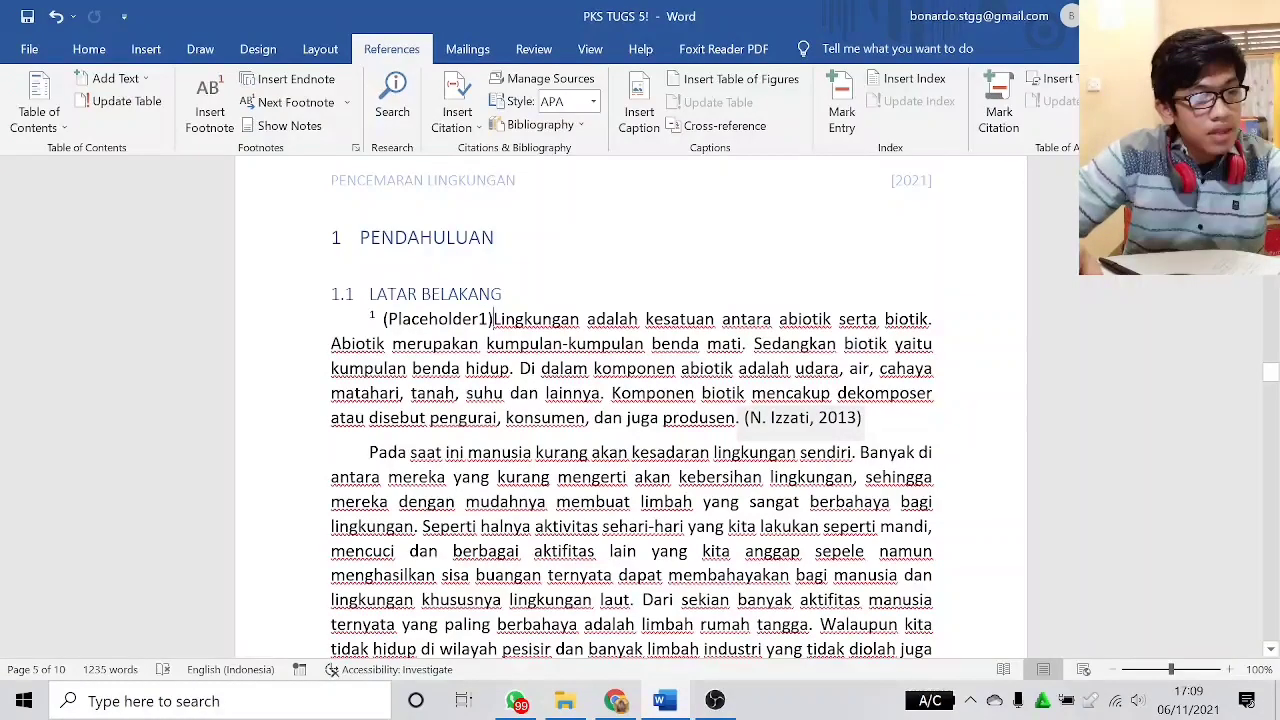
{"action": "key", "text": "ctrl+z"}
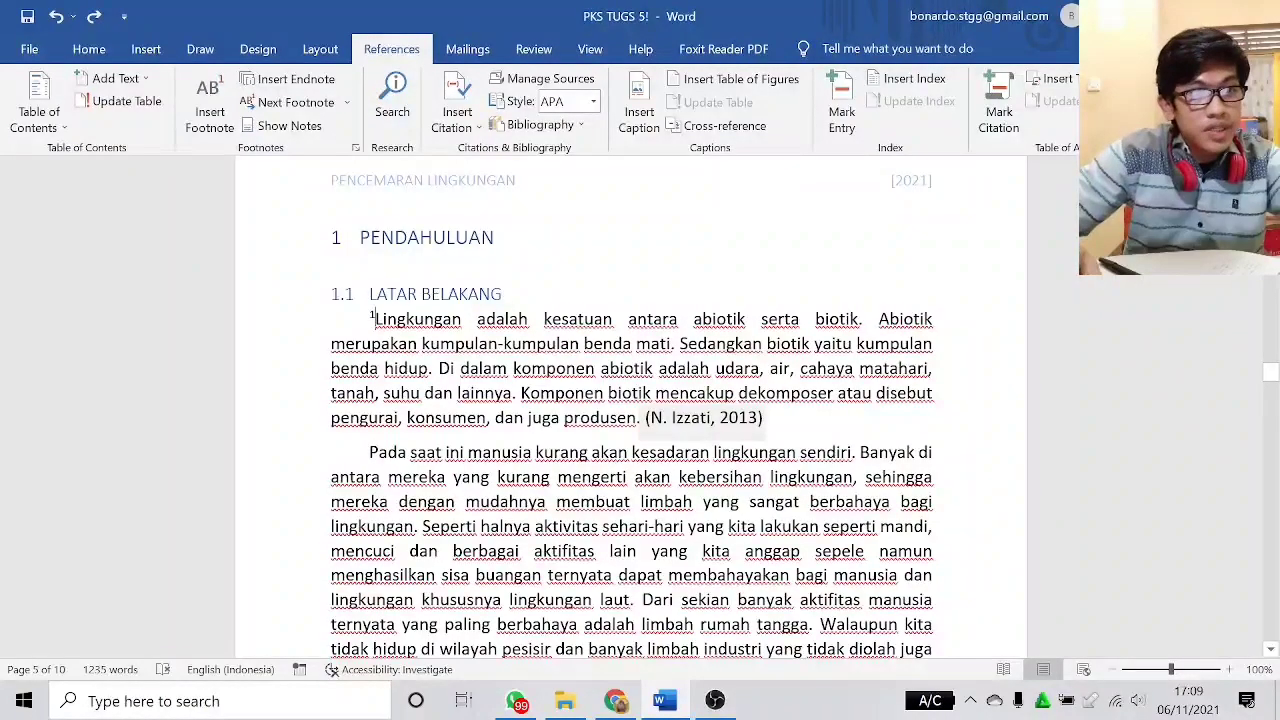
- Examine the footnote reference in the first LATAR BELAKANG paragraph and its footnote text at the end of the page
{"action": "scroll", "coordinate": [630, 410], "scroll_direction": "down", "scroll_amount": 8}
{"action": "scroll", "coordinate": [630, 410], "scroll_direction": "down", "scroll_amount": 3}
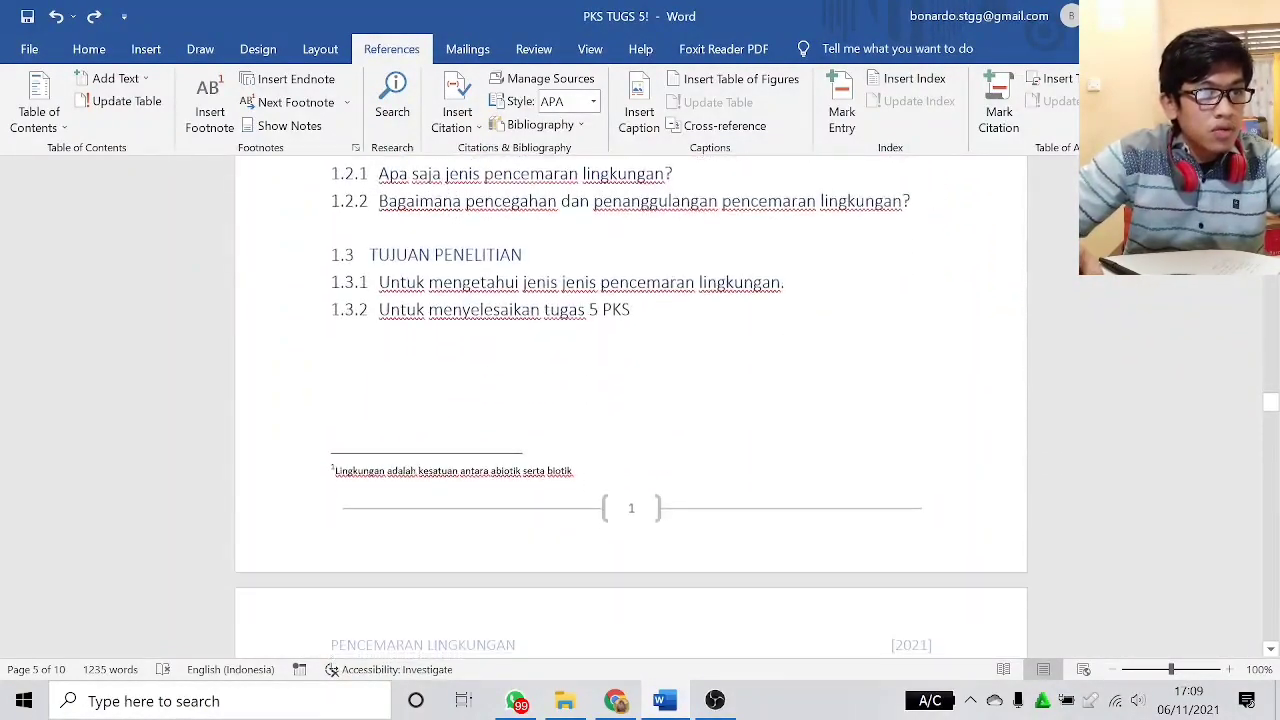
{"action": "scroll", "coordinate": [630, 410], "scroll_direction": "up", "scroll_amount": 2}
{"action": "scroll", "coordinate": [630, 400], "scroll_direction": "up", "scroll_amount": 3}
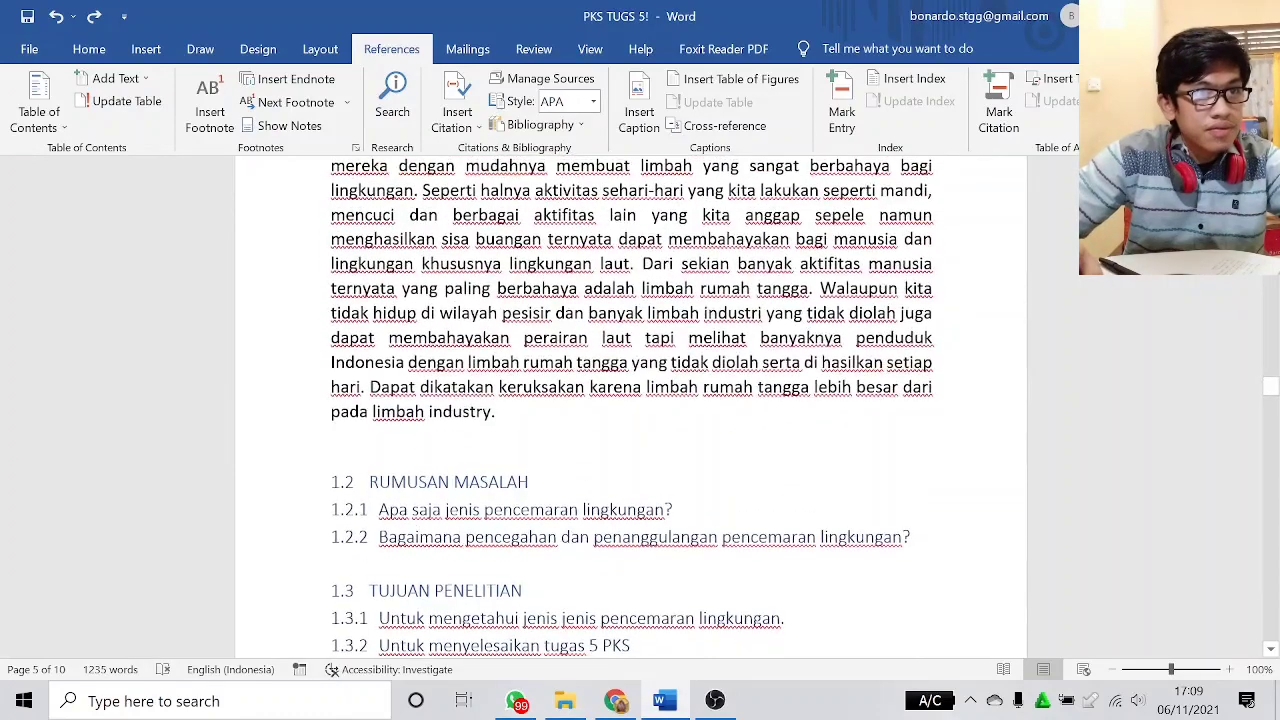
{"action": "scroll", "coordinate": [630, 400], "scroll_direction": "up", "scroll_amount": 2}
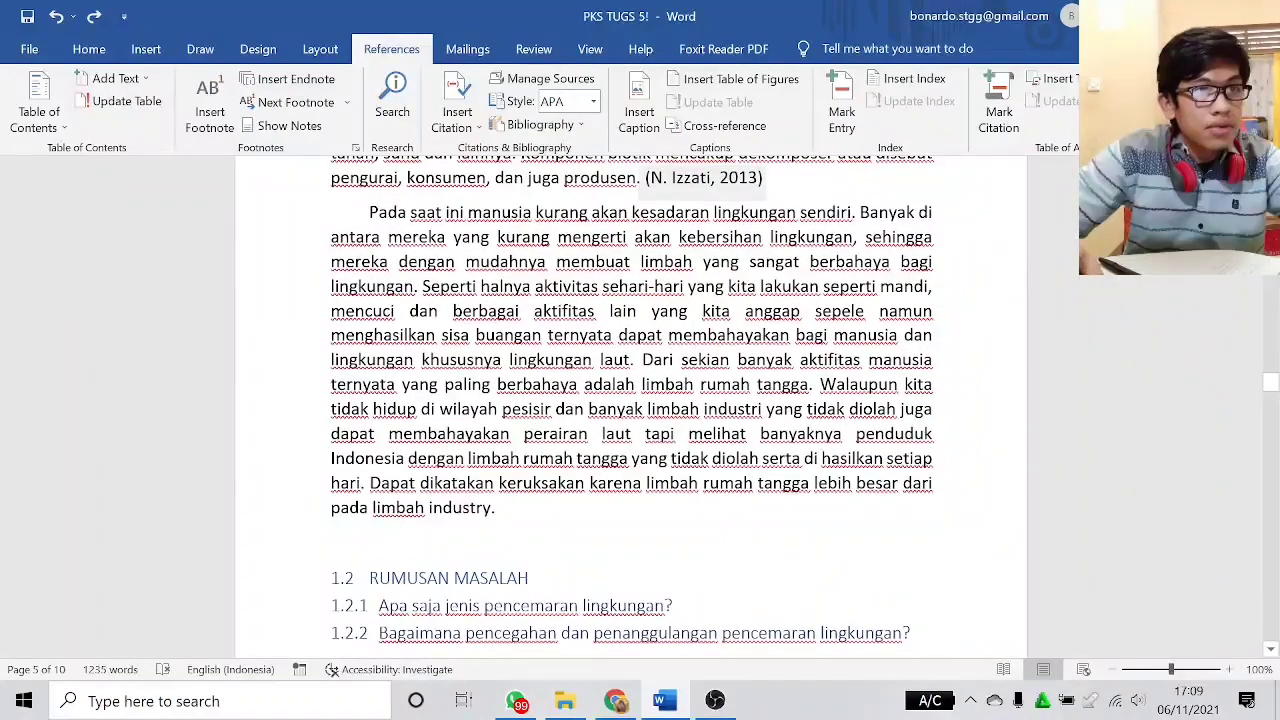
{"action": "scroll", "coordinate": [630, 410], "scroll_direction": "down", "scroll_amount": 5}
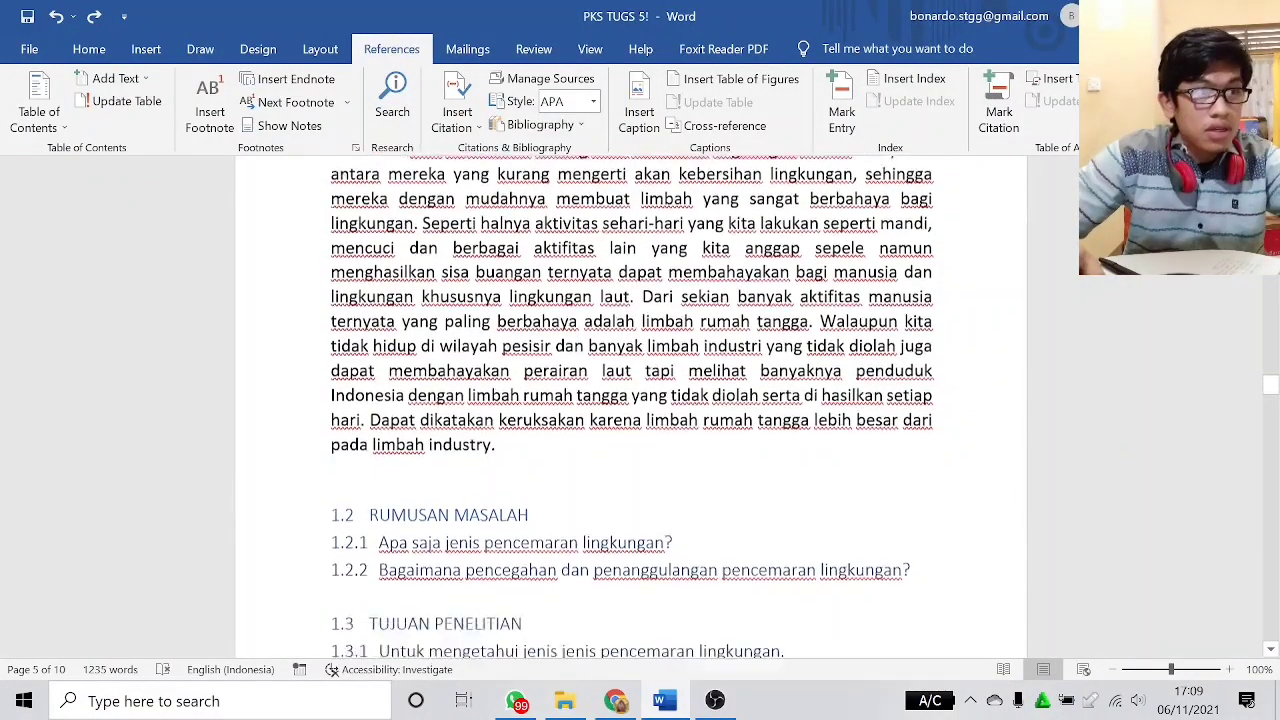
{"action": "scroll", "coordinate": [630, 400], "scroll_direction": "up", "scroll_amount": 1}
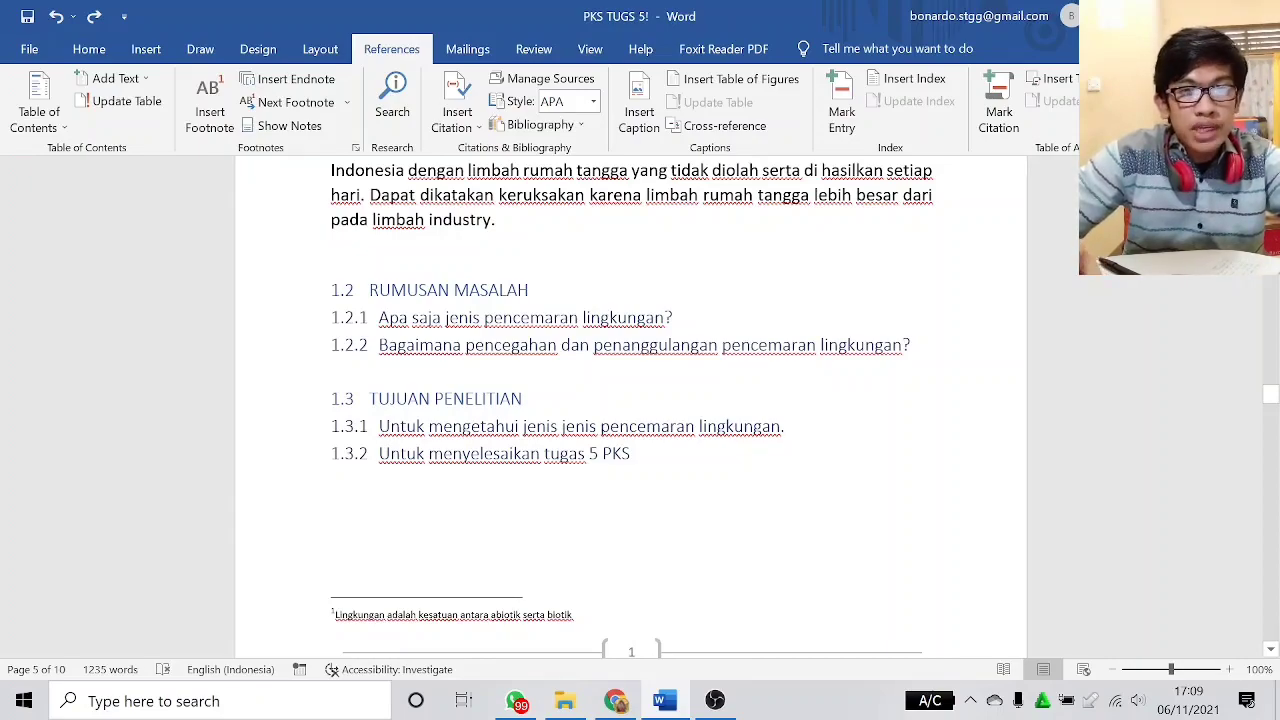
{"action": "scroll", "coordinate": [630, 405], "scroll_direction": "up", "scroll_amount": 8}
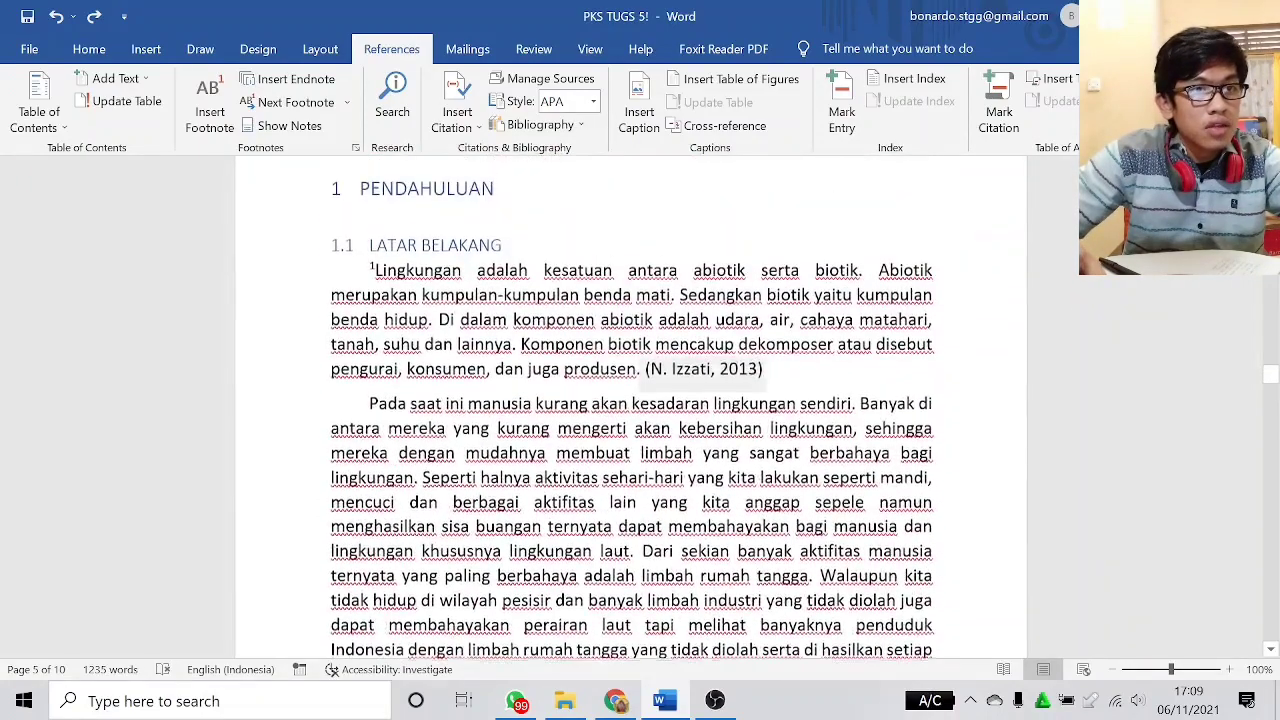
{"action": "scroll", "coordinate": [540, 282], "scroll_direction": "up", "scroll_amount": 3}
{"action": "scroll", "coordinate": [540, 282], "scroll_direction": "down", "scroll_amount": 3}
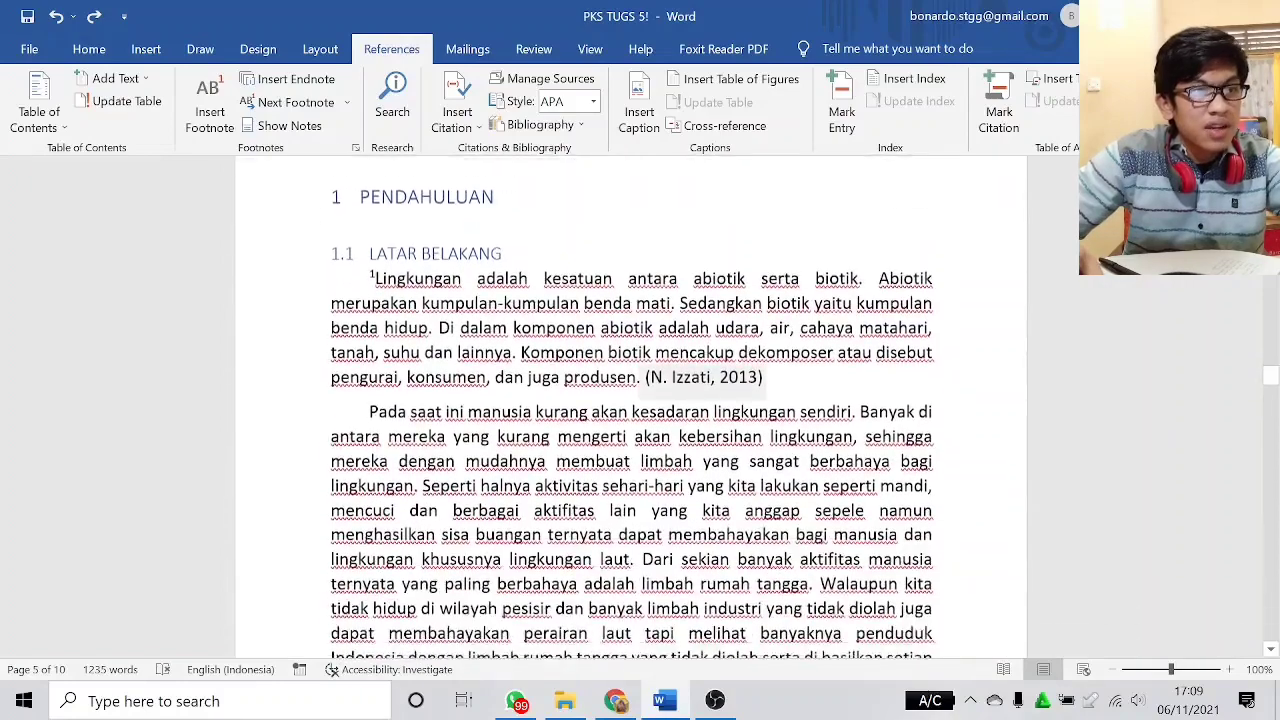
{"action": "scroll", "coordinate": [630, 400], "scroll_direction": "down", "scroll_amount": 9}
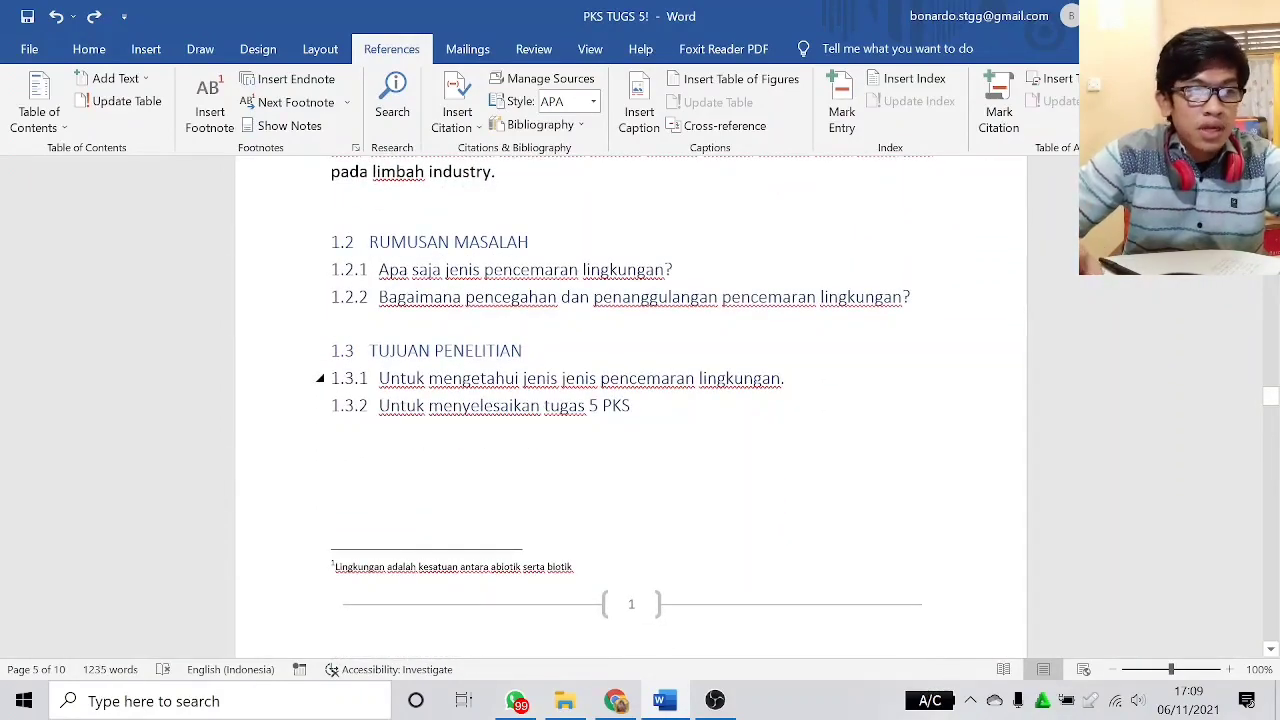
{"action": "scroll", "coordinate": [630, 400], "scroll_direction": "up", "scroll_amount": 4}
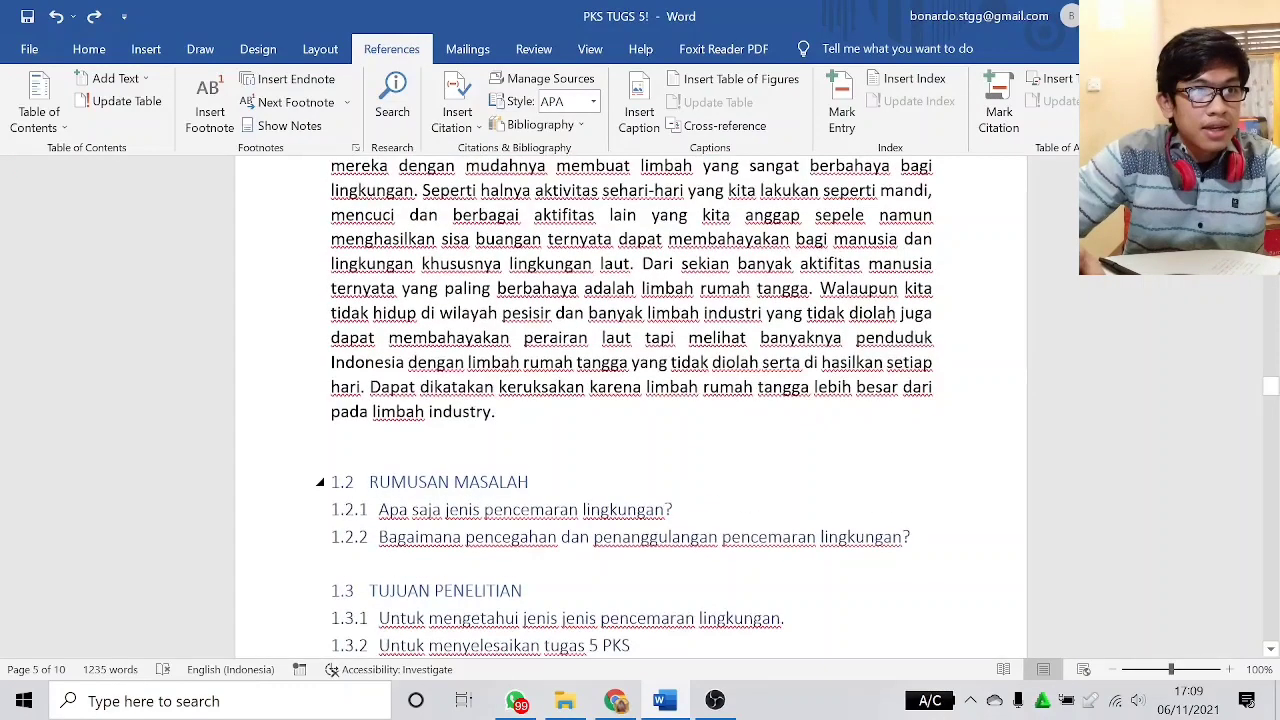
{"action": "scroll", "coordinate": [630, 400], "scroll_direction": "down", "scroll_amount": 3}
{"action": "scroll", "coordinate": [630, 400], "scroll_direction": "down", "scroll_amount": 1}
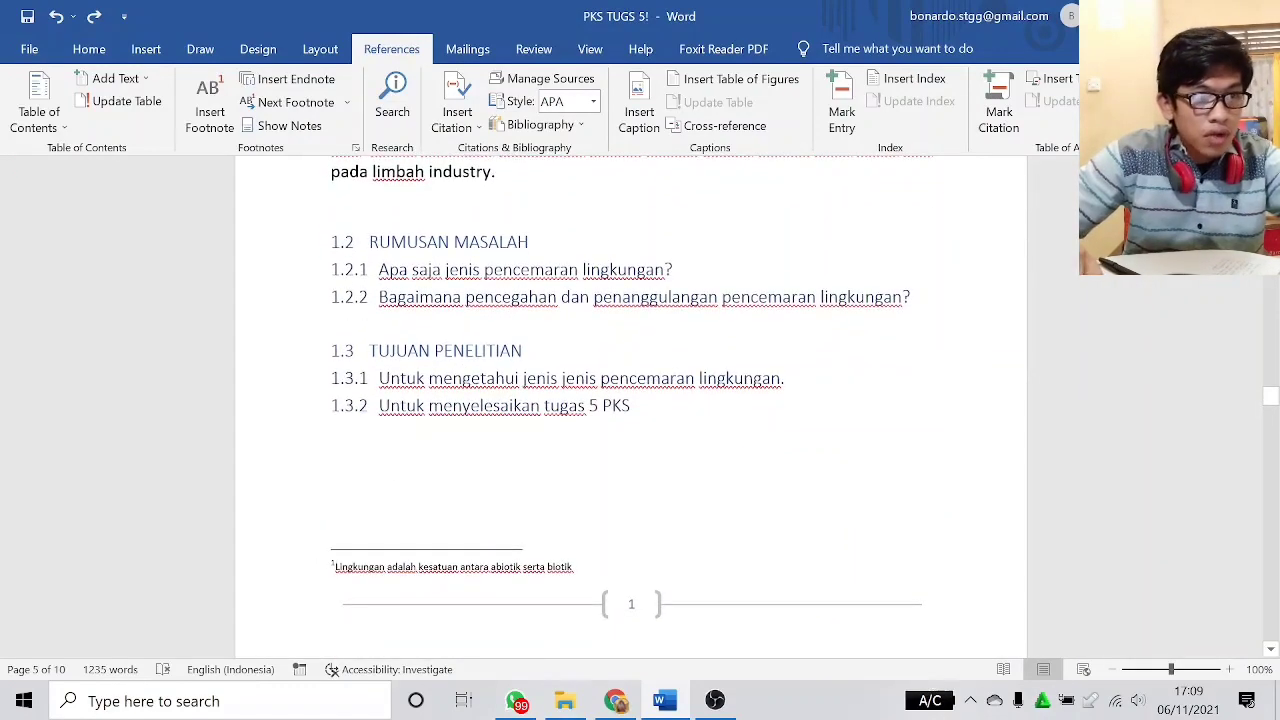
{"action": "left_click", "coordinate": [574, 567]}
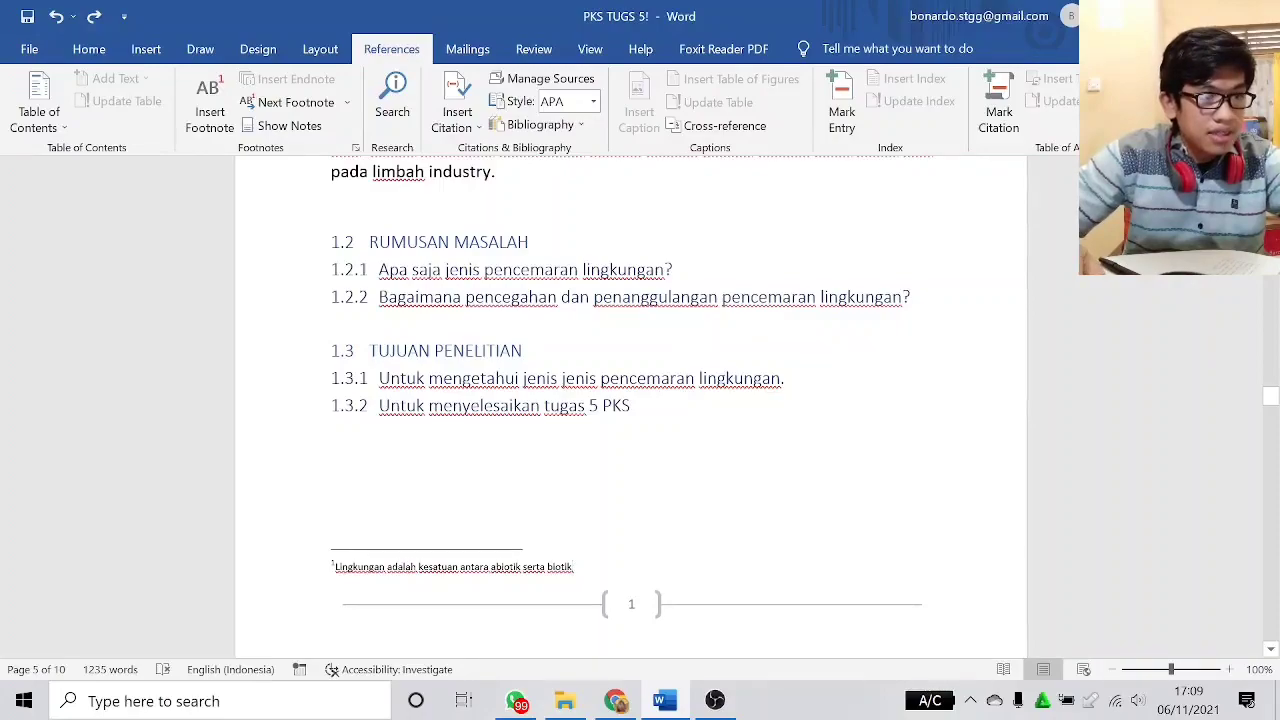
- Insert a new footnote at the start of the first LATAR BELAKANG paragraph, before the existing footnote reference
{"action": "scroll", "coordinate": [630, 405], "scroll_direction": "up", "scroll_amount": 7}
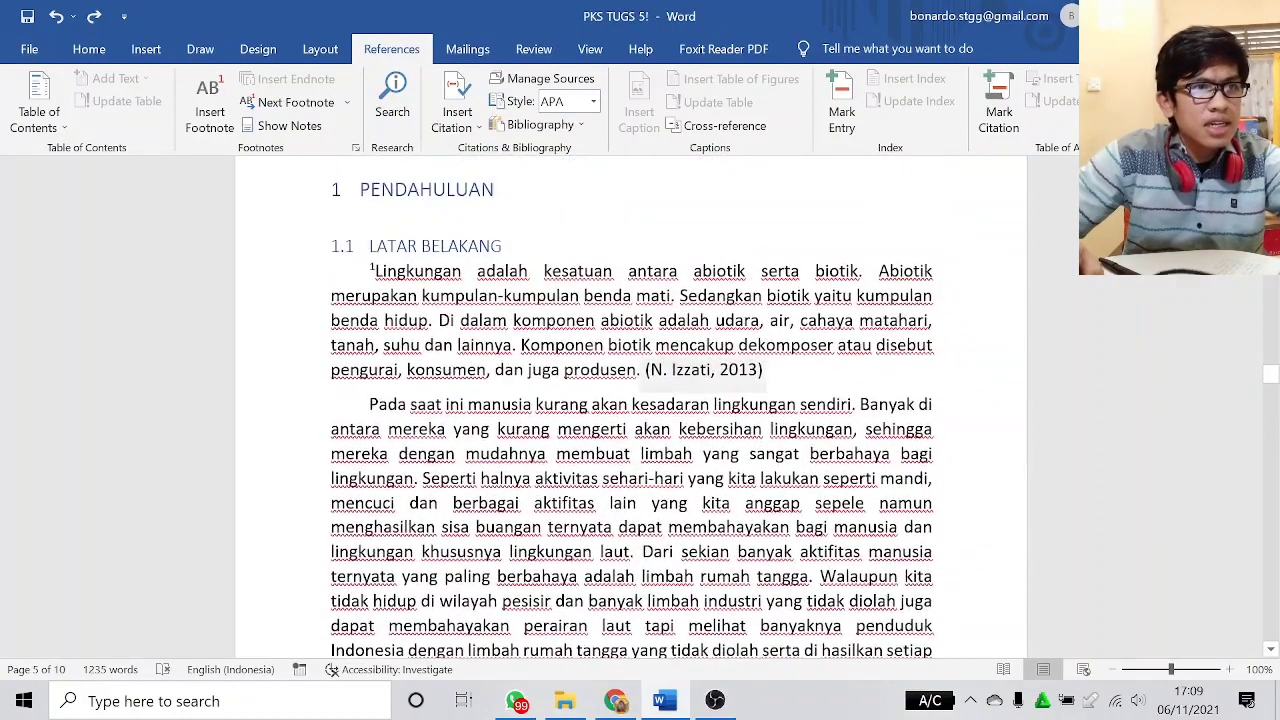
{"action": "left_click", "coordinate": [374, 271]}
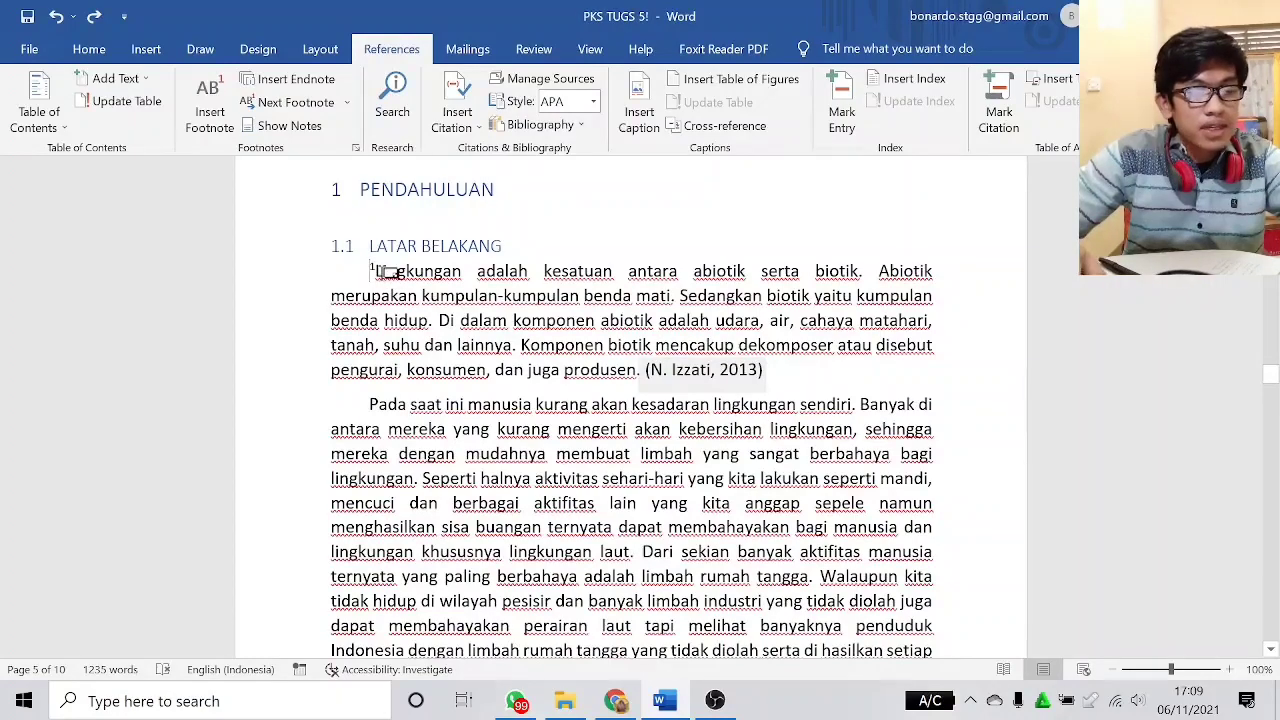
{"action": "mouse_move", "coordinate": [380, 271]}
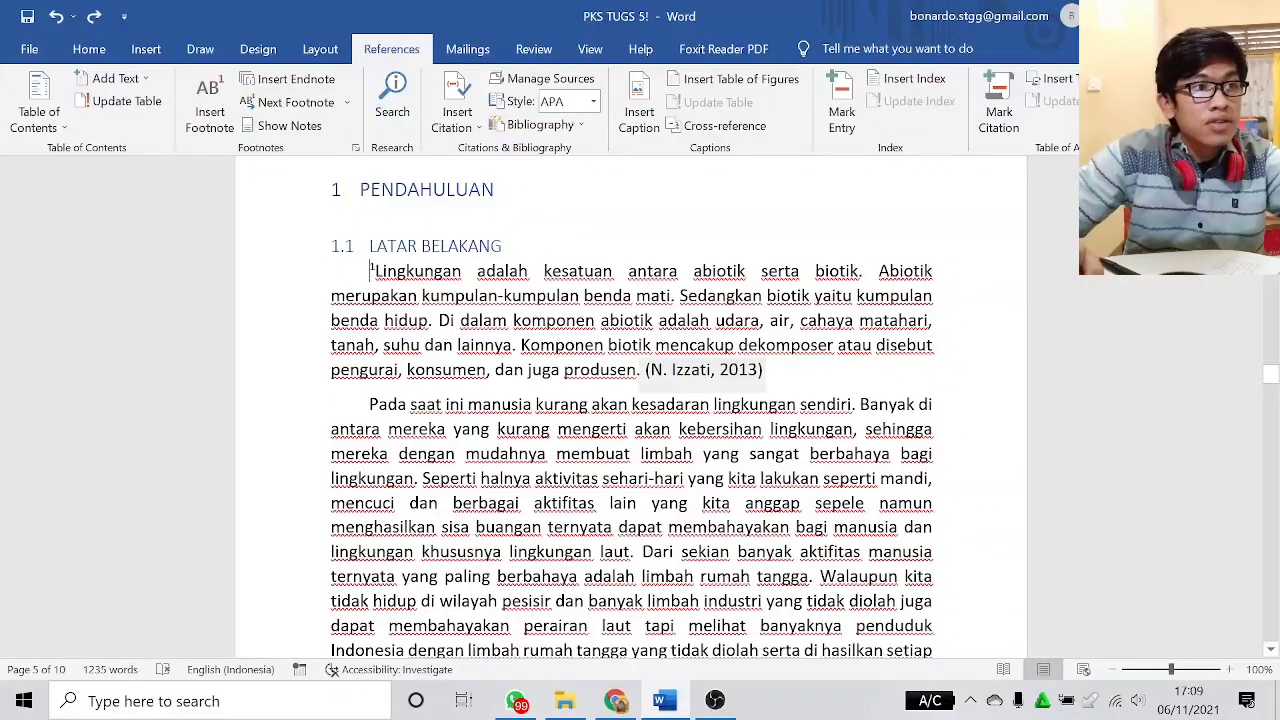
{"action": "left_click", "coordinate": [205, 120]}
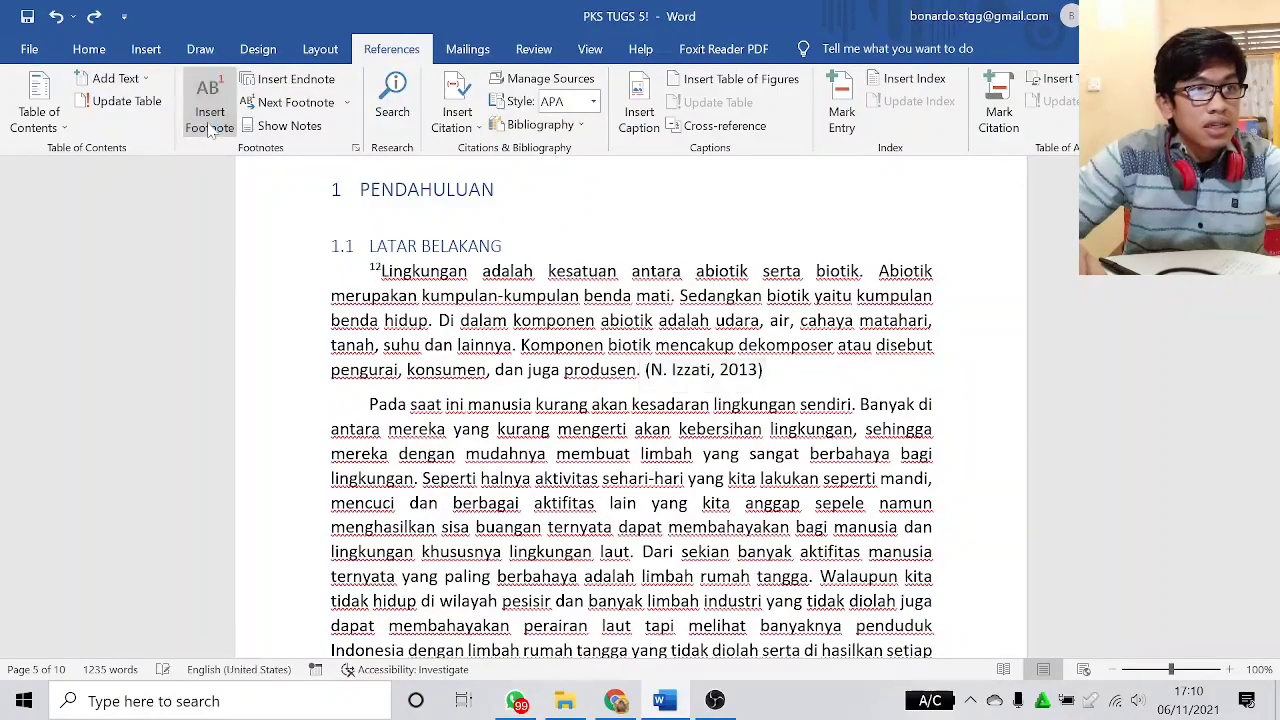
{"action": "scroll", "coordinate": [393, 591], "scroll_direction": "down", "scroll_amount": 2}
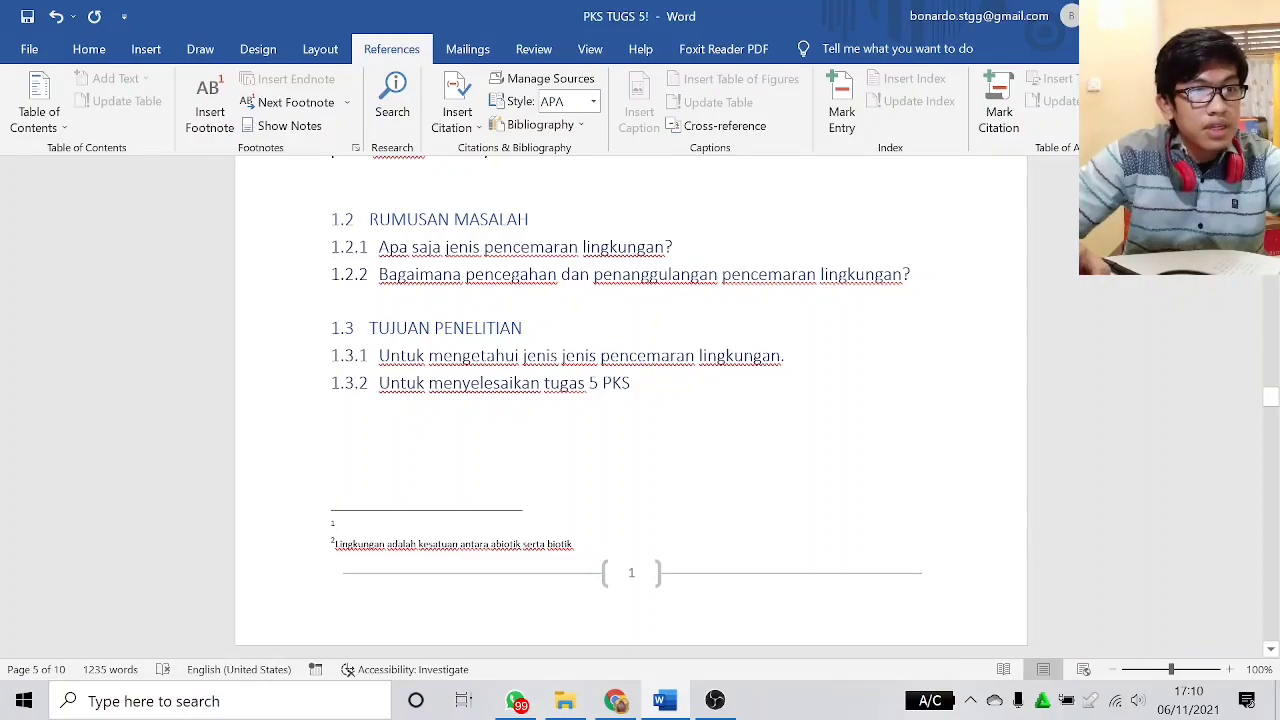
- Copy "Lingkungan adalah kesatuan antara abiotik serta biotik" from the first LATAR BELAKANG paragraph into the new empty footnote as text only
{"action": "scroll", "coordinate": [383, 257], "scroll_direction": "up", "scroll_amount": 10}
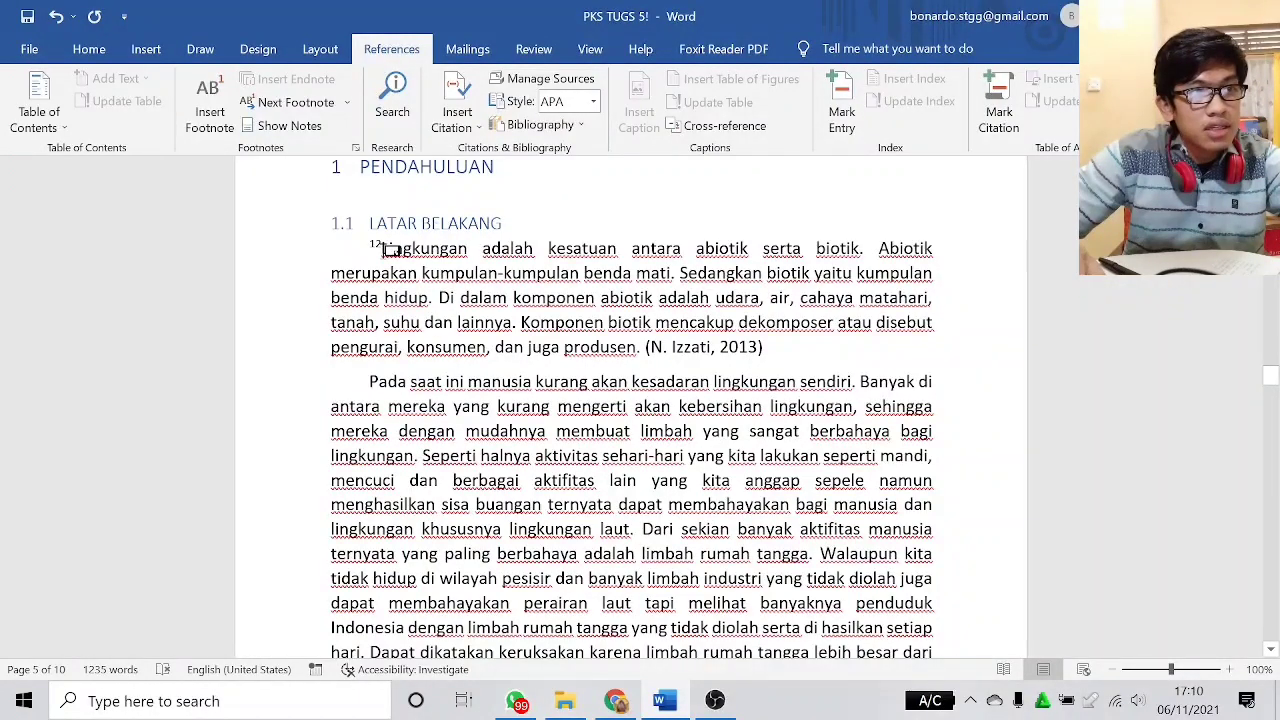
{"action": "left_click_drag", "start_coordinate": [381, 248], "coordinate": [858, 249]}
{"action": "key", "text": "ctrl+c"}
{"action": "scroll", "coordinate": [630, 410], "scroll_direction": "down", "scroll_amount": 3}
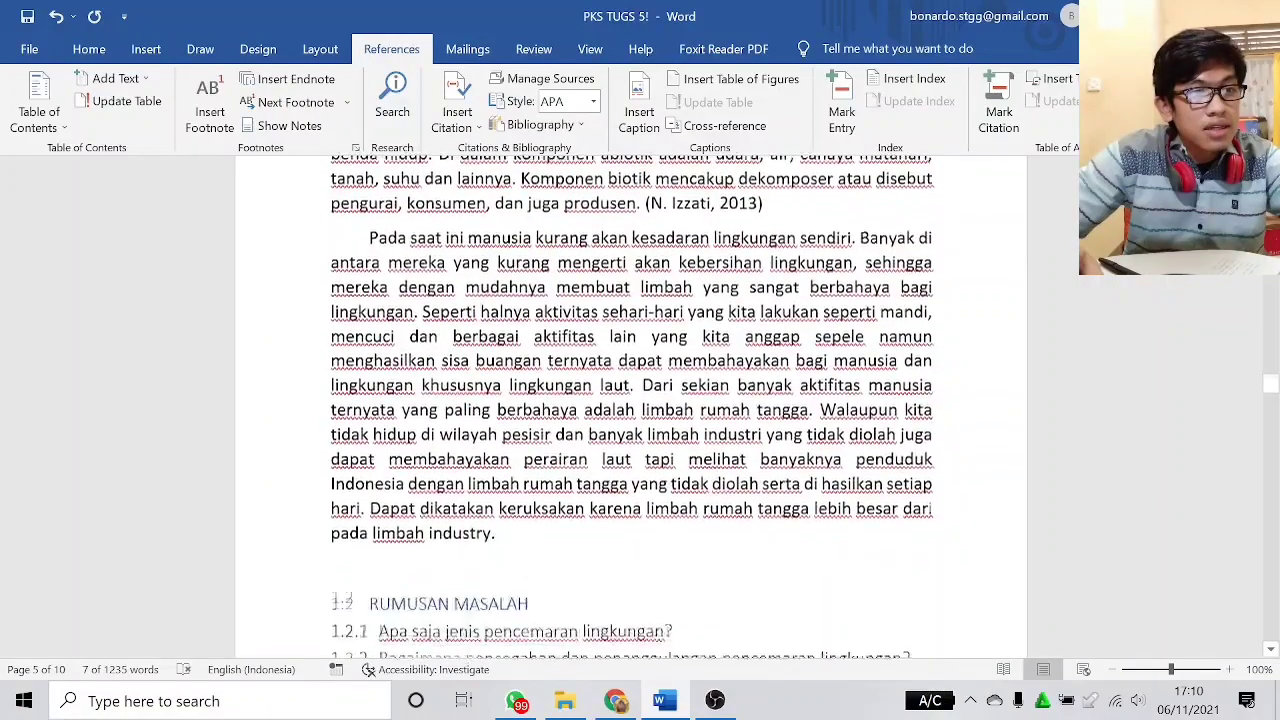
{"action": "scroll", "coordinate": [630, 410], "scroll_direction": "down", "scroll_amount": 9}
{"action": "left_click", "coordinate": [339, 478]}
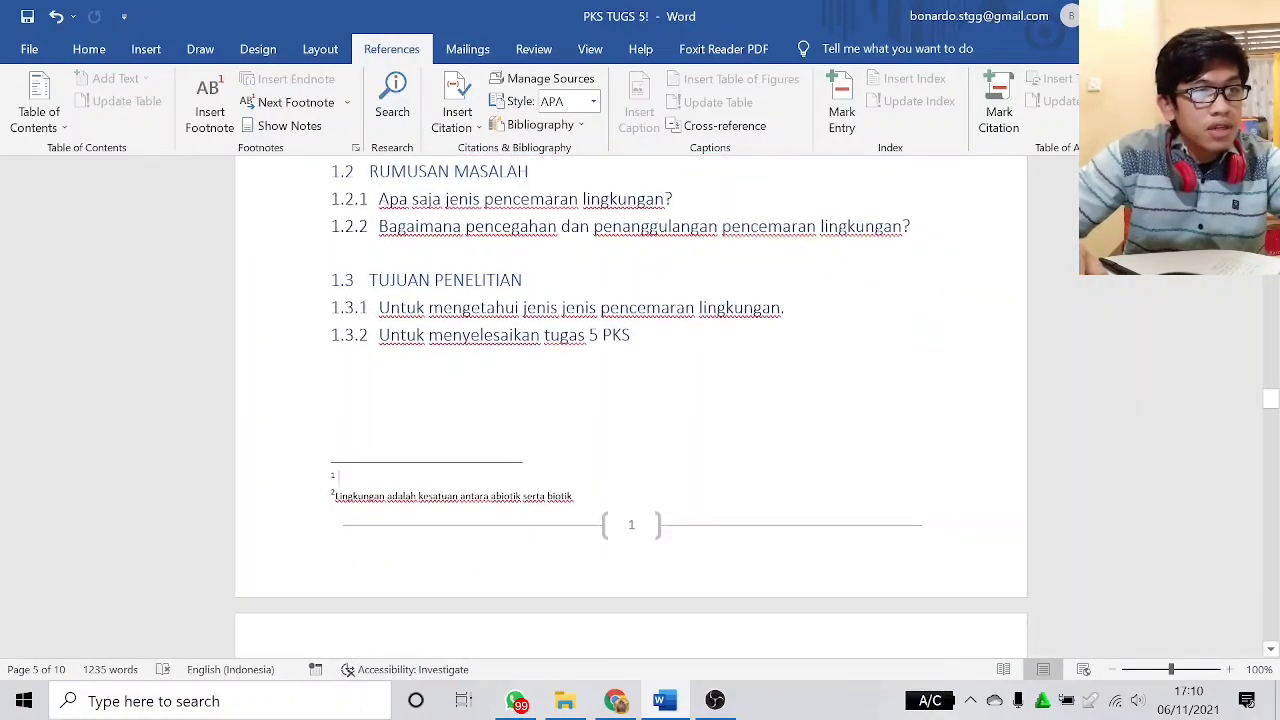
{"action": "right_click", "coordinate": [339, 478]}
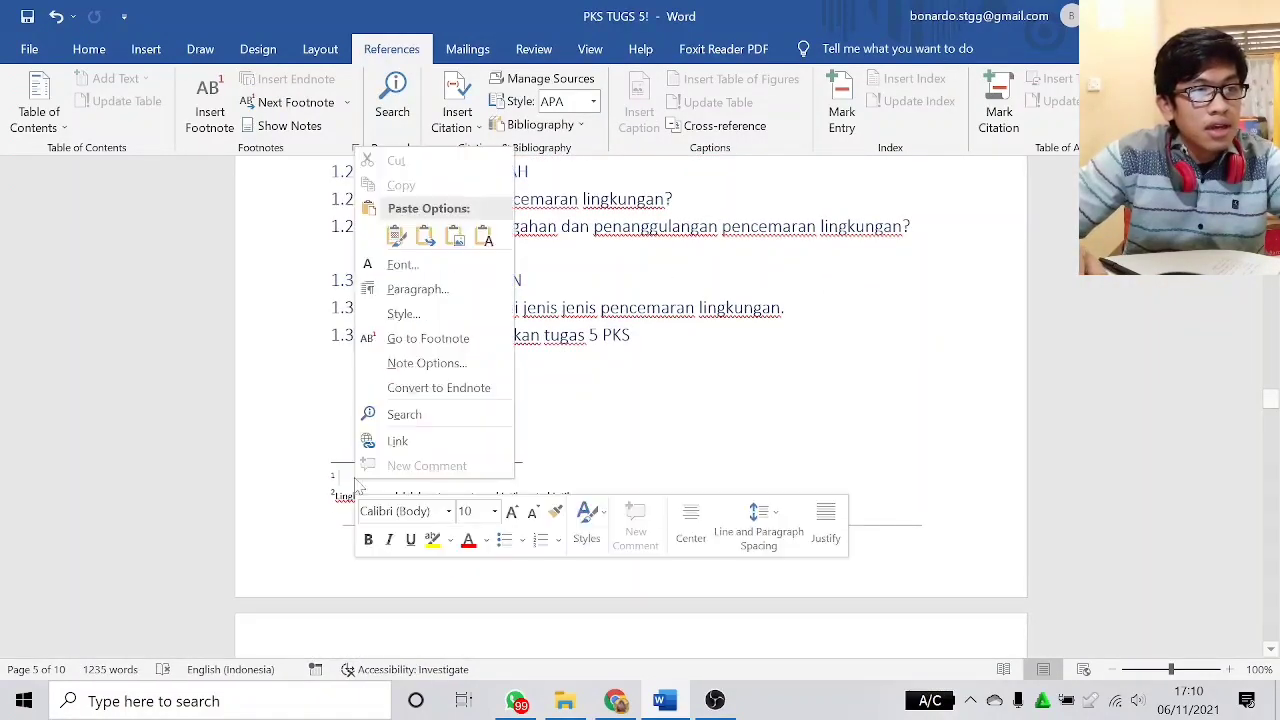
{"action": "left_click", "coordinate": [484, 235]}
{"action": "left_click", "coordinate": [484, 235]}
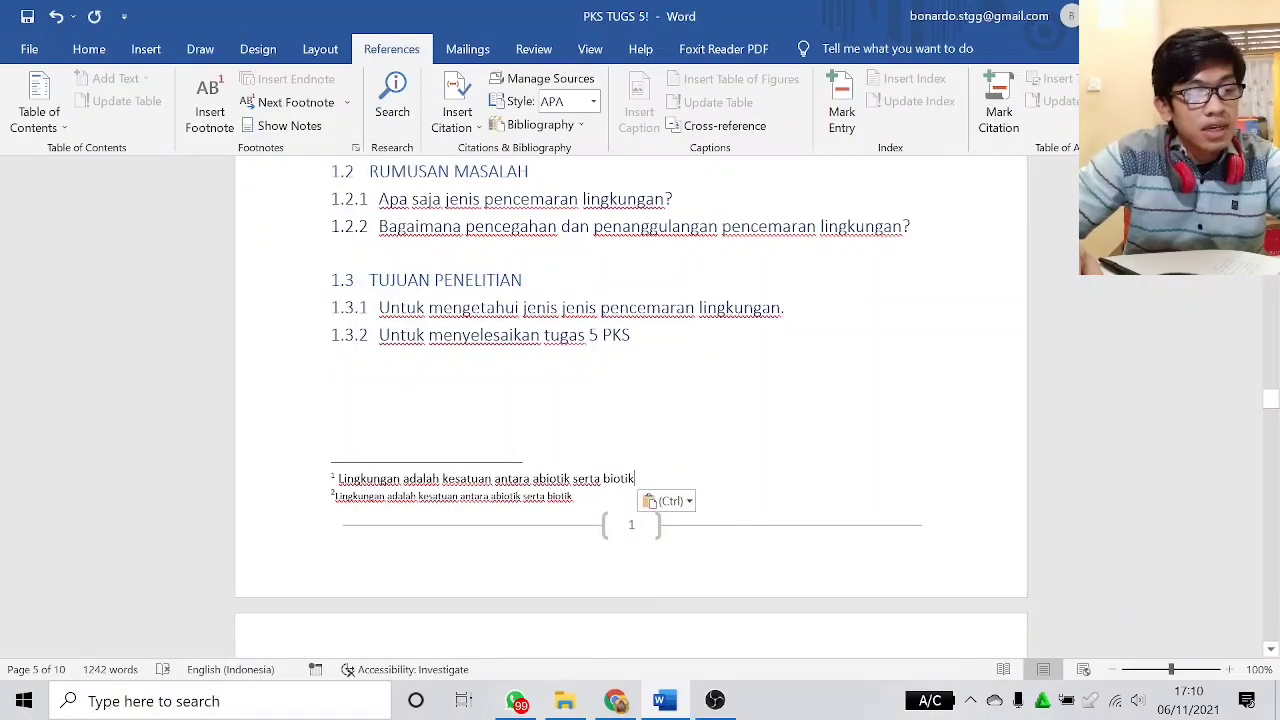
- Undo the pasted footnote text and the insertion of the new footnote in the LATAR BELAKANG paragraph
{"action": "key", "text": "ctrl+z"}
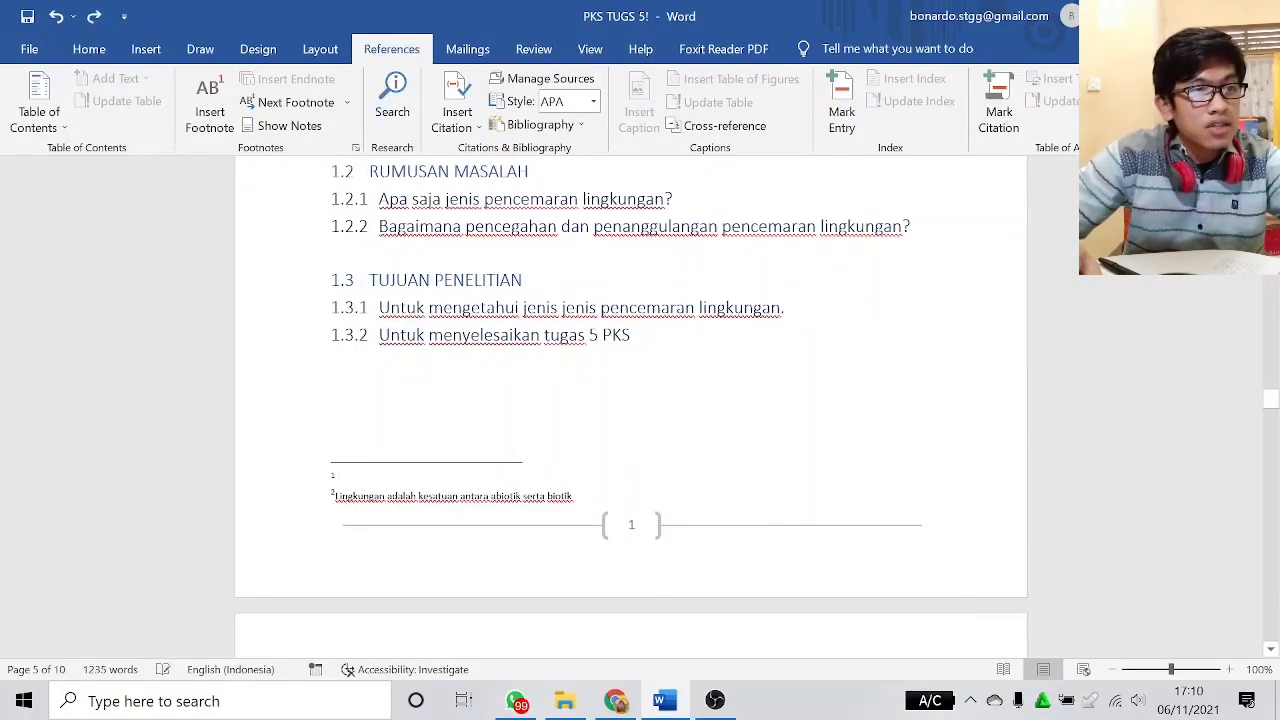
{"action": "key", "text": "ctrl+z"}
{"action": "scroll", "coordinate": [632, 406], "scroll_direction": "up", "scroll_amount": 2}
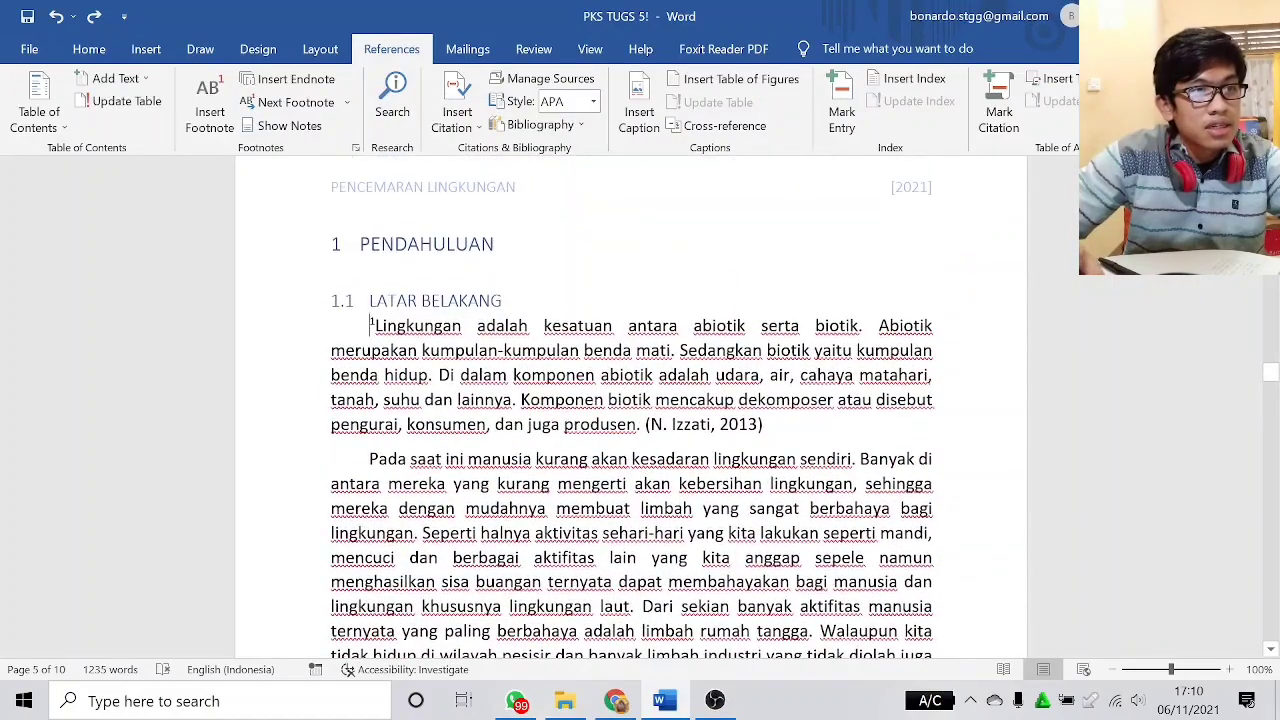
{"action": "scroll", "coordinate": [632, 406], "scroll_direction": "down", "scroll_amount": 8}
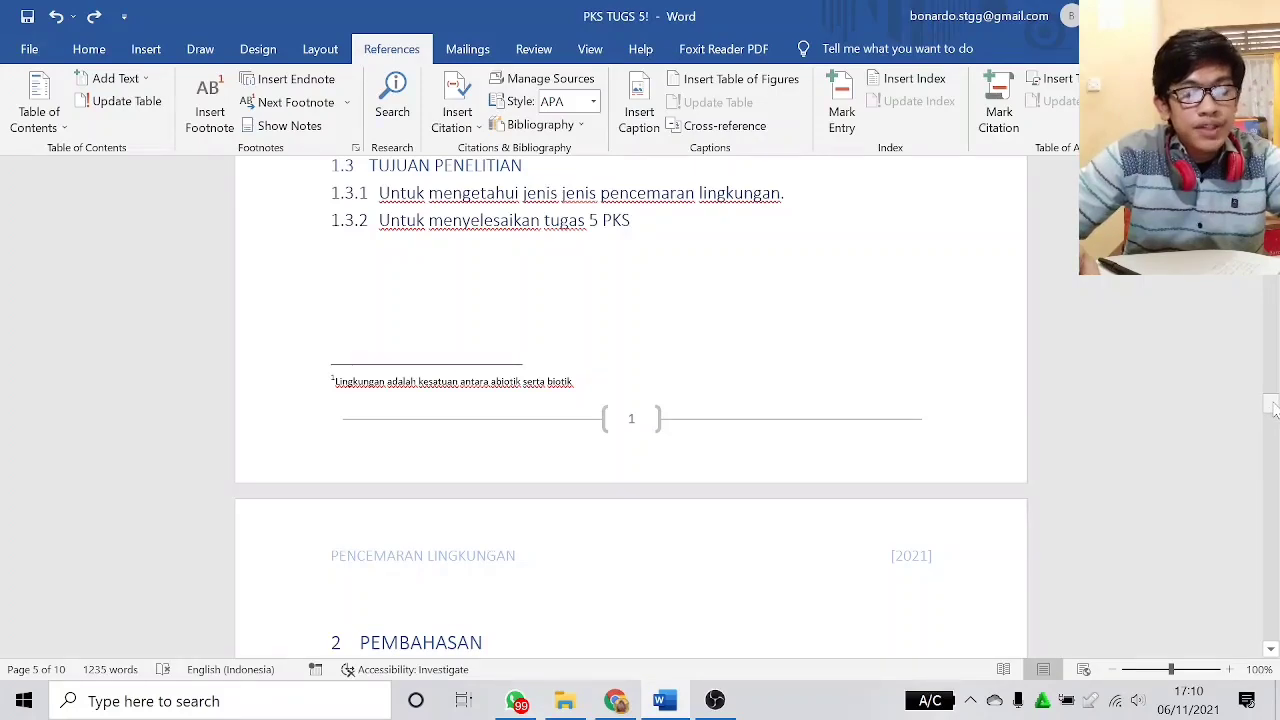
- Examine the reference entries in the Daftar Pustaka section on the document's last page
{"action": "left_click_drag", "start_coordinate": [1273, 408], "coordinate": [1273, 406]}
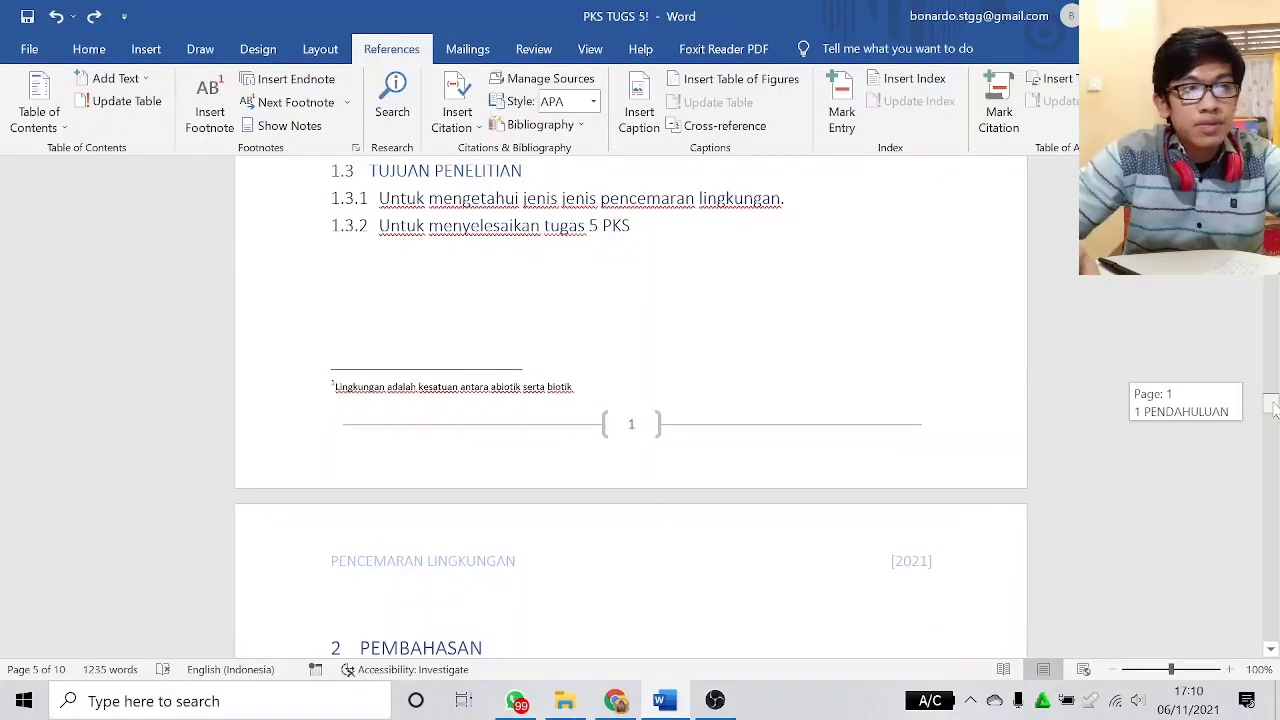
{"action": "left_click_drag", "start_coordinate": [1275, 408], "coordinate": [1274, 608]}
{"action": "scroll", "coordinate": [632, 406], "scroll_direction": "down", "scroll_amount": 2}
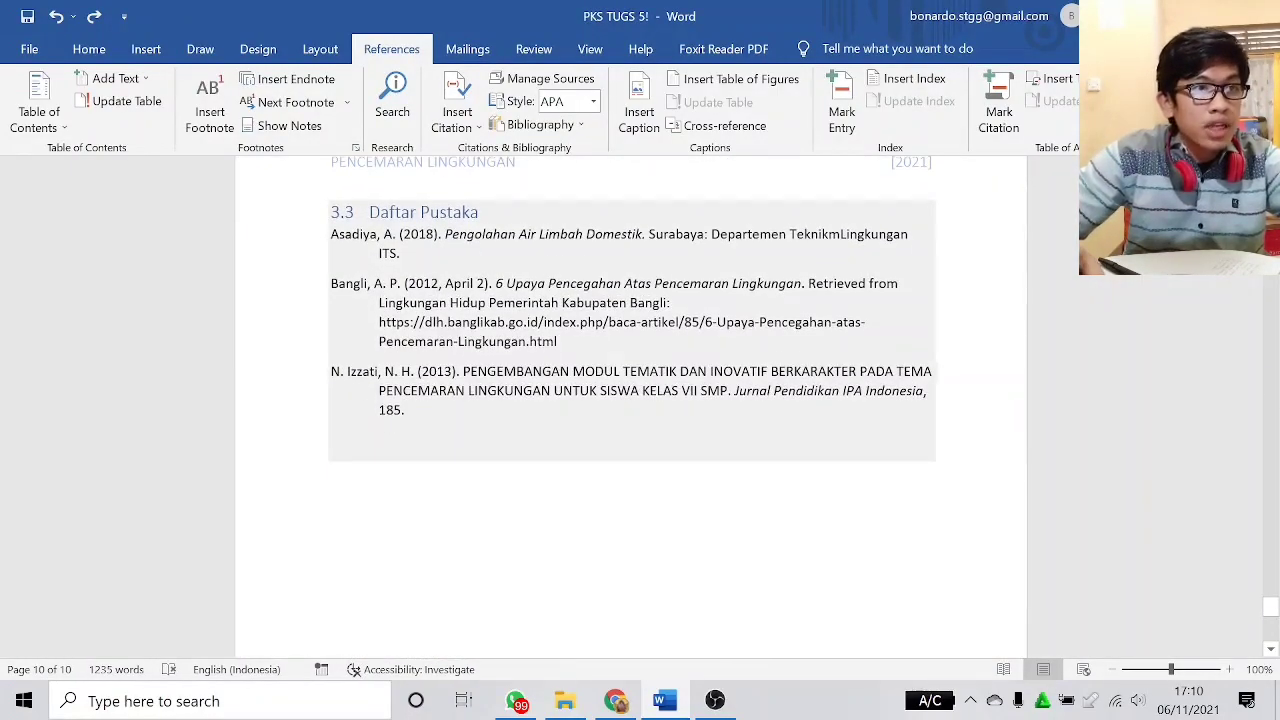
{"action": "scroll", "coordinate": [368, 370], "scroll_direction": "down", "scroll_amount": 1}
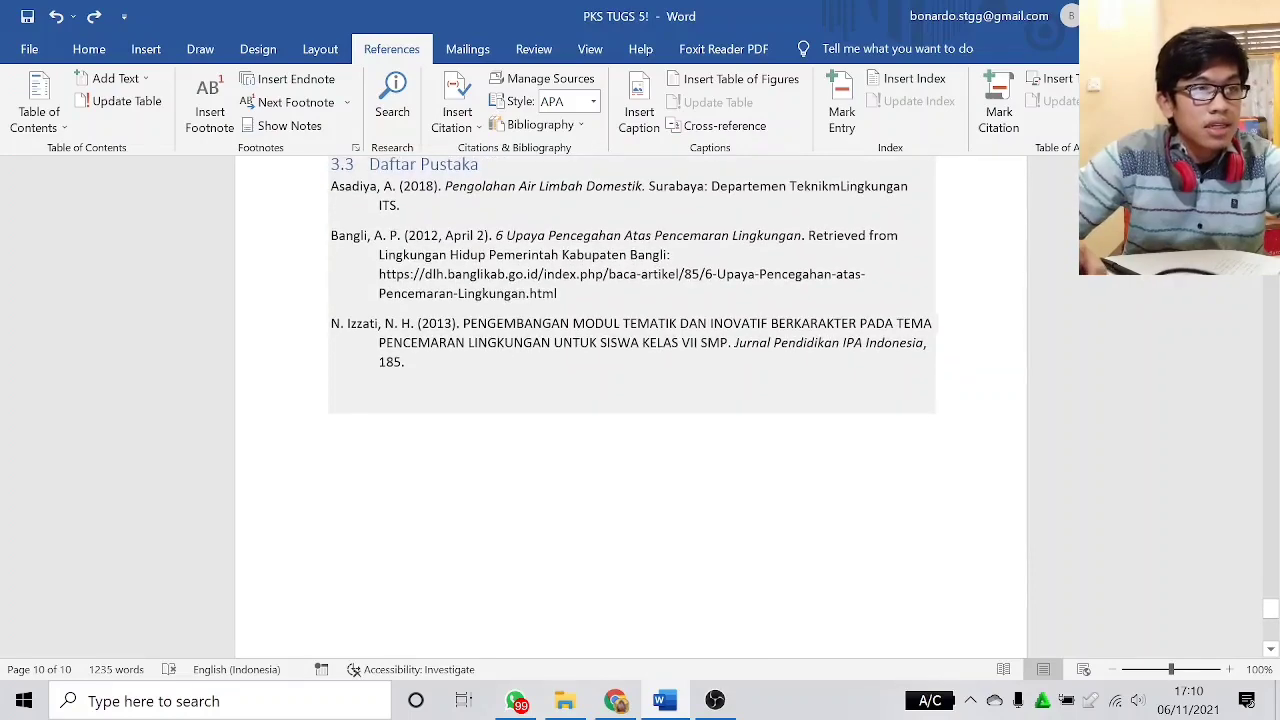
{"action": "scroll", "coordinate": [368, 370], "scroll_direction": "up", "scroll_amount": 5}
{"action": "scroll", "coordinate": [368, 370], "scroll_direction": "down", "scroll_amount": 6}
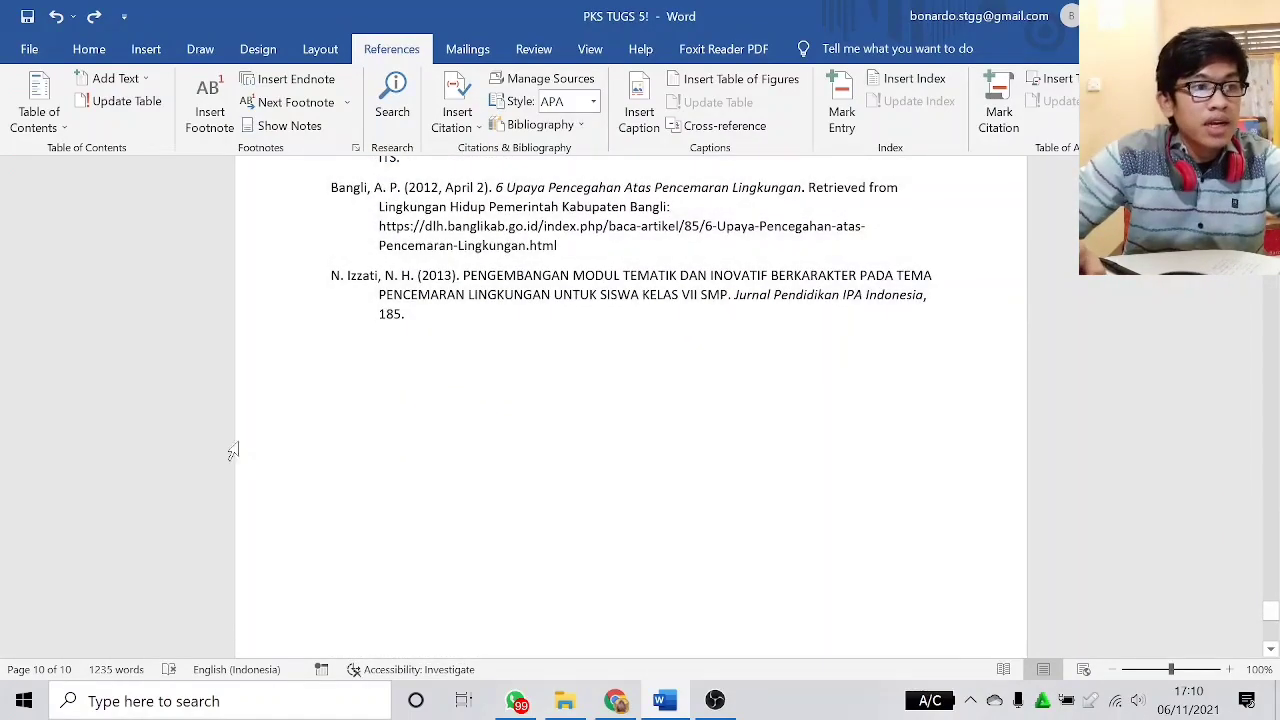
{"action": "scroll", "coordinate": [630, 400], "scroll_direction": "up", "scroll_amount": 4}
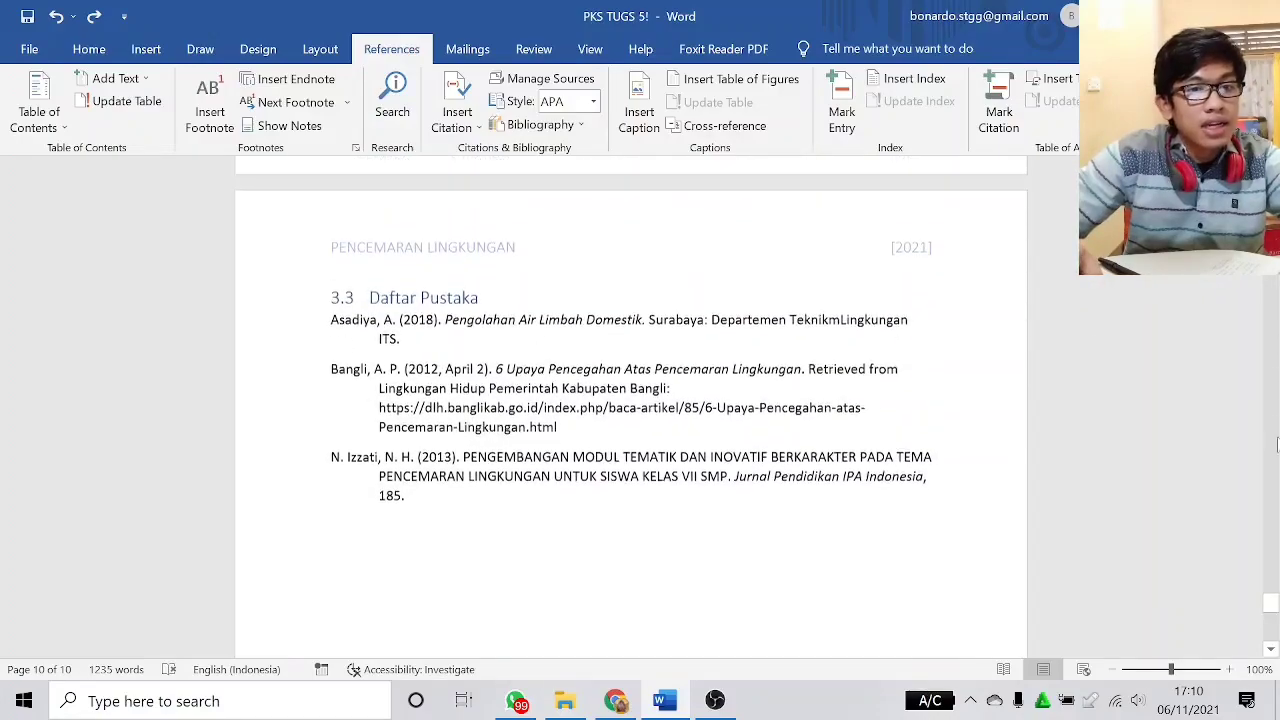
{"action": "mouse_move", "coordinate": [1272, 604]}
{"action": "left_mouse_down"}
{"action": "mouse_move", "coordinate": [1270, 498]}
{"action": "mouse_move", "coordinate": [1271, 586]}
{"action": "left_mouse_up"}
- Check the paragraph style applied to the Daftar Pustaka heading and look over its bibliography block
{"action": "left_click", "coordinate": [583, 390]}
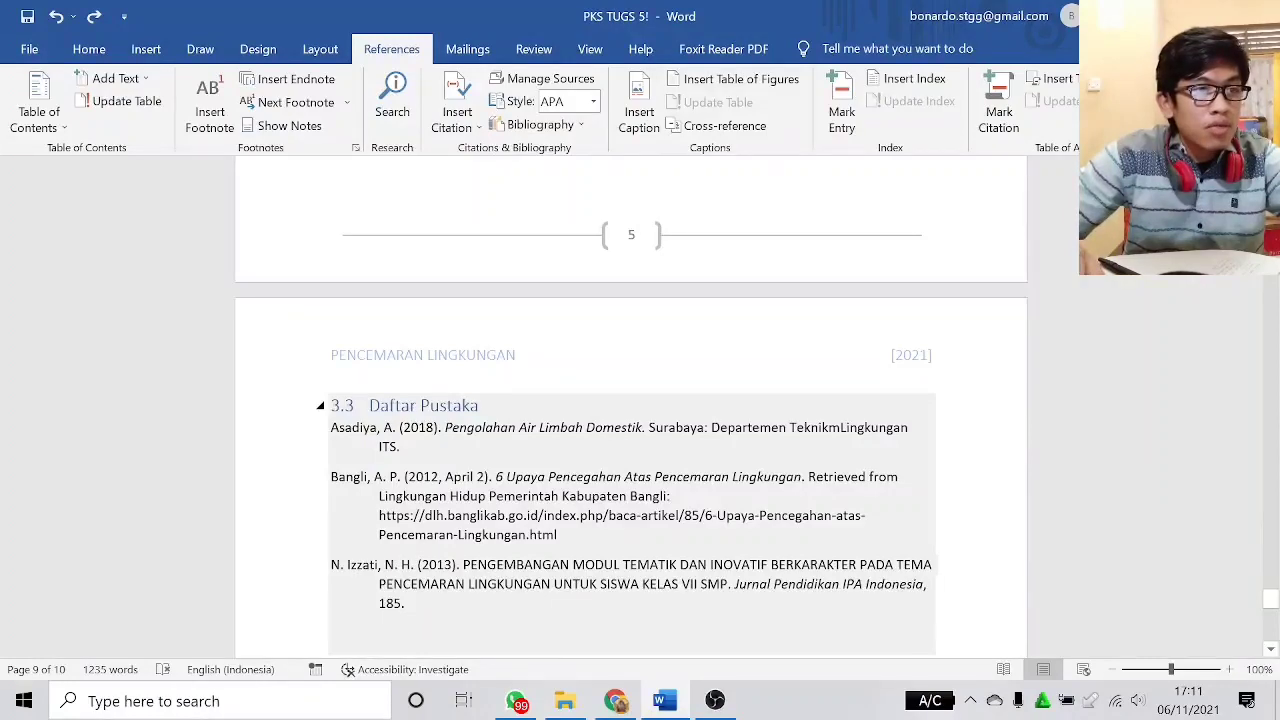
{"action": "left_click", "coordinate": [515, 402]}
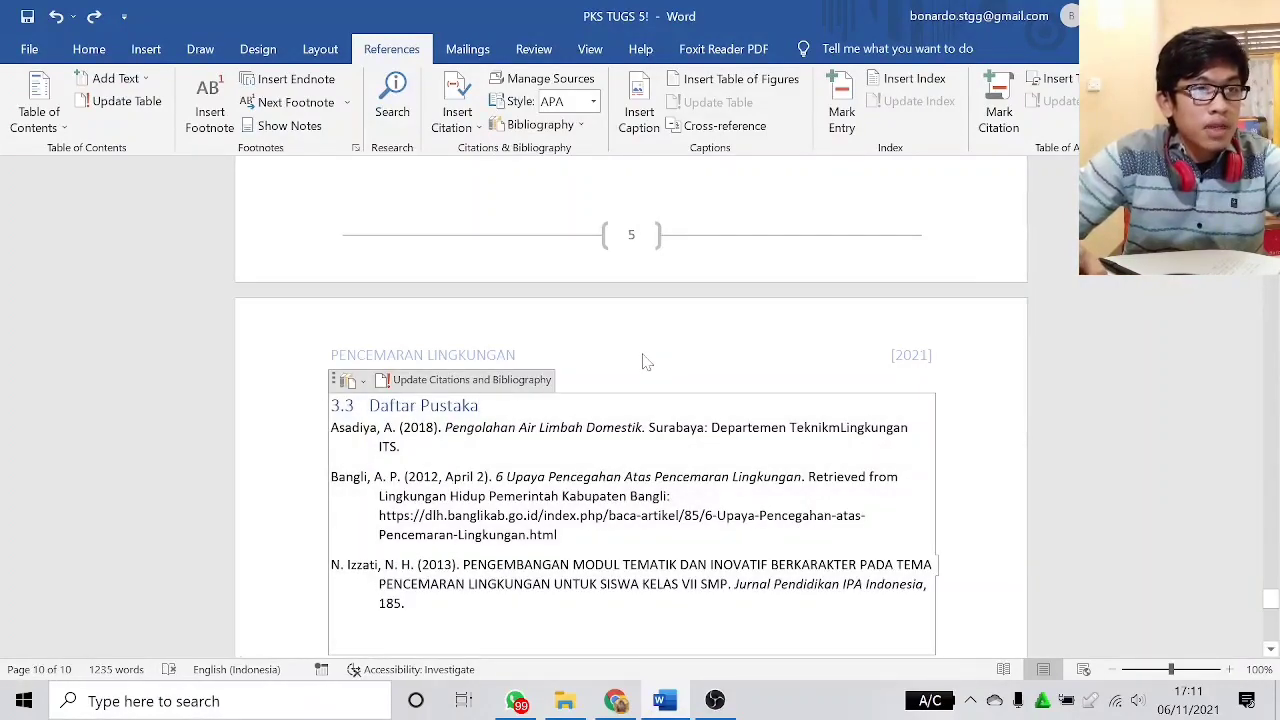
{"action": "left_click", "coordinate": [92, 49]}
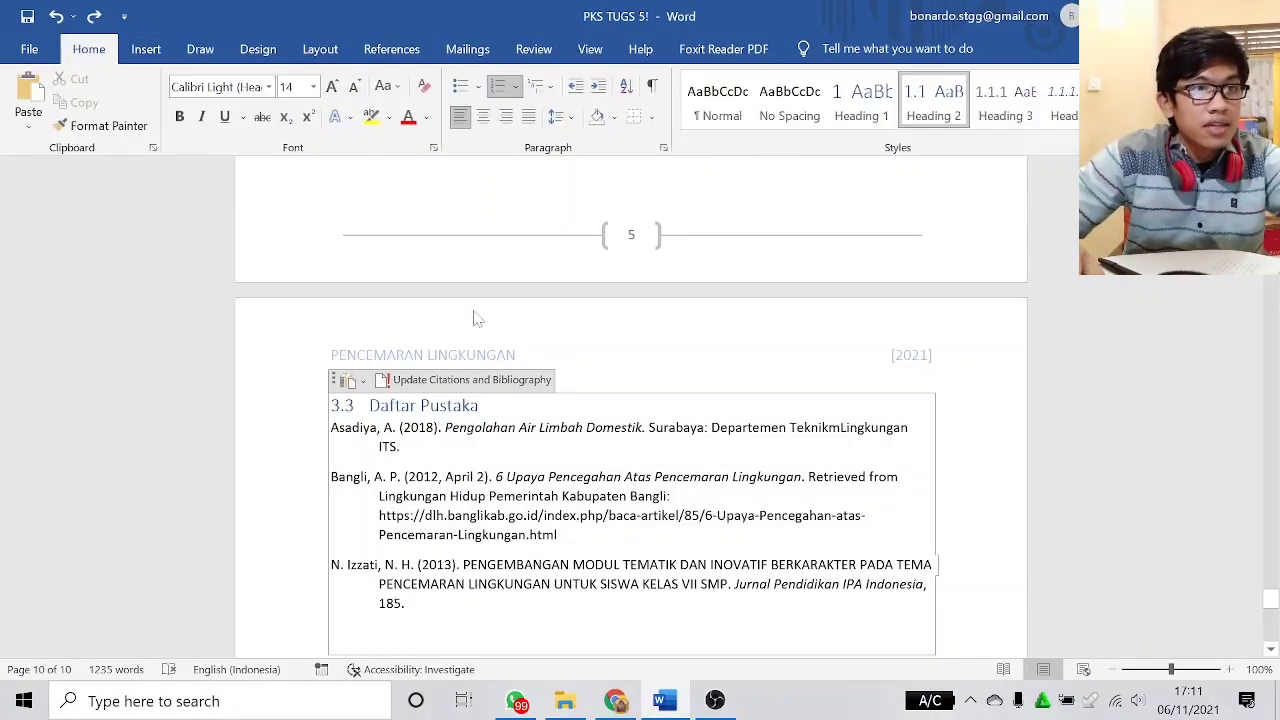
{"action": "scroll", "coordinate": [806, 357], "scroll_direction": "down", "scroll_amount": 2}
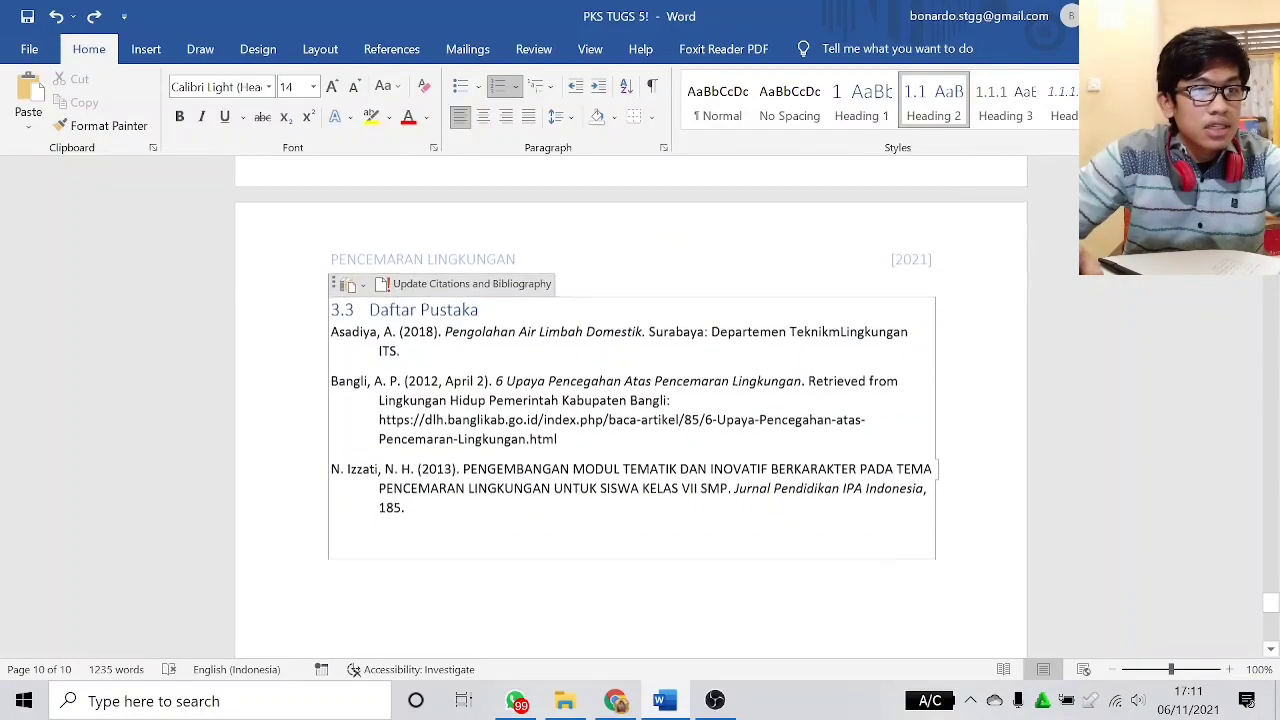
{"action": "left_click", "coordinate": [771, 591]}
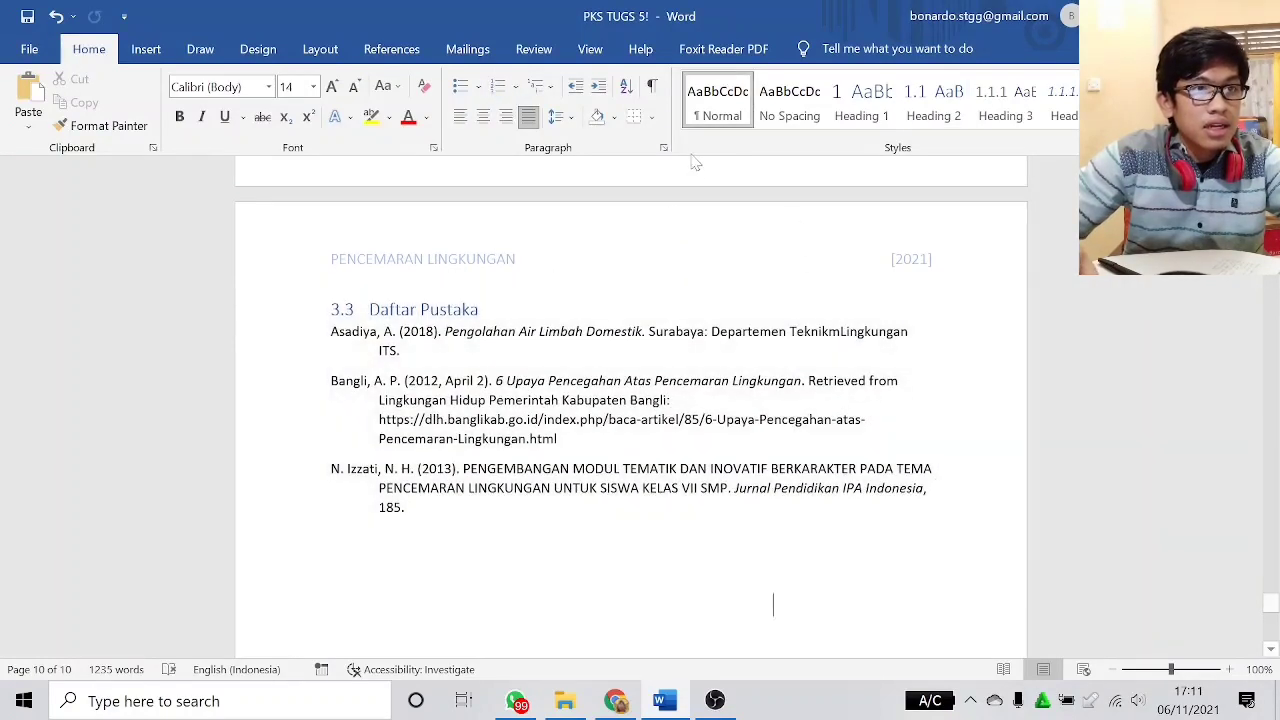
- Start creating a new citation source at the end of the Daftar Pustaka heading and review the available source types
{"action": "left_click", "coordinate": [790, 311]}
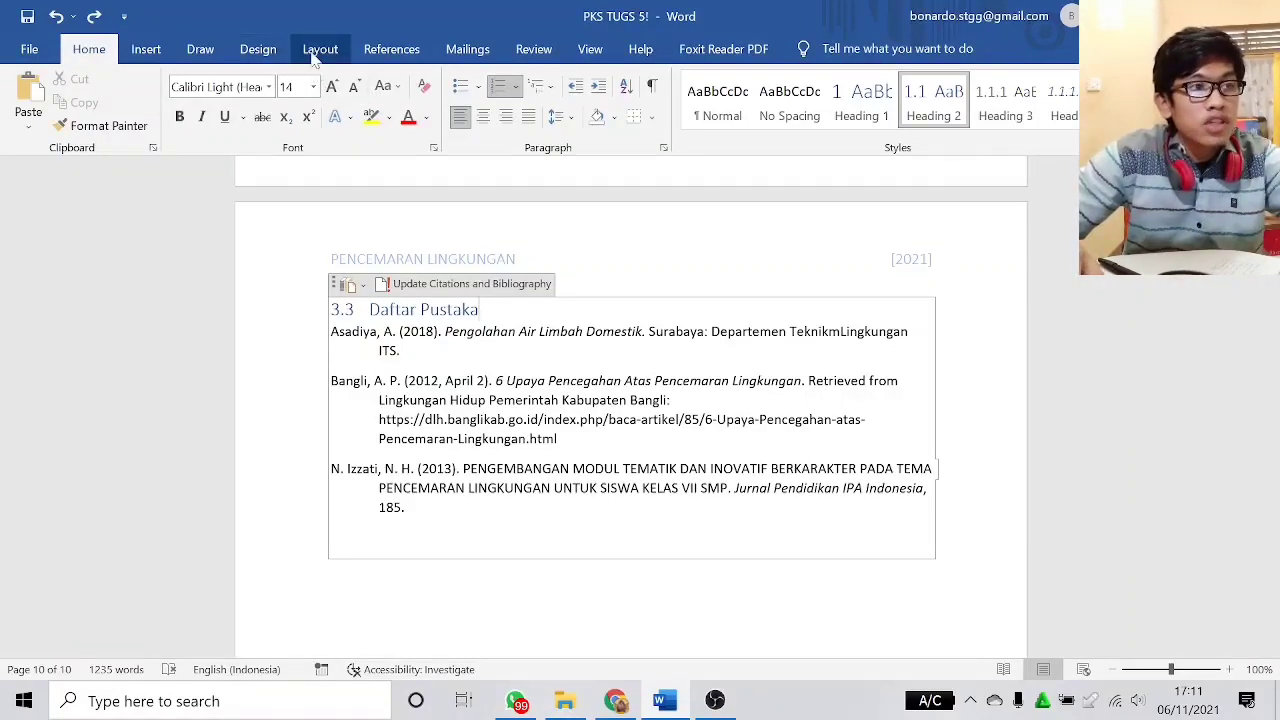
{"action": "left_click", "coordinate": [392, 49]}
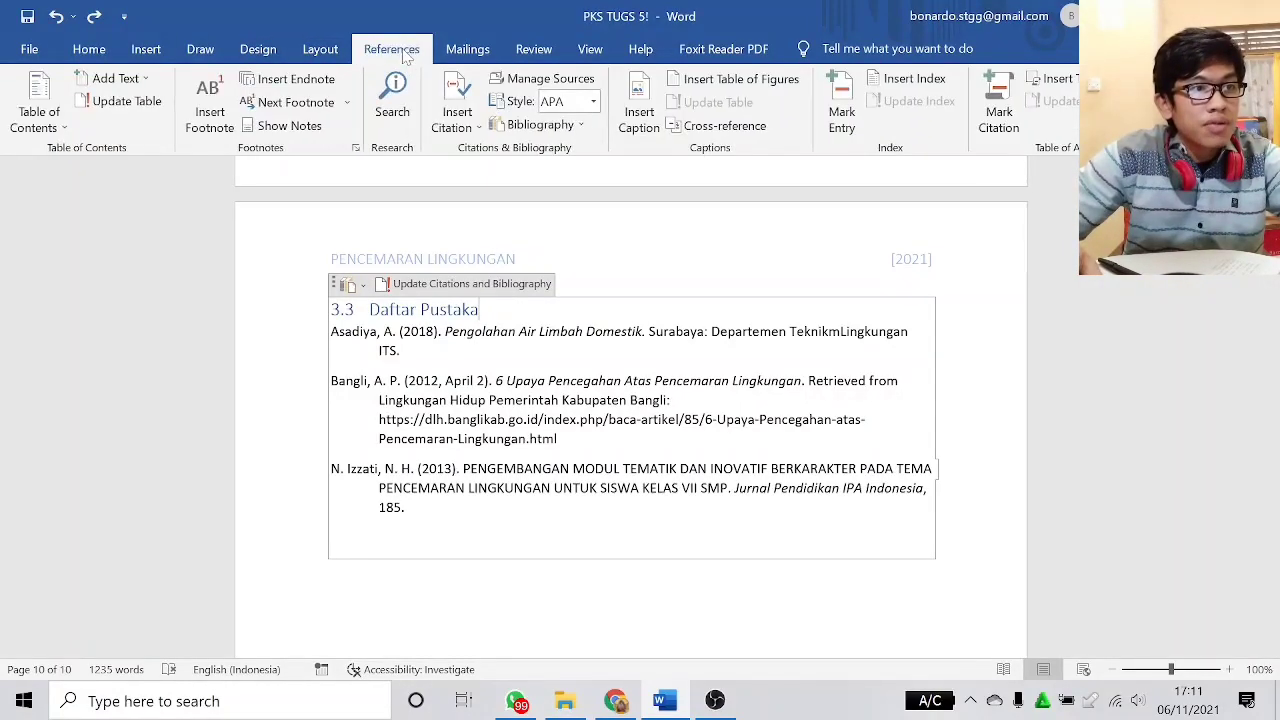
{"action": "left_click", "coordinate": [469, 130]}
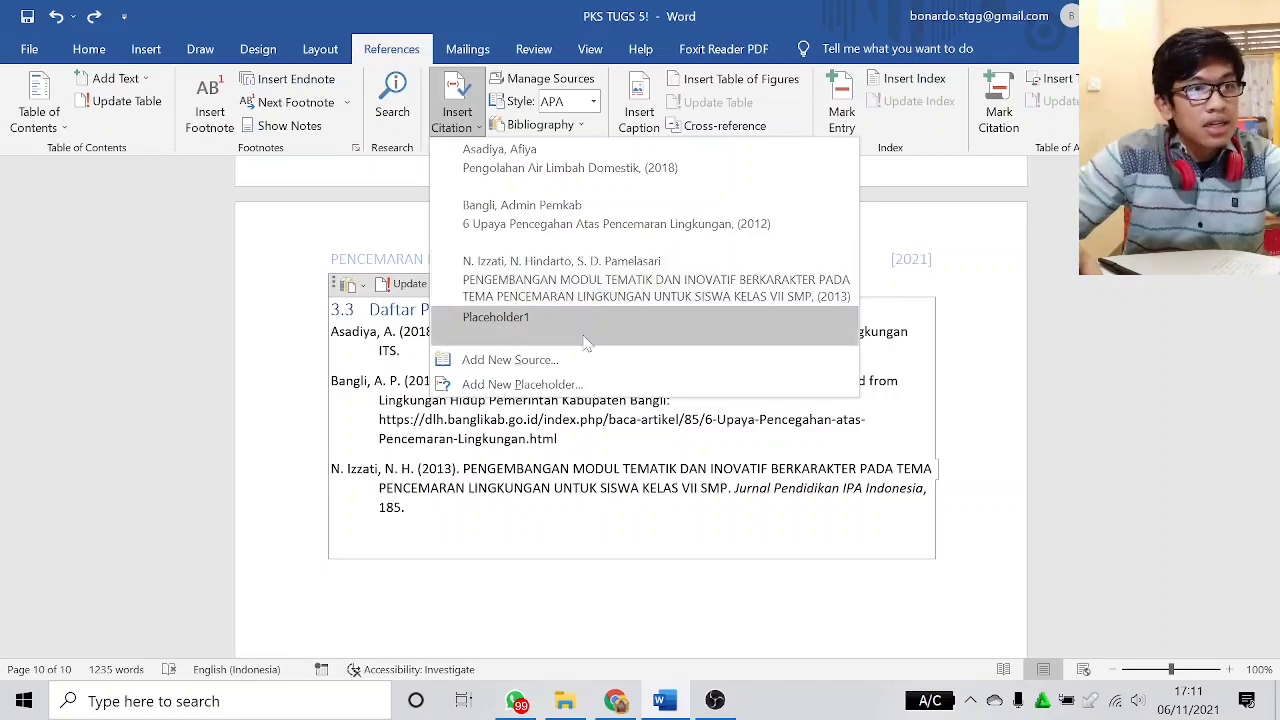
{"action": "left_click", "coordinate": [587, 365]}
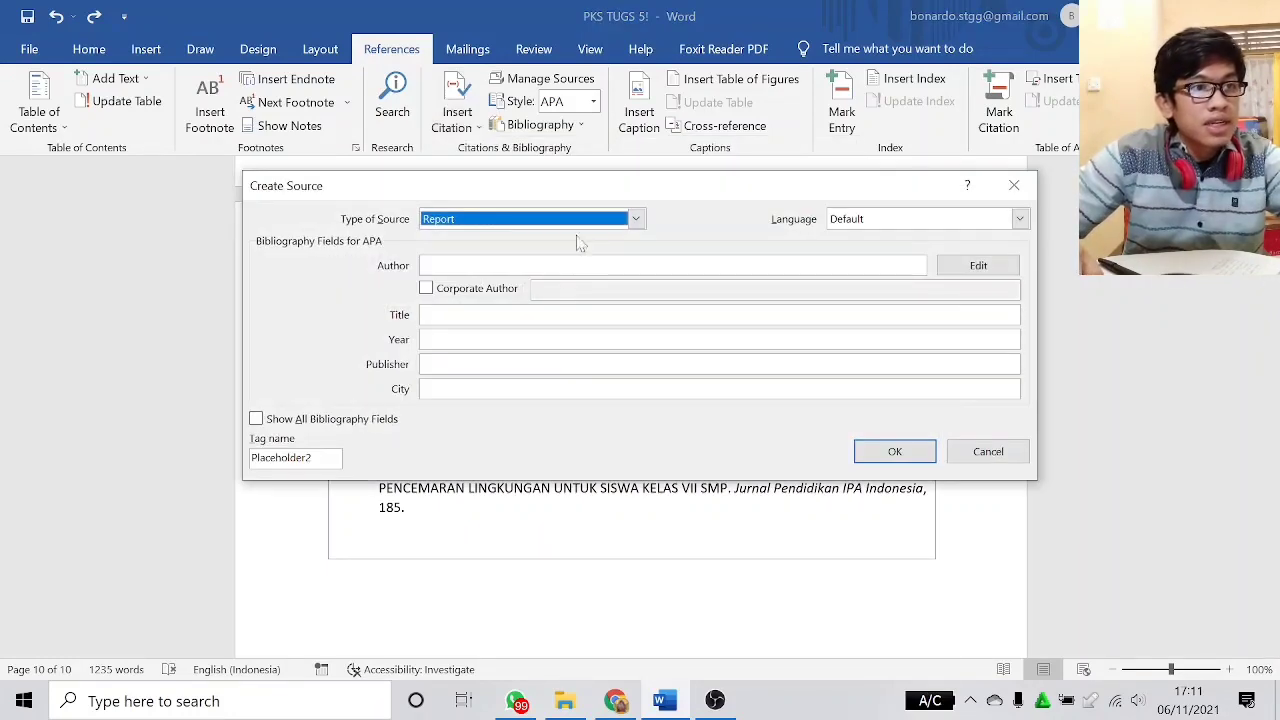
{"action": "left_click", "coordinate": [637, 222]}
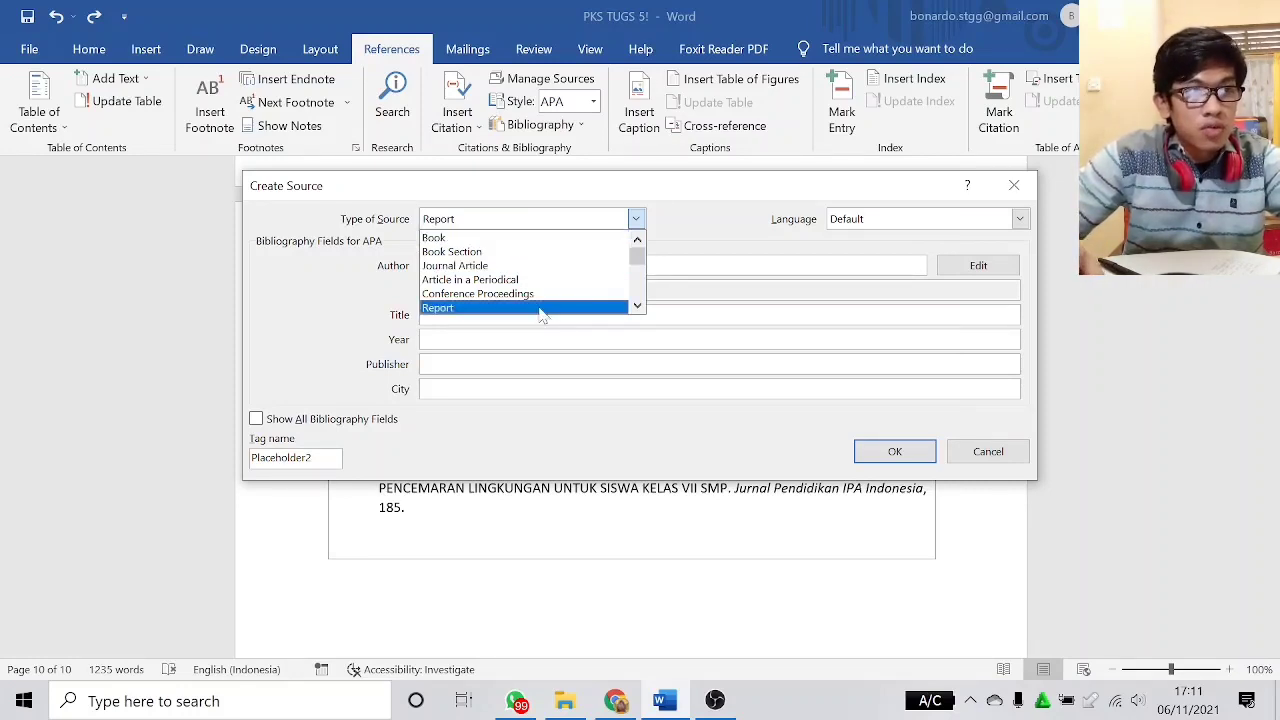
{"action": "scroll", "coordinate": [537, 282], "scroll_direction": "down", "scroll_amount": 1}
{"action": "scroll", "coordinate": [538, 287], "scroll_direction": "up", "scroll_amount": 1}
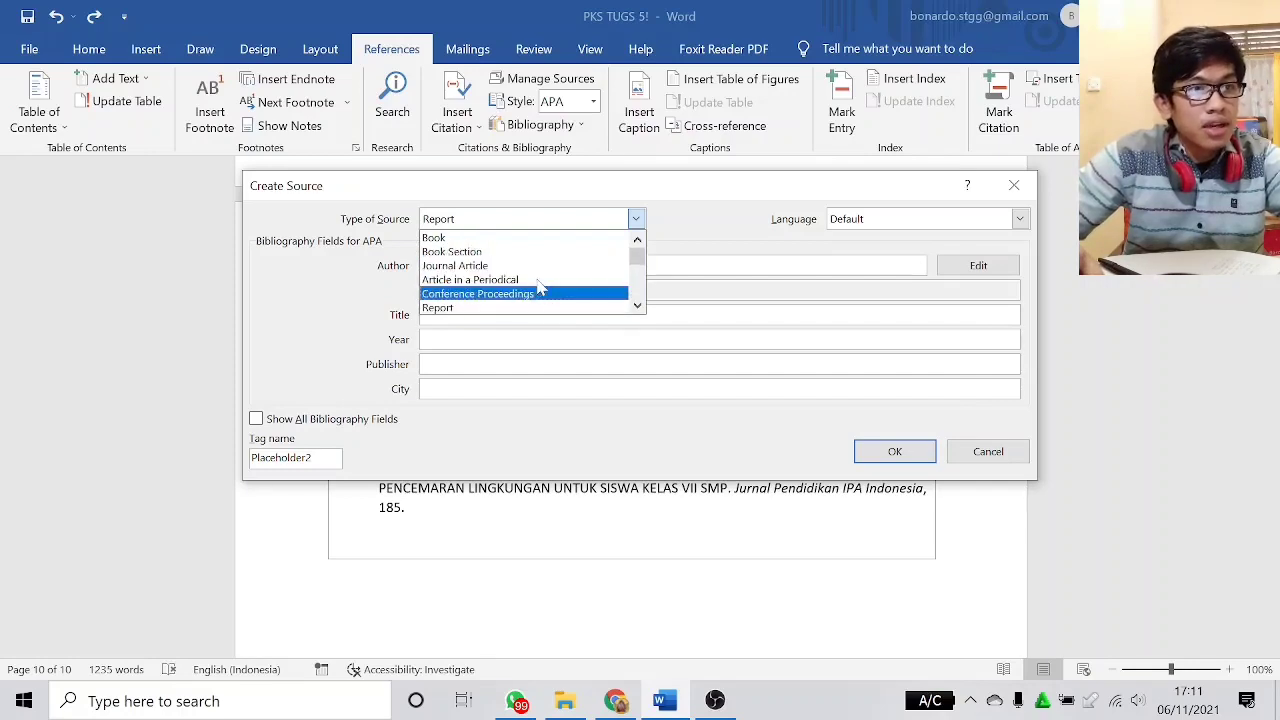
{"action": "left_click", "coordinate": [636, 218]}
- Go through the author, title, year and publisher fields, try inserting the citation from the blank Report source, and undo it
{"action": "left_click", "coordinate": [600, 265]}
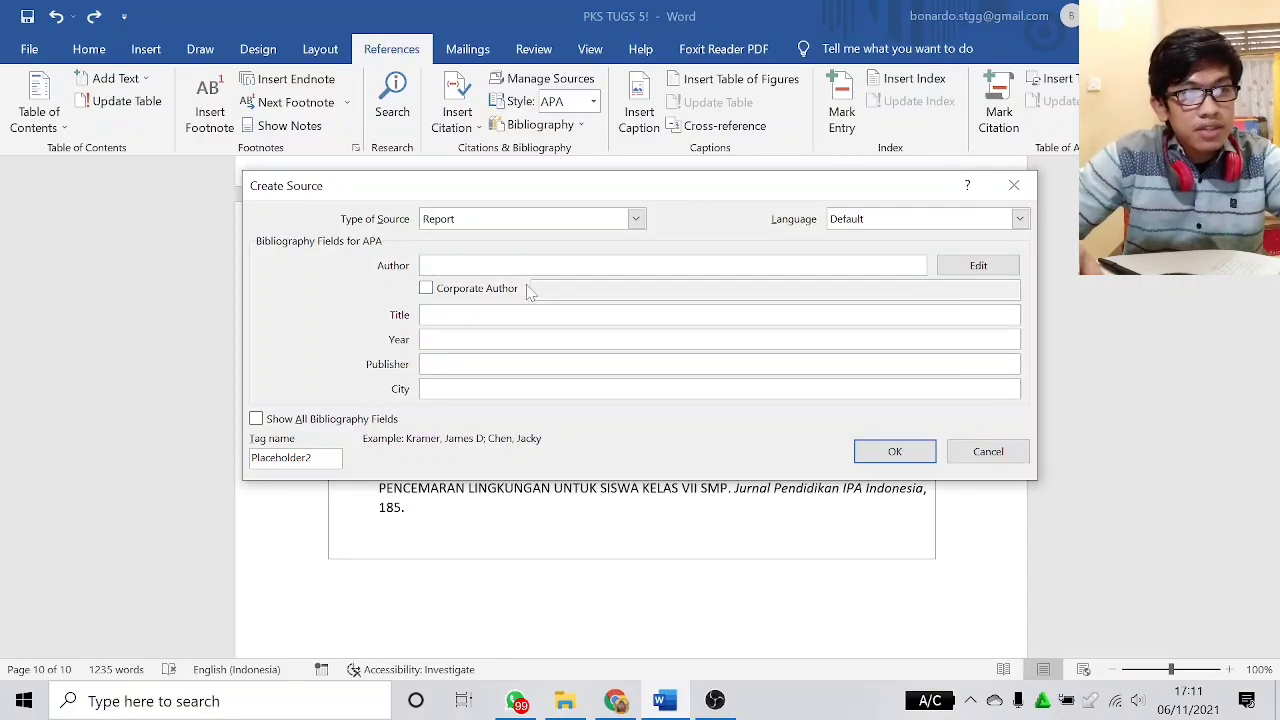
{"action": "left_click", "coordinate": [600, 315]}
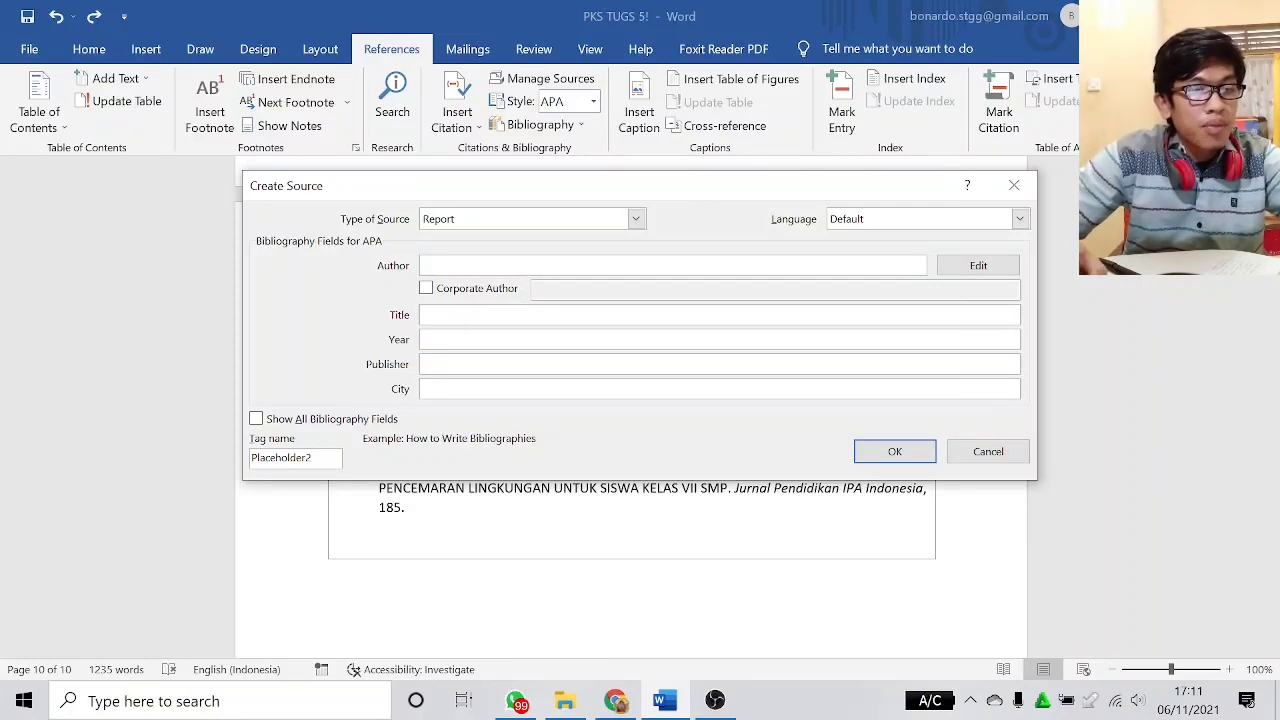
{"action": "key", "text": "Tab"}
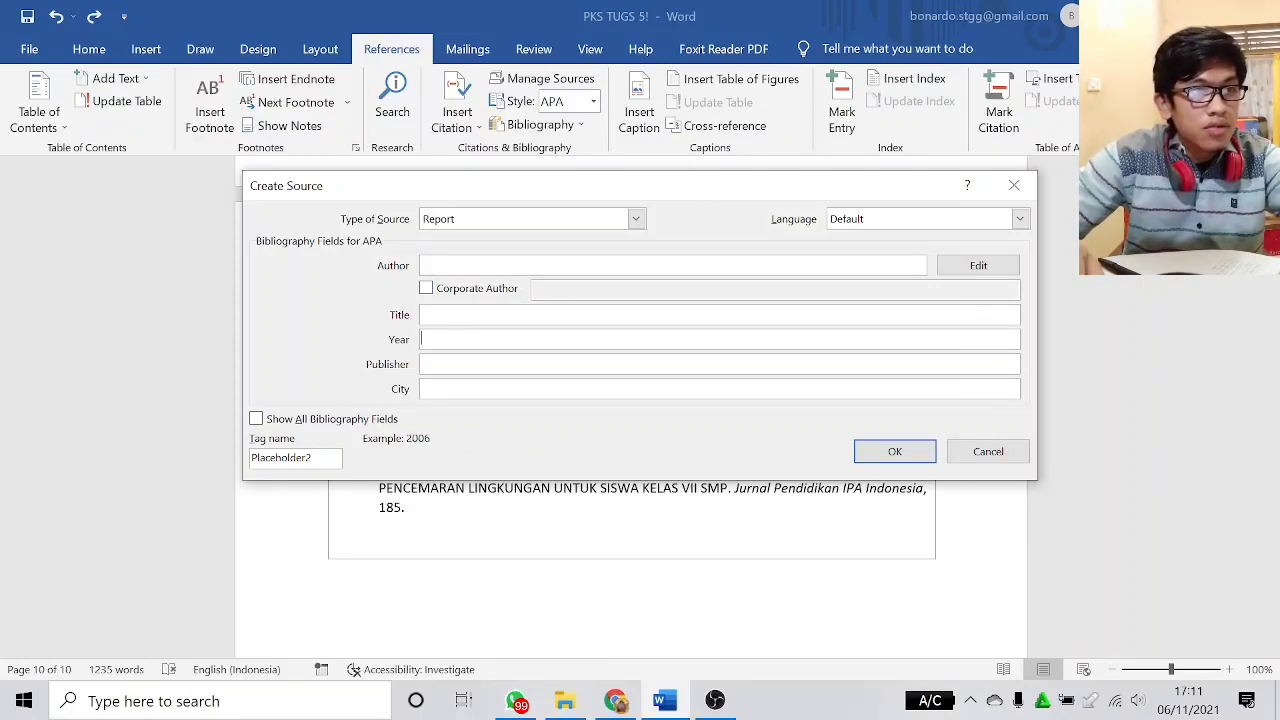
{"action": "key", "text": "Tab"}
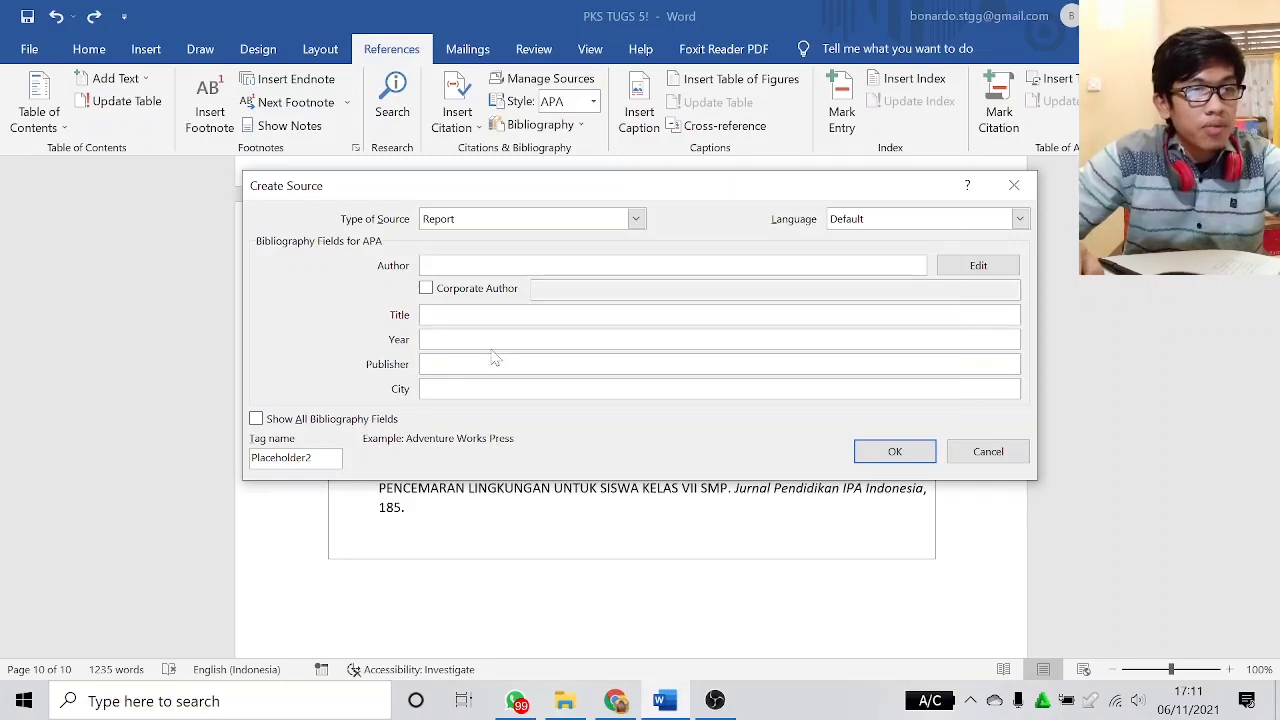
{"action": "left_click", "coordinate": [895, 451]}
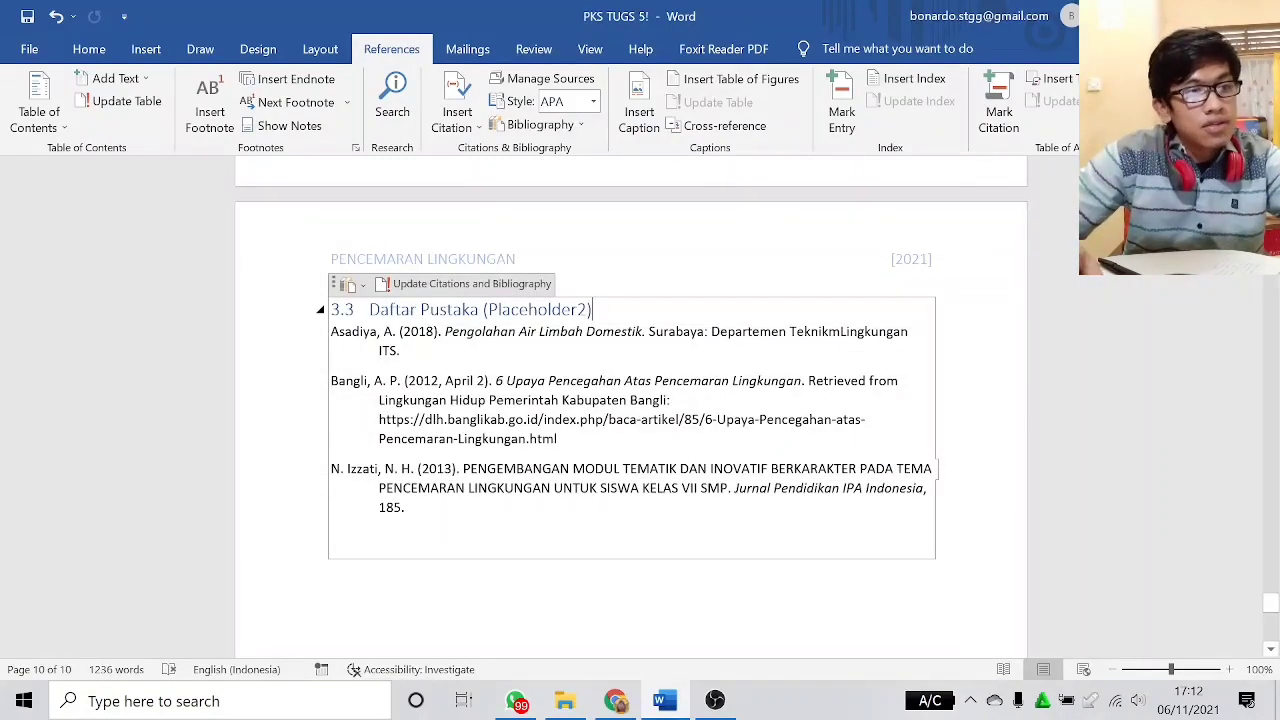
{"action": "key", "text": "ctrl+z"}
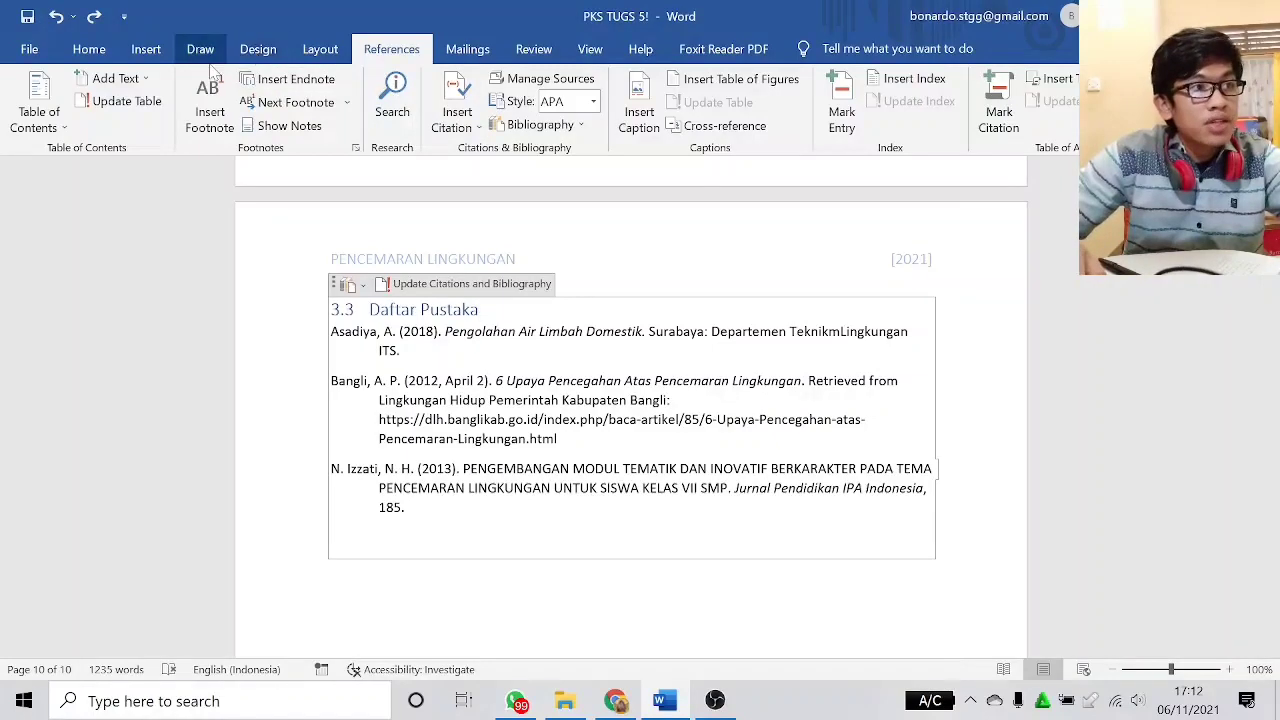
- Try inserting the built-in Bibliography at the Daftar Pustaka heading, and undo it
{"action": "left_click", "coordinate": [577, 125]}
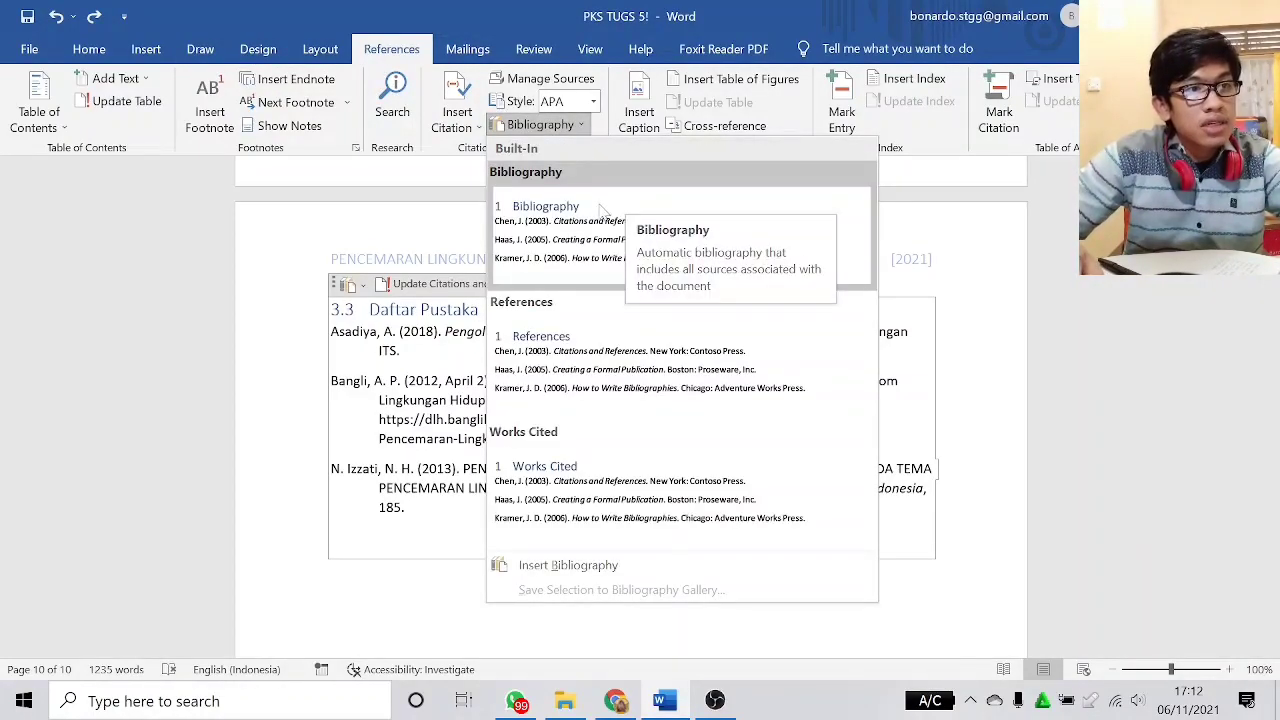
{"action": "left_click", "coordinate": [603, 210]}
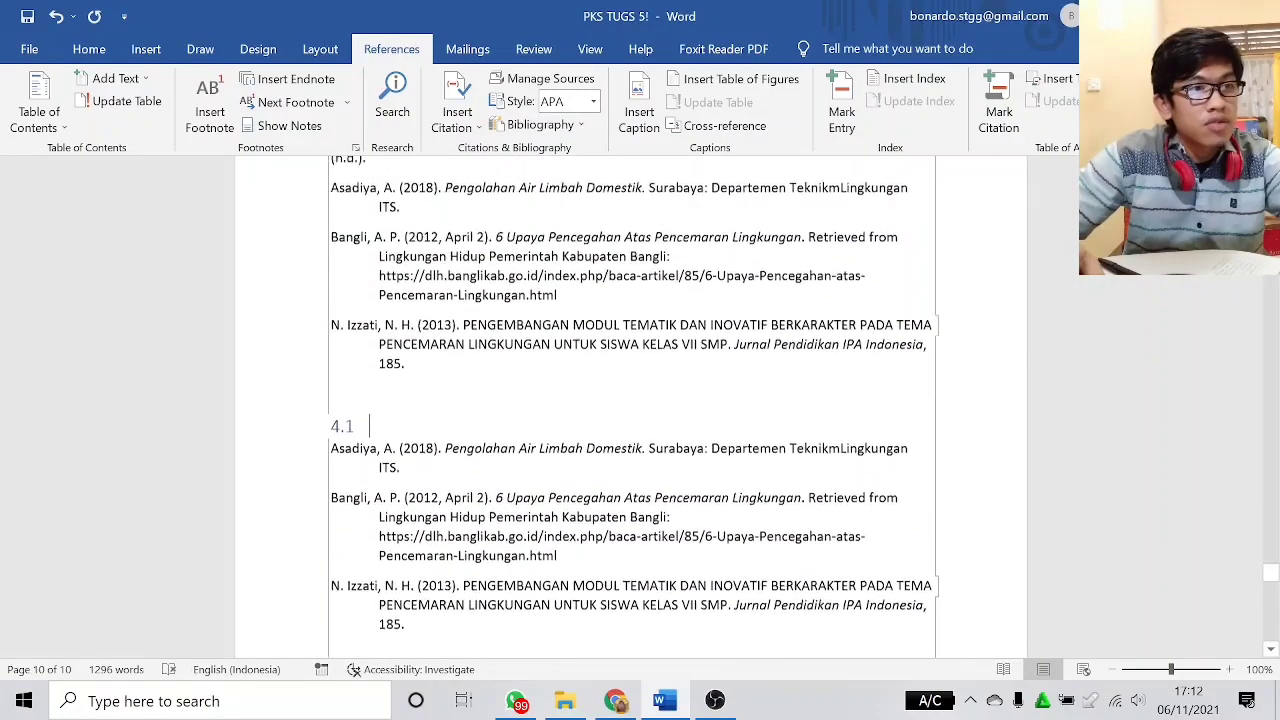
{"action": "scroll", "coordinate": [563, 383], "scroll_direction": "down", "scroll_amount": 4}
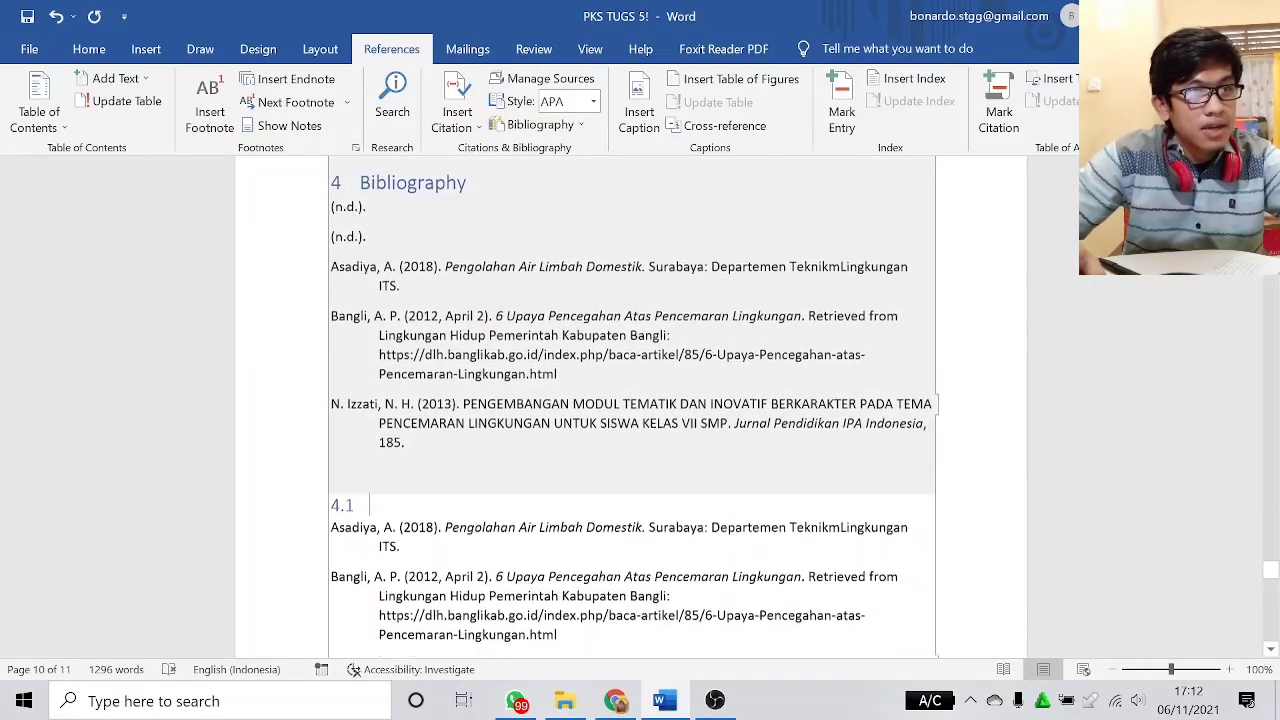
{"action": "scroll", "coordinate": [563, 383], "scroll_direction": "up", "scroll_amount": 2}
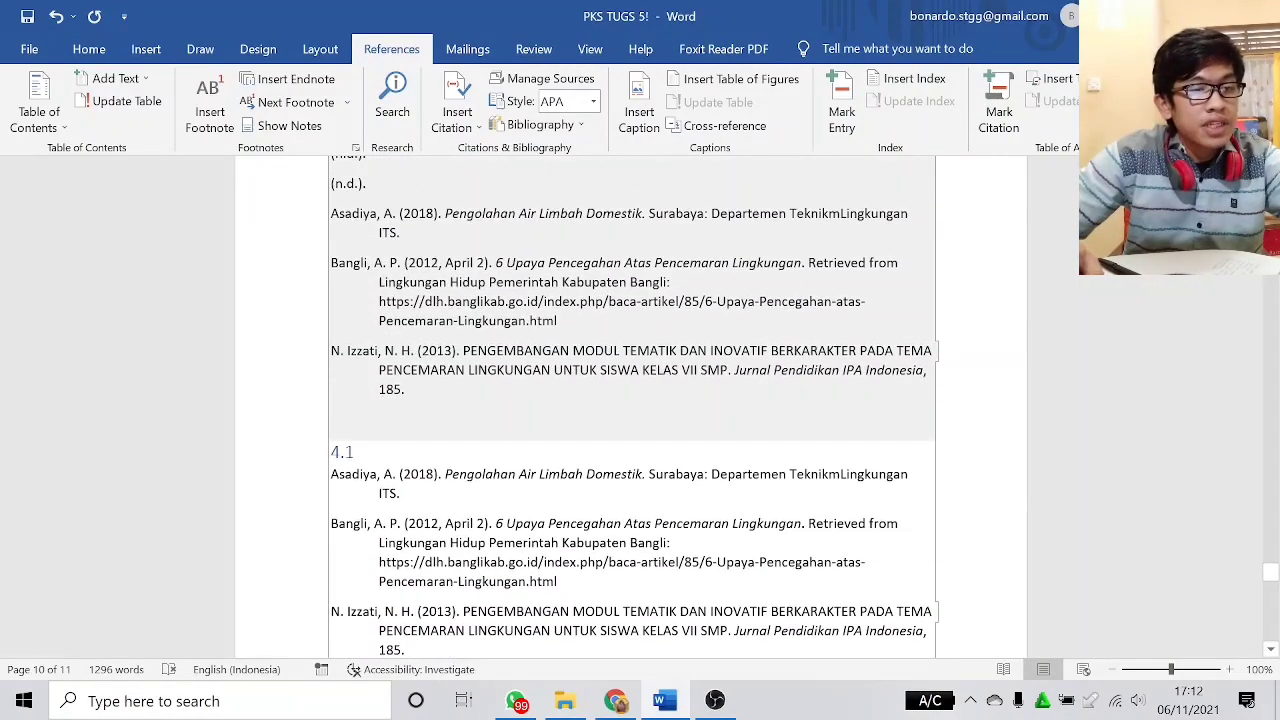
{"action": "key", "text": "ctrl+z"}
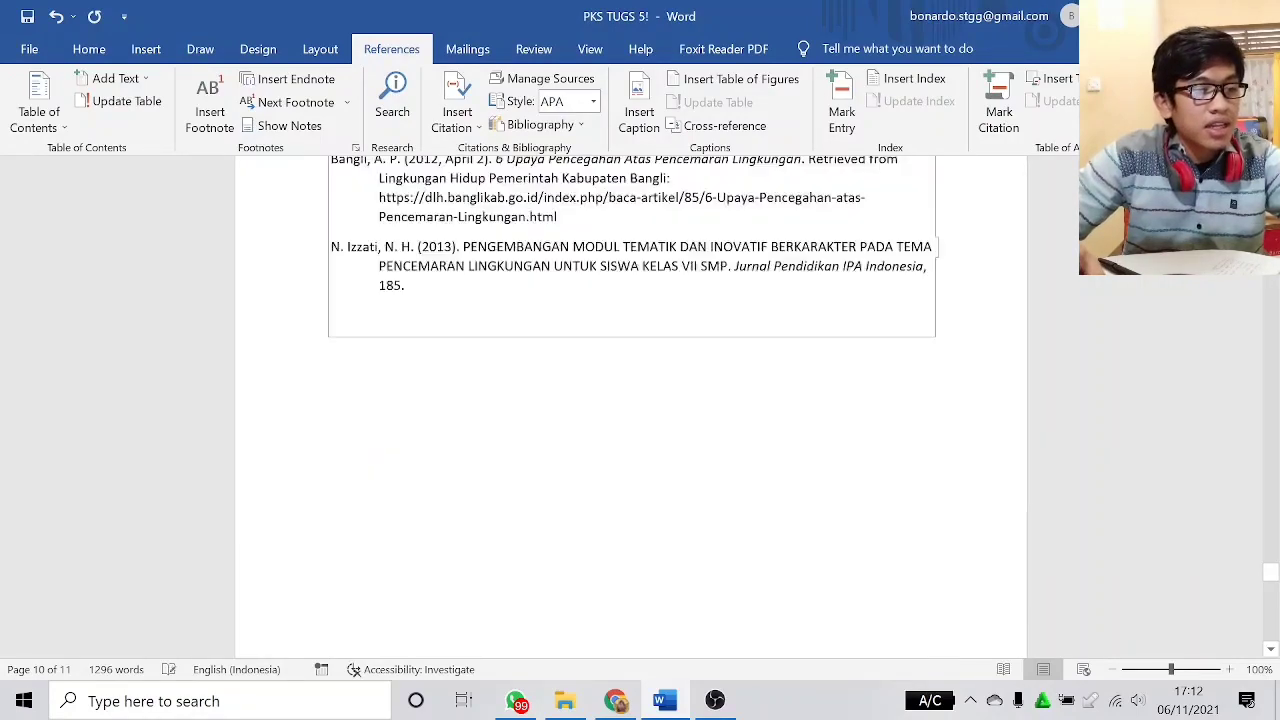
- Look through the report pages from the Daftar Pustaka back to the Kata Pengantar, and forward again to section 2.2
{"action": "scroll", "coordinate": [631, 406], "scroll_direction": "up", "scroll_amount": 6}
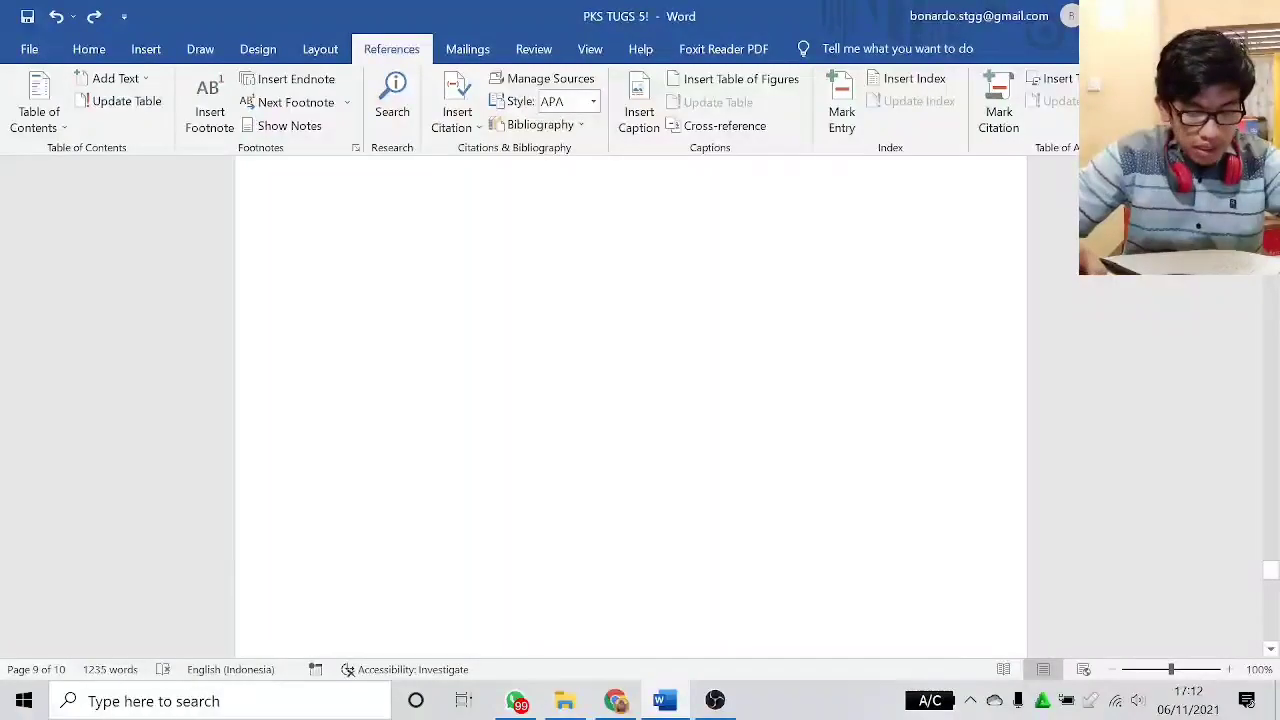
{"action": "scroll", "coordinate": [631, 406], "scroll_direction": "up", "scroll_amount": 8}
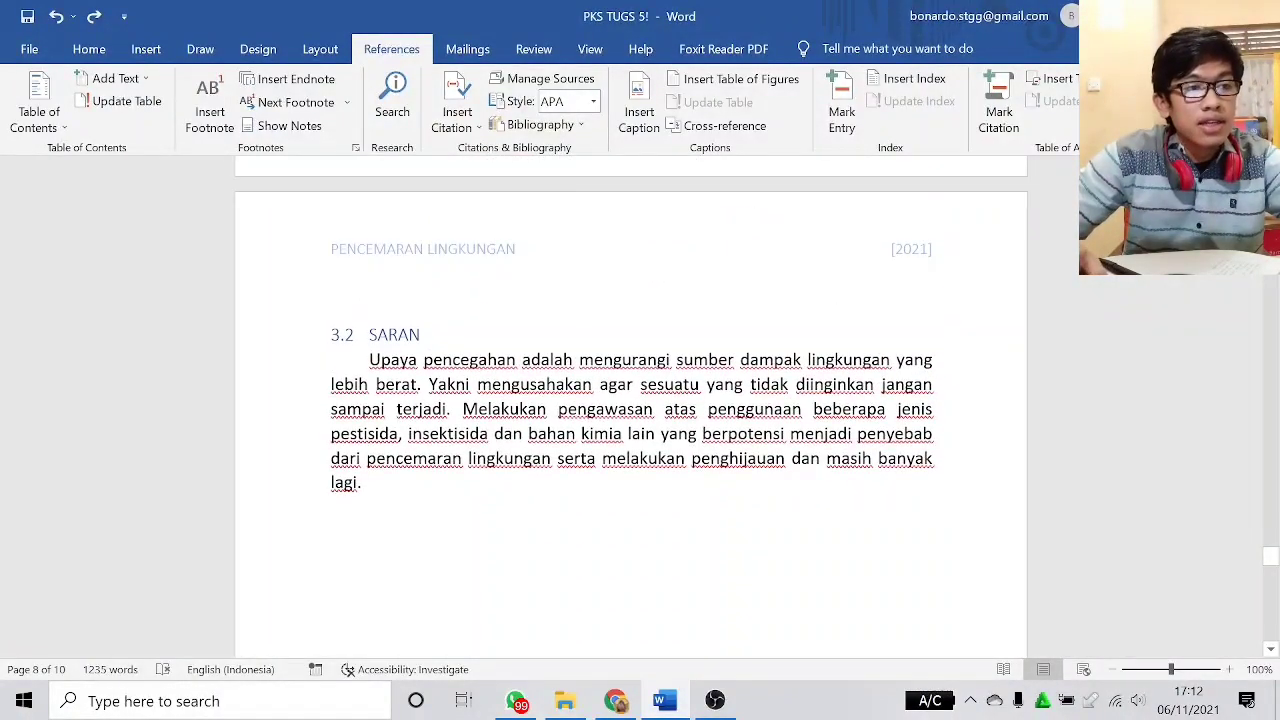
{"action": "scroll", "coordinate": [631, 406], "scroll_direction": "up", "scroll_amount": 10}
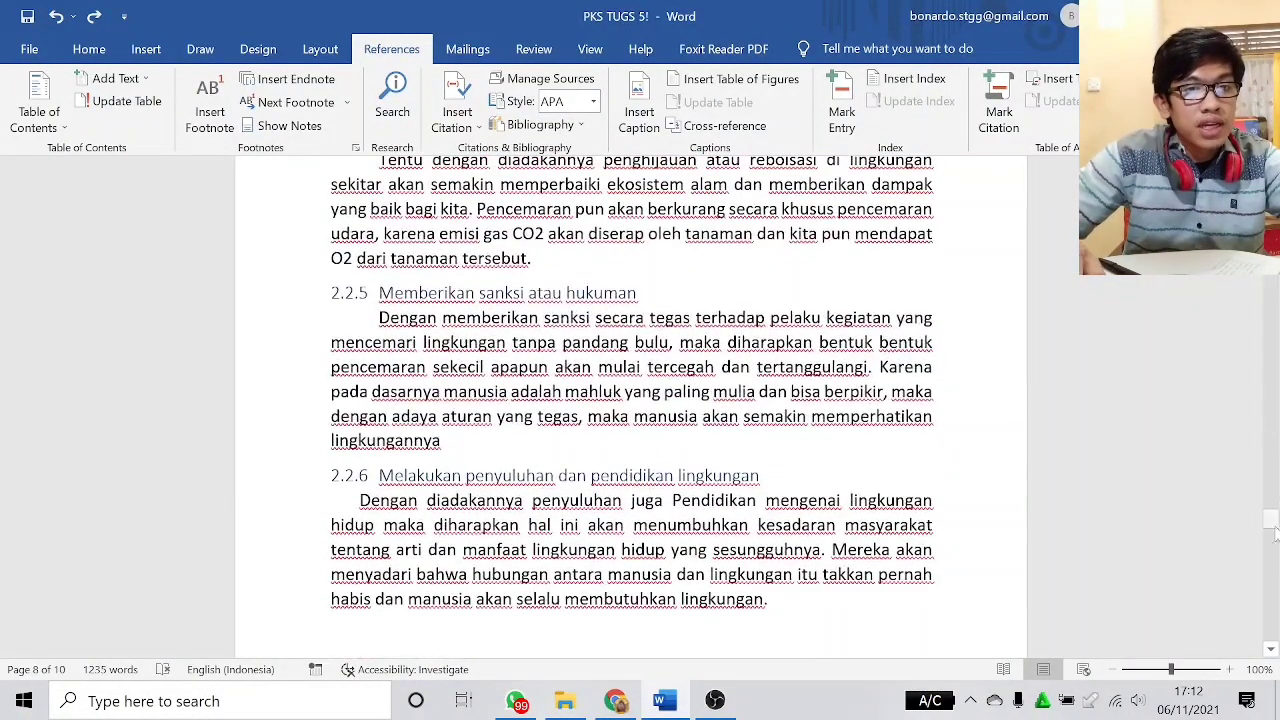
{"action": "left_click_drag", "start_coordinate": [1273, 524], "coordinate": [1273, 286]}
{"action": "scroll", "coordinate": [800, 323], "scroll_direction": "up", "scroll_amount": 6}
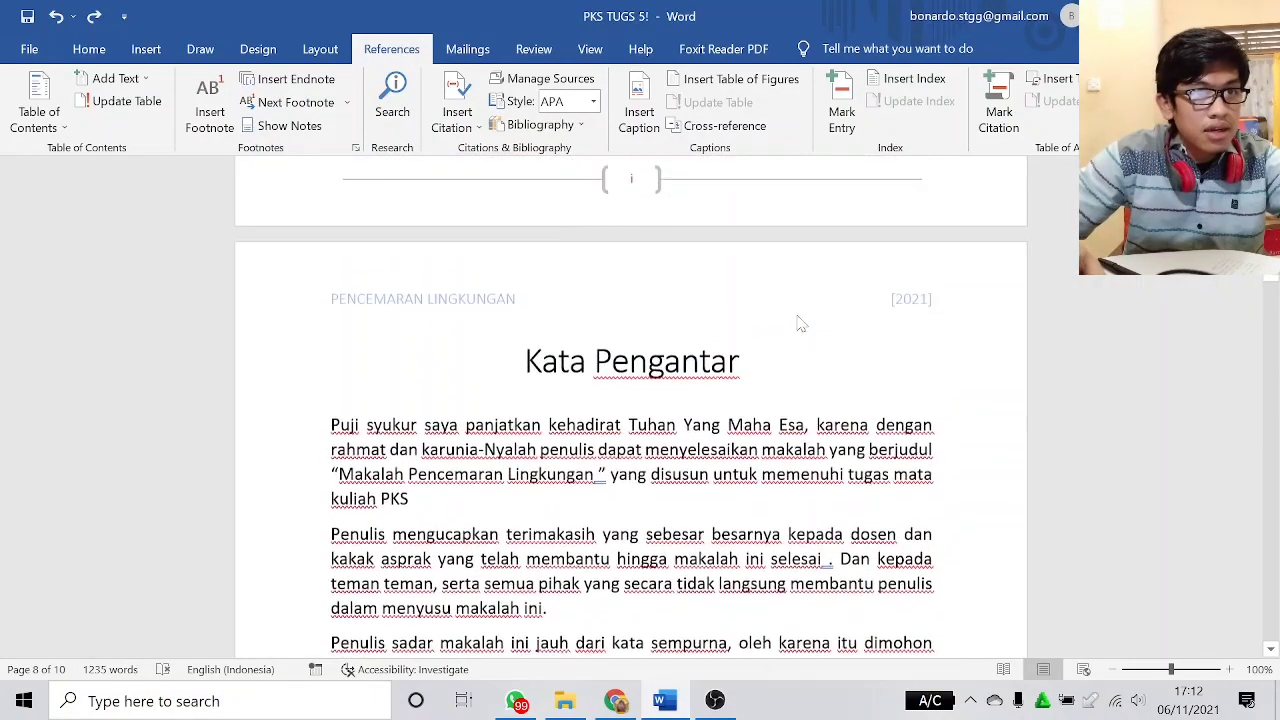
{"action": "scroll", "coordinate": [632, 250], "scroll_direction": "down", "scroll_amount": 20}
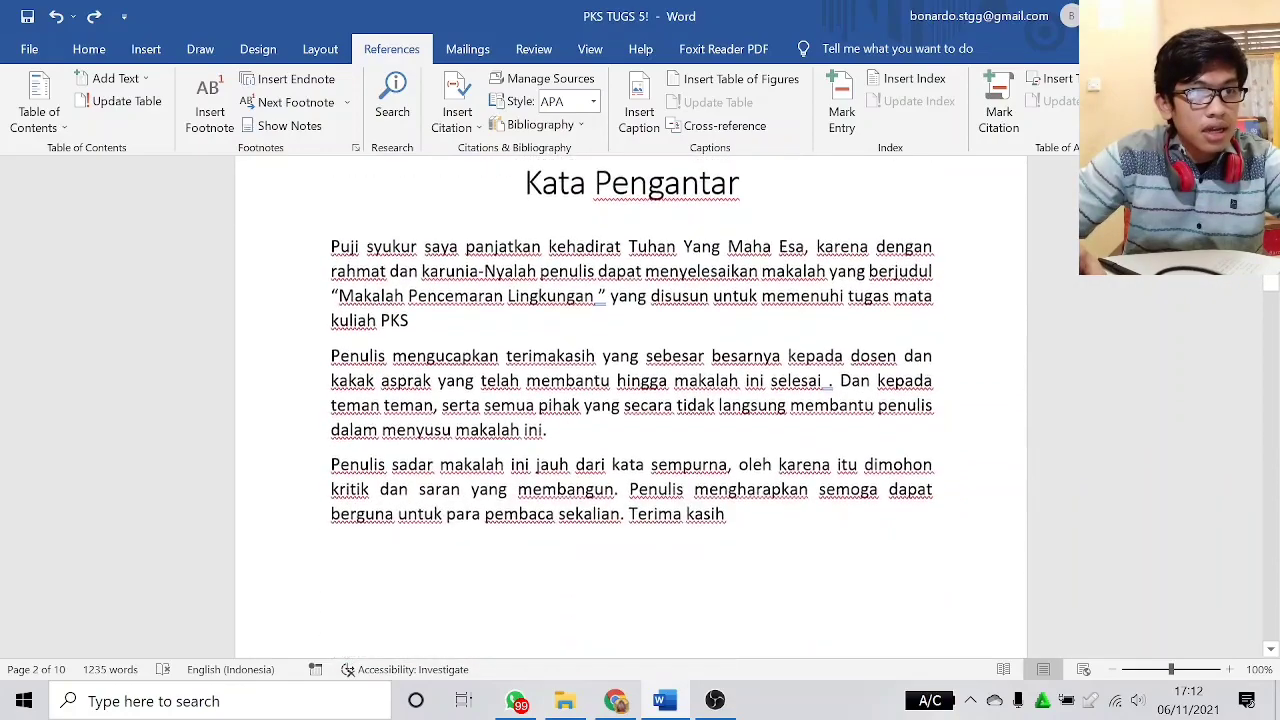
{"action": "scroll", "coordinate": [677, 477], "scroll_direction": "down", "scroll_amount": 20}
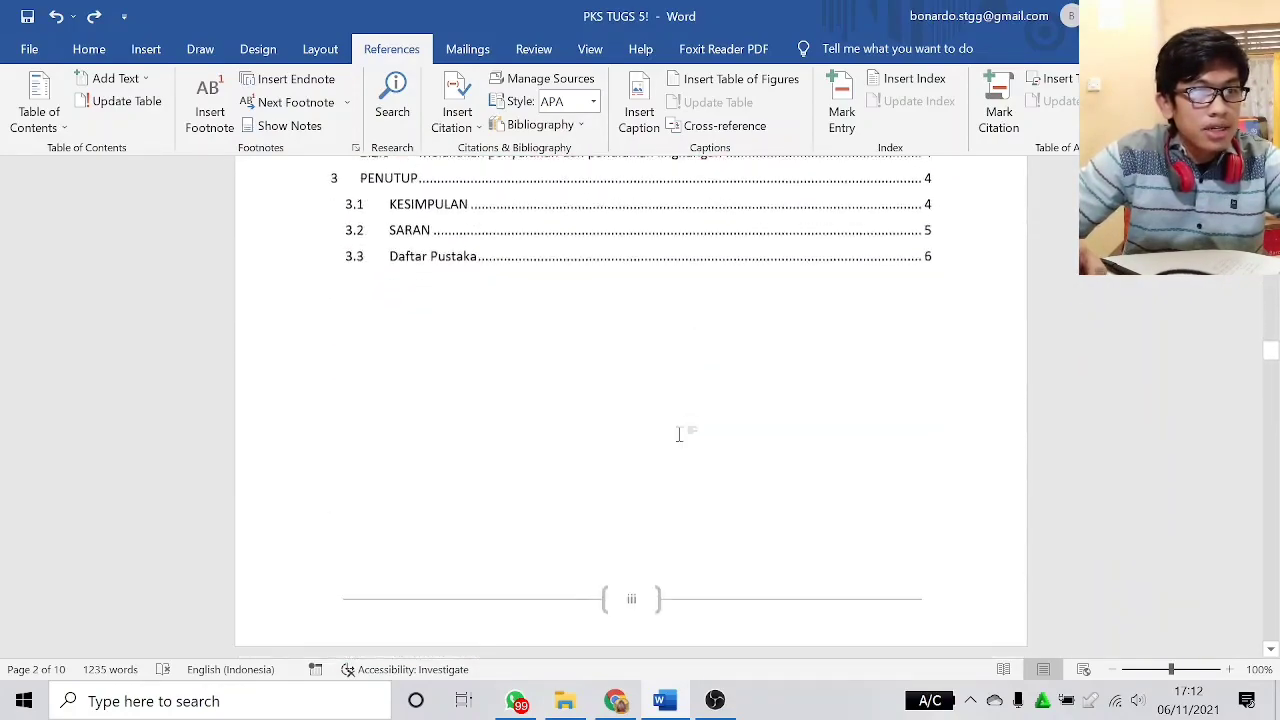
{"action": "scroll", "coordinate": [703, 474], "scroll_direction": "down", "scroll_amount": 12}
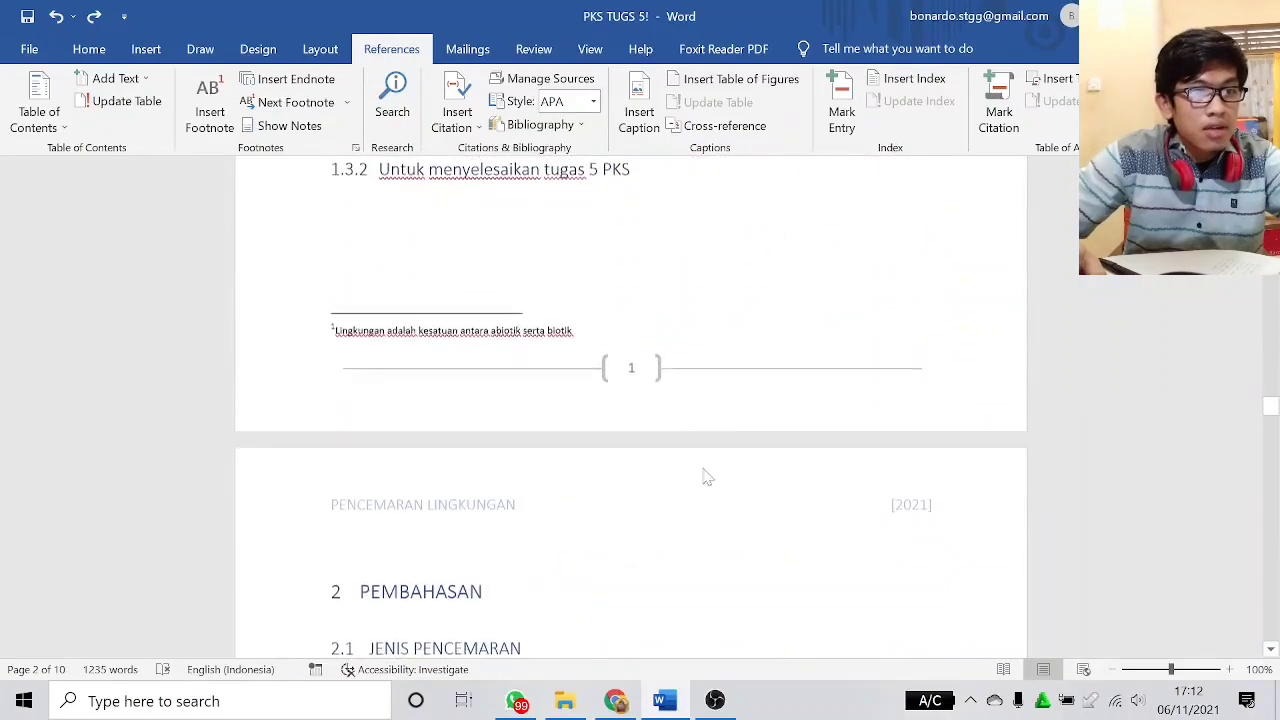
{"action": "scroll", "coordinate": [632, 400], "scroll_direction": "down", "scroll_amount": 20}
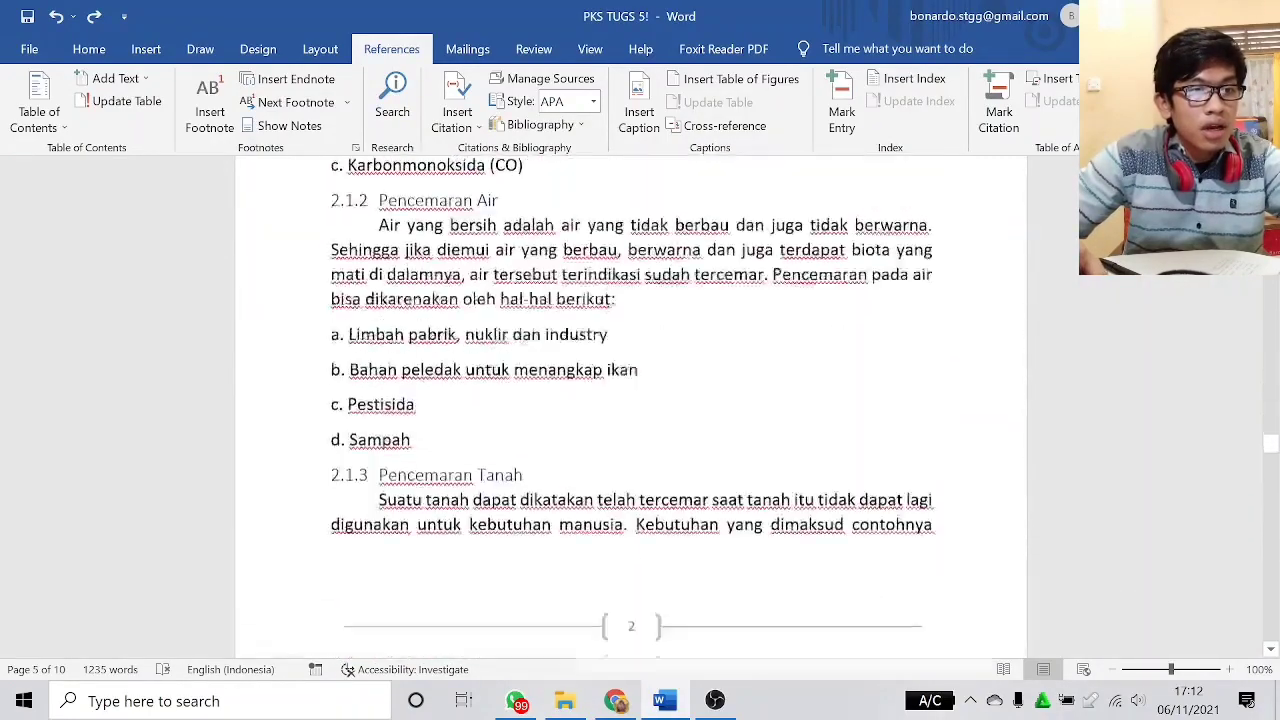
{"action": "scroll", "coordinate": [632, 408], "scroll_direction": "down", "scroll_amount": 9}
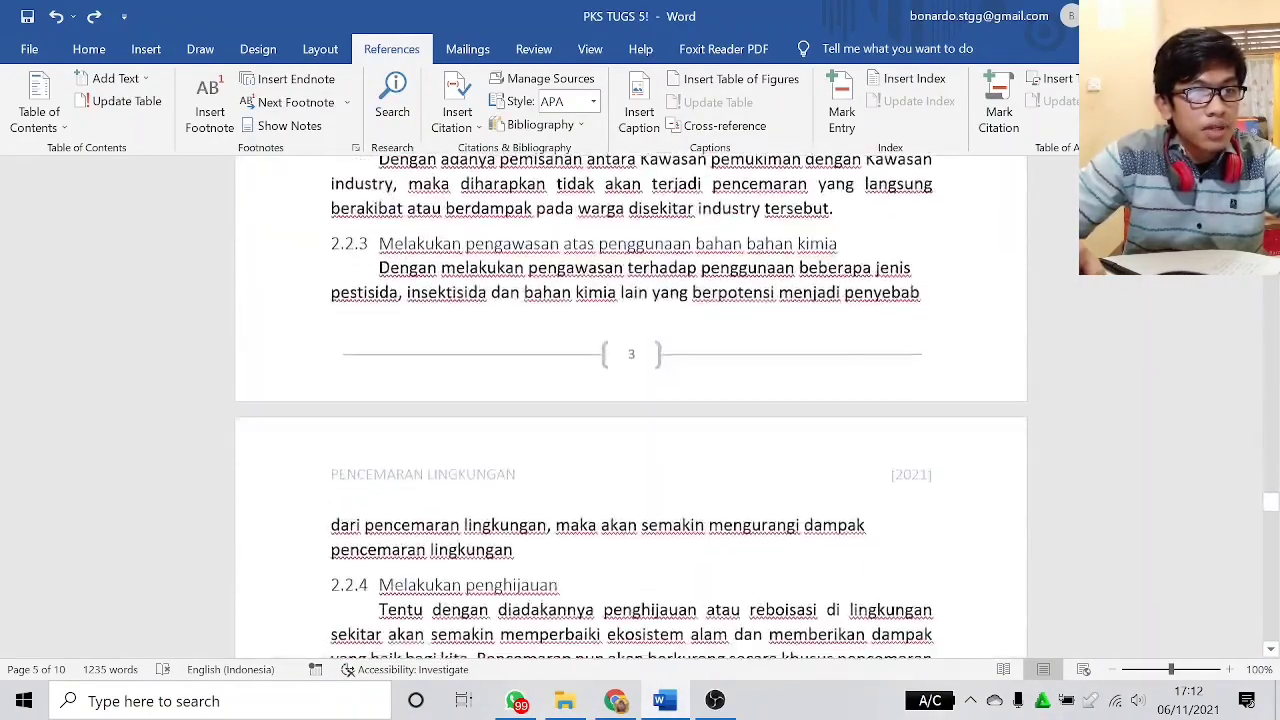
- Return to the cover page and look at the page number designs available for the bottom of the page
{"action": "left_click_drag", "start_coordinate": [1272, 513], "coordinate": [1271, 170]}
{"action": "left_click", "coordinate": [146, 49]}
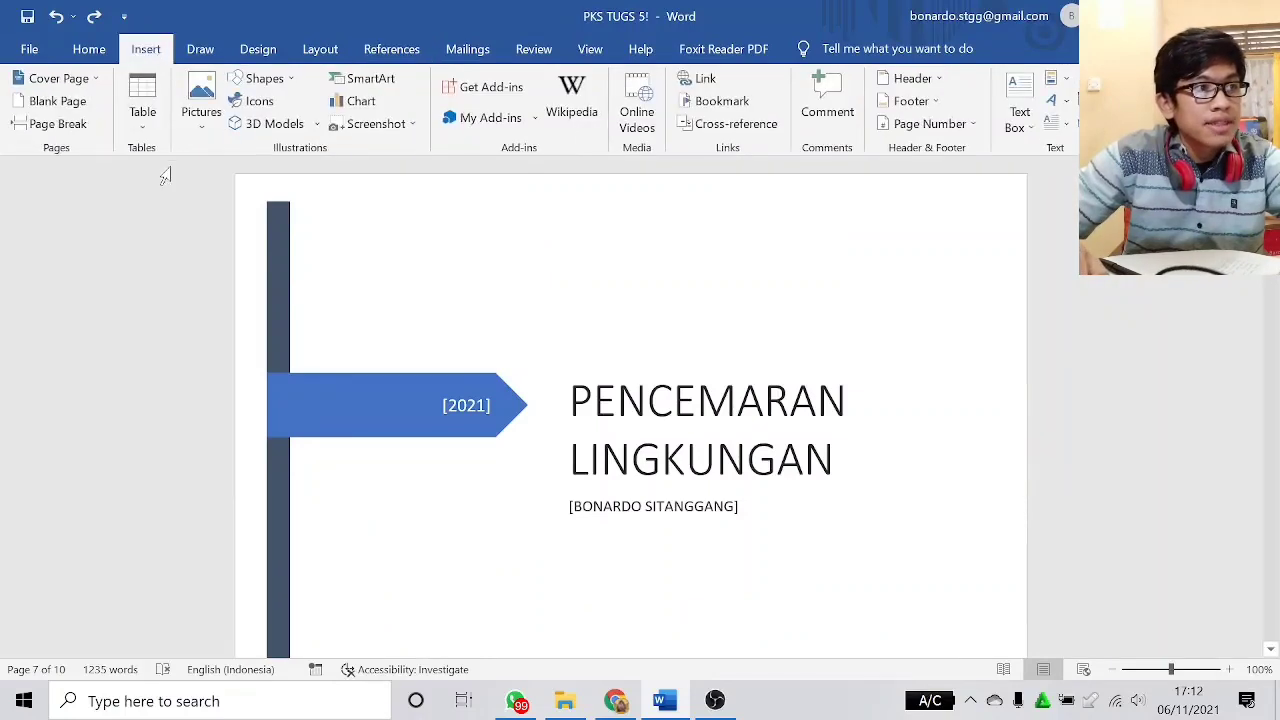
{"action": "left_click", "coordinate": [920, 128]}
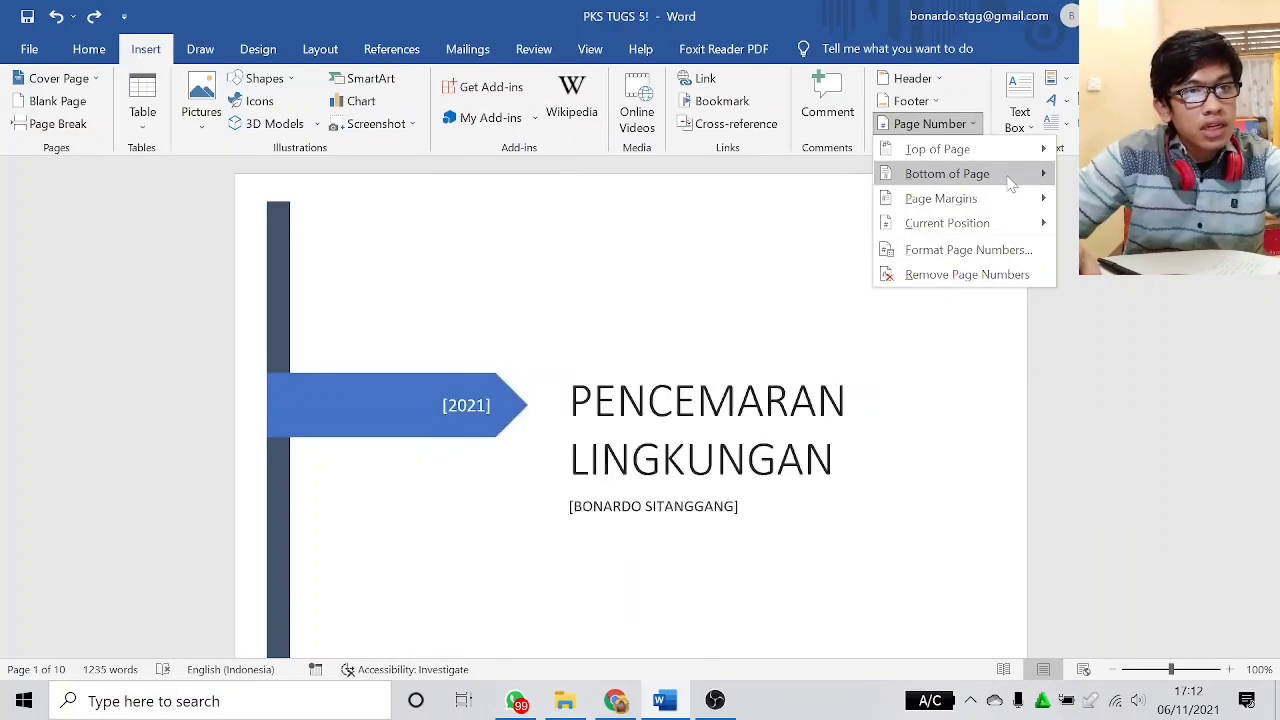
{"action": "mouse_move", "coordinate": [1012, 183]}
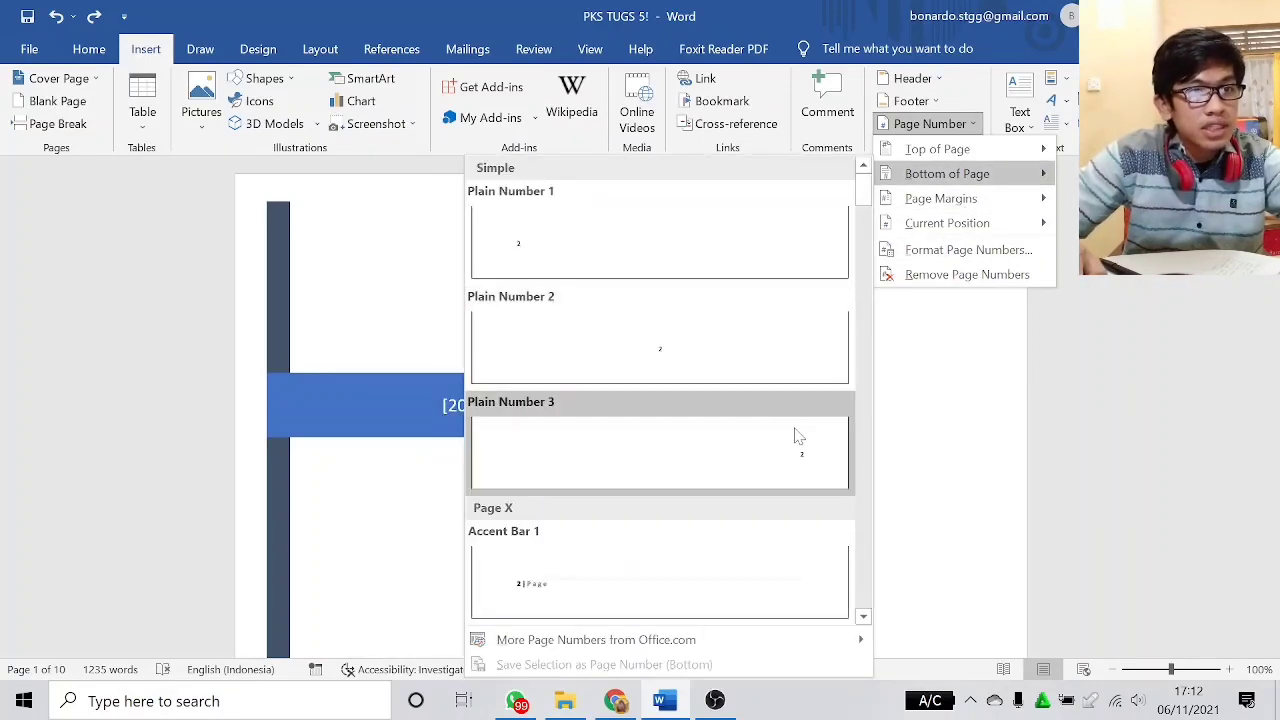
{"action": "left_click", "coordinate": [934, 412]}
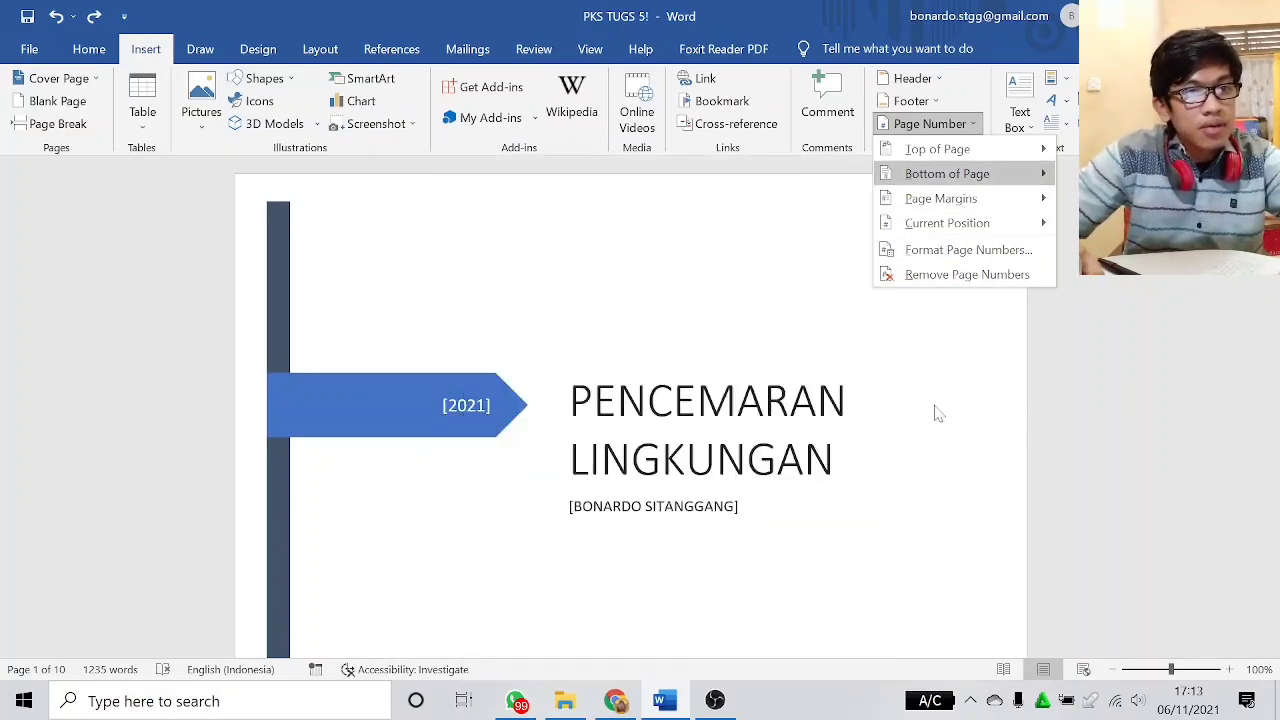
- Examine the footer page numbering across the front matter, table of contents and the PENDAHULUAN chapter, comparing its number formats
{"action": "scroll", "coordinate": [934, 406], "scroll_direction": "down", "scroll_amount": 2}
{"action": "scroll", "coordinate": [934, 404], "scroll_direction": "down", "scroll_amount": 15}
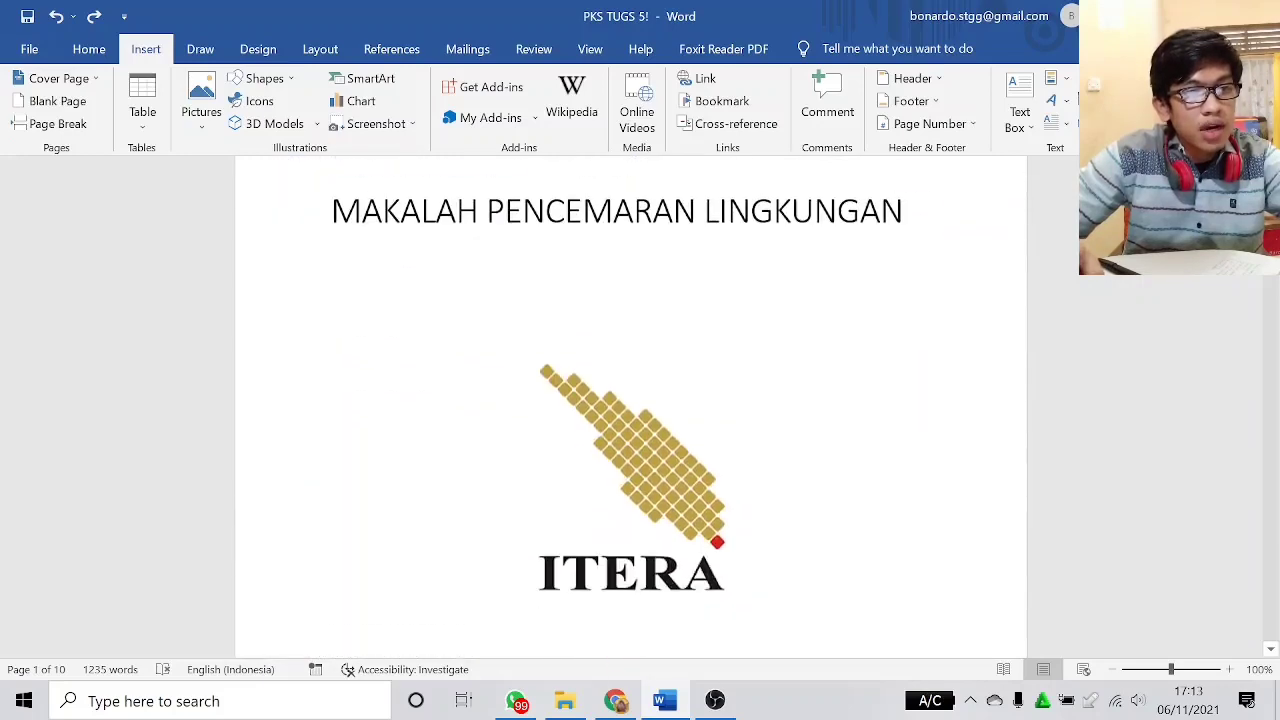
{"action": "scroll", "coordinate": [952, 436], "scroll_direction": "down", "scroll_amount": 5}
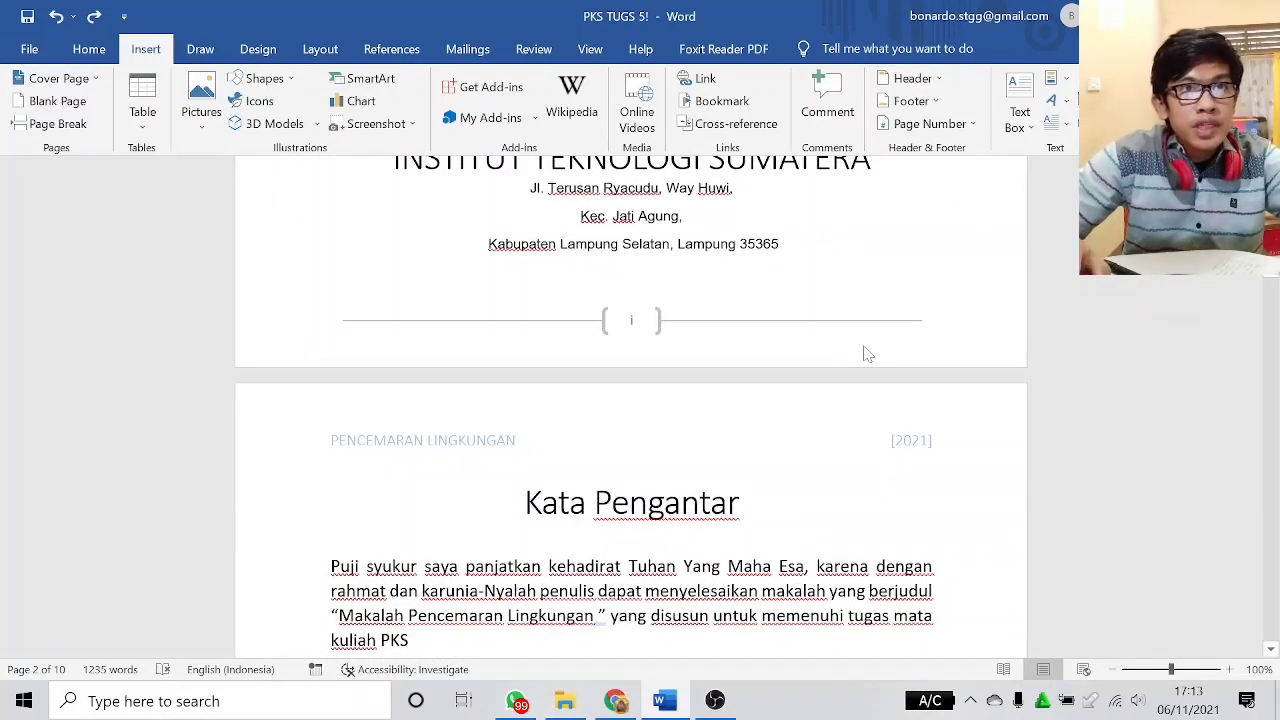
{"action": "scroll", "coordinate": [647, 336], "scroll_direction": "down", "scroll_amount": 20}
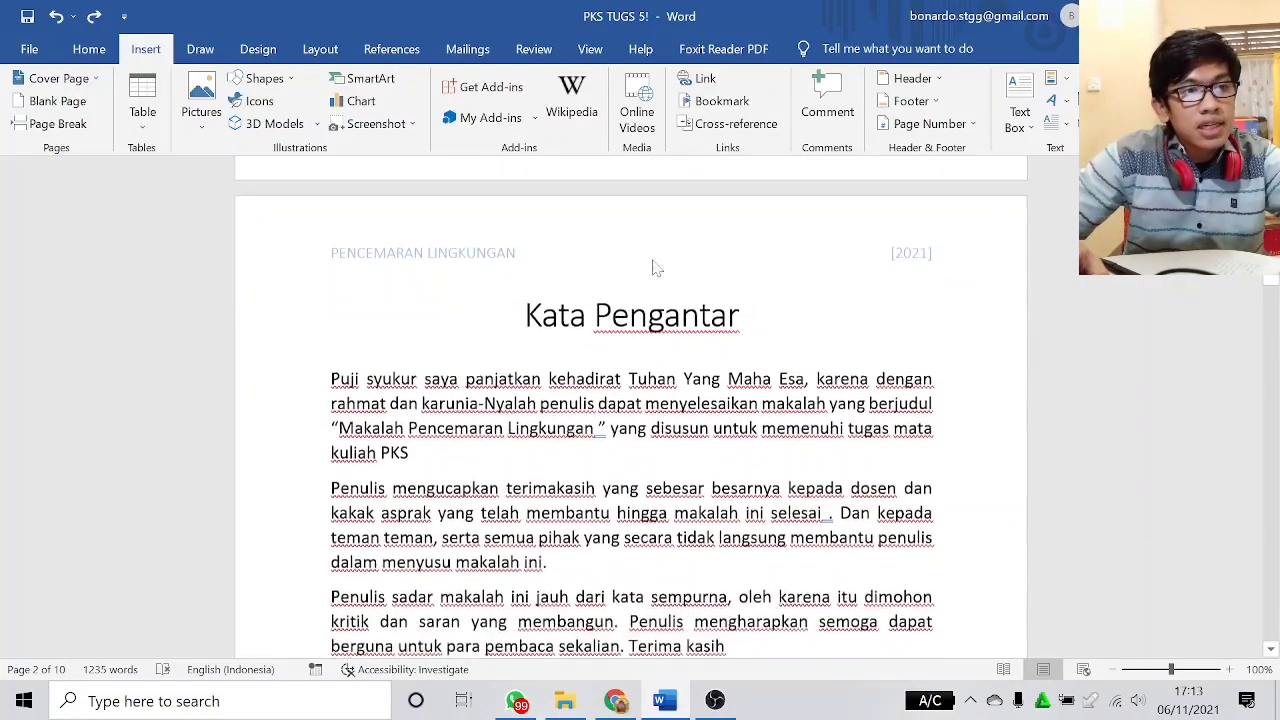
{"action": "scroll", "coordinate": [730, 492], "scroll_direction": "down", "scroll_amount": 15}
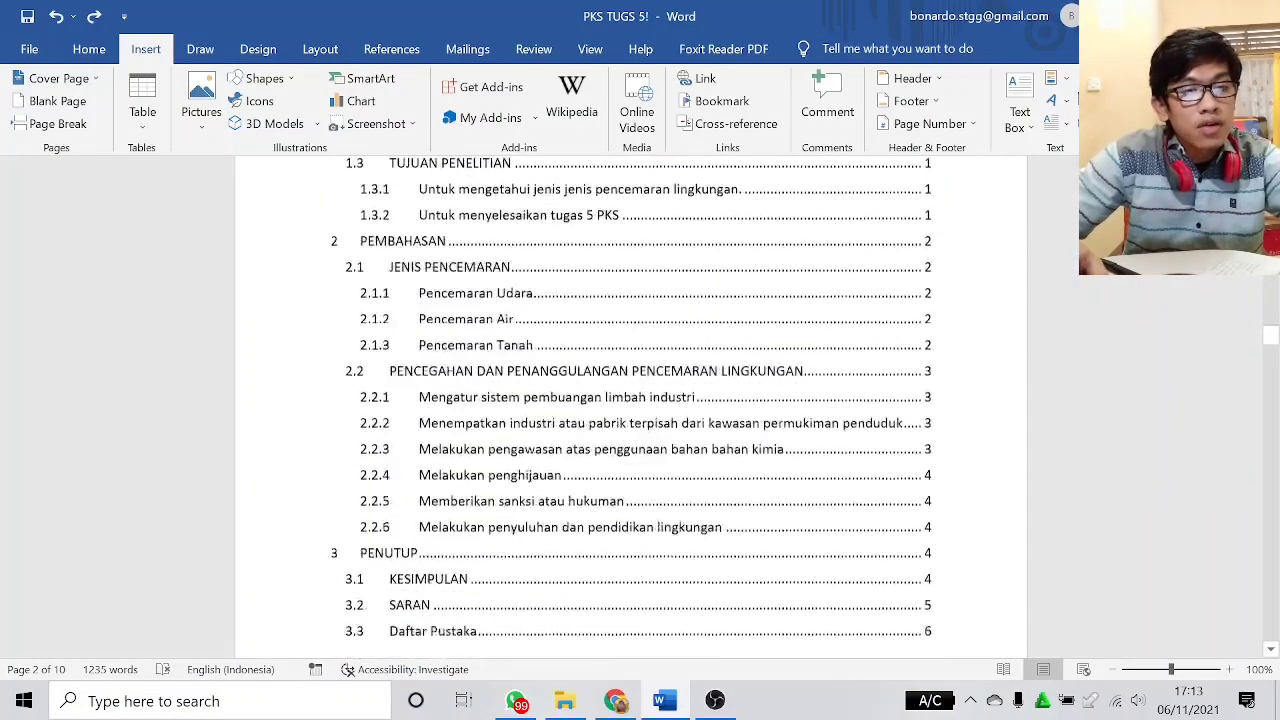
{"action": "scroll", "coordinate": [730, 492], "scroll_direction": "up", "scroll_amount": 3}
{"action": "scroll", "coordinate": [730, 492], "scroll_direction": "down", "scroll_amount": 8}
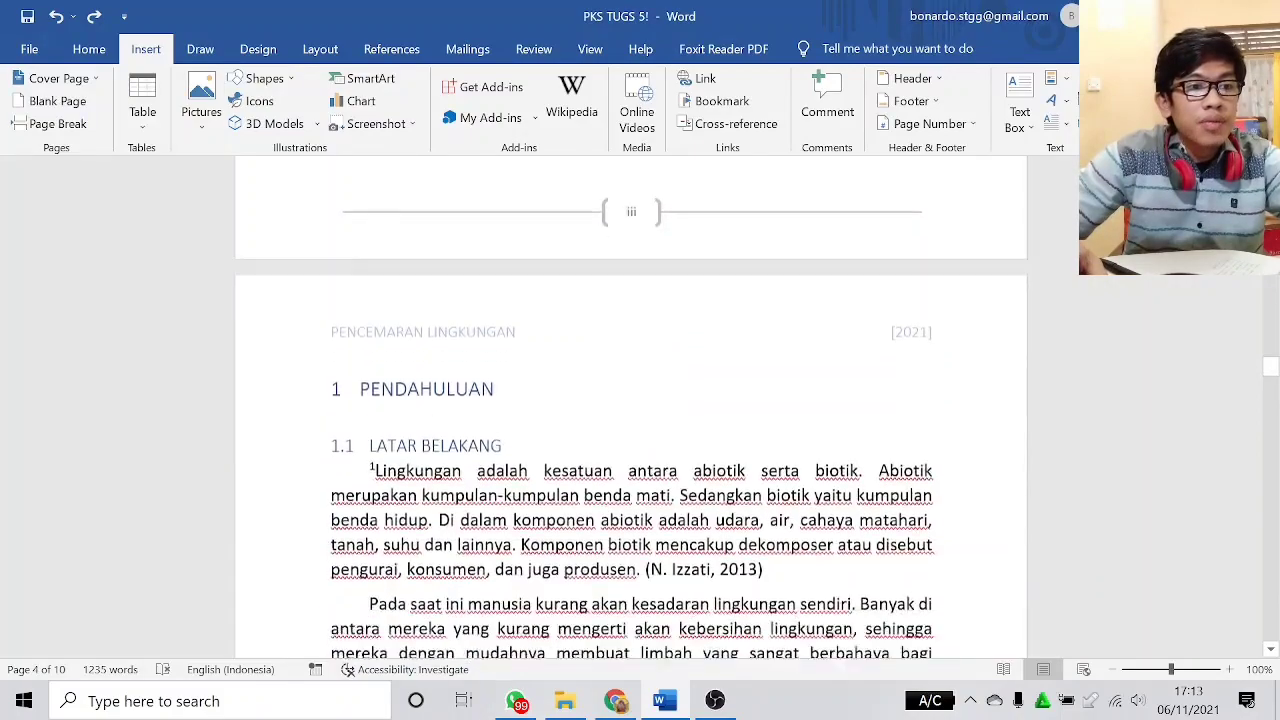
{"action": "scroll", "coordinate": [733, 500], "scroll_direction": "up", "scroll_amount": 7}
{"action": "scroll", "coordinate": [733, 511], "scroll_direction": "up", "scroll_amount": 5}
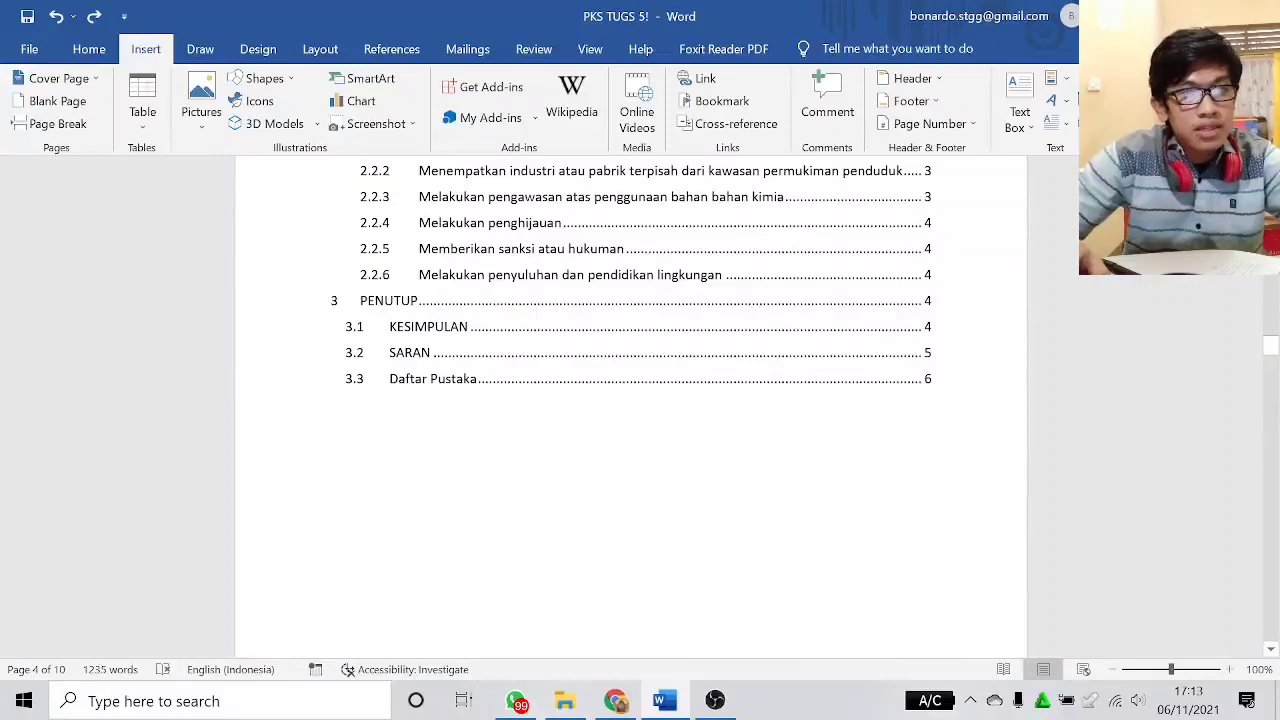
{"action": "scroll", "coordinate": [616, 508], "scroll_direction": "down", "scroll_amount": 3}
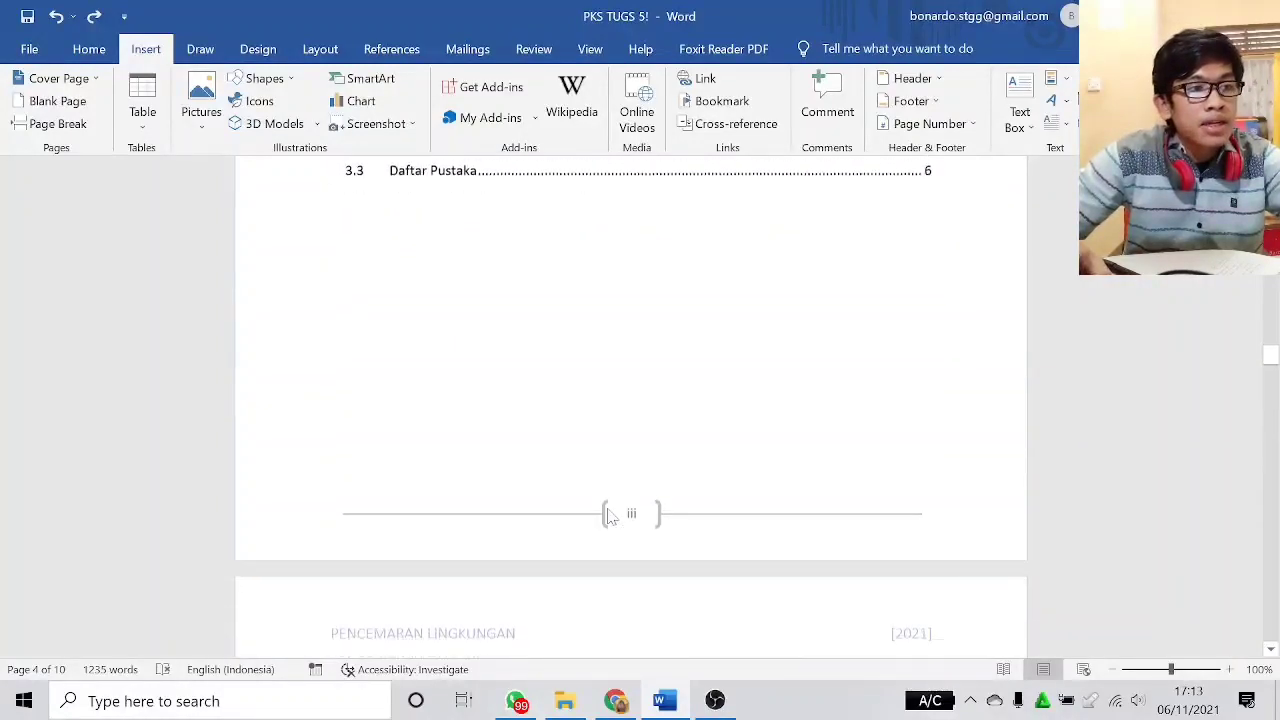
{"action": "scroll", "coordinate": [631, 450], "scroll_direction": "down", "scroll_amount": 3}
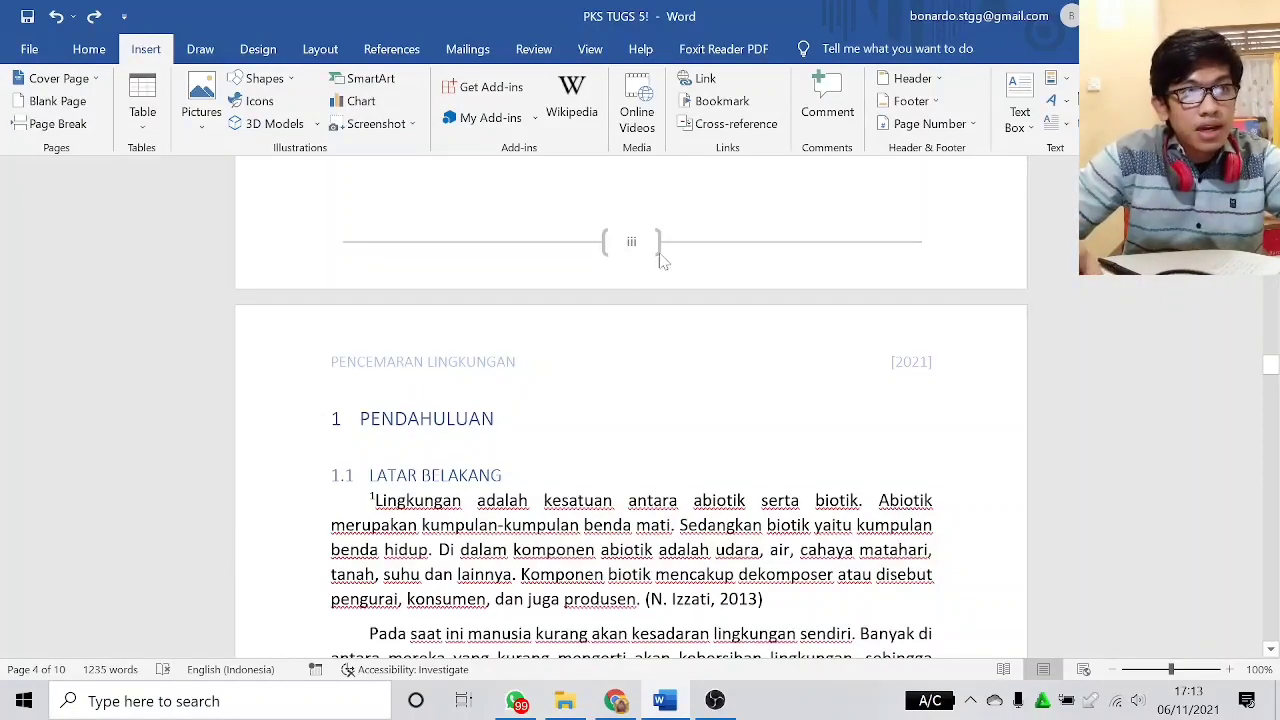
{"action": "scroll", "coordinate": [651, 264], "scroll_direction": "down", "scroll_amount": 14}
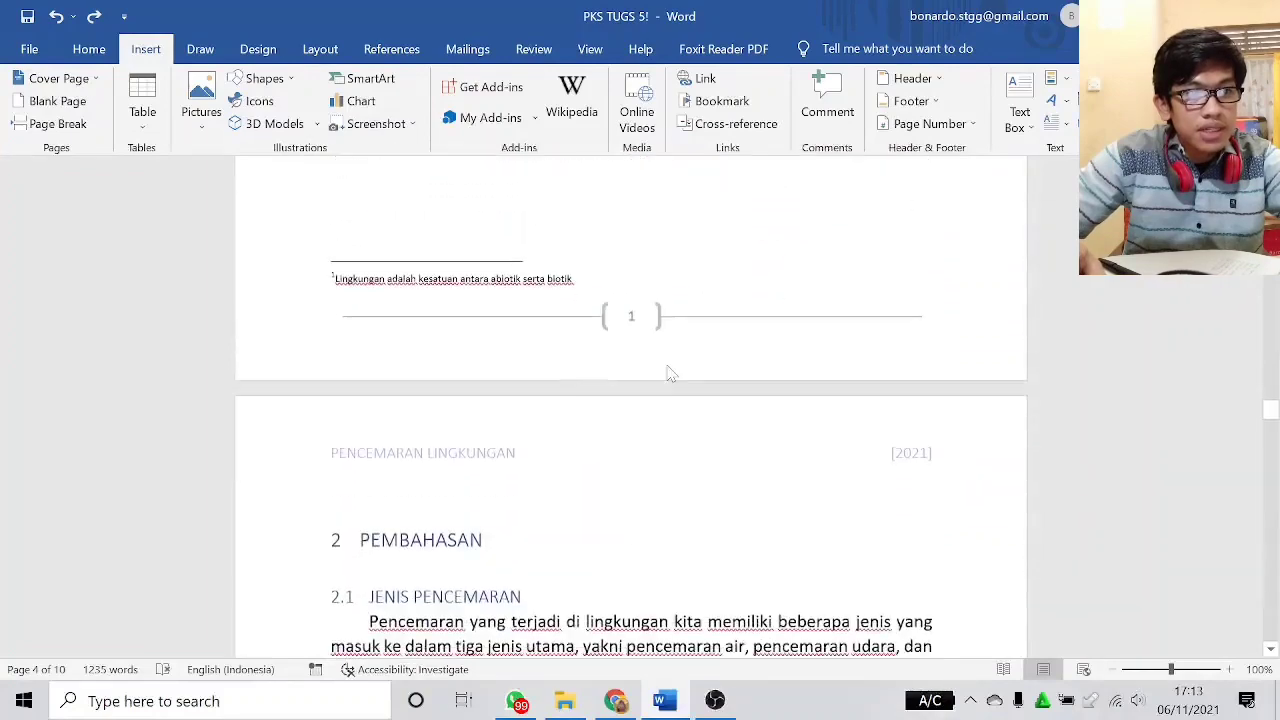
{"action": "scroll", "coordinate": [638, 290], "scroll_direction": "up", "scroll_amount": 14}
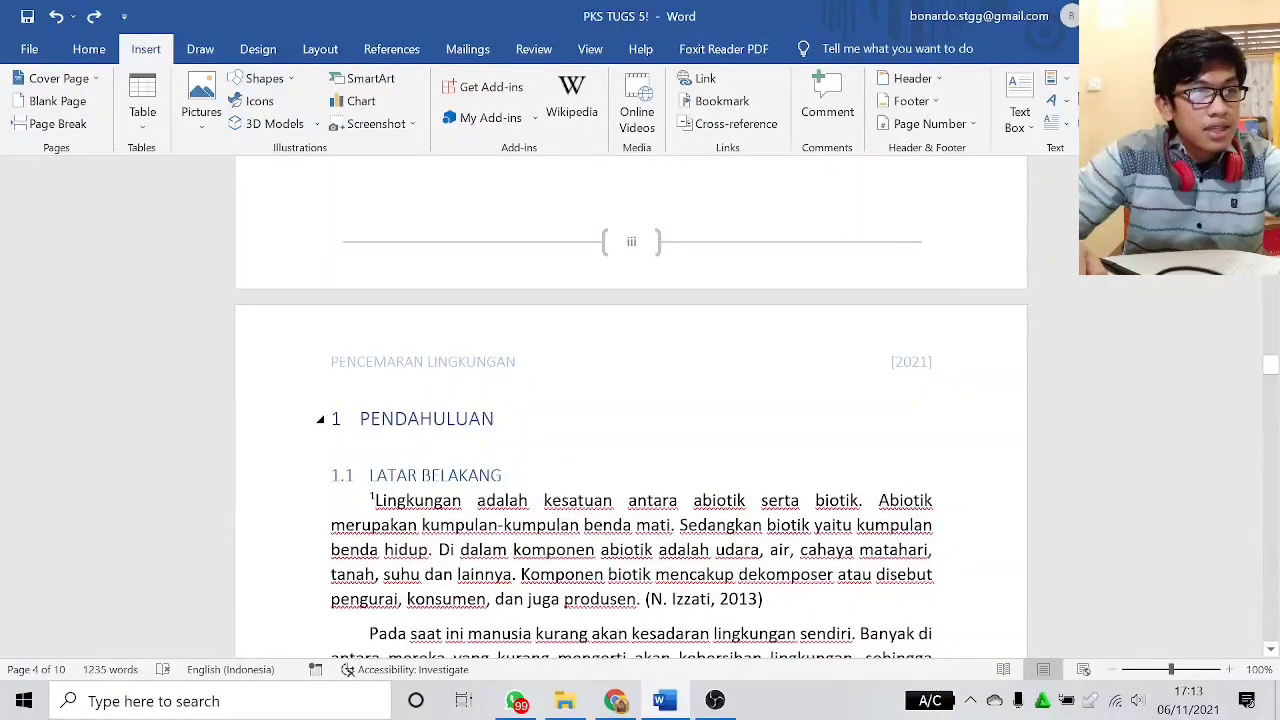
- Insert a Next Page section break at the PENDAHULUAN heading and check the pages around it
{"action": "left_click", "coordinate": [300, 424]}
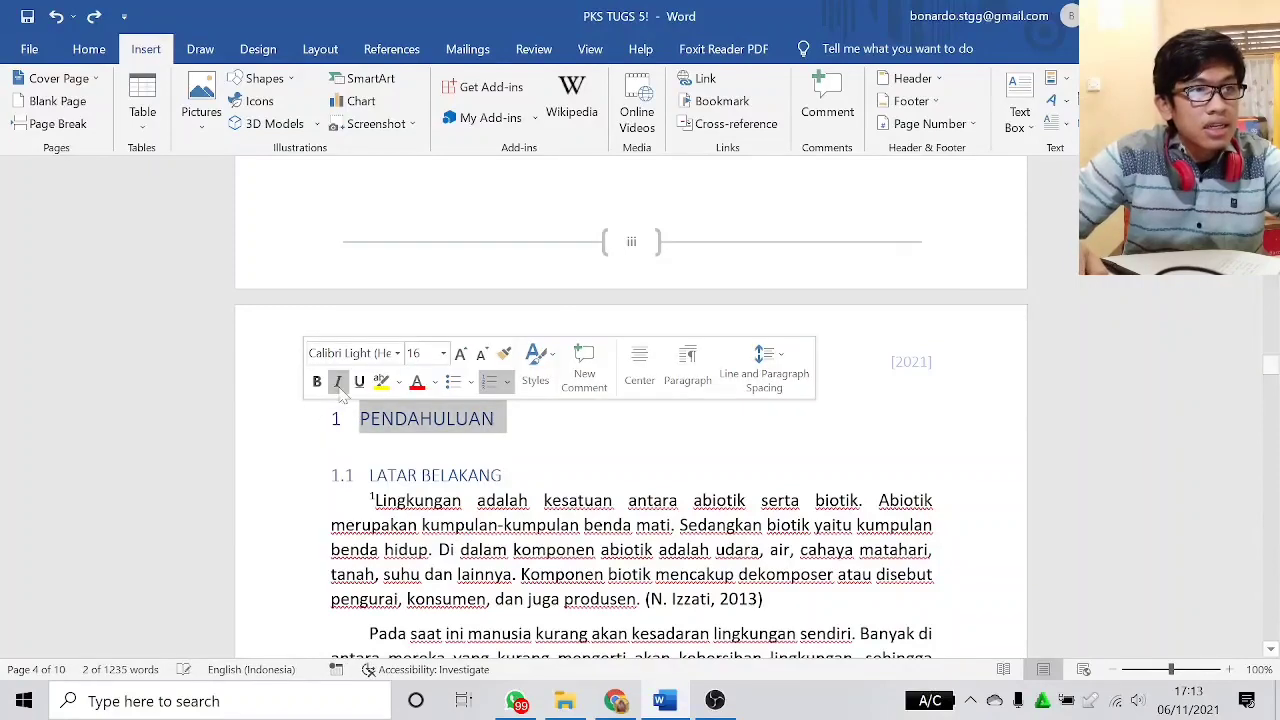
{"action": "left_click", "coordinate": [320, 49]}
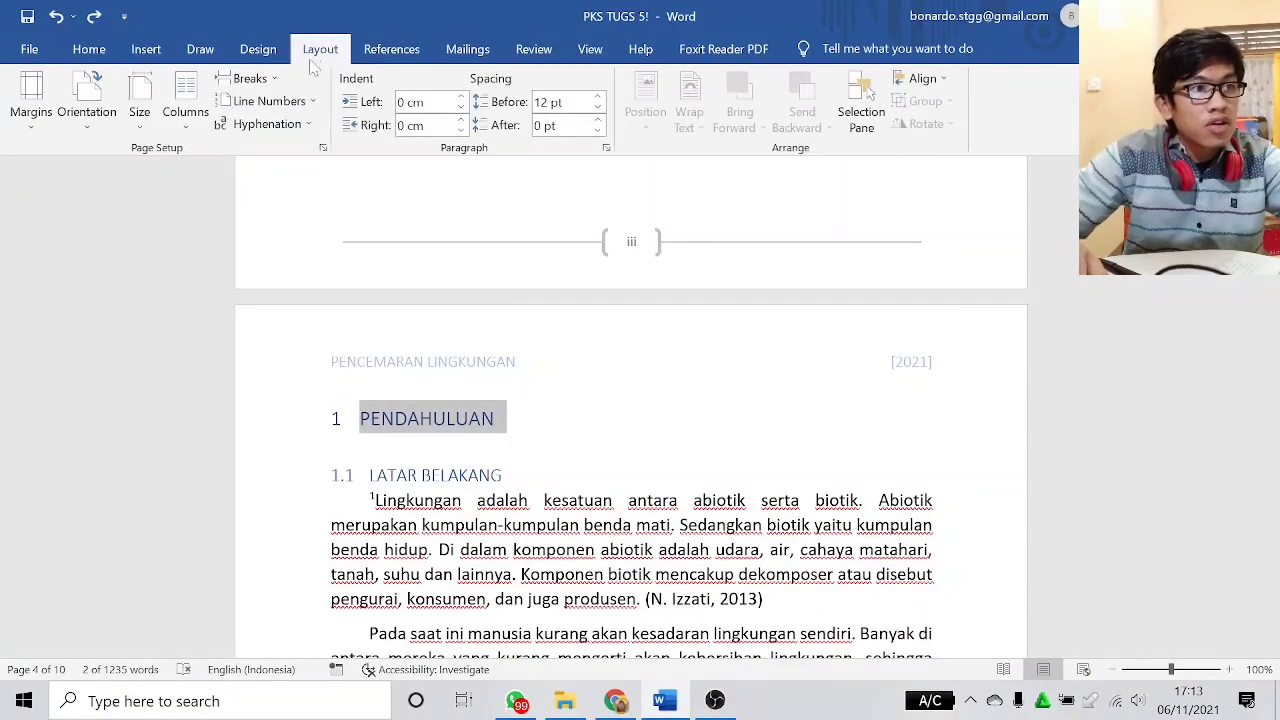
{"action": "left_click", "coordinate": [250, 78]}
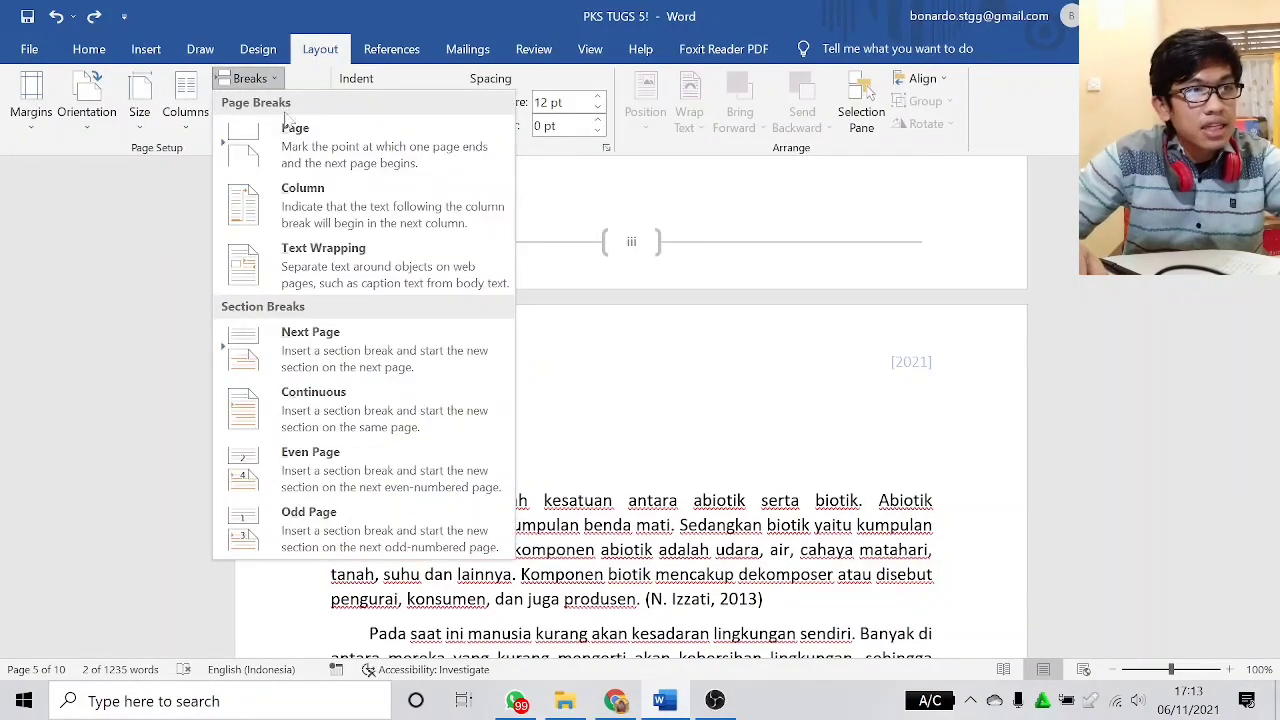
{"action": "left_click", "coordinate": [345, 362]}
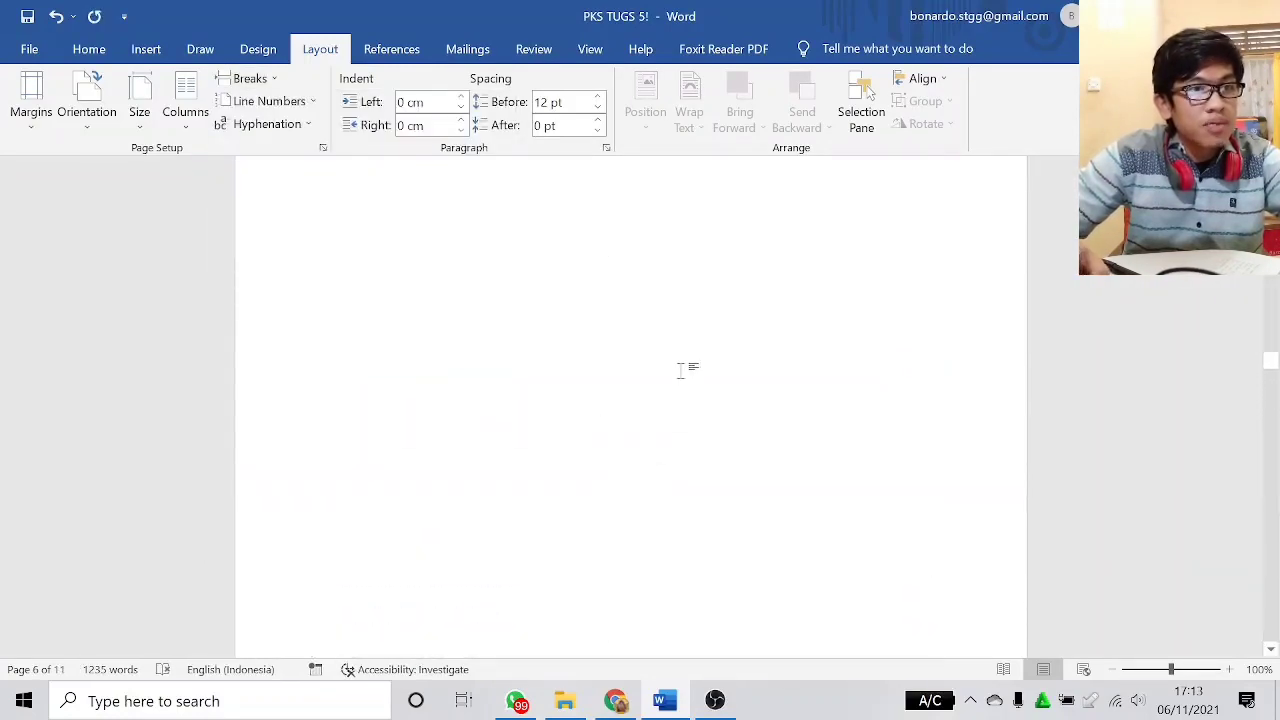
{"action": "scroll", "coordinate": [682, 371], "scroll_direction": "up", "scroll_amount": 6}
{"action": "scroll", "coordinate": [685, 378], "scroll_direction": "down", "scroll_amount": 6}
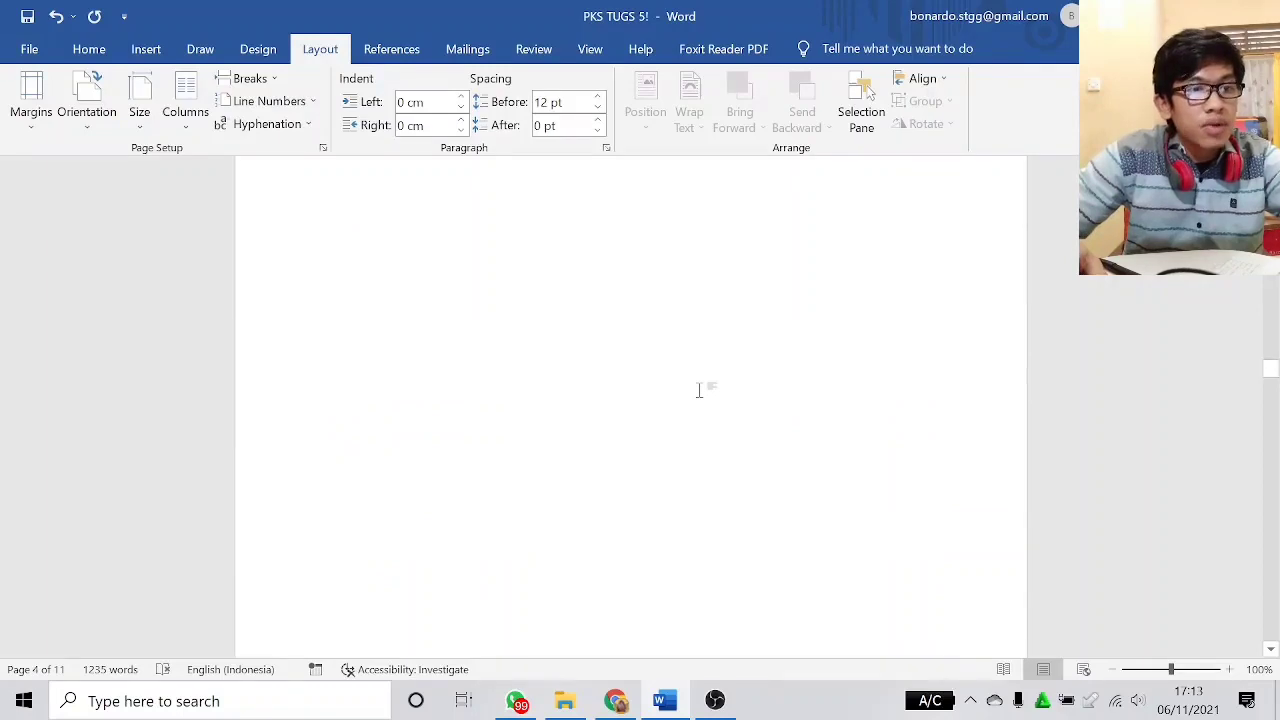
{"action": "scroll", "coordinate": [700, 397], "scroll_direction": "down", "scroll_amount": 5}
{"action": "scroll", "coordinate": [486, 366], "scroll_direction": "up", "scroll_amount": 5}
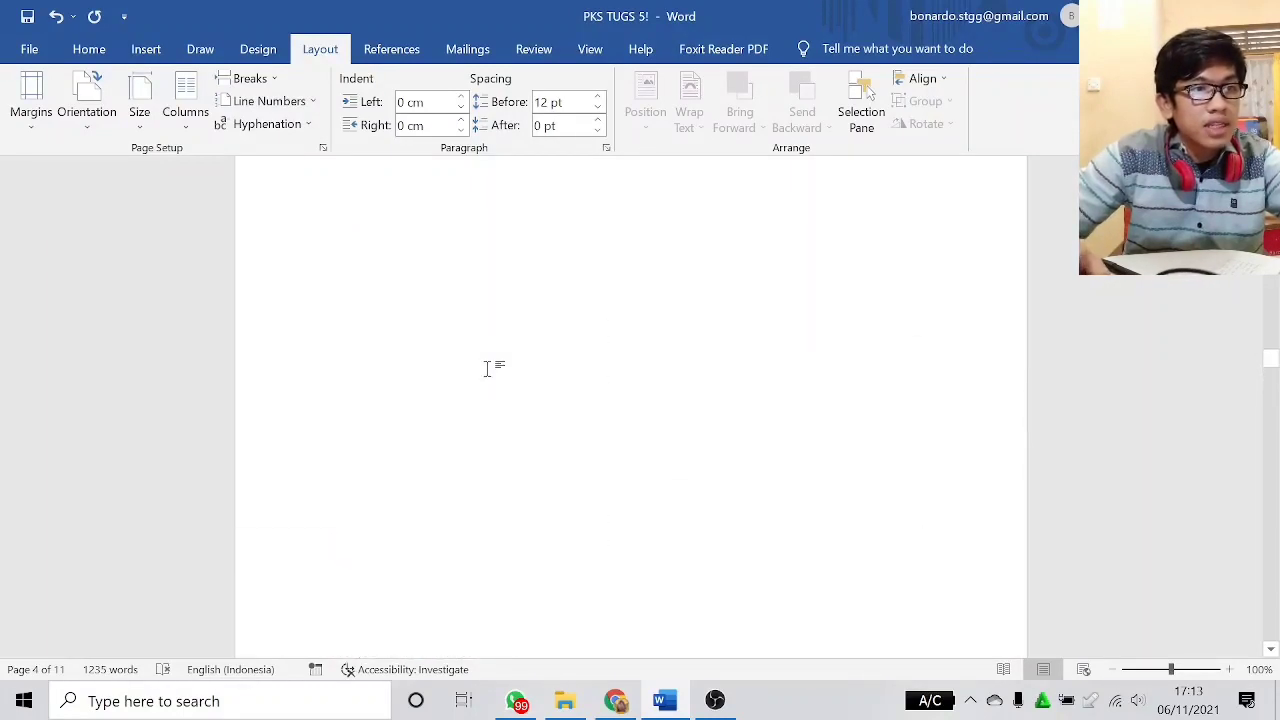
- Open the Section 2 header for editing, check the neighbouring section headers and footers, and turn off Link to Previous
{"action": "scroll", "coordinate": [487, 369], "scroll_direction": "up", "scroll_amount": 5}
{"action": "double_click", "coordinate": [370, 408]}
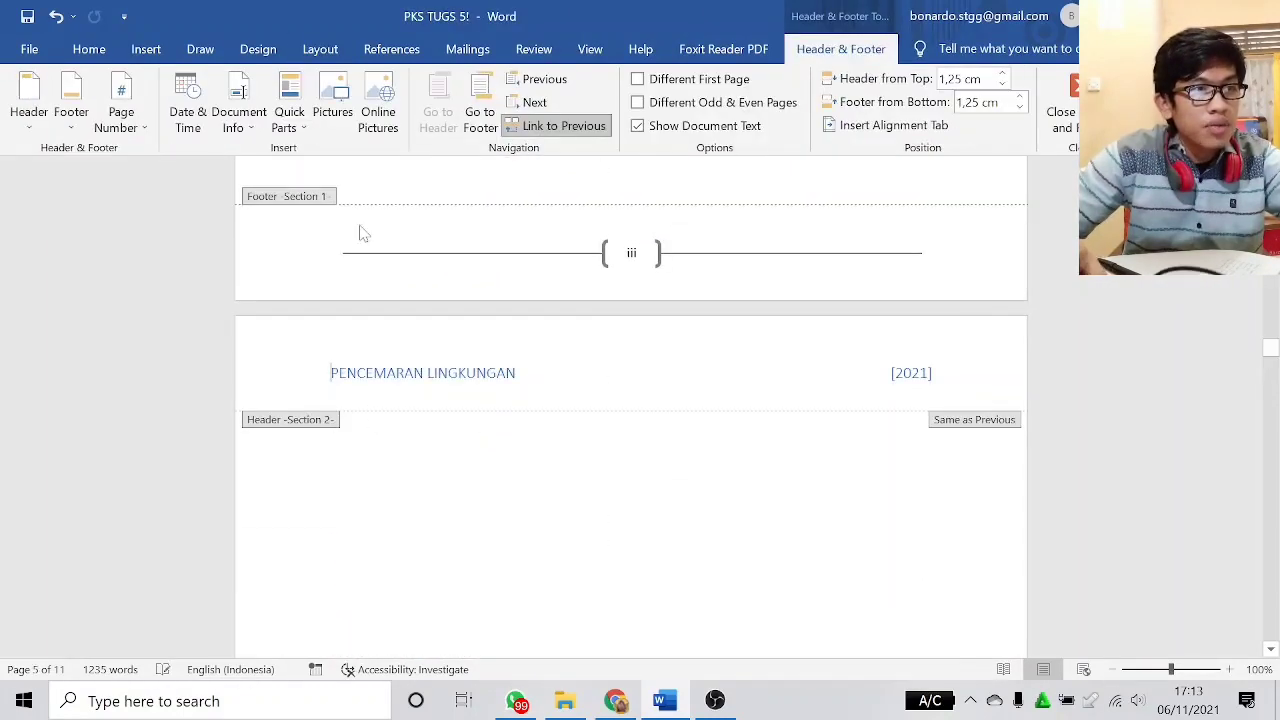
{"action": "scroll", "coordinate": [431, 480], "scroll_direction": "down", "scroll_amount": 10}
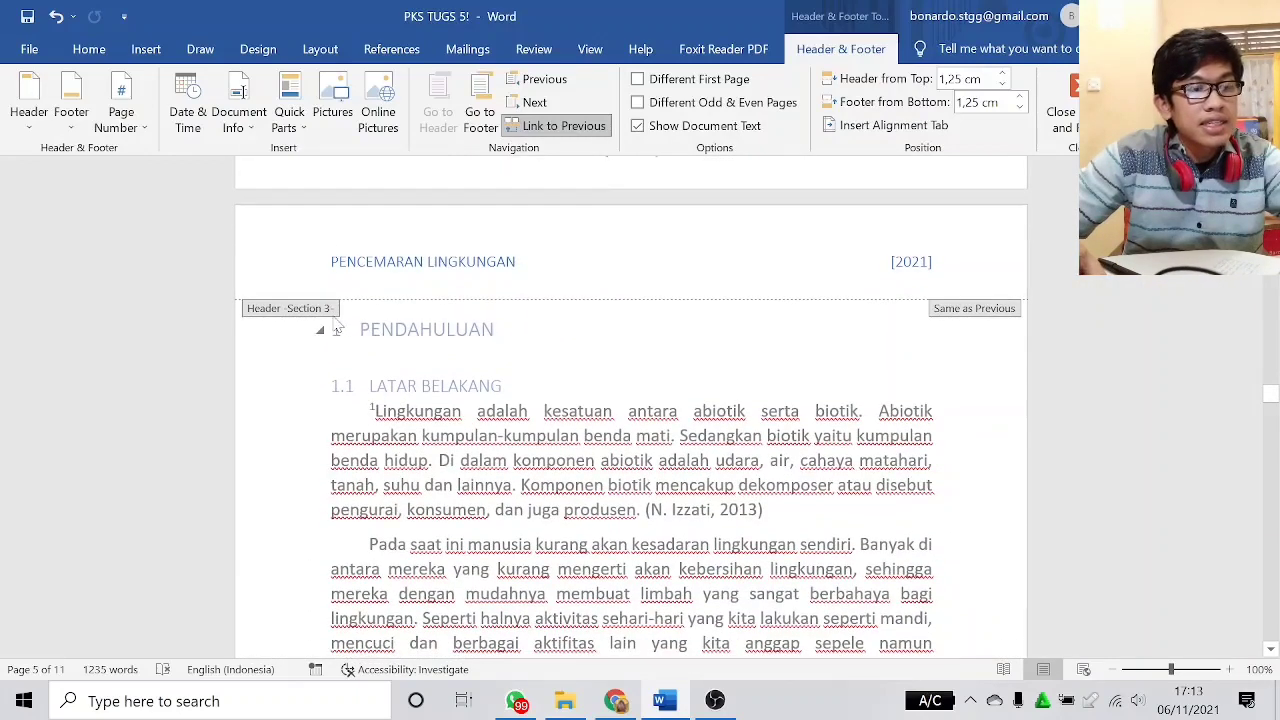
{"action": "scroll", "coordinate": [337, 328], "scroll_direction": "up", "scroll_amount": 4}
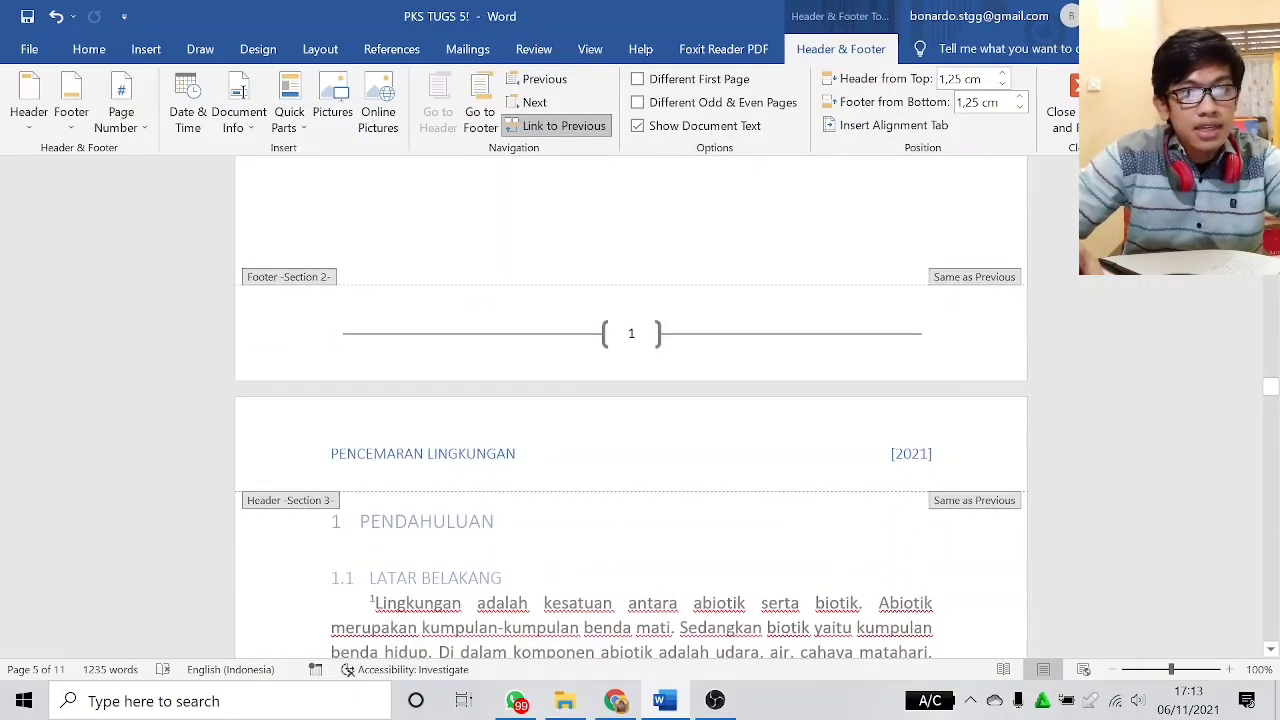
{"action": "scroll", "coordinate": [631, 405], "scroll_direction": "up", "scroll_amount": 1}
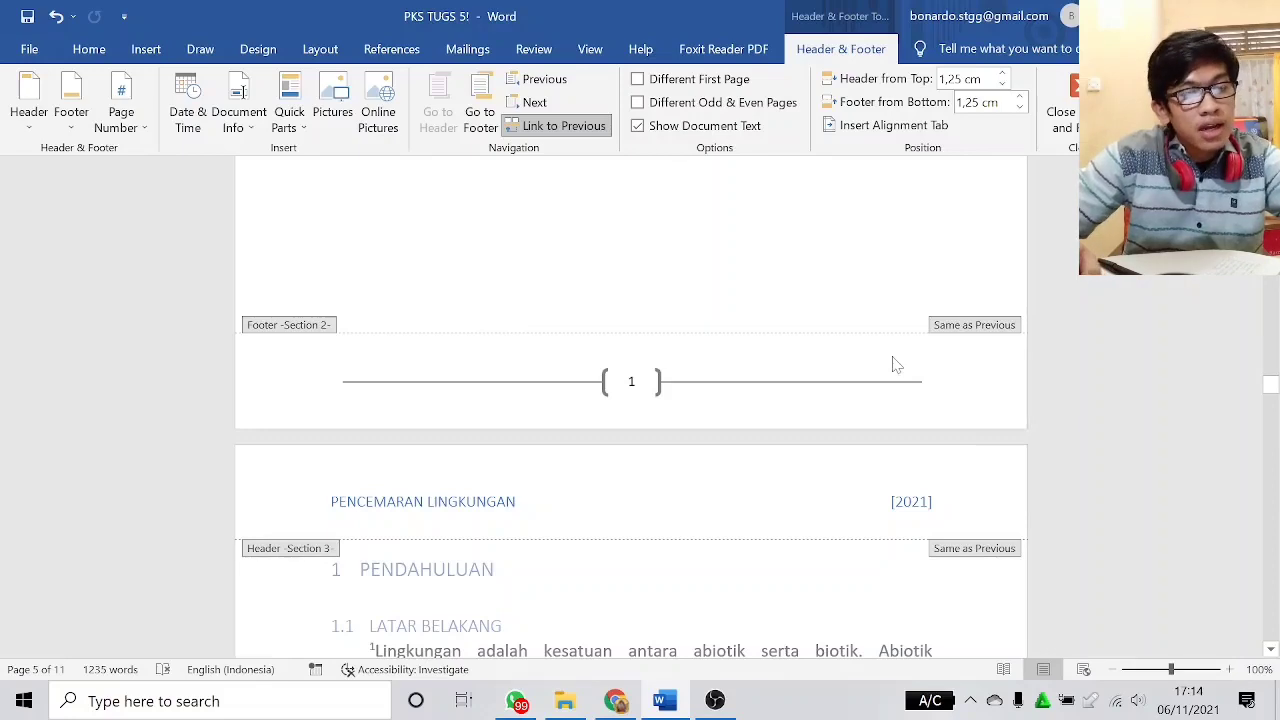
{"action": "scroll", "coordinate": [815, 287], "scroll_direction": "up", "scroll_amount": 2}
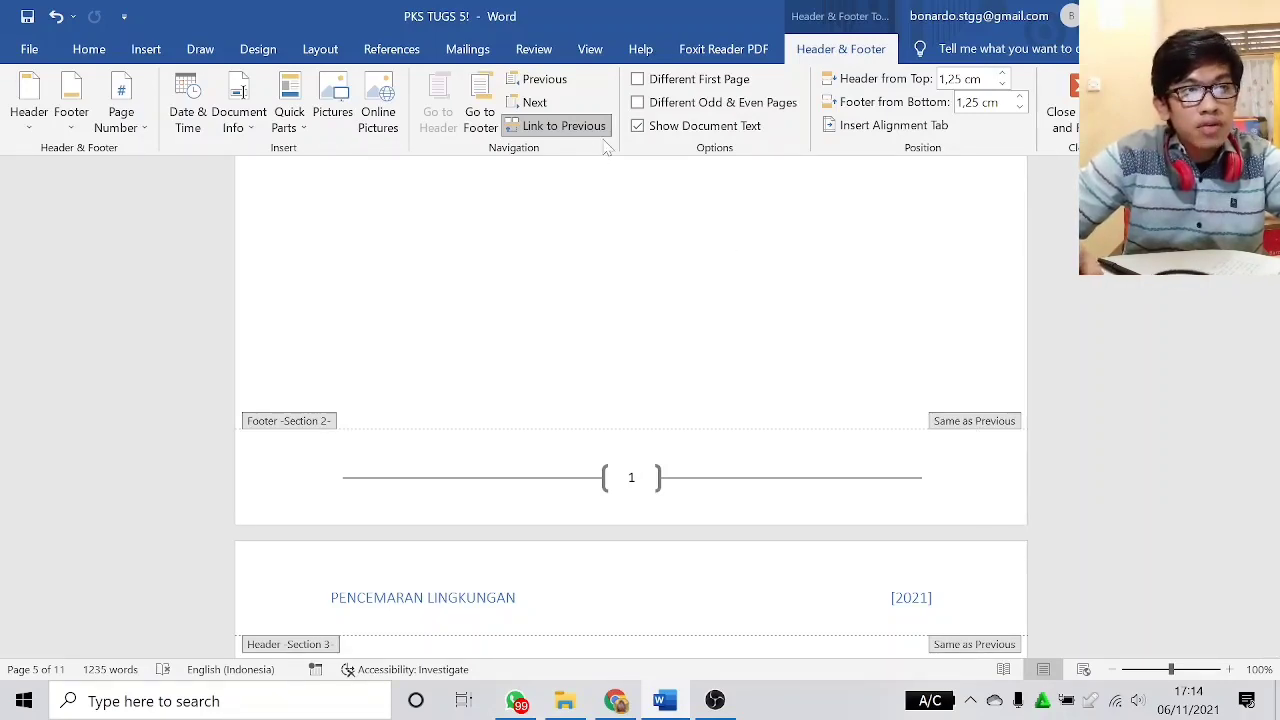
{"action": "left_click", "coordinate": [558, 130]}
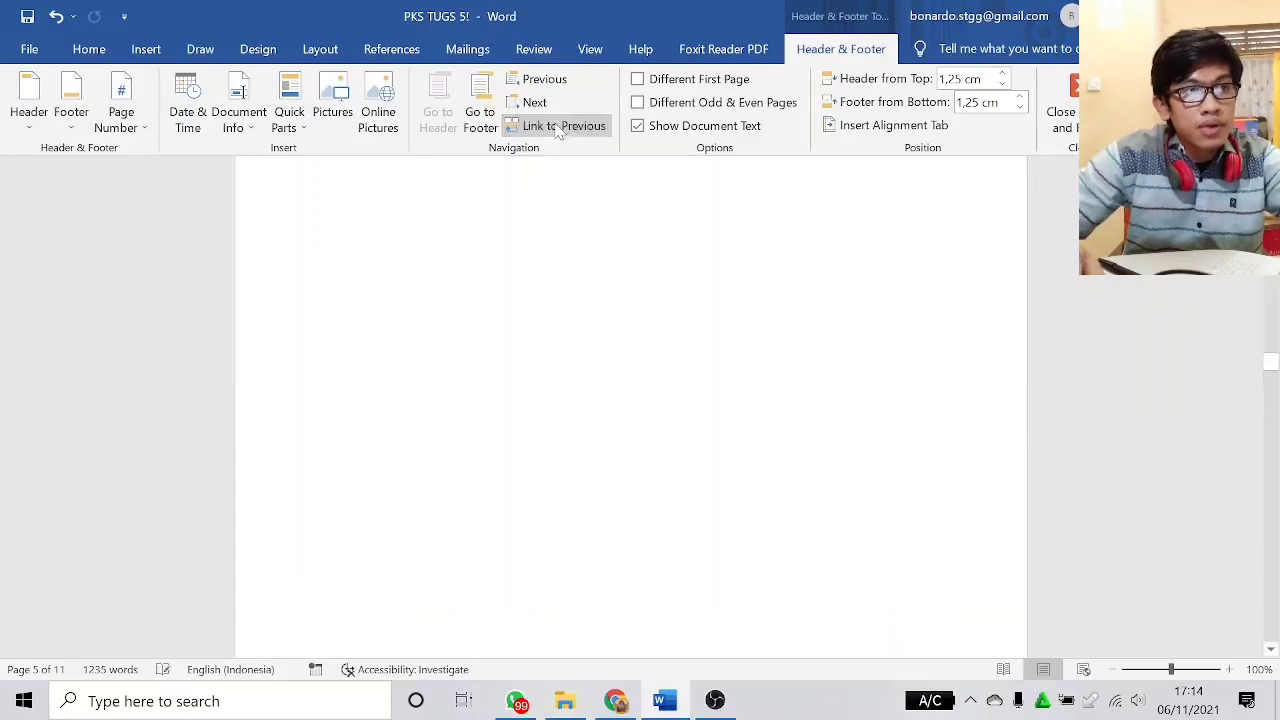
- Turn off Link to Previous for the Section 2 footer and compare it with the footers and headers of the neighbouring sections
{"action": "left_click", "coordinate": [481, 112]}
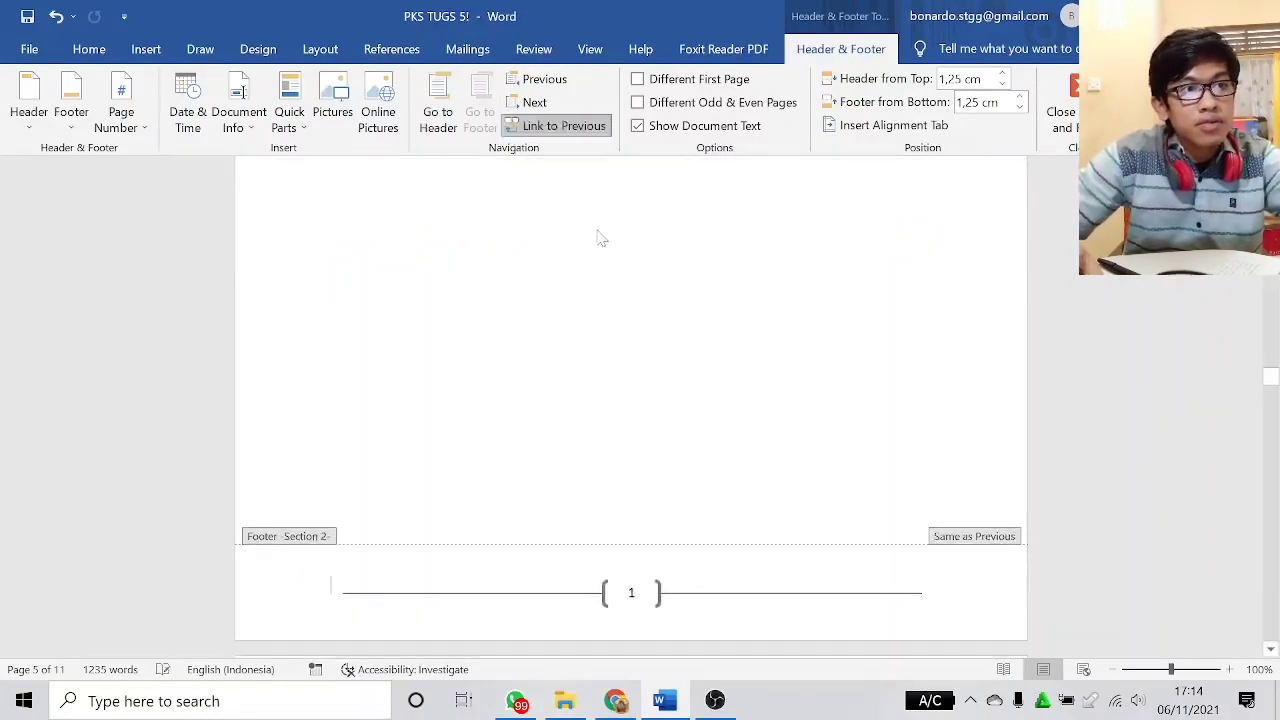
{"action": "left_click", "coordinate": [558, 128]}
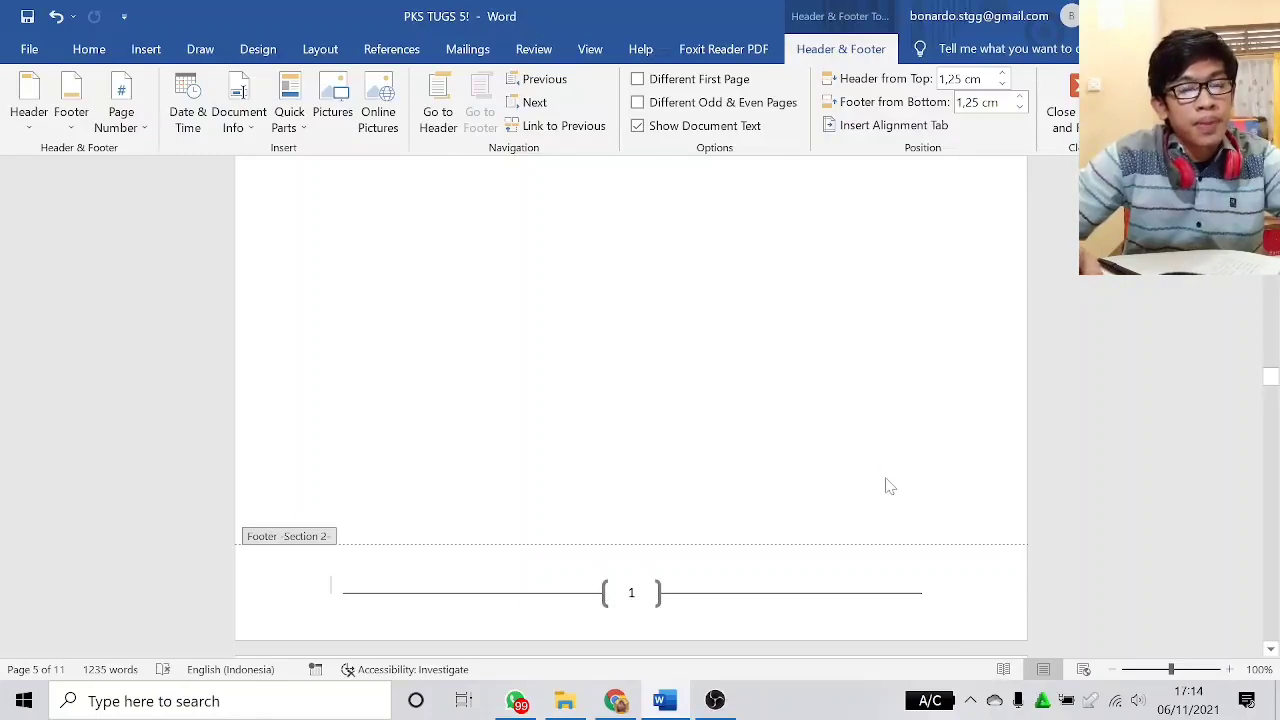
{"action": "scroll", "coordinate": [885, 487], "scroll_direction": "up", "scroll_amount": 3}
{"action": "scroll", "coordinate": [877, 580], "scroll_direction": "down", "scroll_amount": 4}
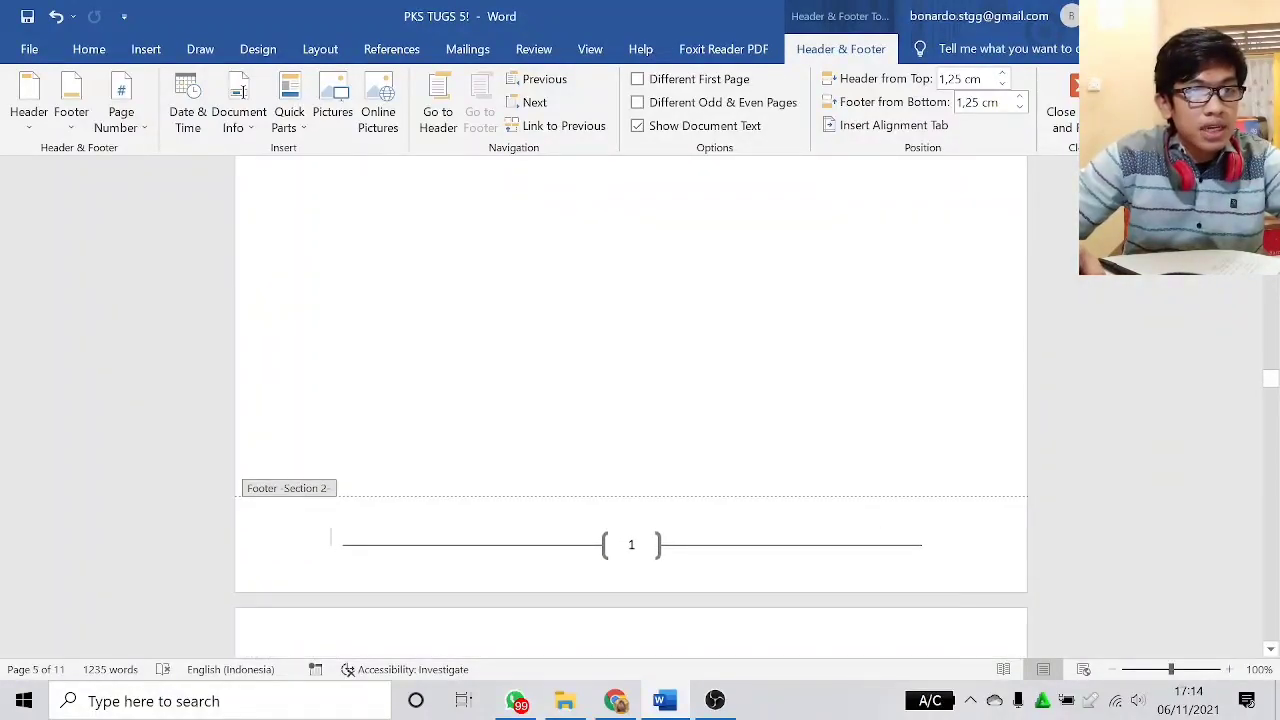
{"action": "scroll", "coordinate": [877, 584], "scroll_direction": "up", "scroll_amount": 3}
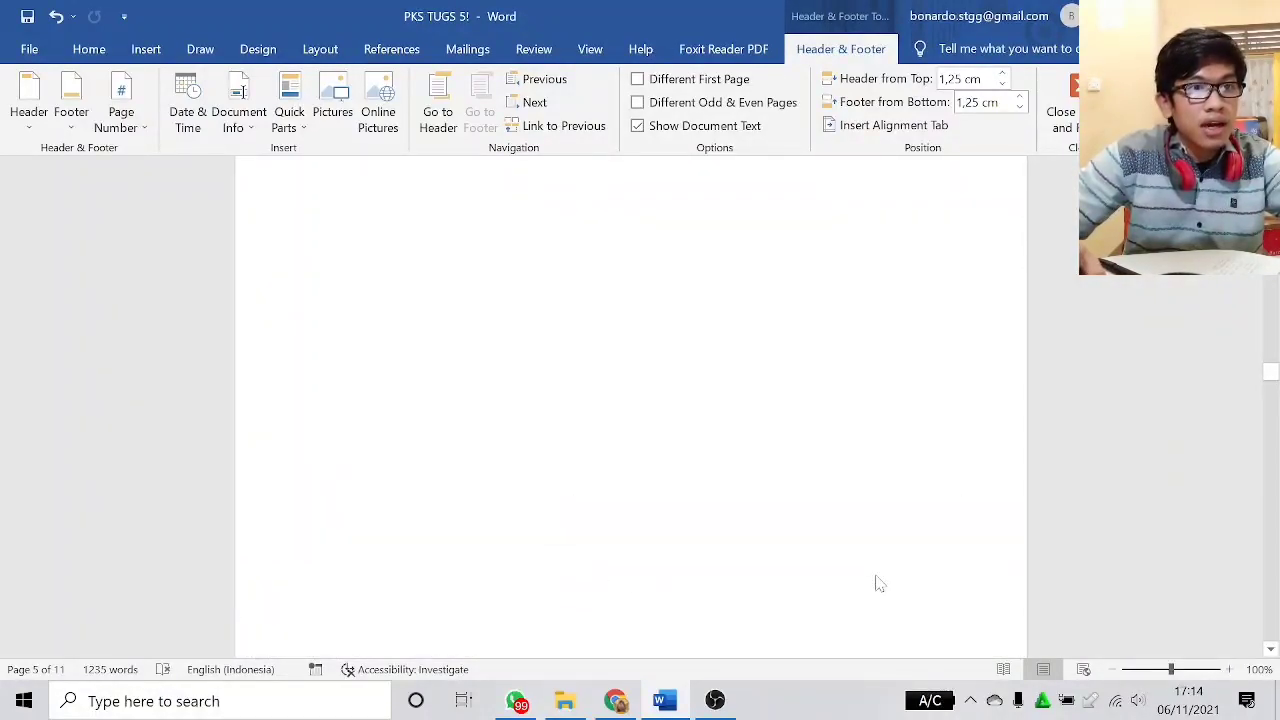
{"action": "scroll", "coordinate": [879, 584], "scroll_direction": "up", "scroll_amount": 5}
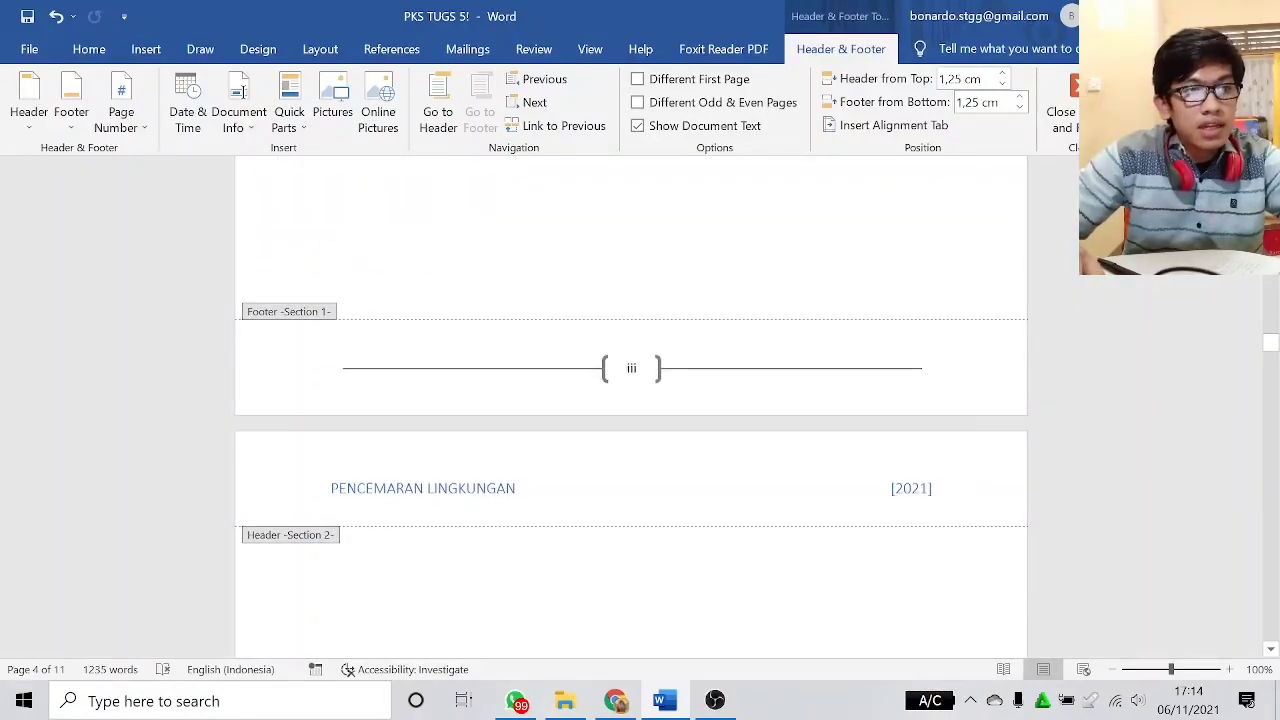
{"action": "scroll", "coordinate": [743, 463], "scroll_direction": "down", "scroll_amount": 15}
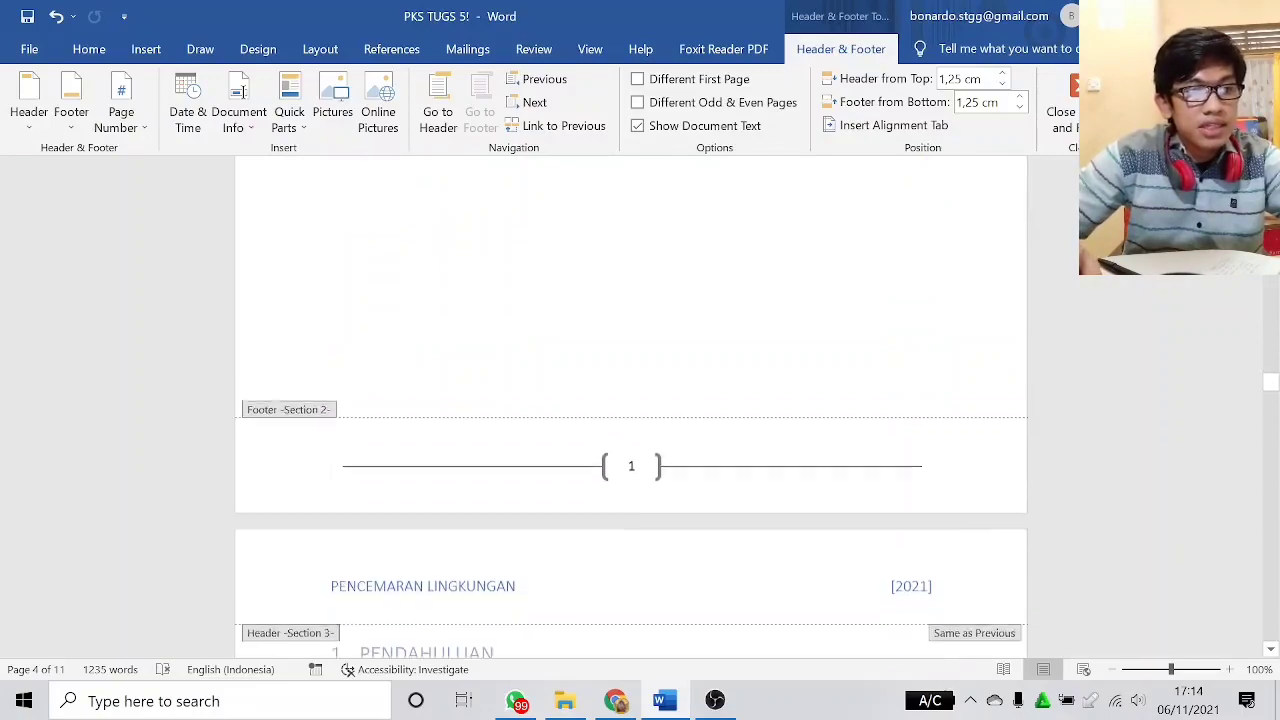
{"action": "scroll", "coordinate": [688, 335], "scroll_direction": "up", "scroll_amount": 3}
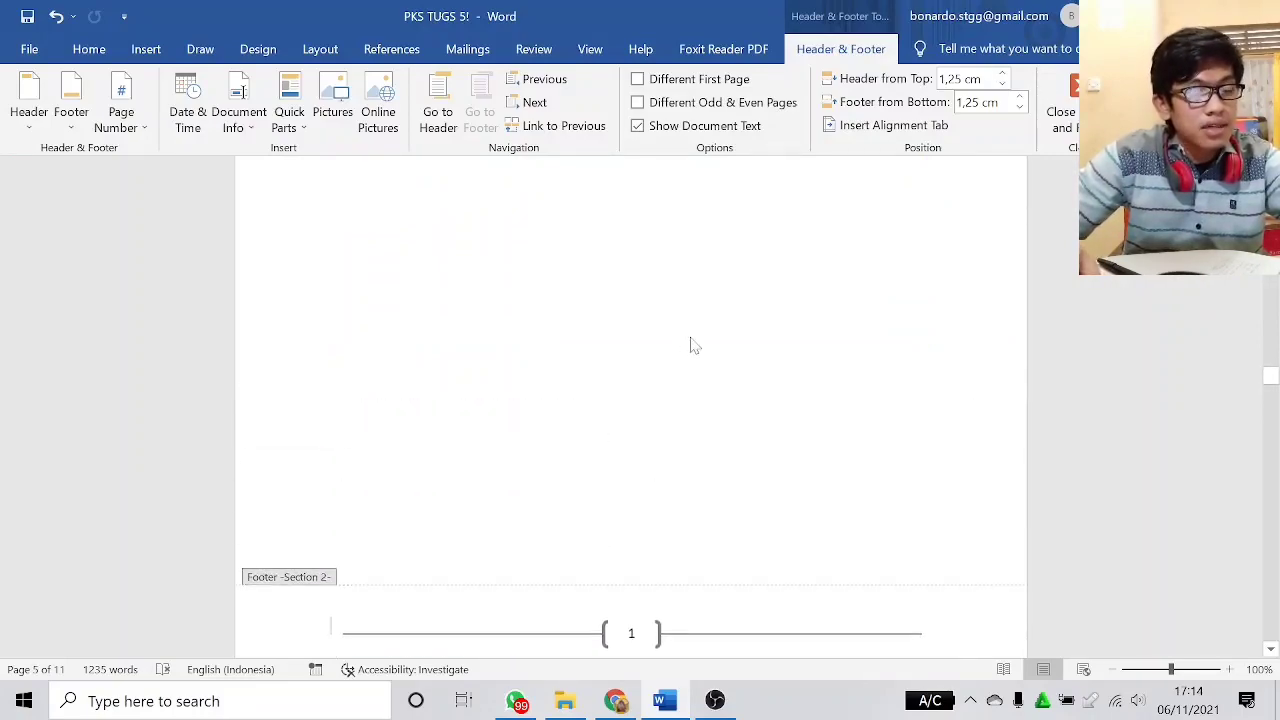
- Leave header and footer editing and undo the section break inserted at the PENDAHULUAN heading
{"action": "double_click", "coordinate": [669, 337]}
{"action": "key", "text": "ctrl+z"}
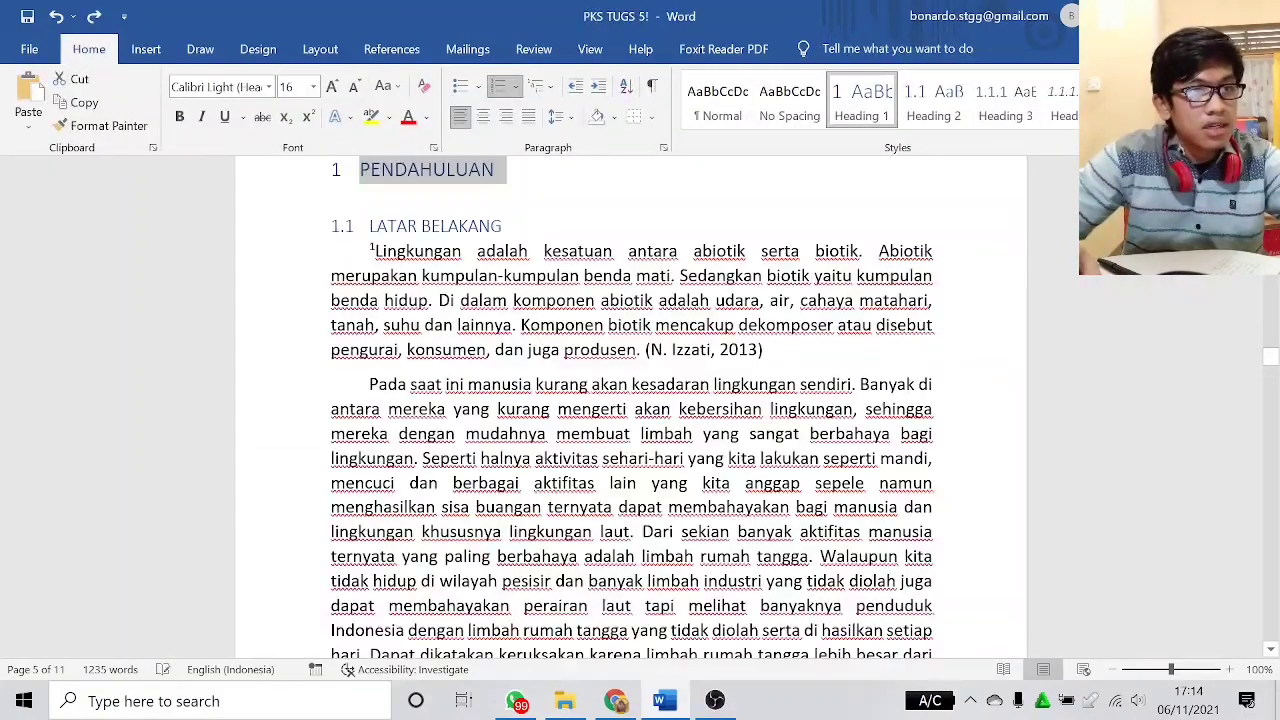
{"action": "scroll", "coordinate": [693, 365], "scroll_direction": "up", "scroll_amount": 6}
{"action": "scroll", "coordinate": [691, 400], "scroll_direction": "down", "scroll_amount": 2}
{"action": "scroll", "coordinate": [691, 414], "scroll_direction": "down", "scroll_amount": 3}
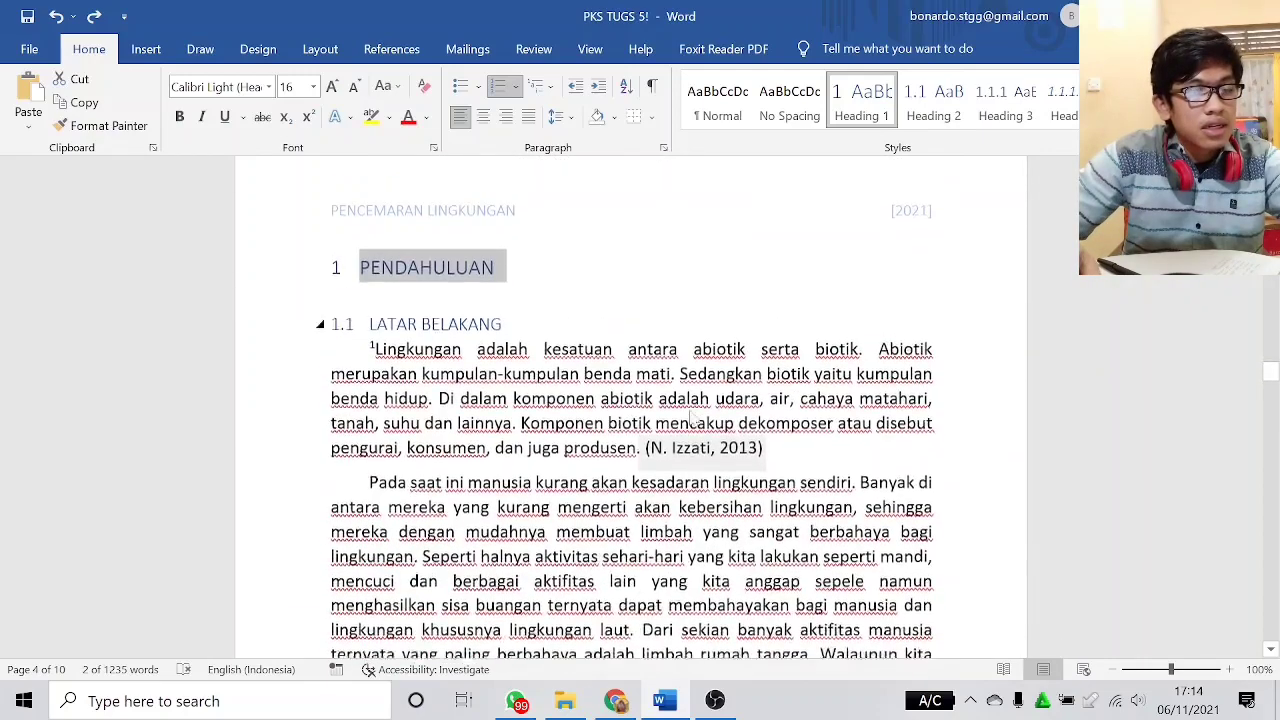
- Check the page number format of the table of contents section and the number formats available for it
{"action": "scroll", "coordinate": [629, 329], "scroll_direction": "up", "scroll_amount": 6}
{"action": "left_click", "coordinate": [714, 322]}
{"action": "double_click", "coordinate": [714, 322]}
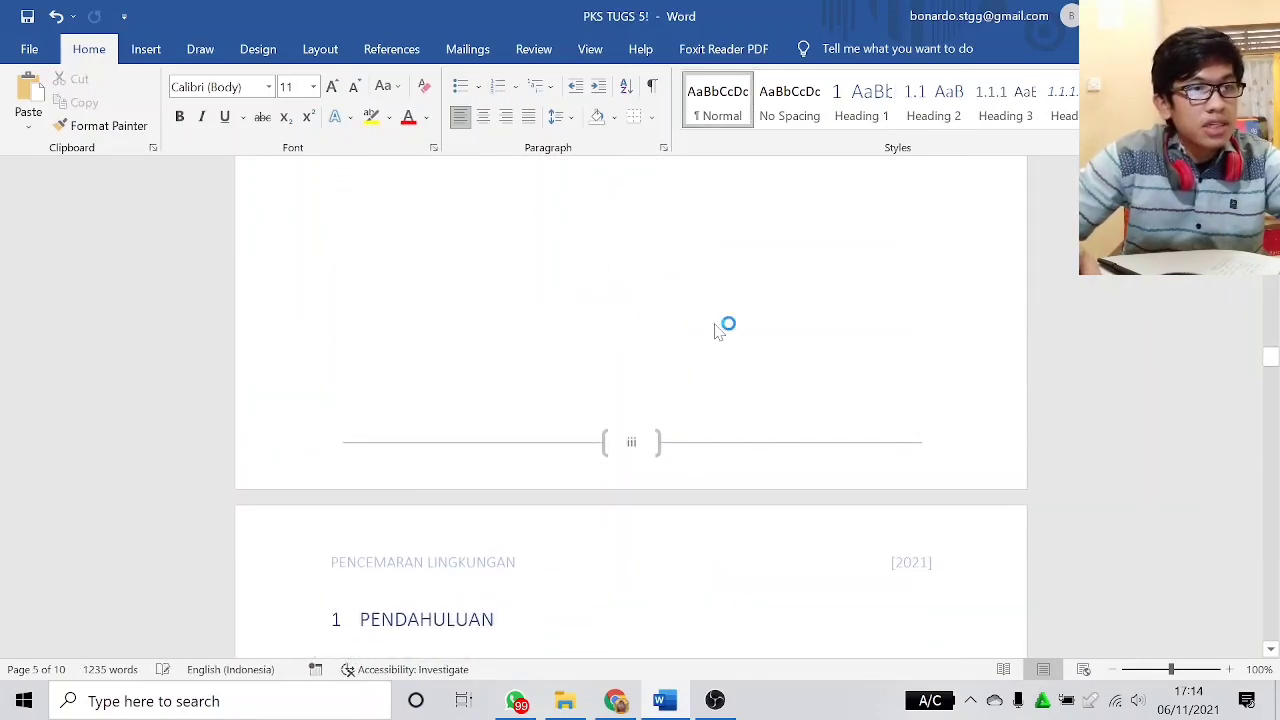
{"action": "left_click", "coordinate": [811, 594]}
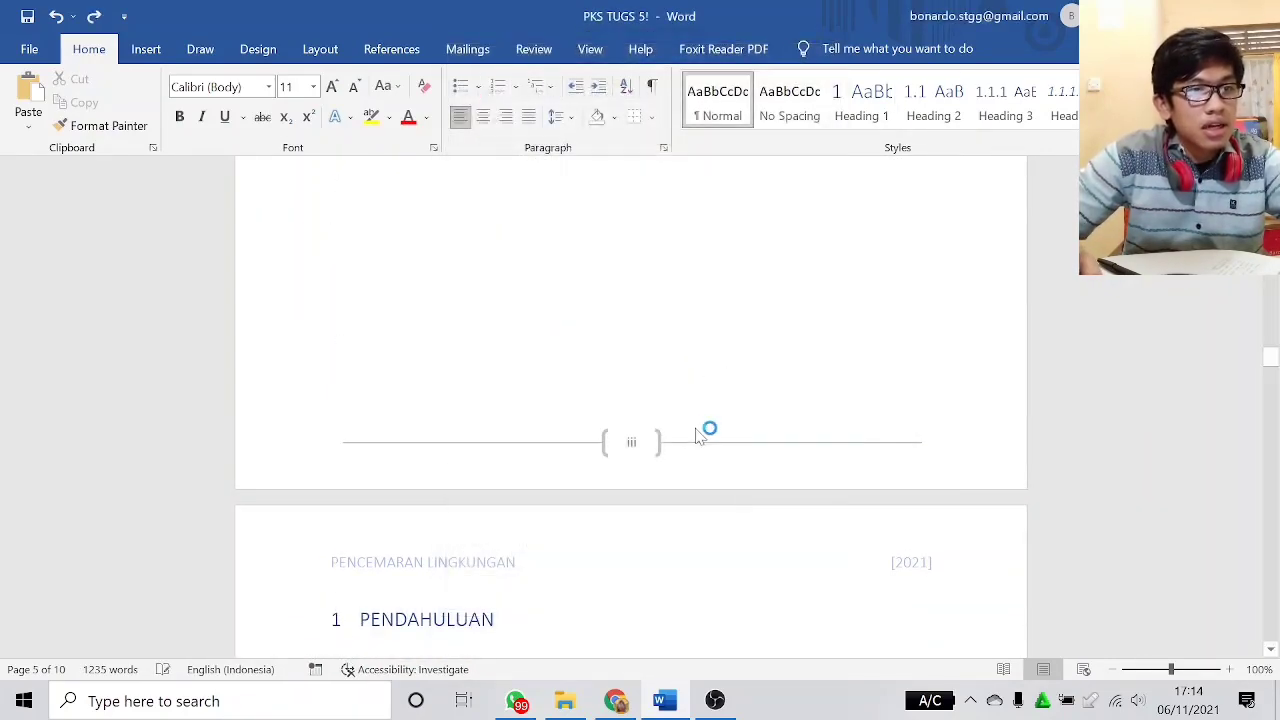
{"action": "left_click", "coordinate": [146, 48]}
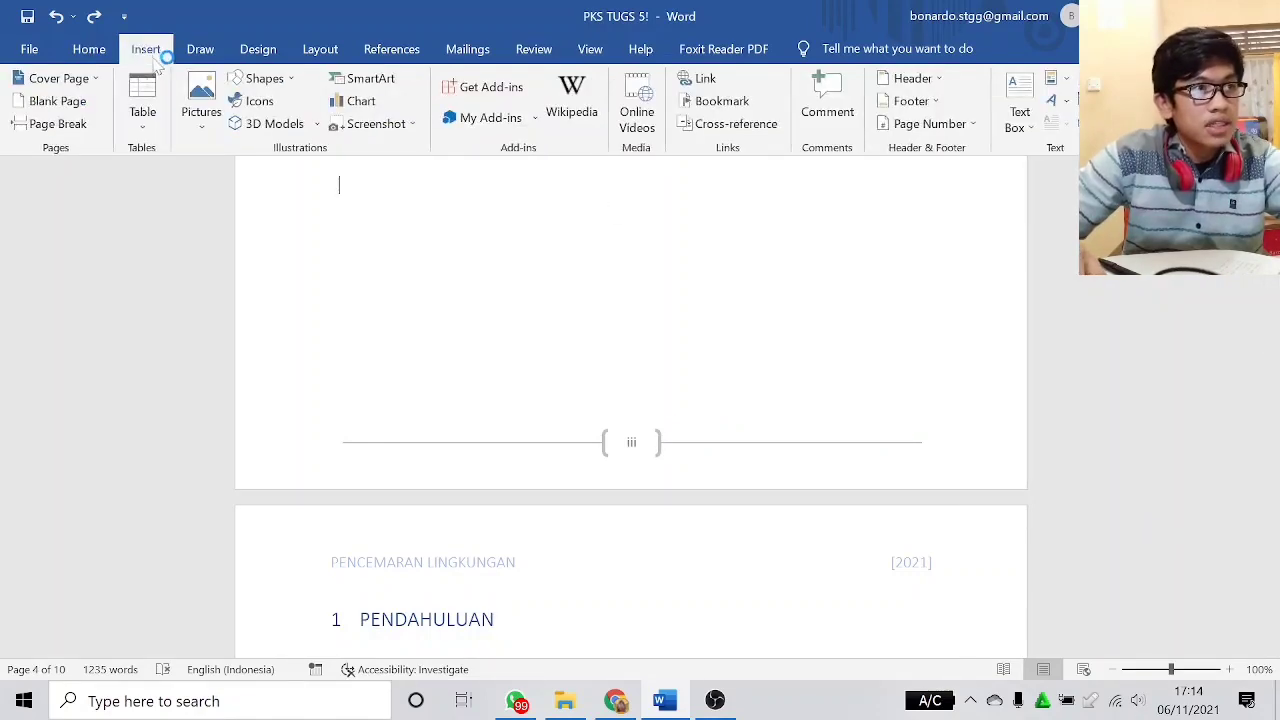
{"action": "left_click", "coordinate": [921, 124]}
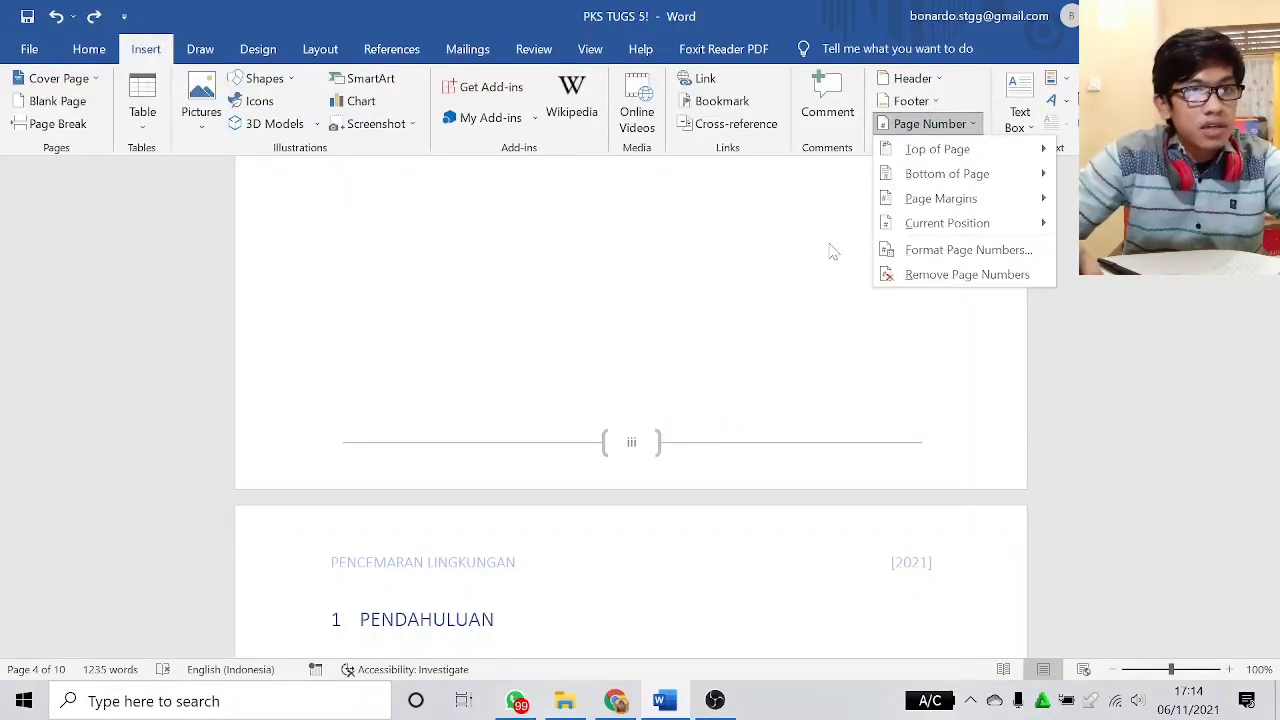
{"action": "left_click", "coordinate": [1000, 251]}
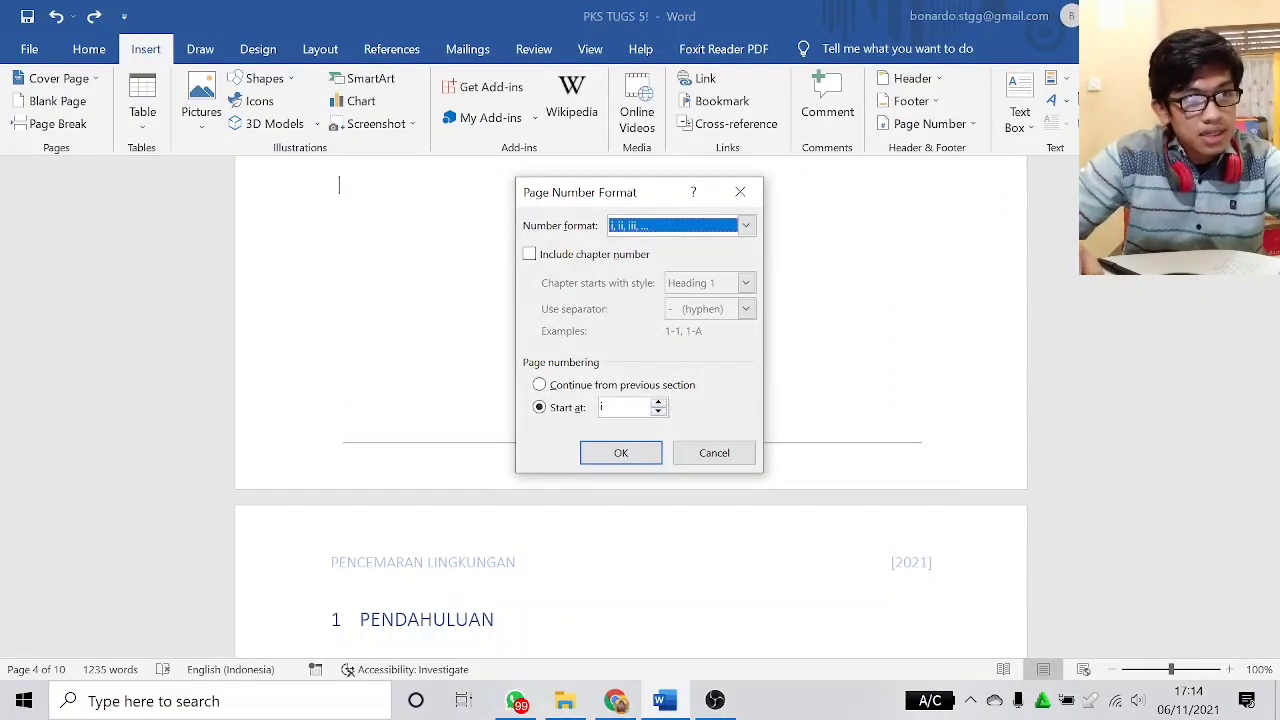
{"action": "left_click", "coordinate": [746, 226]}
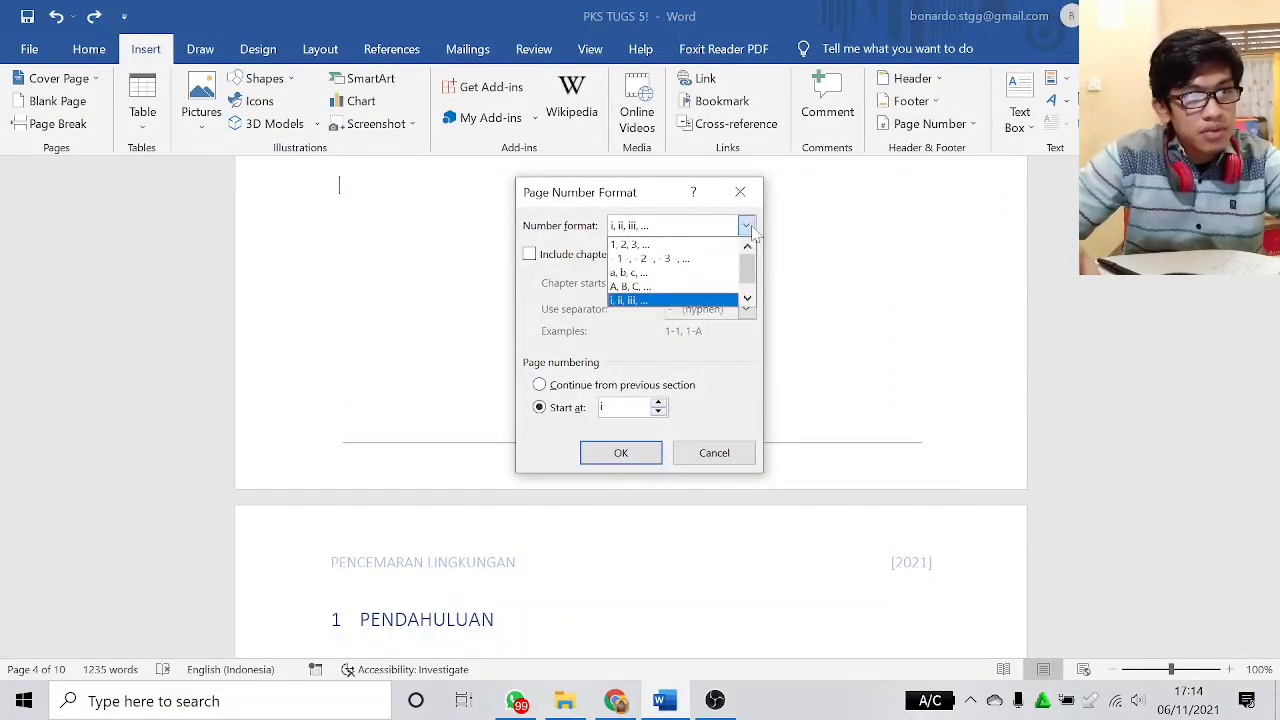
{"action": "left_click", "coordinate": [752, 230]}
{"action": "left_click", "coordinate": [752, 457]}
- Check the footer number of the PENDAHULUAN chapter and its section's page number format and starting value
{"action": "scroll", "coordinate": [755, 459], "scroll_direction": "down", "scroll_amount": 3}
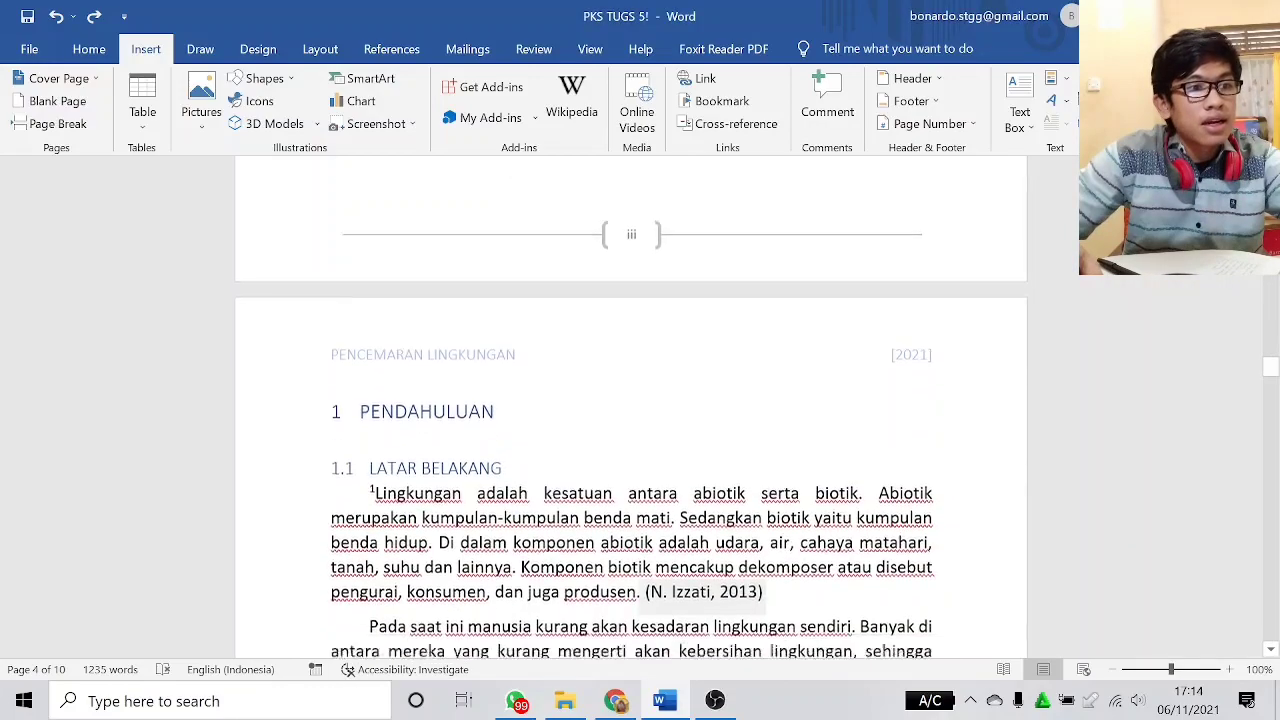
{"action": "scroll", "coordinate": [633, 420], "scroll_direction": "down", "scroll_amount": 3}
{"action": "scroll", "coordinate": [633, 420], "scroll_direction": "up", "scroll_amount": 3}
{"action": "scroll", "coordinate": [633, 420], "scroll_direction": "down", "scroll_amount": 8}
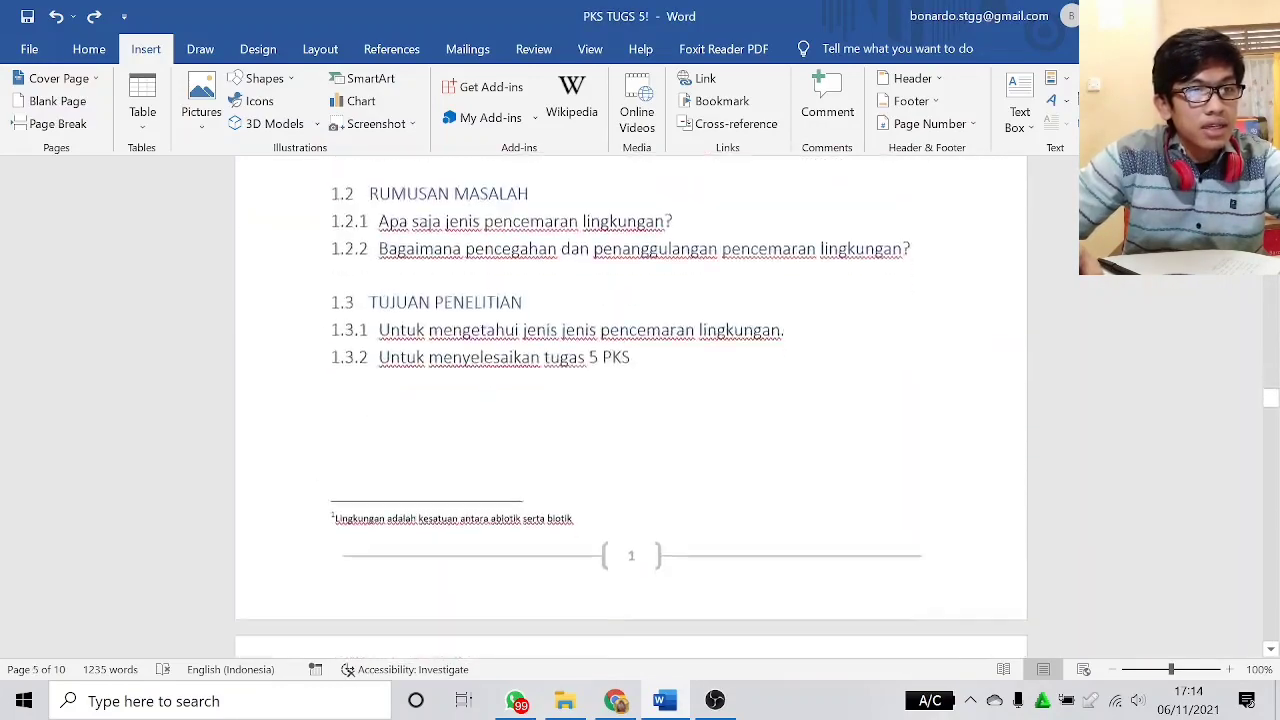
{"action": "scroll", "coordinate": [633, 420], "scroll_direction": "down", "scroll_amount": 3}
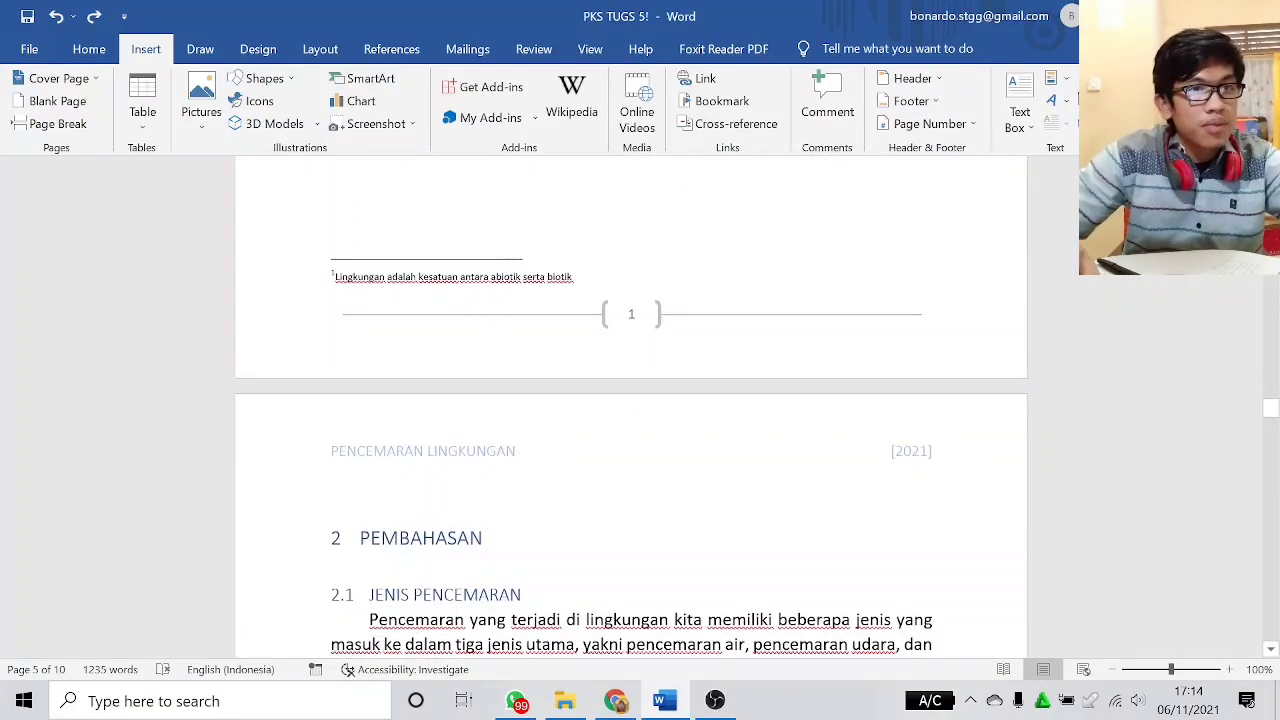
{"action": "left_click", "coordinate": [929, 123]}
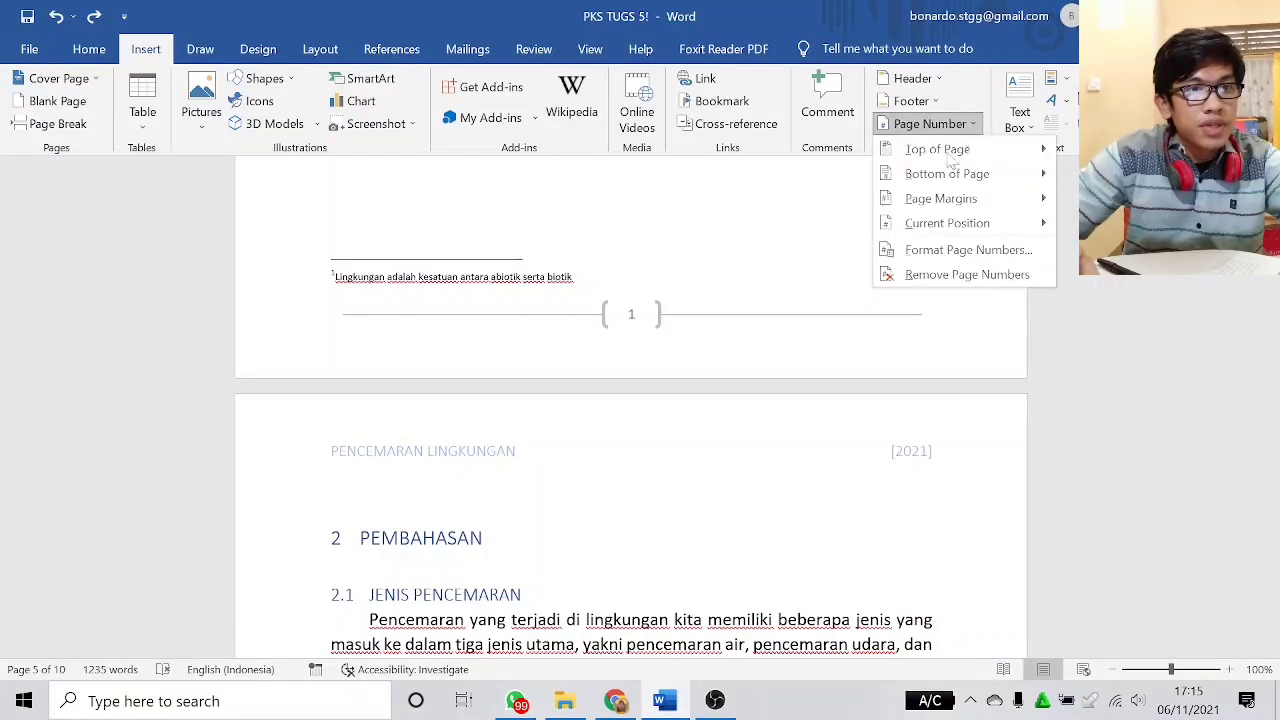
{"action": "left_click", "coordinate": [960, 249]}
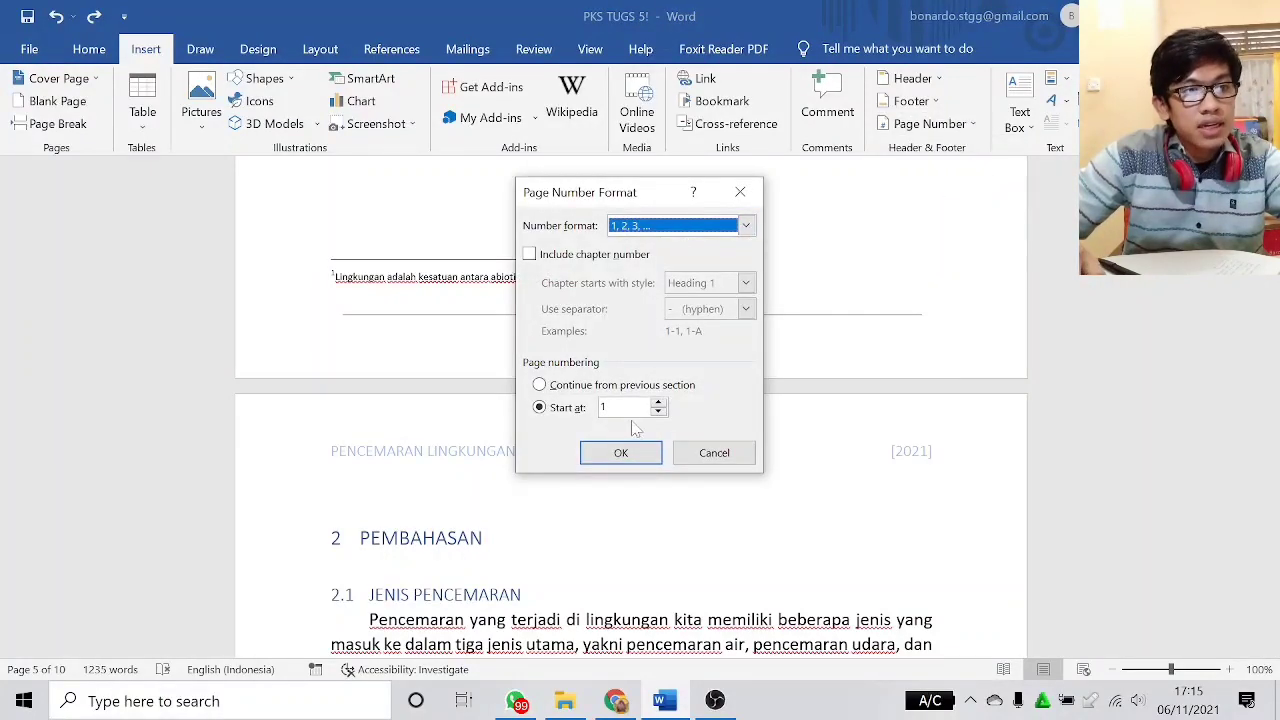
{"action": "left_click", "coordinate": [621, 452]}
{"action": "scroll", "coordinate": [630, 400], "scroll_direction": "up", "scroll_amount": 5}
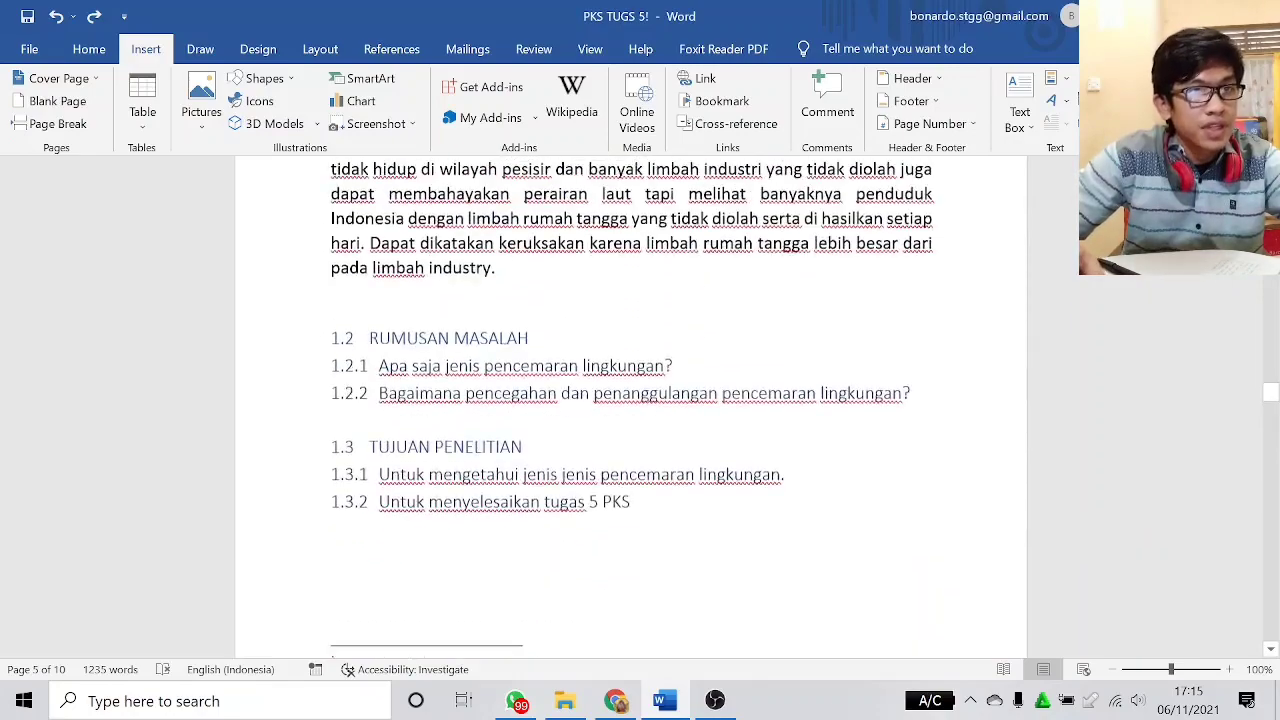
{"action": "scroll", "coordinate": [630, 400], "scroll_direction": "down", "scroll_amount": 2}
{"action": "scroll", "coordinate": [630, 400], "scroll_direction": "down", "scroll_amount": 8}
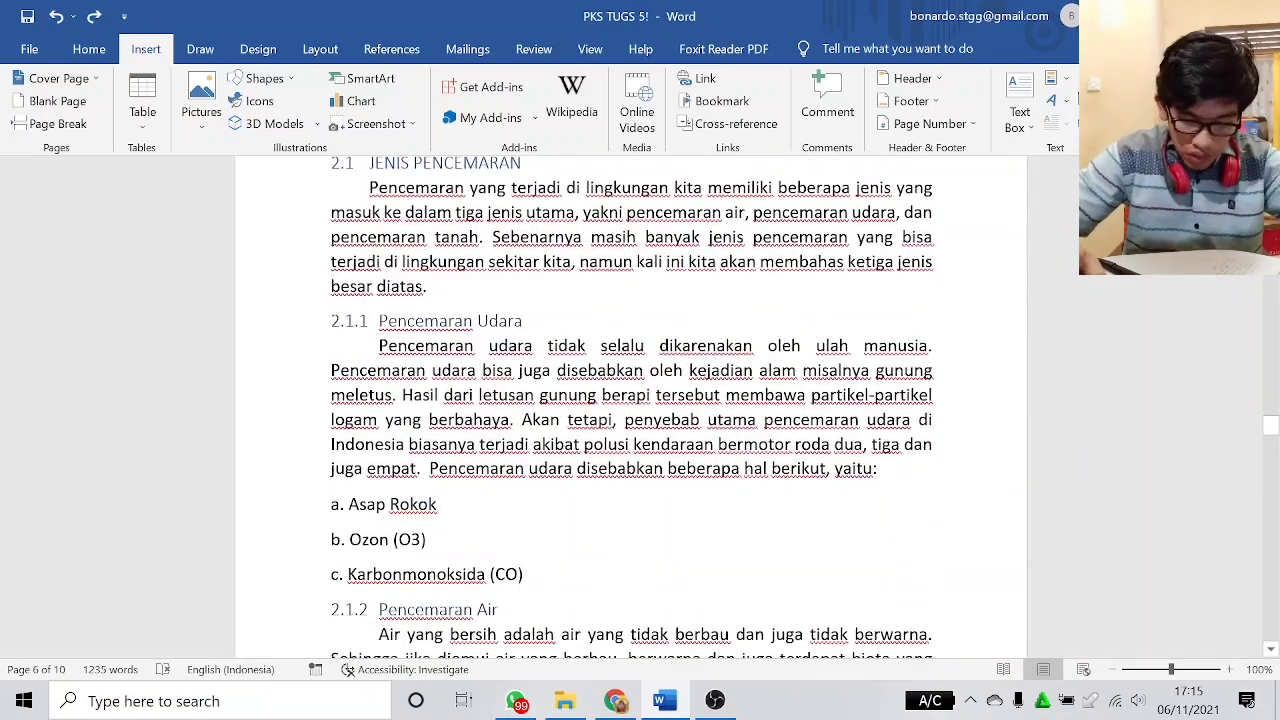
- Review the page numbering from the cover page through the title page and Kata Pengantar to the table of contents
{"action": "left_click_drag", "start_coordinate": [1273, 428], "coordinate": [1273, 168]}
{"action": "scroll", "coordinate": [977, 428], "scroll_direction": "down", "scroll_amount": 10}
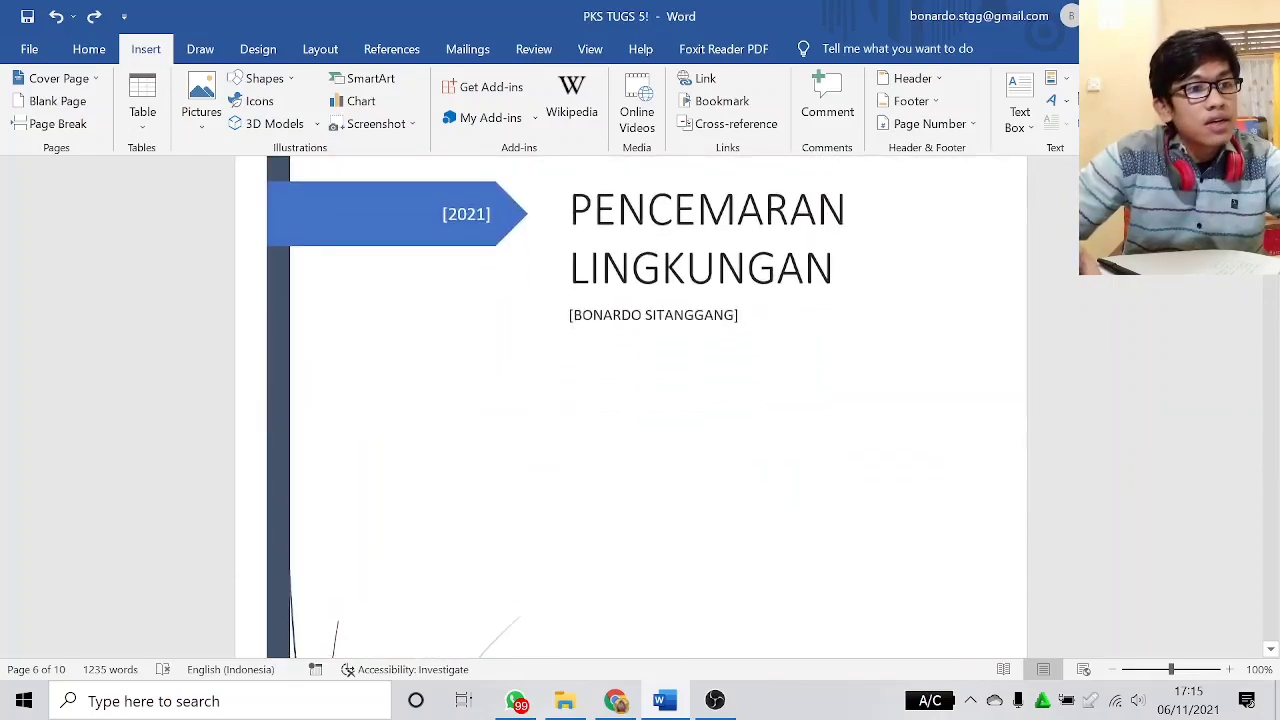
{"action": "scroll", "coordinate": [631, 420], "scroll_direction": "down", "scroll_amount": 4}
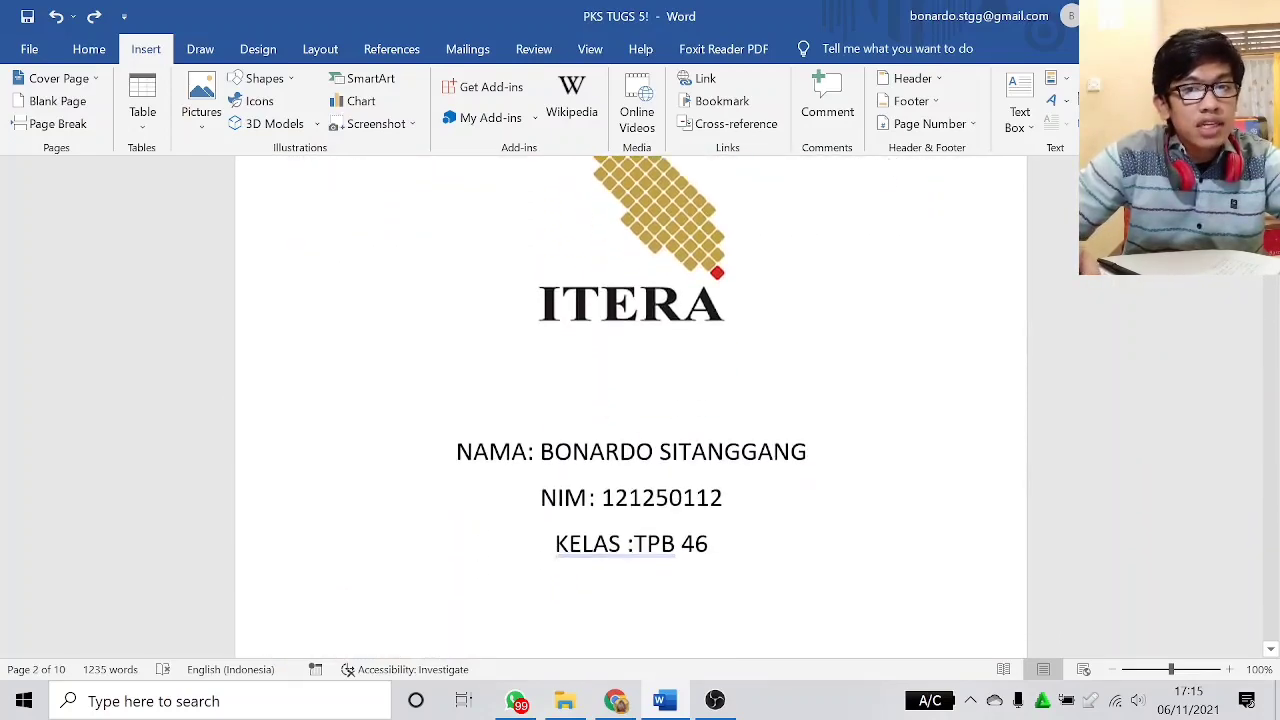
{"action": "scroll", "coordinate": [631, 406], "scroll_direction": "down", "scroll_amount": 2}
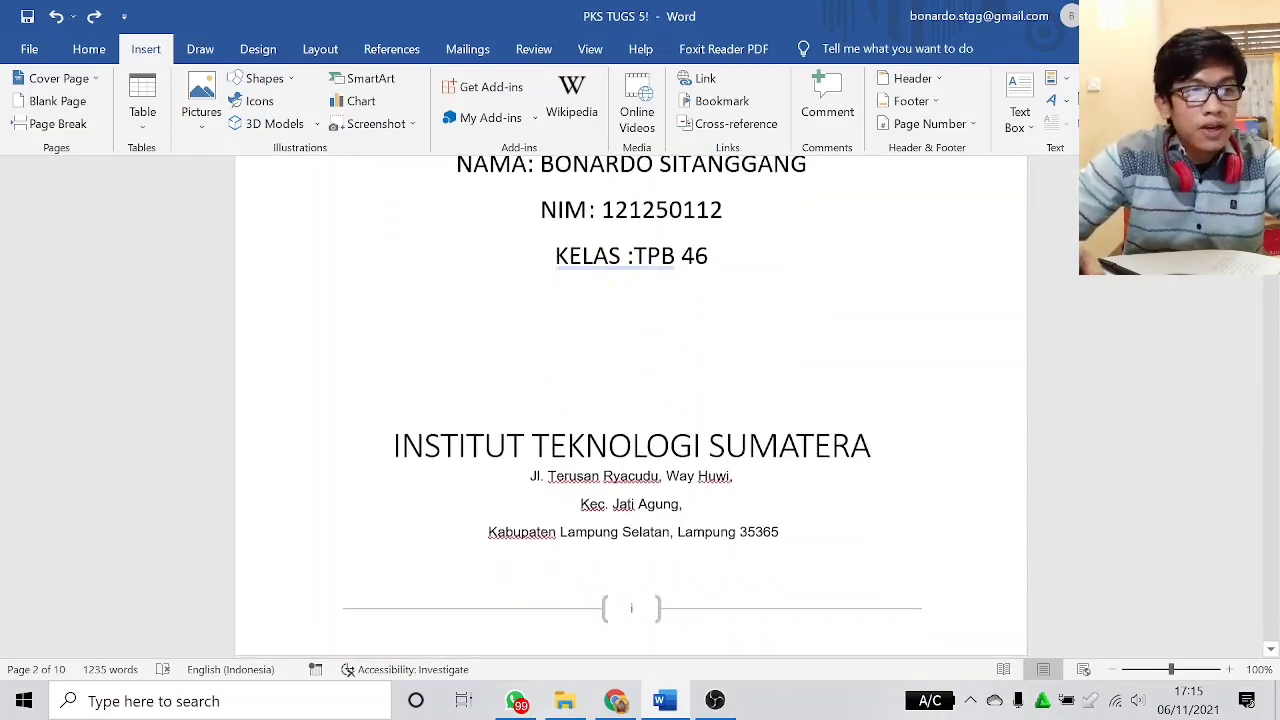
{"action": "scroll", "coordinate": [631, 407], "scroll_direction": "down", "scroll_amount": 6}
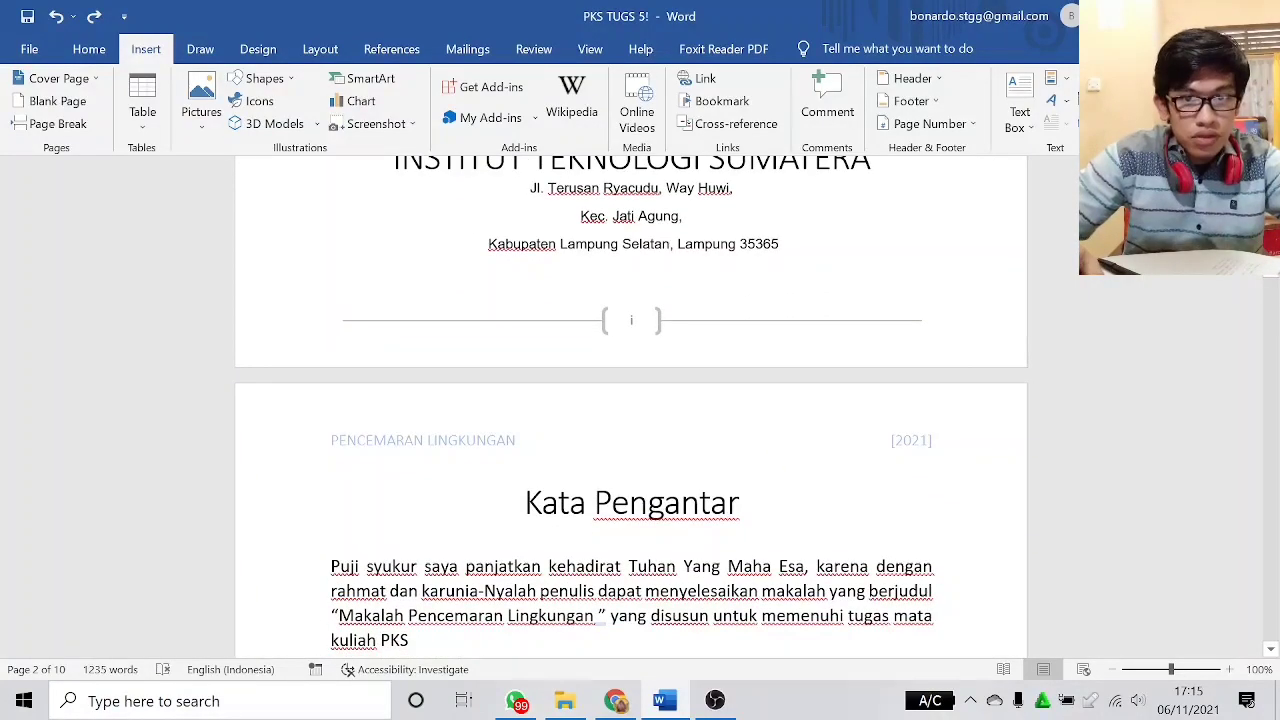
{"action": "scroll", "coordinate": [631, 407], "scroll_direction": "down", "scroll_amount": 20}
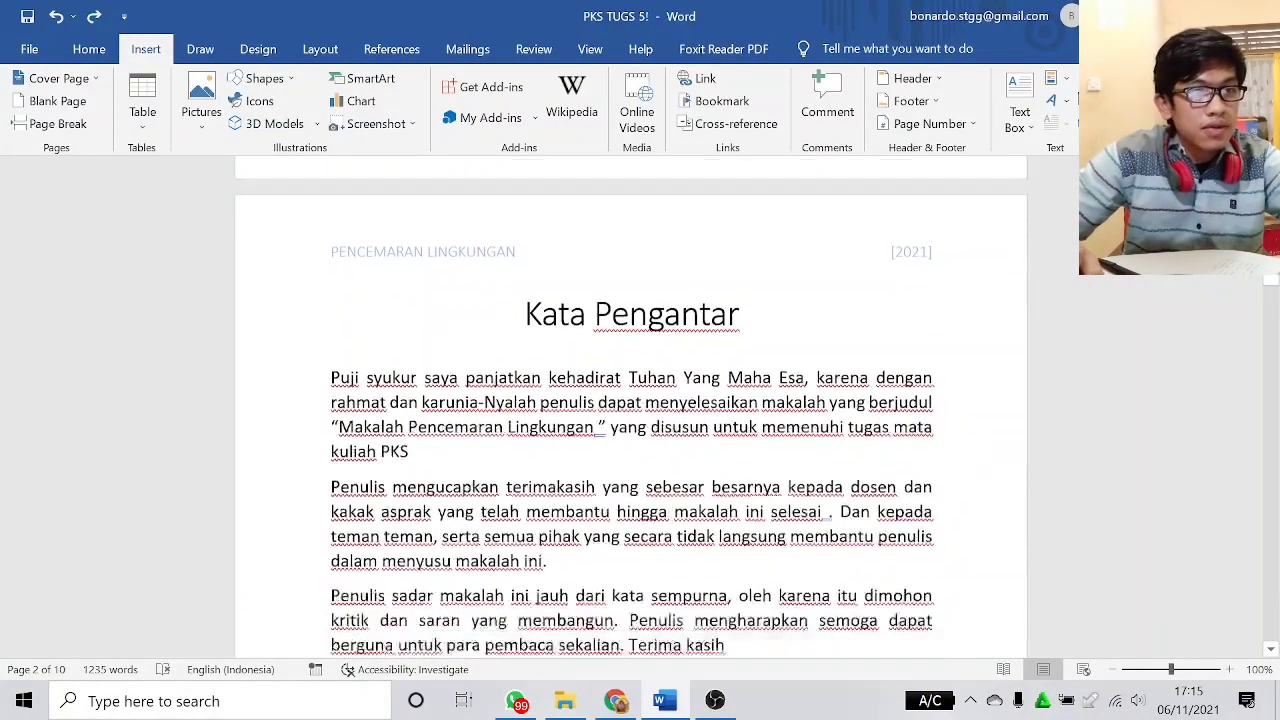
{"action": "scroll", "coordinate": [631, 407], "scroll_direction": "down", "scroll_amount": 10}
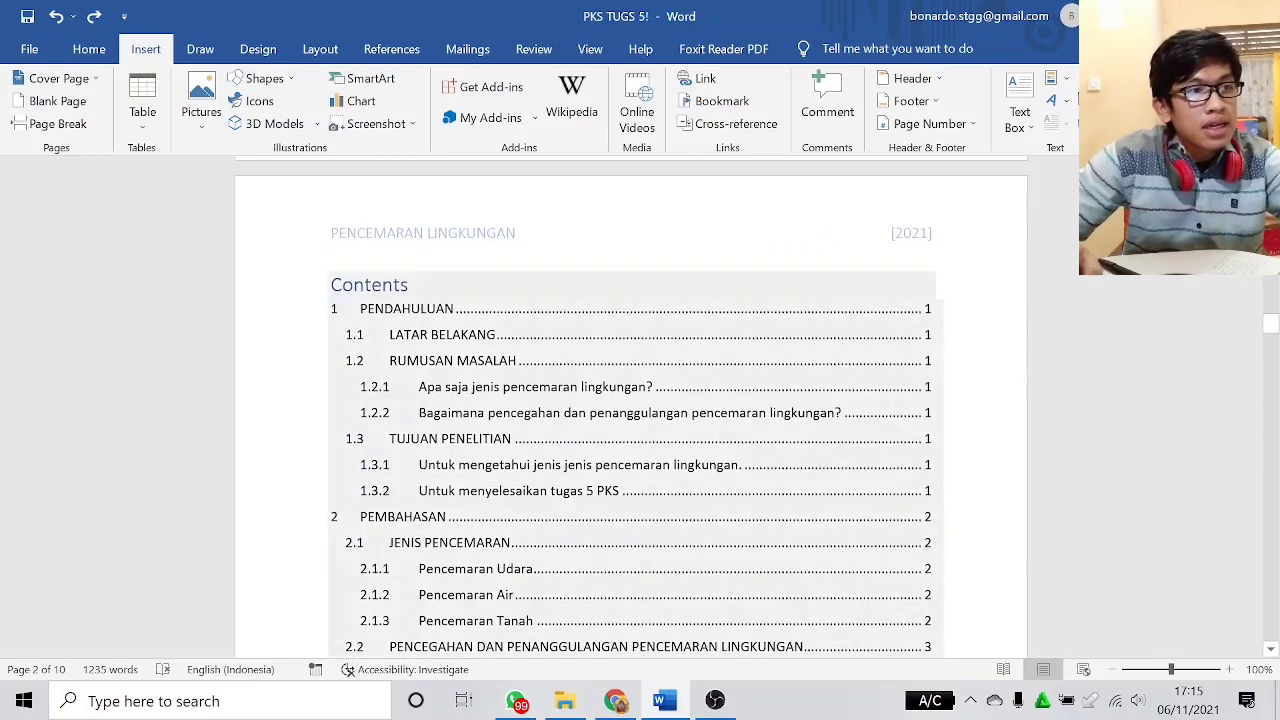
{"action": "scroll", "coordinate": [631, 407], "scroll_direction": "up", "scroll_amount": 2}
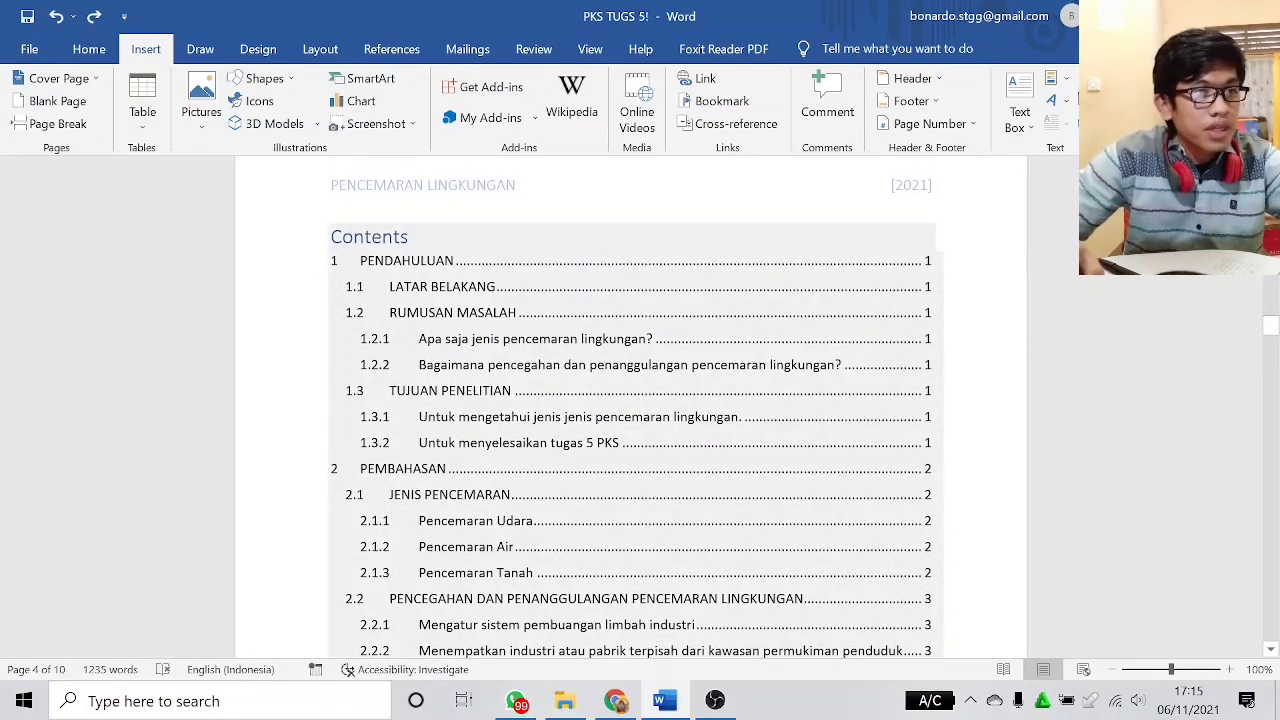
- Remove the existing automatic table of contents from the page before the PENDAHULUAN chapter
{"action": "left_click", "coordinate": [446, 234]}
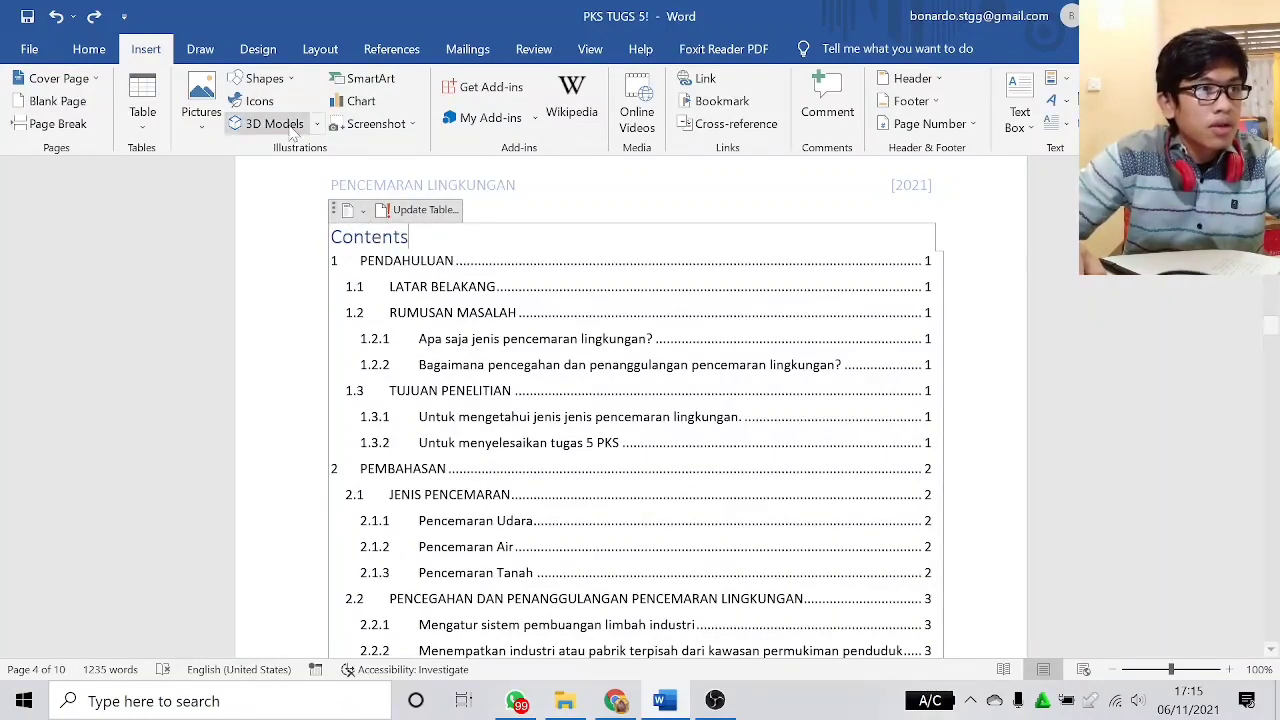
{"action": "left_click", "coordinate": [418, 288]}
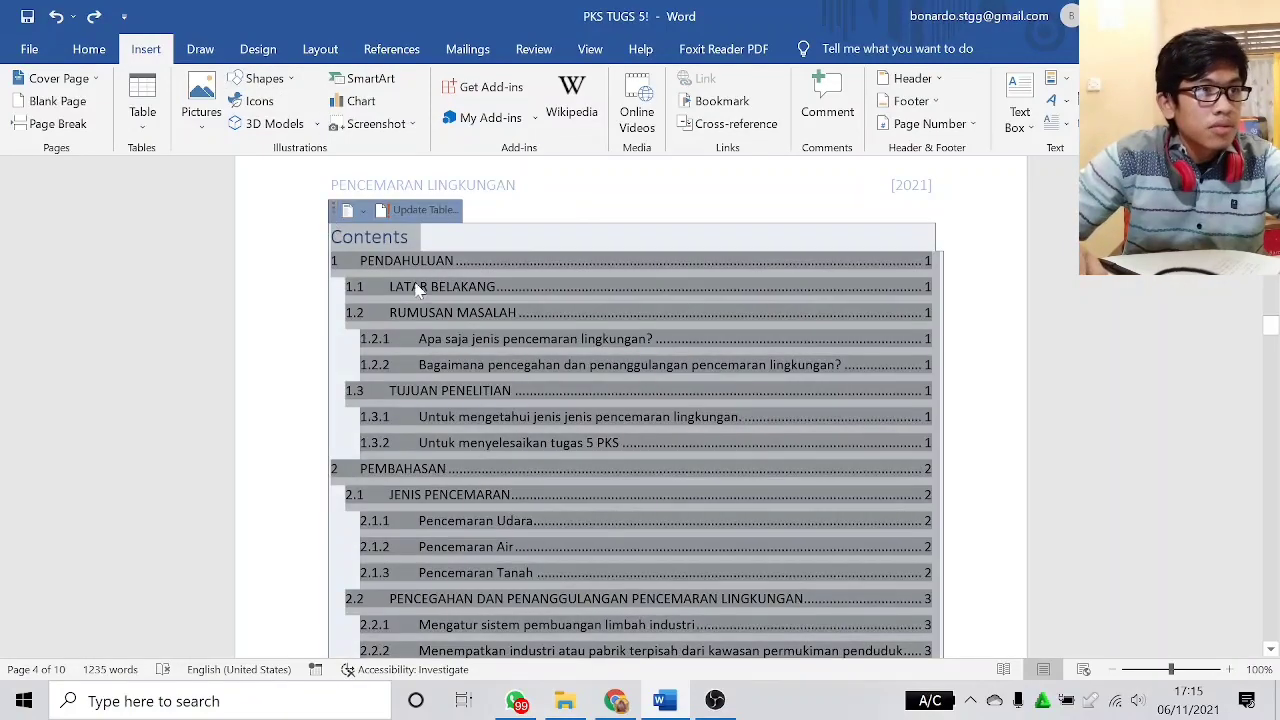
{"action": "left_click", "coordinate": [364, 213]}
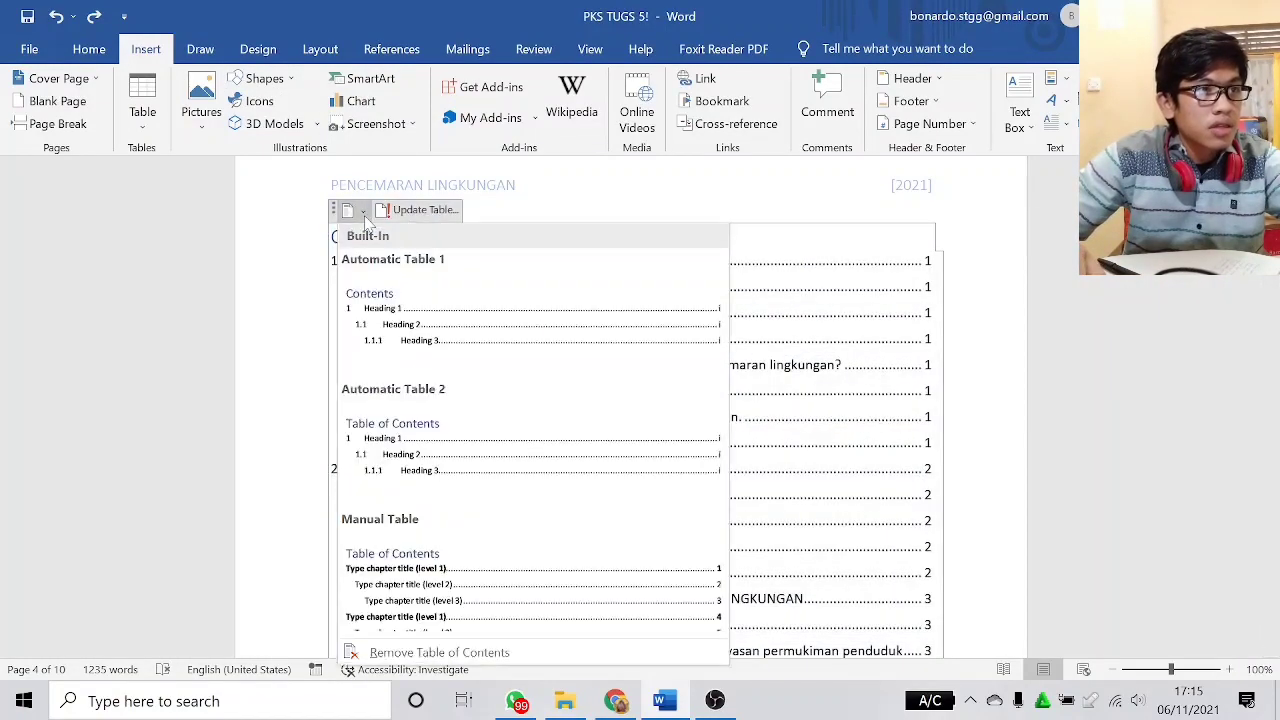
{"action": "left_click", "coordinate": [575, 204]}
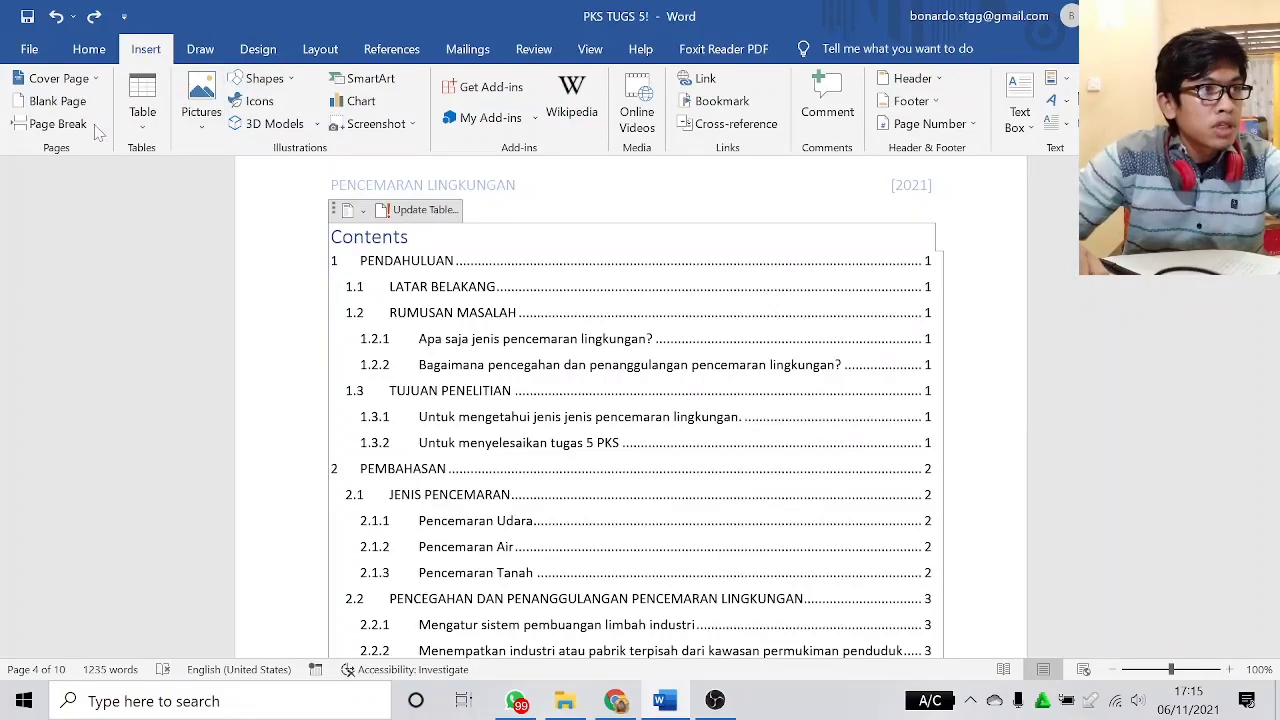
{"action": "left_click", "coordinate": [391, 49]}
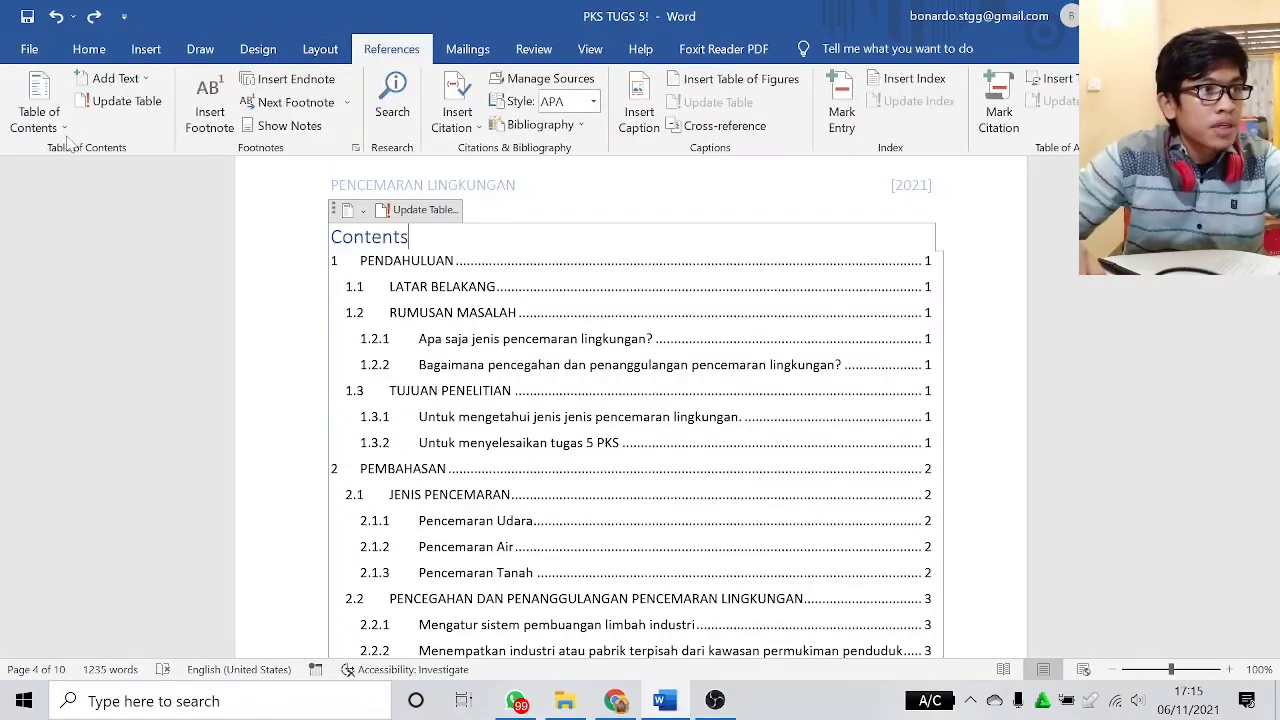
{"action": "left_click", "coordinate": [22, 128]}
{"action": "right_click", "coordinate": [36, 112]}
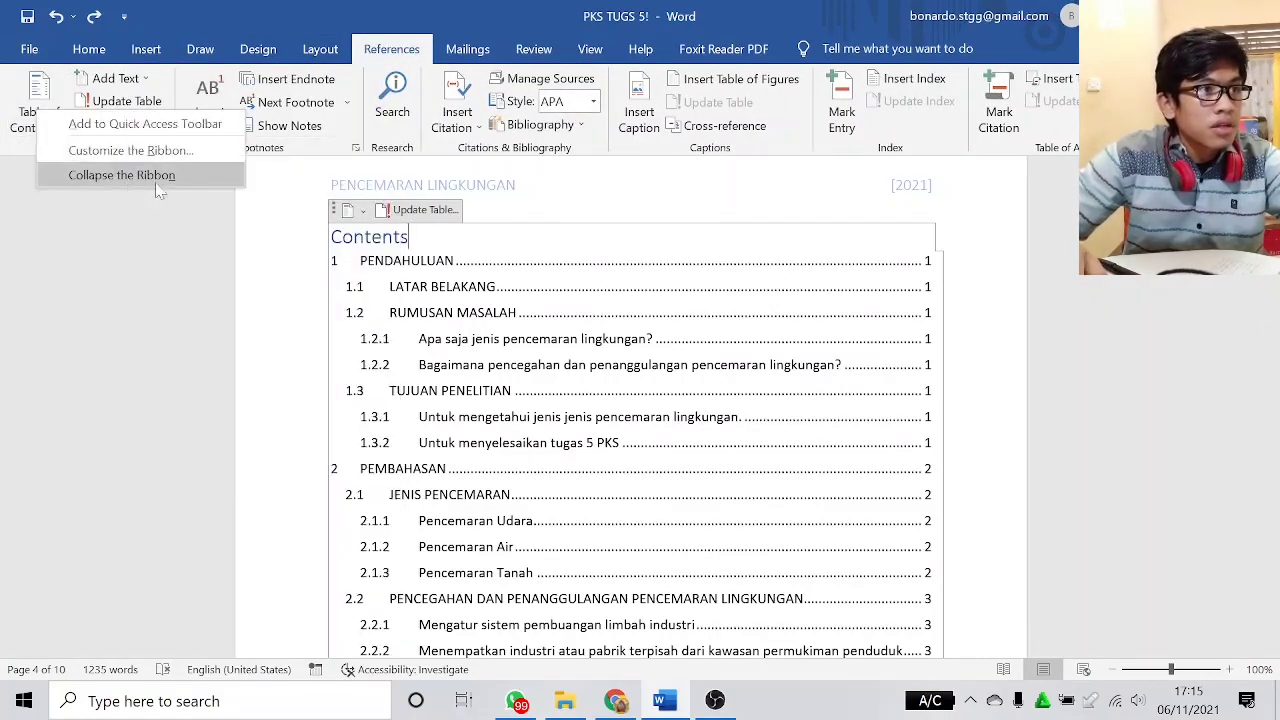
{"action": "left_click", "coordinate": [38, 115]}
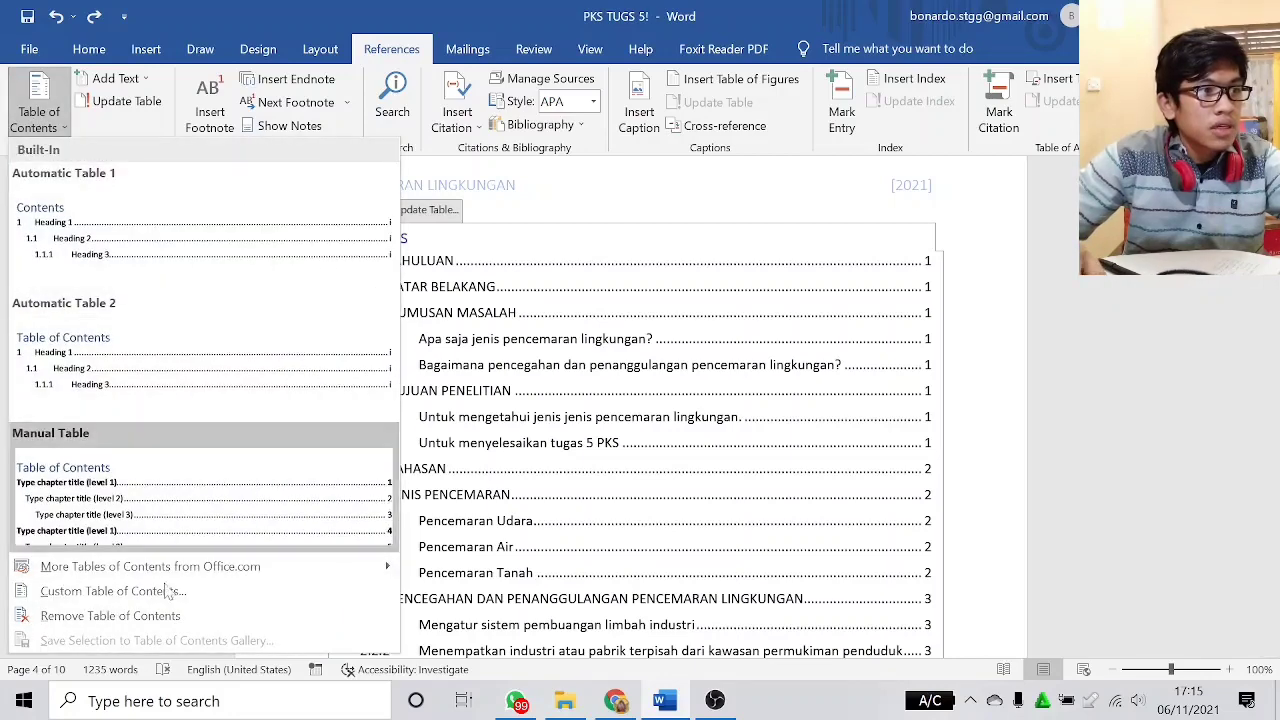
{"action": "left_click", "coordinate": [182, 617]}
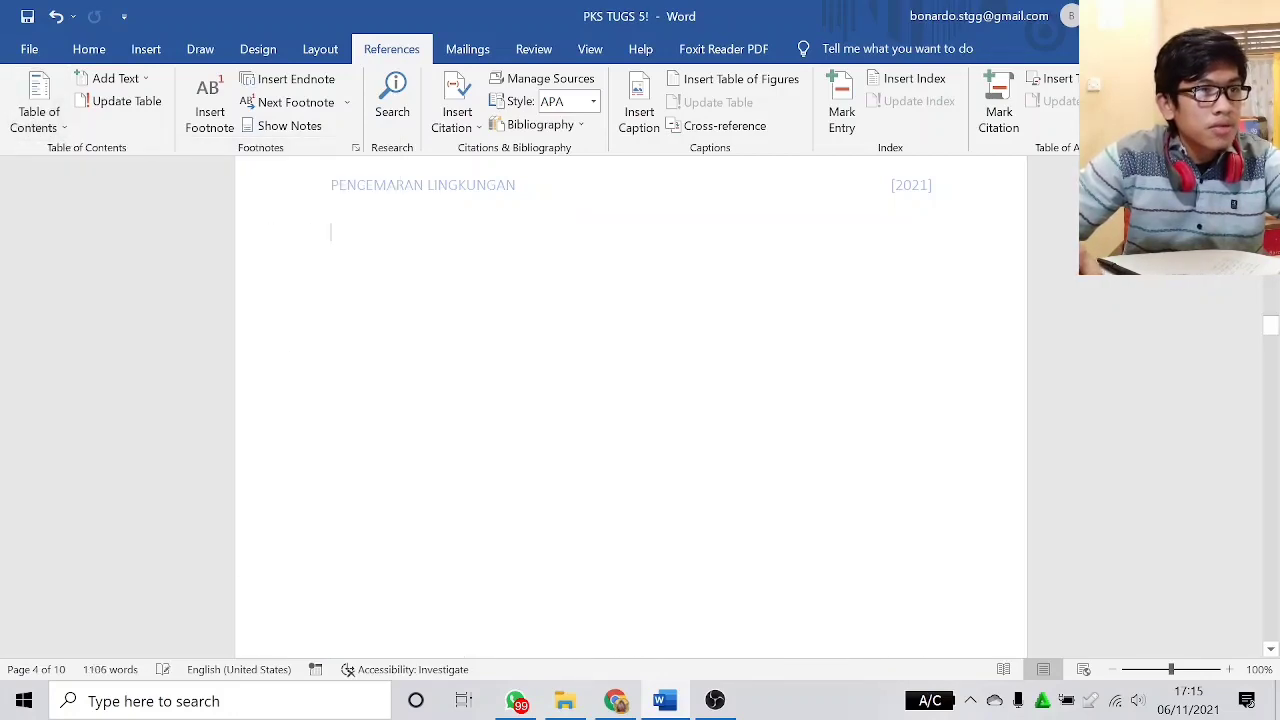
- Look over the emptied contents page and its footer number, along with the adjoining Kata Pengantar and PENDAHULUAN pages
{"action": "scroll", "coordinate": [934, 449], "scroll_direction": "down", "scroll_amount": 11}
{"action": "scroll", "coordinate": [934, 449], "scroll_direction": "up", "scroll_amount": 8}
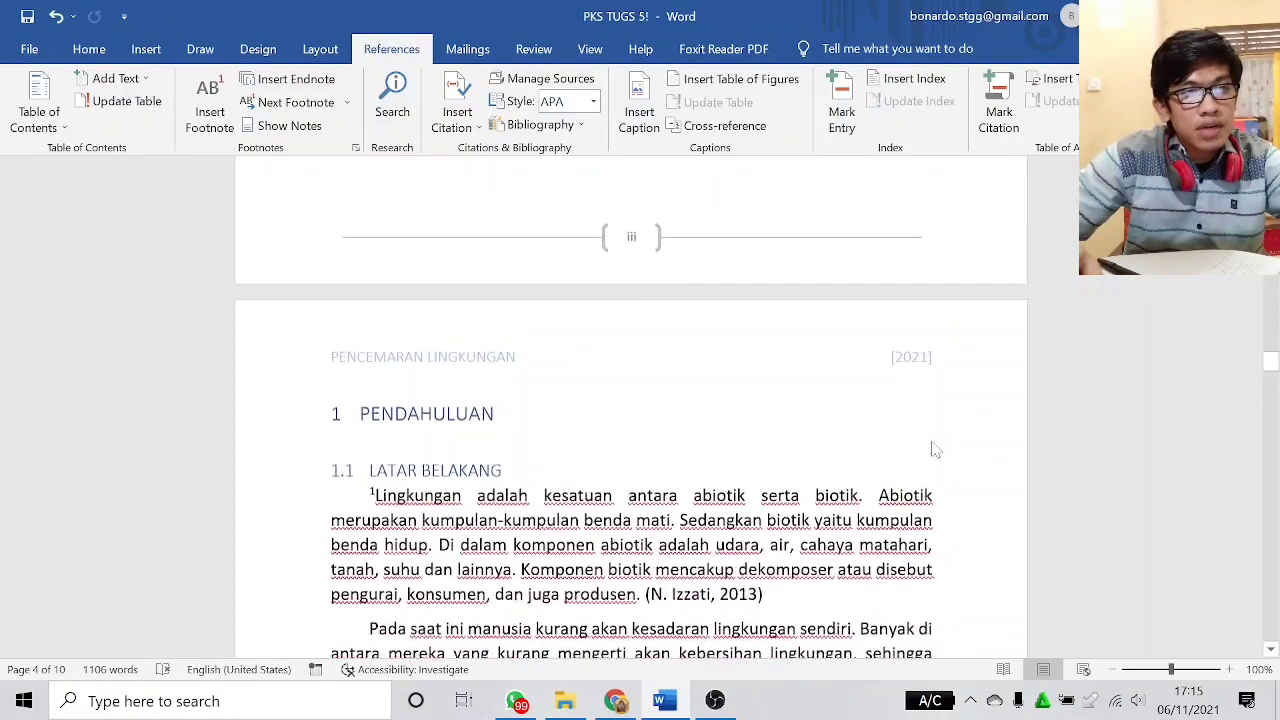
{"action": "scroll", "coordinate": [934, 449], "scroll_direction": "up", "scroll_amount": 7}
{"action": "scroll", "coordinate": [934, 449], "scroll_direction": "down", "scroll_amount": 3}
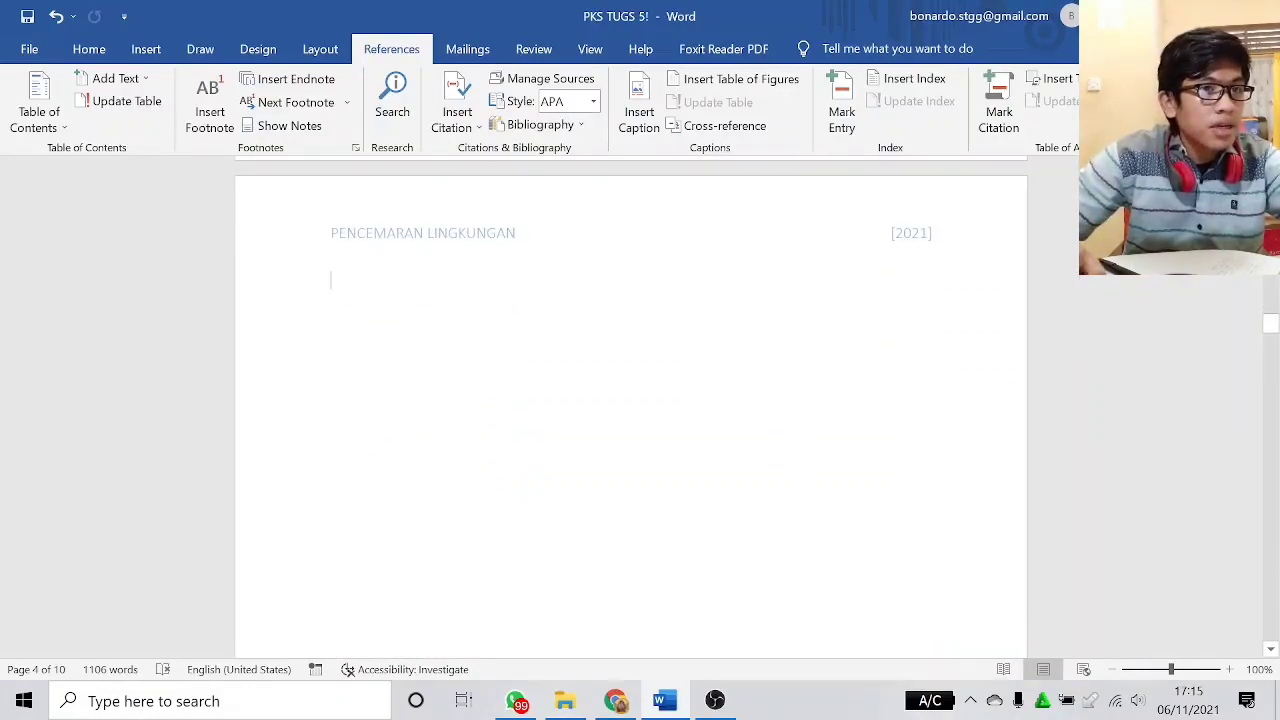
{"action": "scroll", "coordinate": [349, 274], "scroll_direction": "up", "scroll_amount": 6}
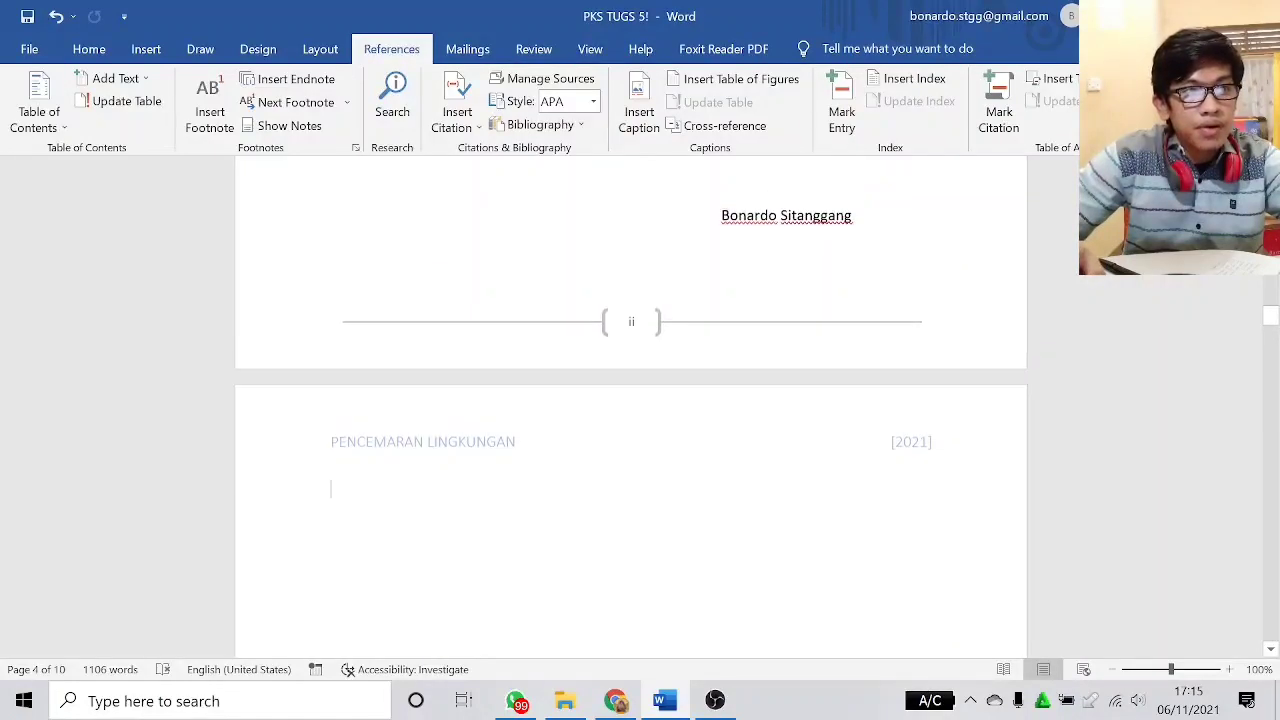
{"action": "scroll", "coordinate": [538, 354], "scroll_direction": "down", "scroll_amount": 3}
{"action": "scroll", "coordinate": [538, 354], "scroll_direction": "down", "scroll_amount": 3}
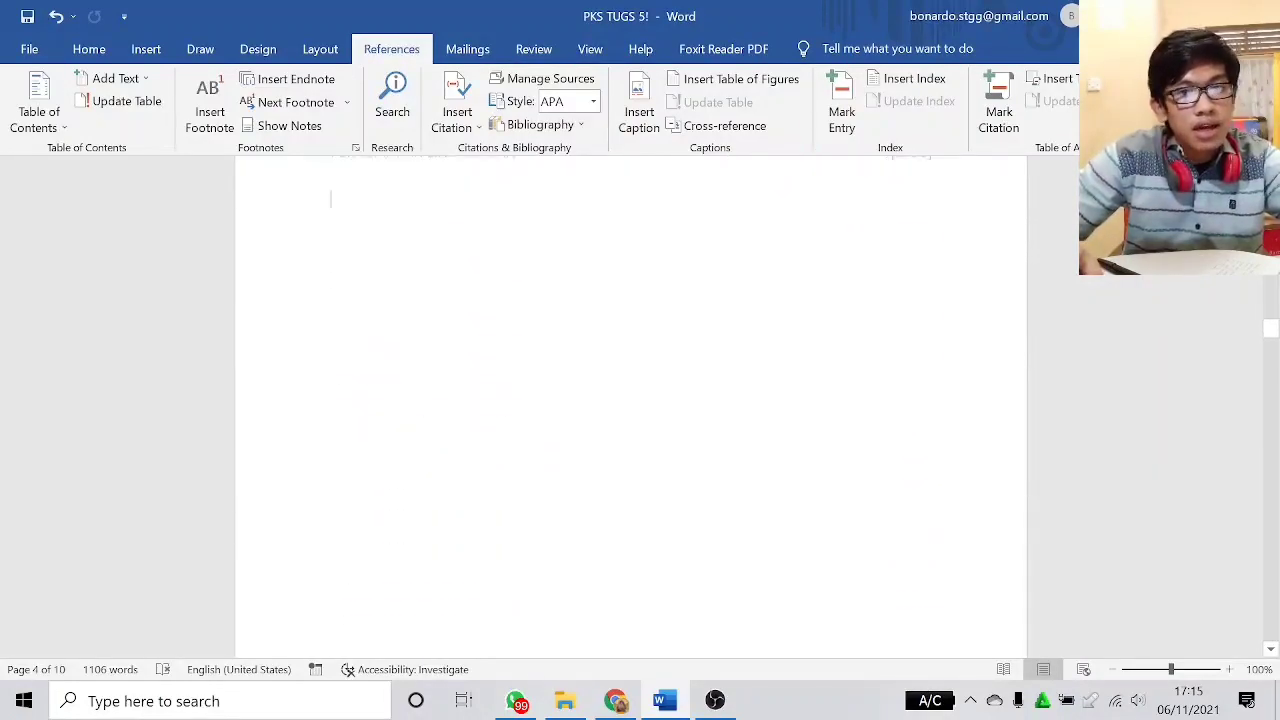
{"action": "scroll", "coordinate": [631, 406], "scroll_direction": "down", "scroll_amount": 6}
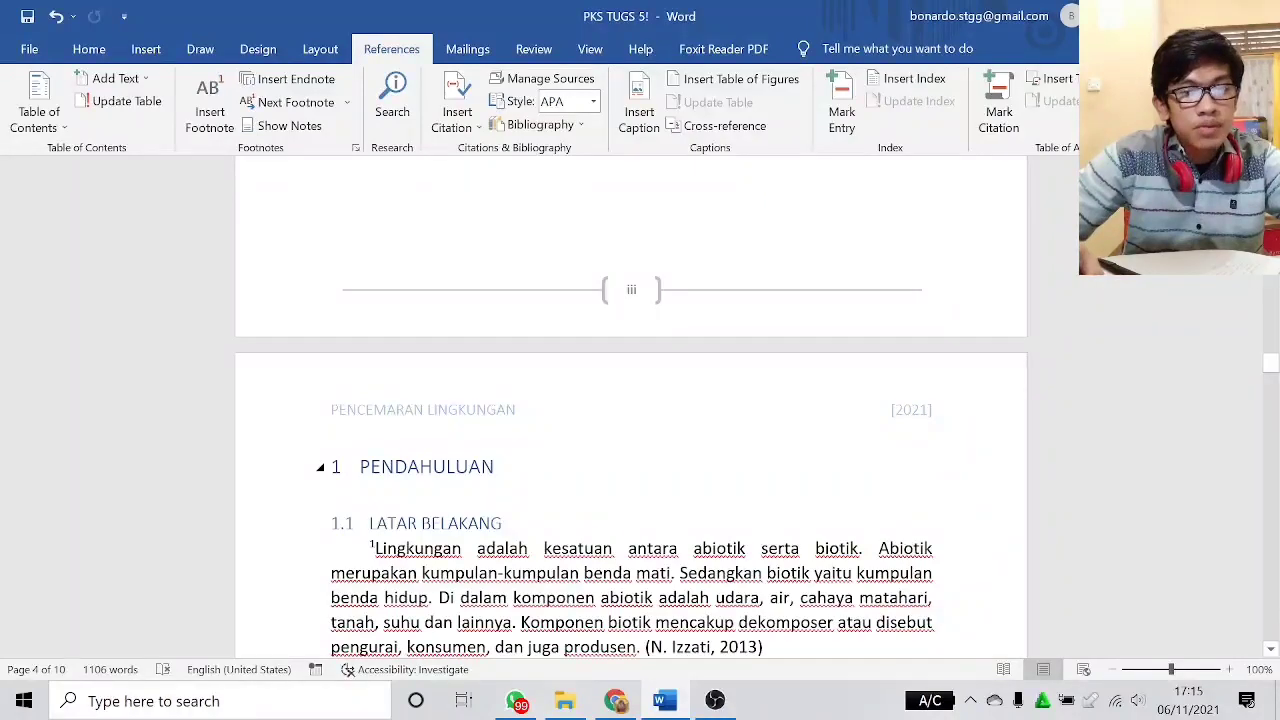
{"action": "scroll", "coordinate": [432, 455], "scroll_direction": "up", "scroll_amount": 15}
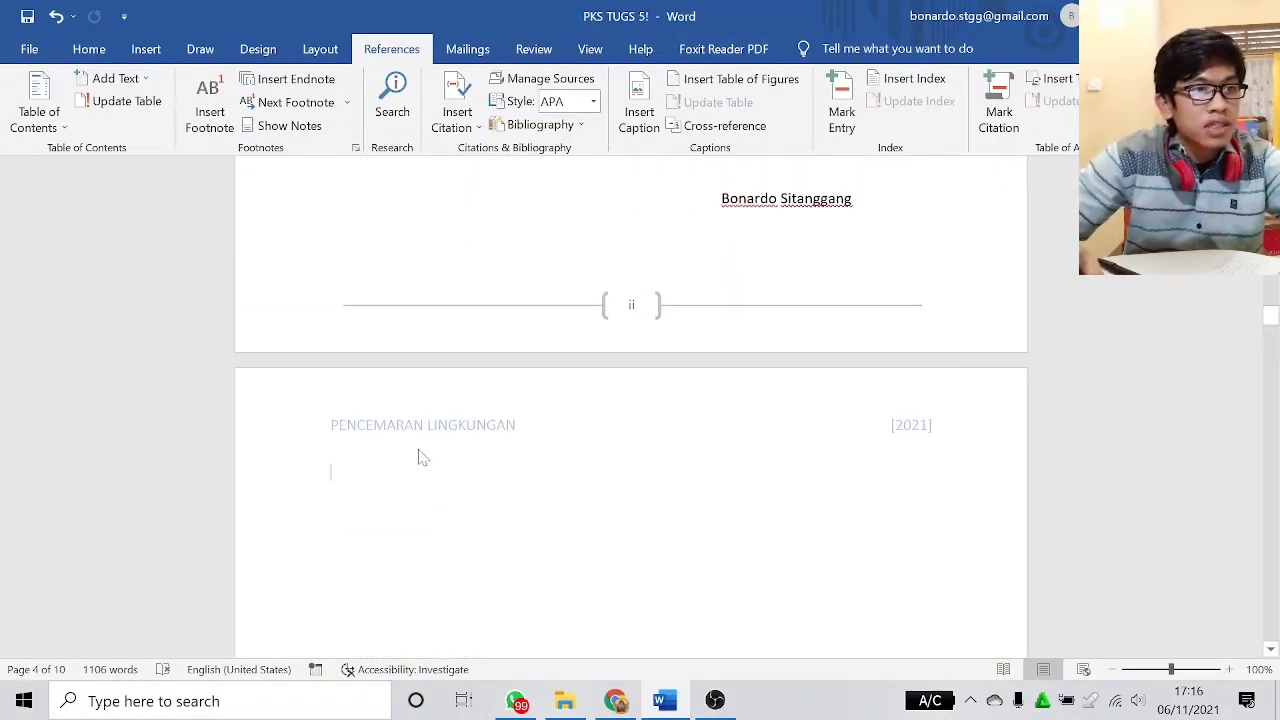
- Insert the built-in Automatic Table 1 table of contents on the blank page after Kata Pengantar and check its entries
{"action": "scroll", "coordinate": [420, 457], "scroll_direction": "down", "scroll_amount": 1}
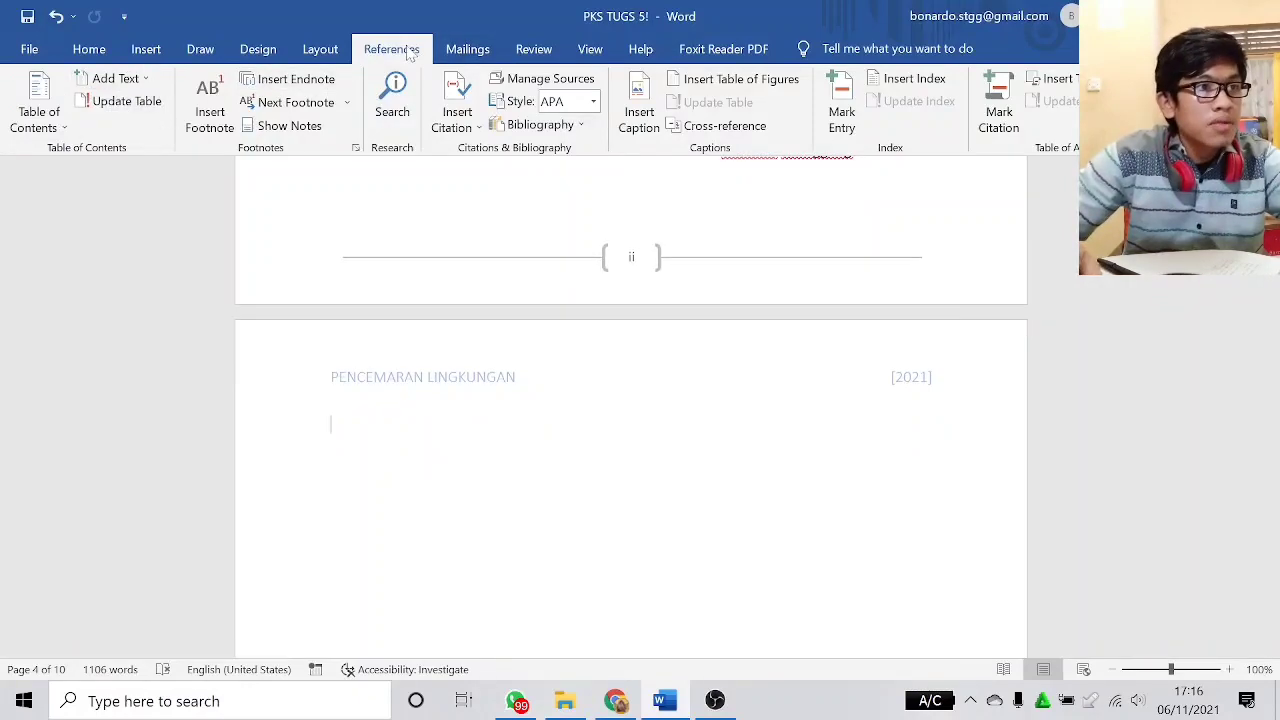
{"action": "left_click", "coordinate": [44, 118]}
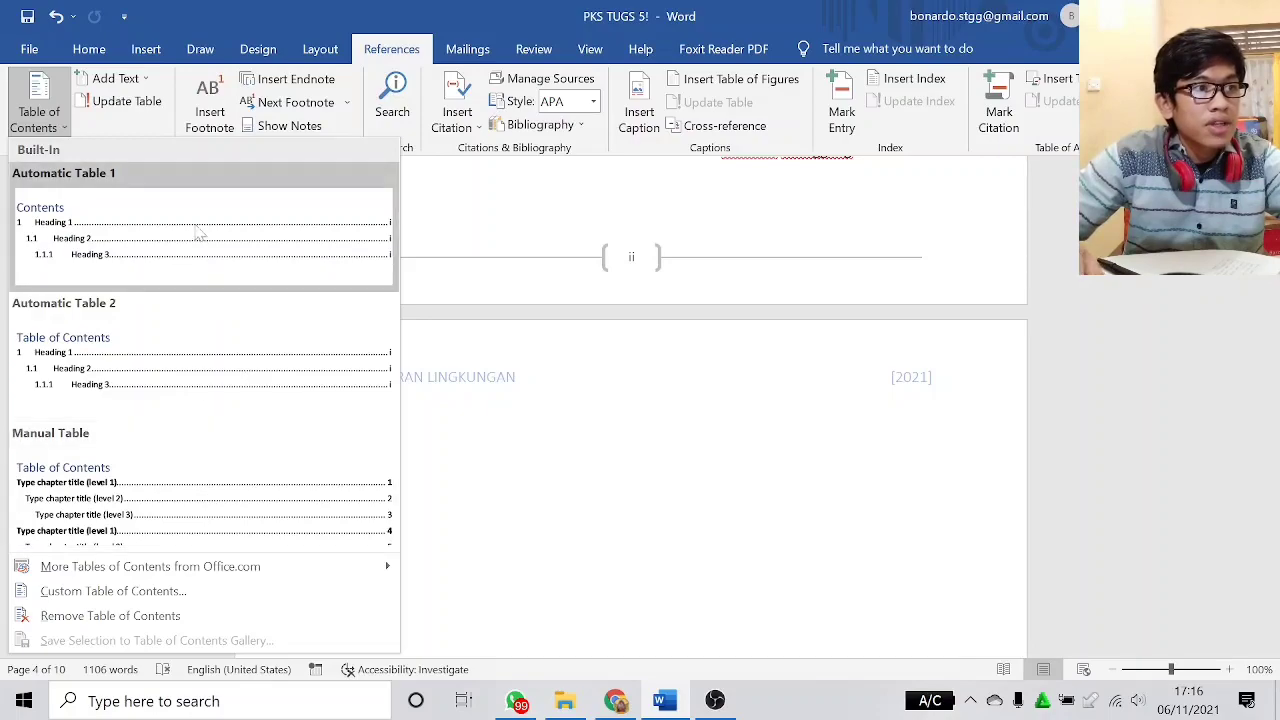
{"action": "left_click", "coordinate": [200, 233]}
{"action": "scroll", "coordinate": [608, 443], "scroll_direction": "up", "scroll_amount": 5}
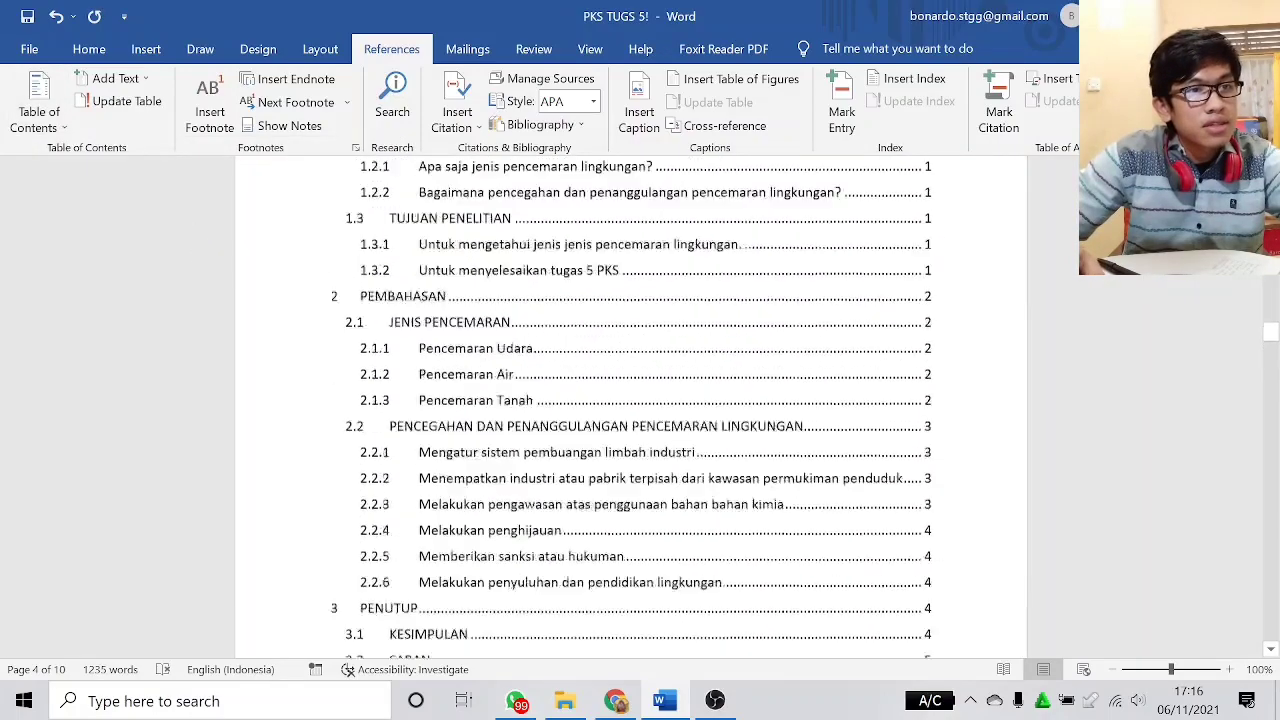
{"action": "scroll", "coordinate": [500, 330], "scroll_direction": "up", "scroll_amount": 4}
{"action": "scroll", "coordinate": [500, 330], "scroll_direction": "down", "scroll_amount": 2}
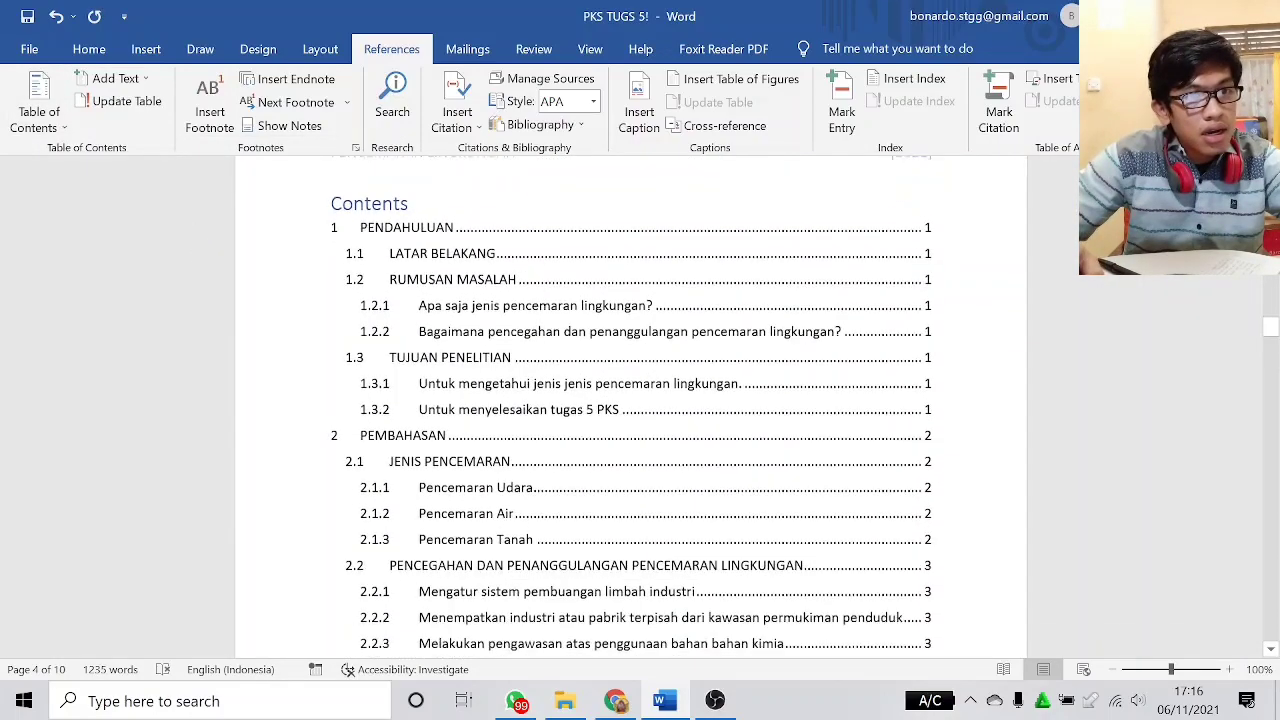
{"action": "scroll", "coordinate": [630, 420], "scroll_direction": "up", "scroll_amount": 1}
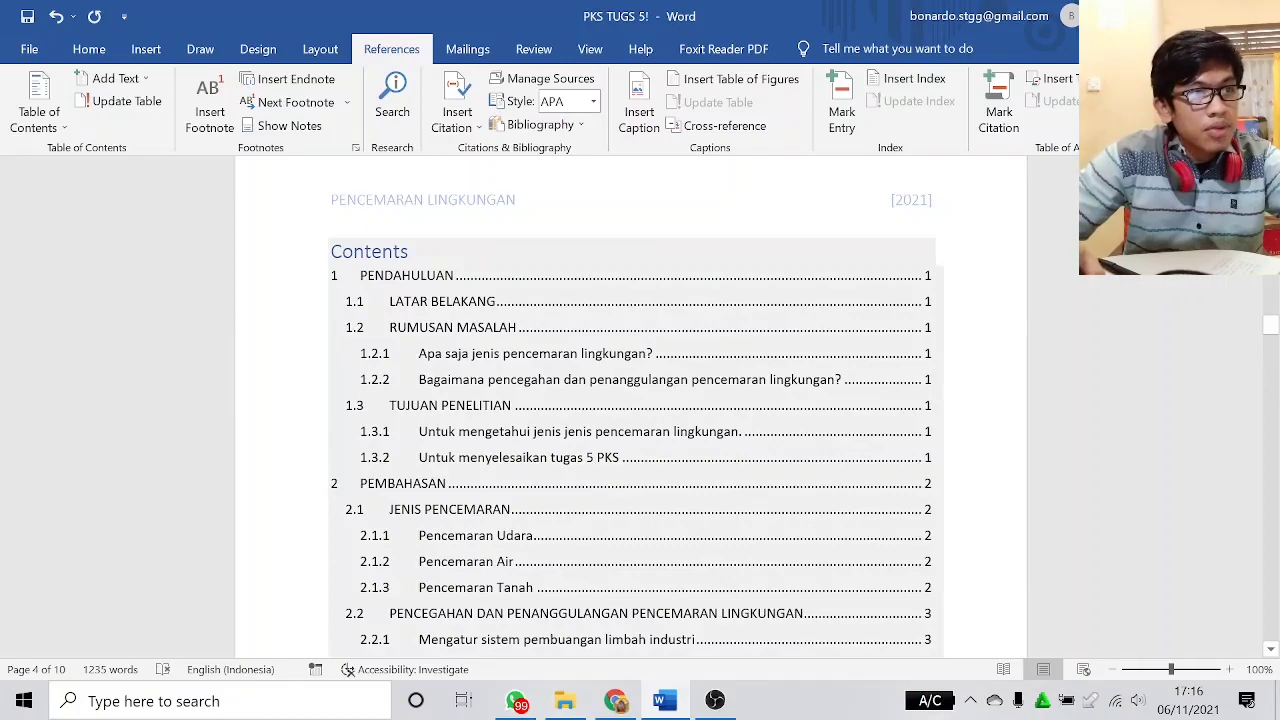
{"action": "scroll", "coordinate": [630, 420], "scroll_direction": "down", "scroll_amount": 15}
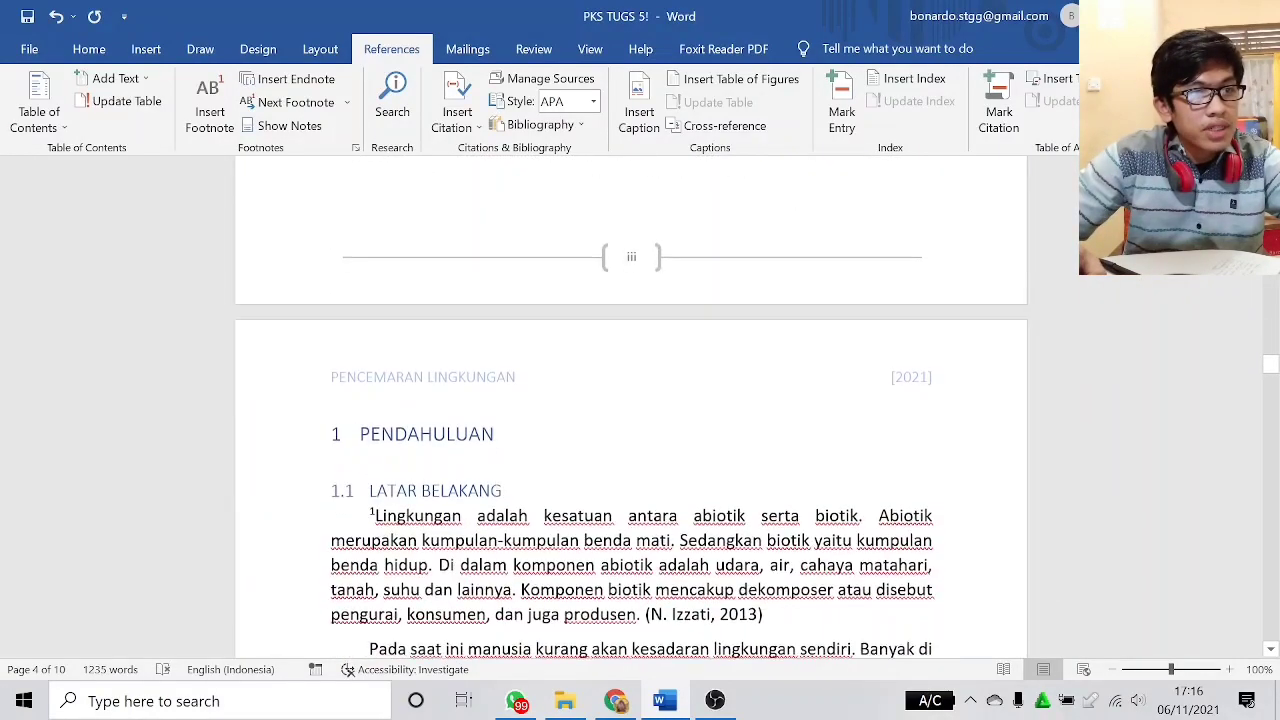
{"action": "scroll", "coordinate": [630, 410], "scroll_direction": "up", "scroll_amount": 12}
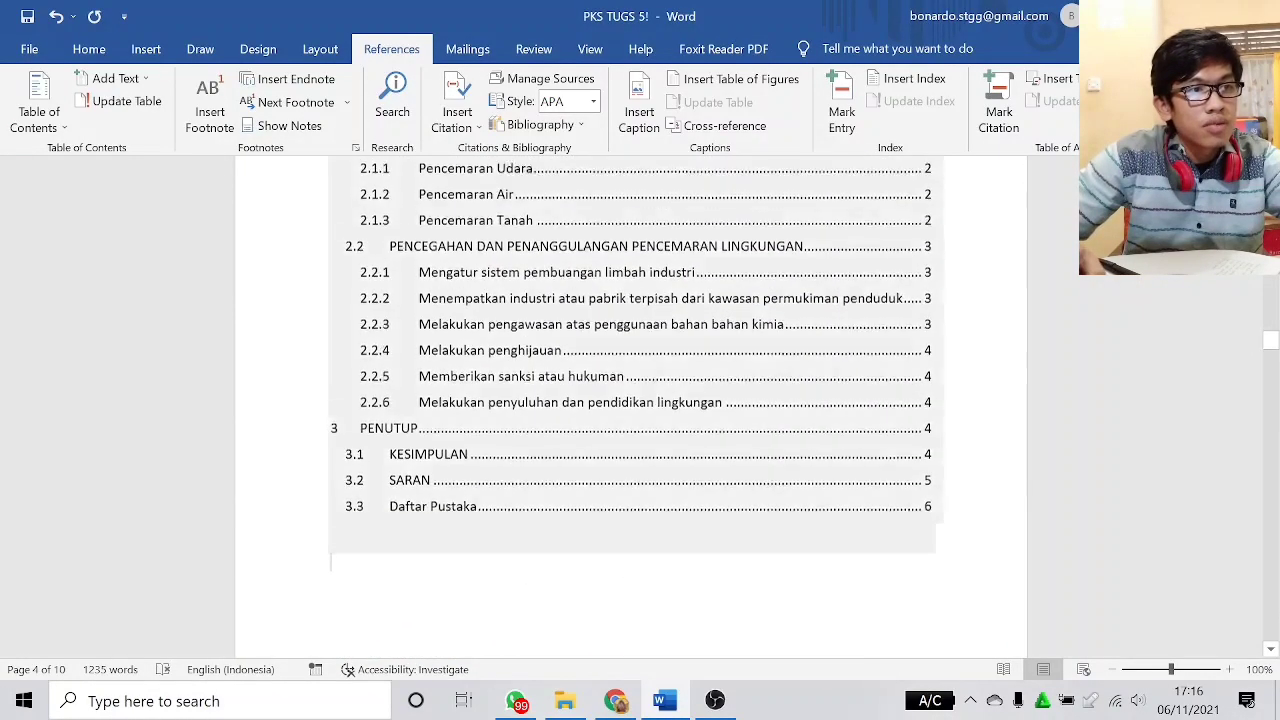
{"action": "scroll", "coordinate": [630, 410], "scroll_direction": "up", "scroll_amount": 3}
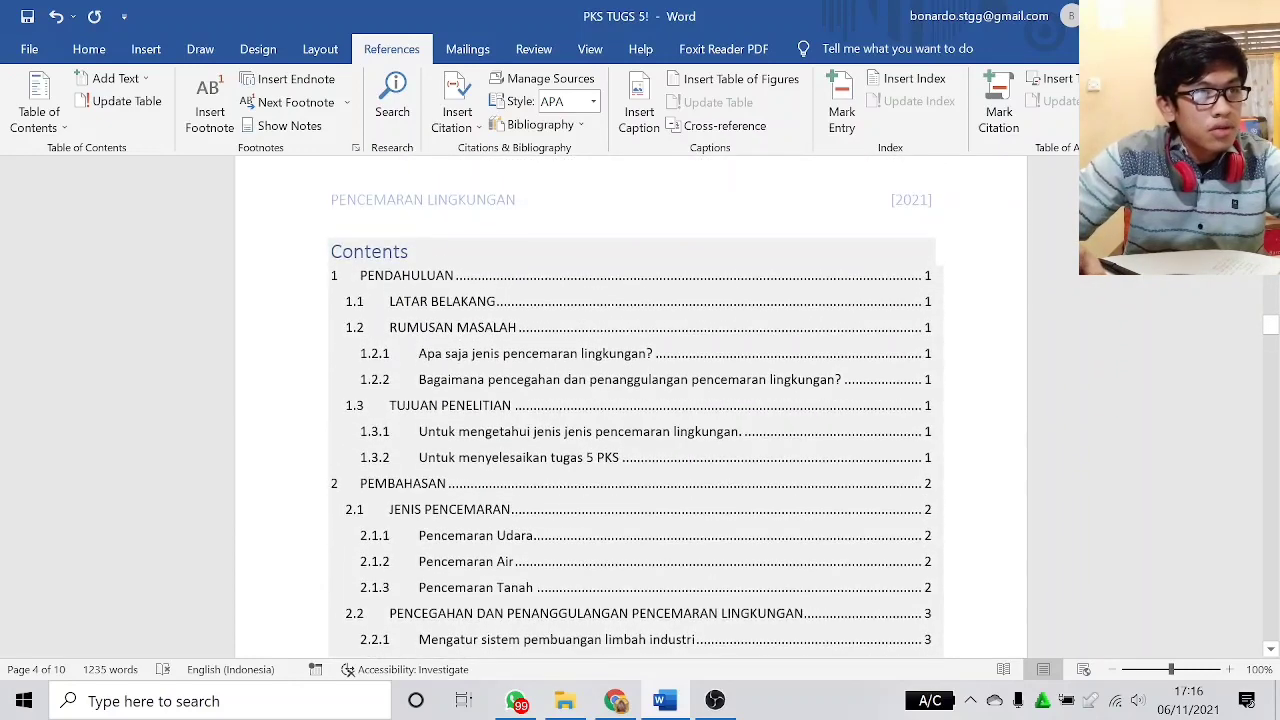
- Replace the table of contents title with "Daftar Isi"
{"action": "left_click", "coordinate": [410, 252]}
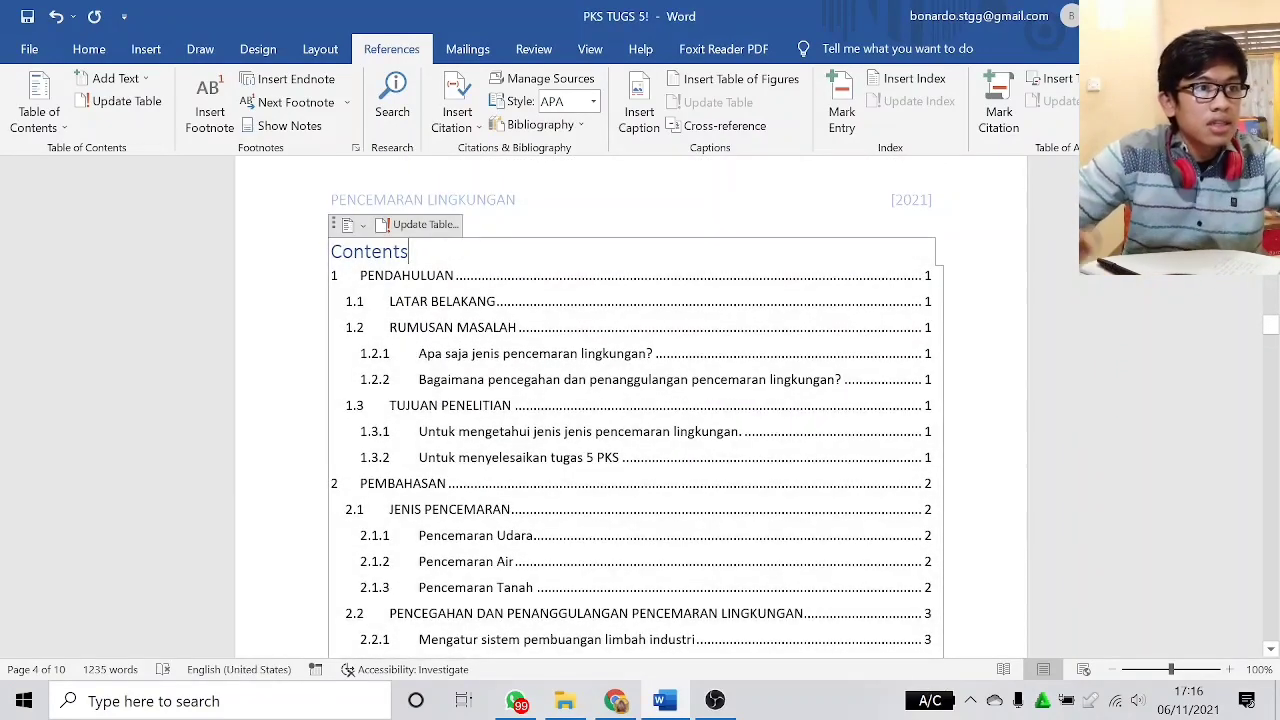
{"action": "key", "text": "BackSpace"}
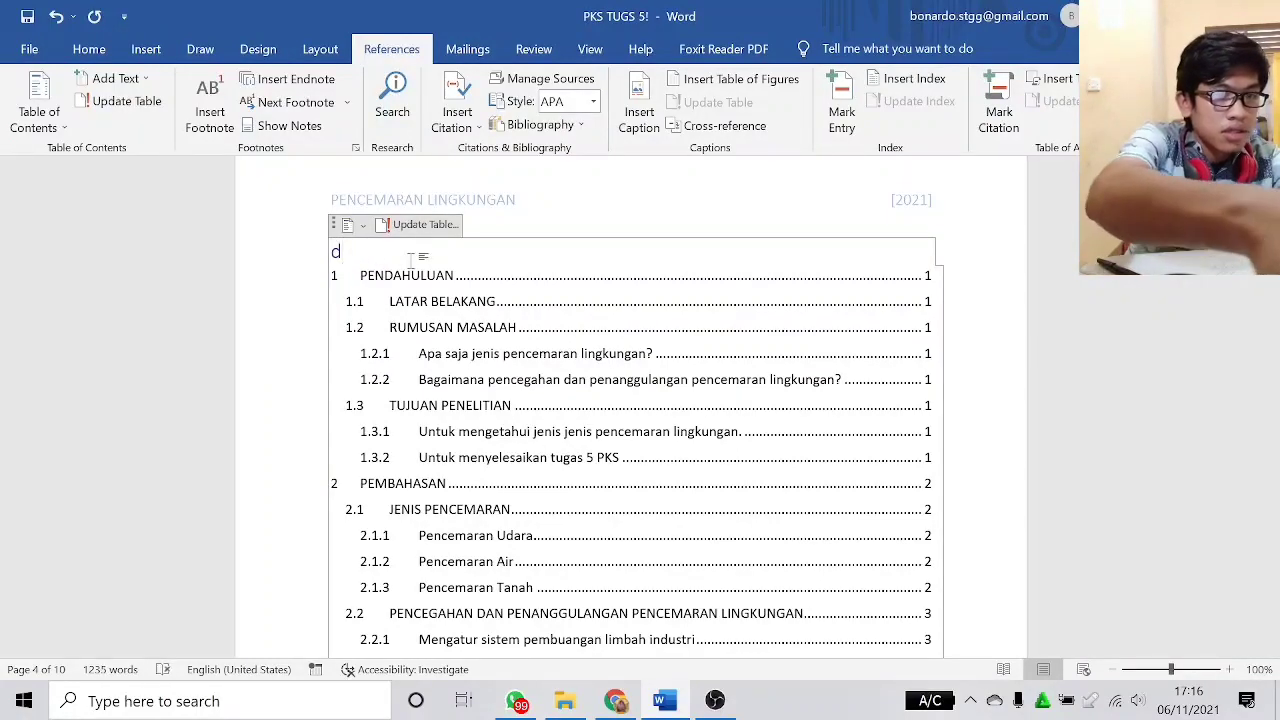
{"action": "key", "text": "BackSpace"}
{"action": "type", "text": "Daftar Isi"}
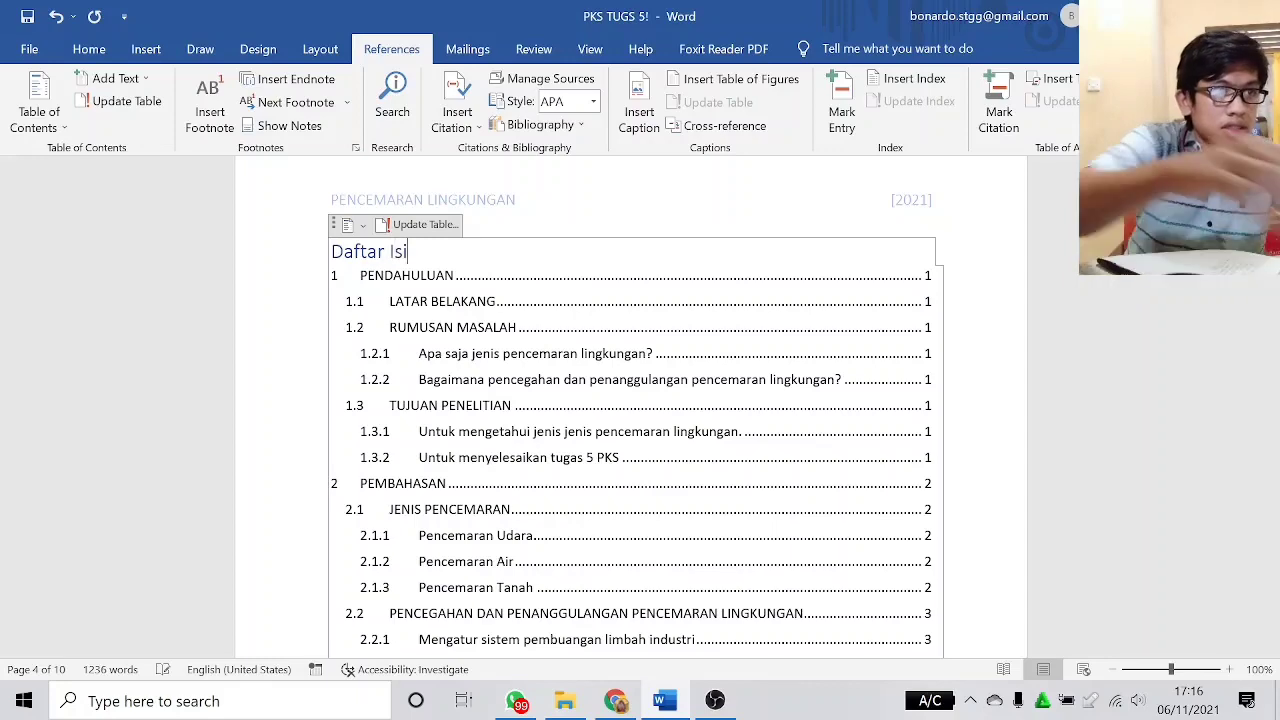
- Review the remaining table of contents entries, the SARAN section, the Daftar Pustaka and the report's last page
{"action": "scroll", "coordinate": [980, 214], "scroll_direction": "down", "scroll_amount": 6}
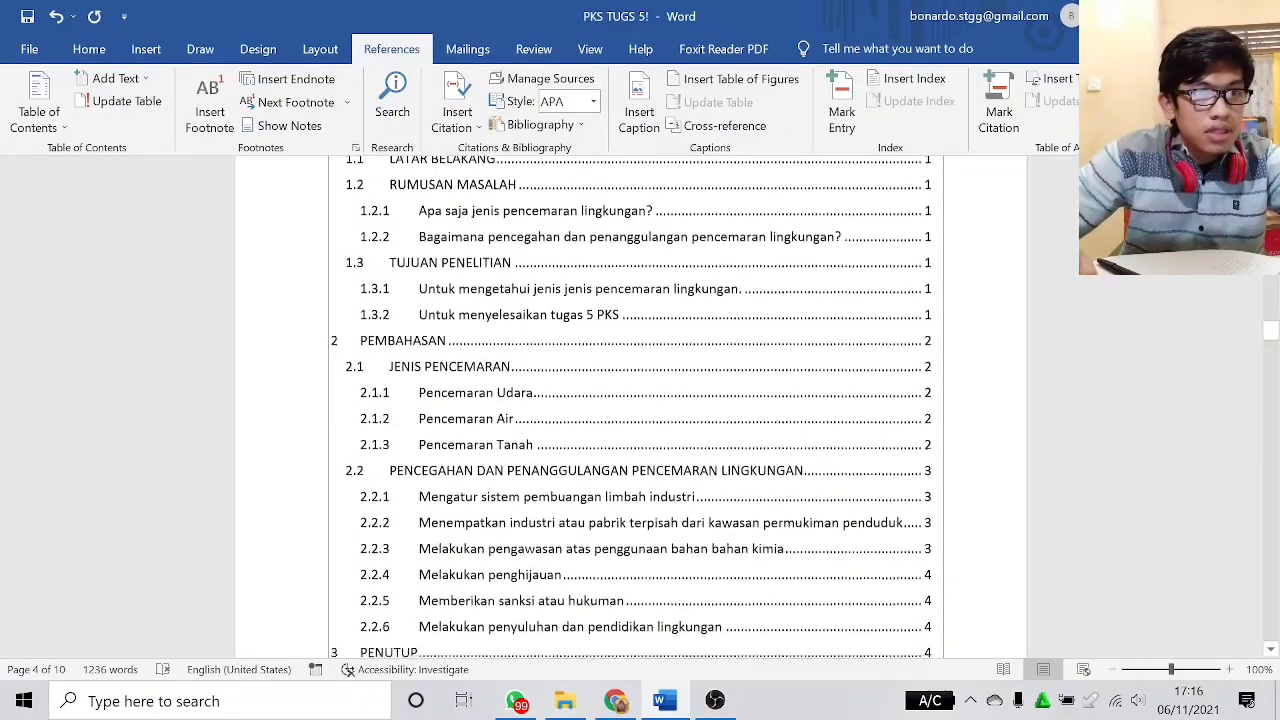
{"action": "scroll", "coordinate": [631, 400], "scroll_direction": "down", "scroll_amount": 3}
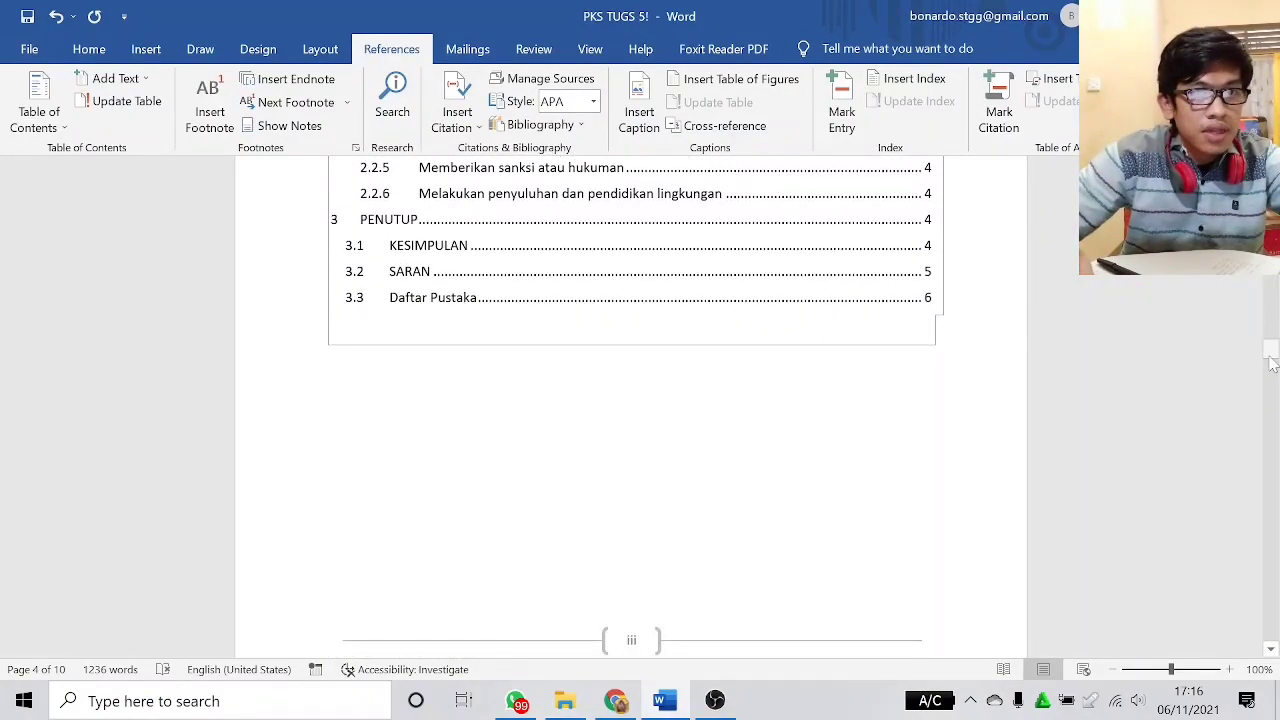
{"action": "left_click_drag", "start_coordinate": [1271, 364], "coordinate": [1270, 556]}
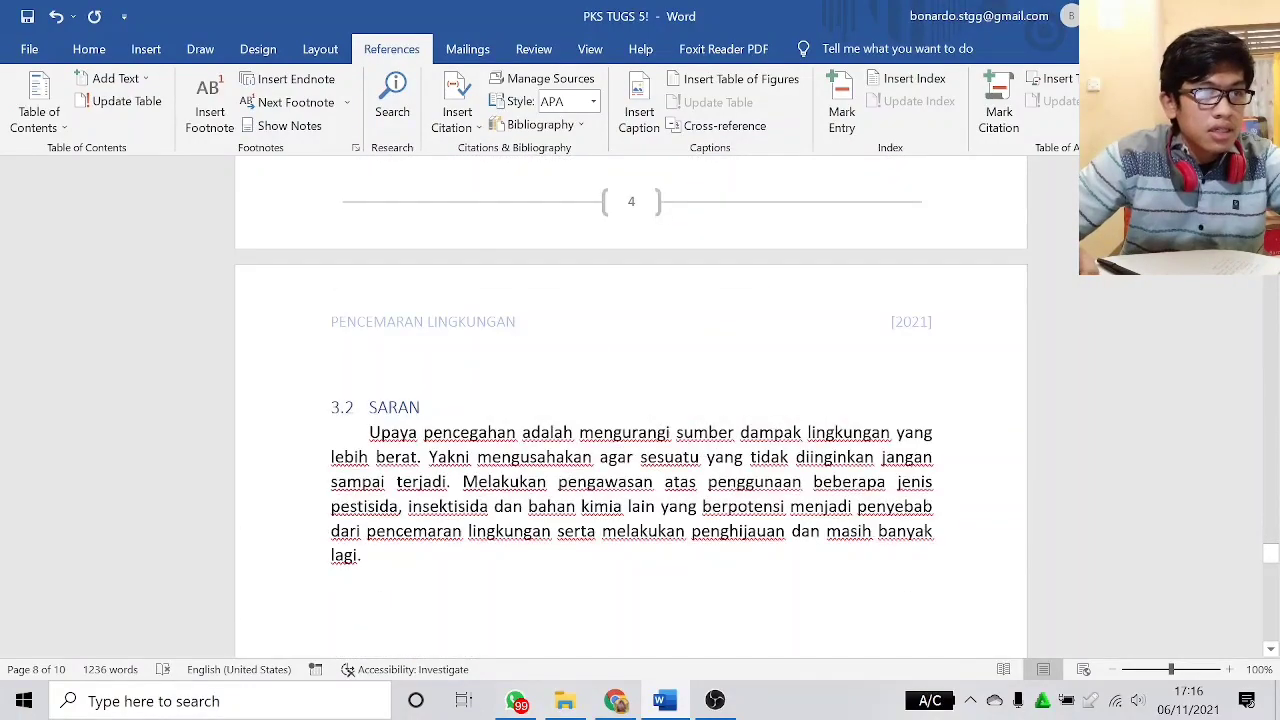
{"action": "scroll", "coordinate": [631, 400], "scroll_direction": "up", "scroll_amount": 1}
{"action": "scroll", "coordinate": [631, 400], "scroll_direction": "down", "scroll_amount": 15}
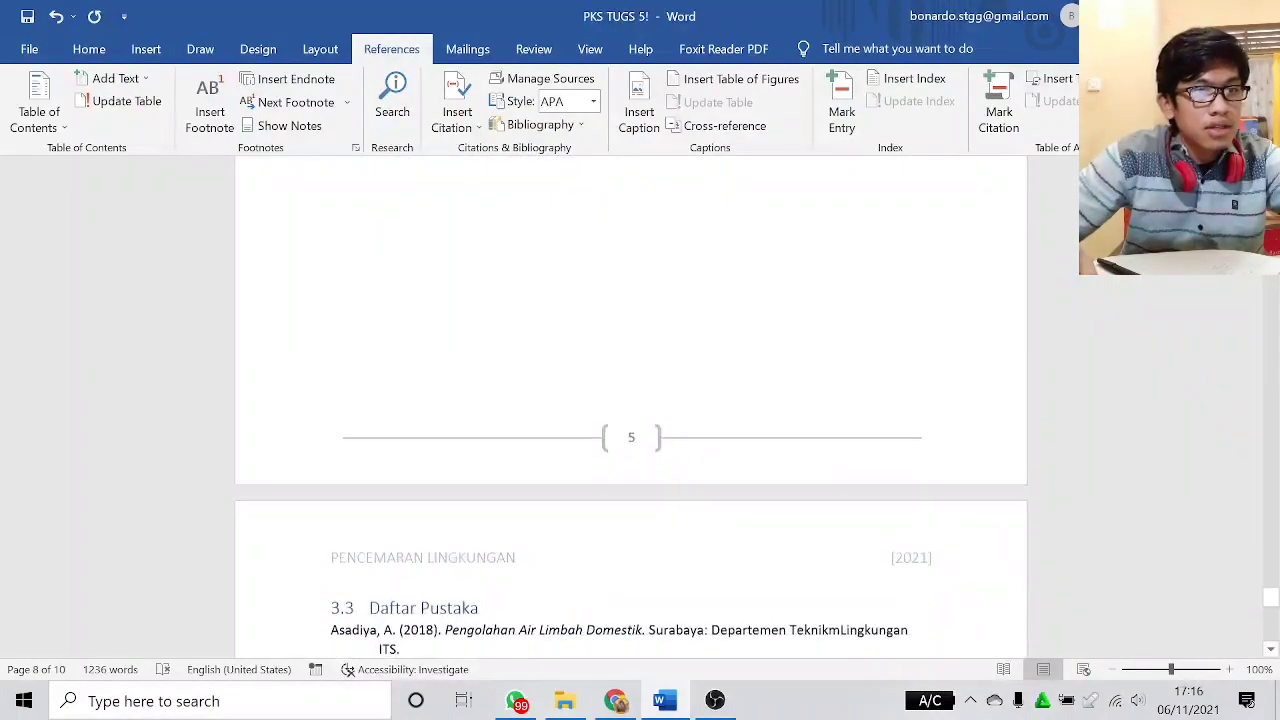
{"action": "scroll", "coordinate": [631, 400], "scroll_direction": "down", "scroll_amount": 20}
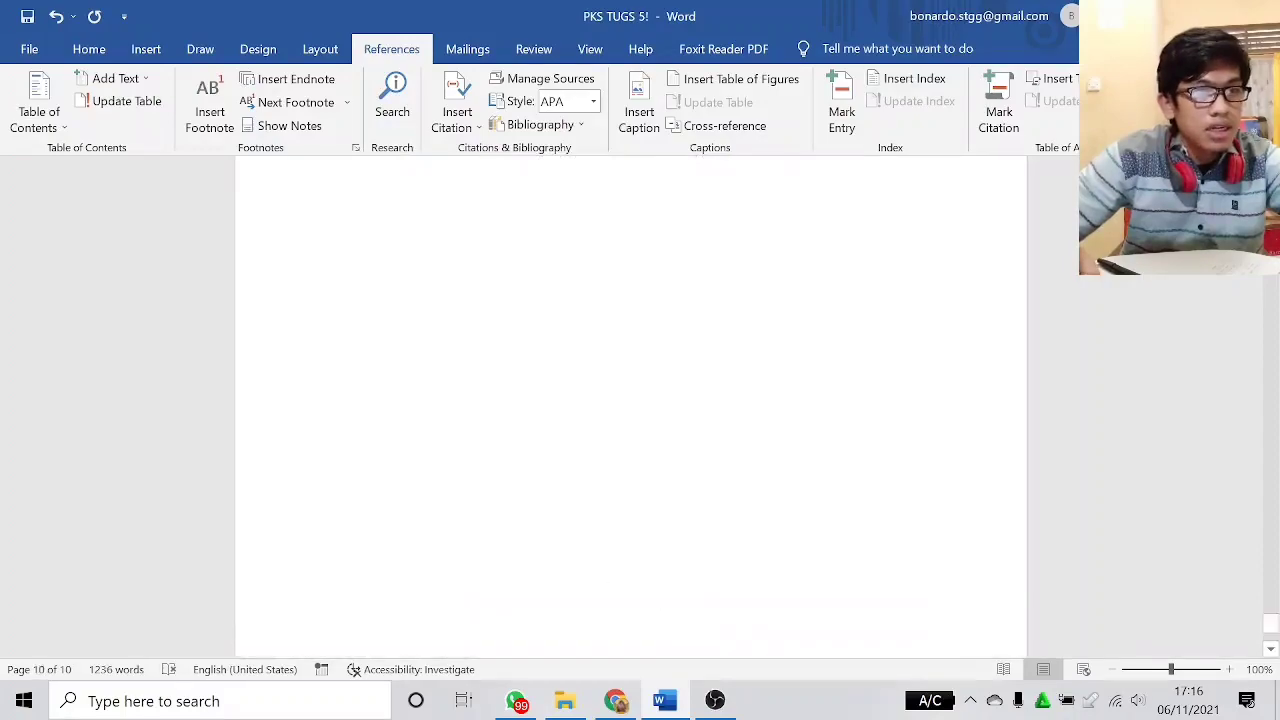
{"action": "scroll", "coordinate": [551, 466], "scroll_direction": "up", "scroll_amount": 20}
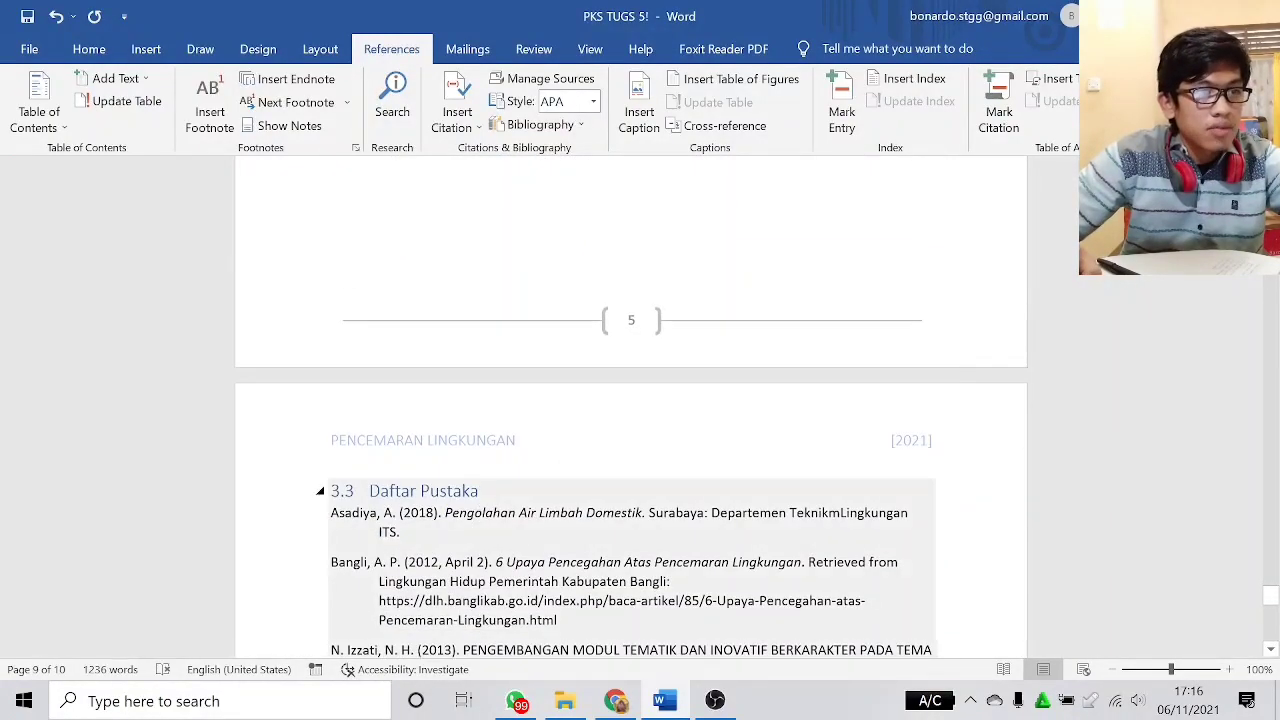
- Return to the cover page and review the front matter through the title page to Kata Pengantar
{"action": "left_click_drag", "start_coordinate": [1276, 598], "coordinate": [1272, 165]}
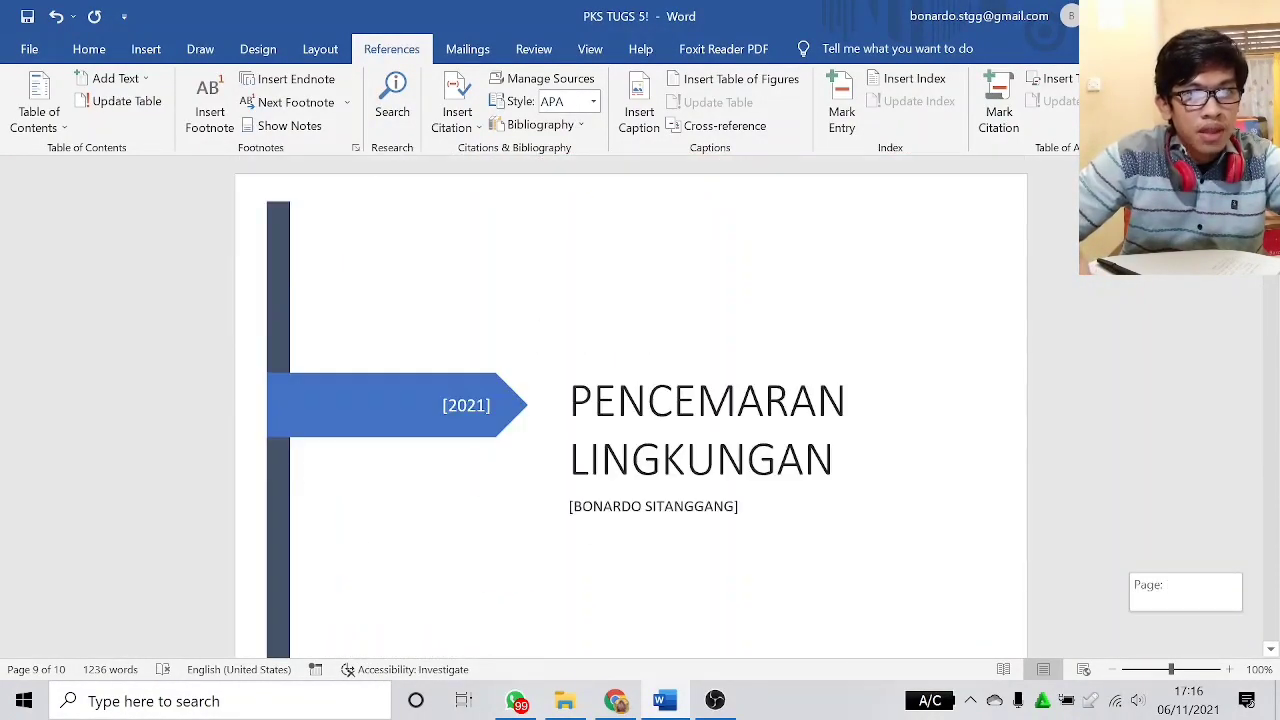
{"action": "scroll", "coordinate": [722, 540], "scroll_direction": "down", "scroll_amount": 4}
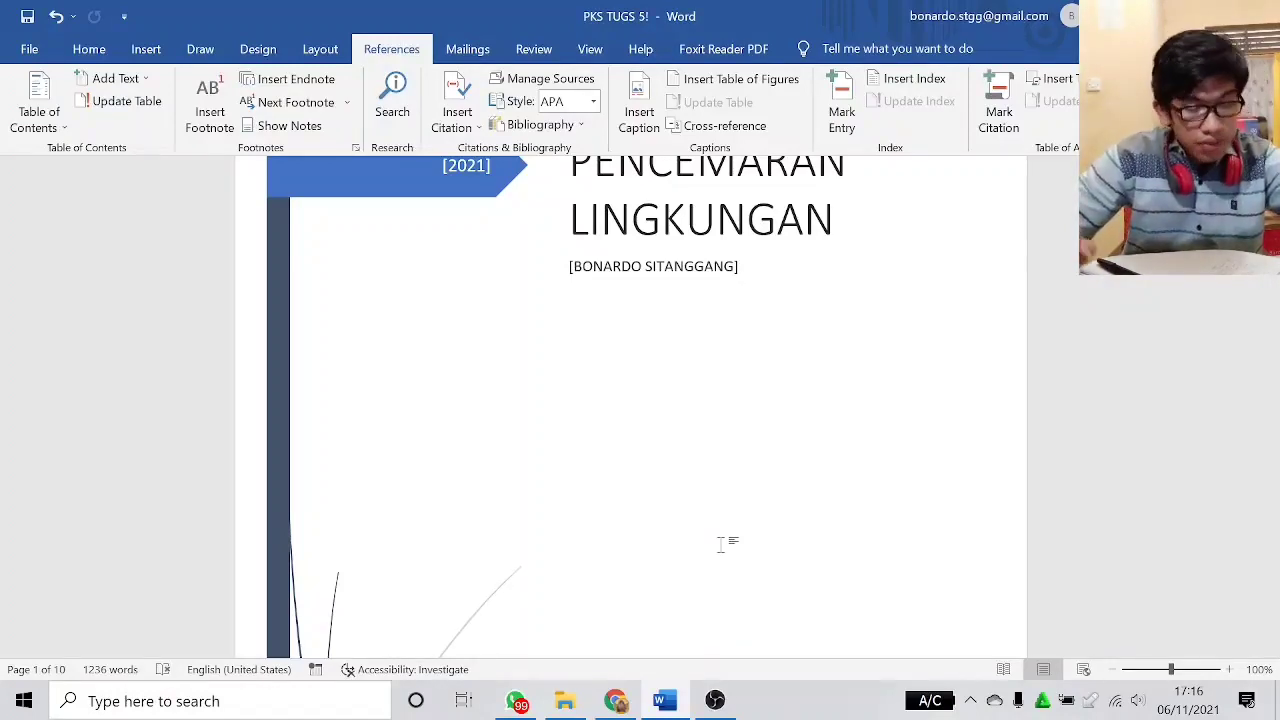
{"action": "scroll", "coordinate": [722, 541], "scroll_direction": "up", "scroll_amount": 3}
{"action": "scroll", "coordinate": [725, 540], "scroll_direction": "down", "scroll_amount": 10}
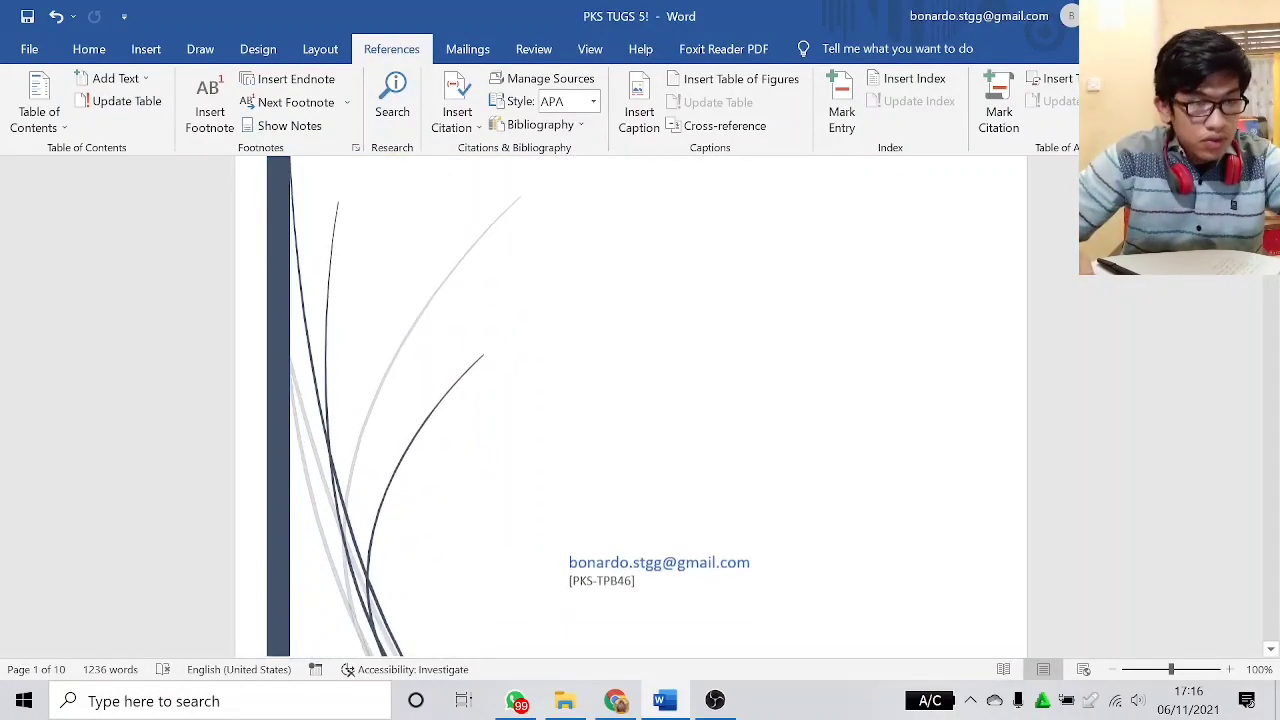
{"action": "scroll", "coordinate": [709, 554], "scroll_direction": "down", "scroll_amount": 15}
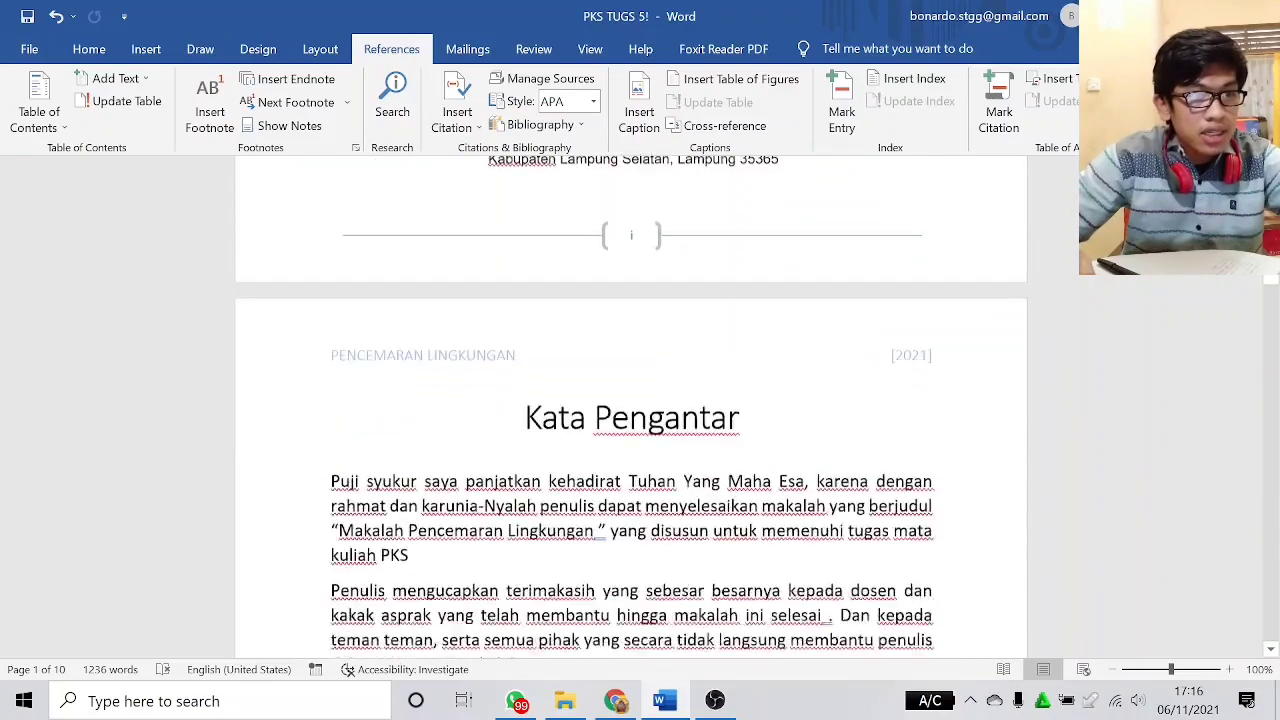
- Check which heading styles are applied to PENDAHULUAN, LATAR BELAKANG and the first question under RUMUSAN MASALAH
{"action": "scroll", "coordinate": [705, 558], "scroll_direction": "down", "scroll_amount": 15}
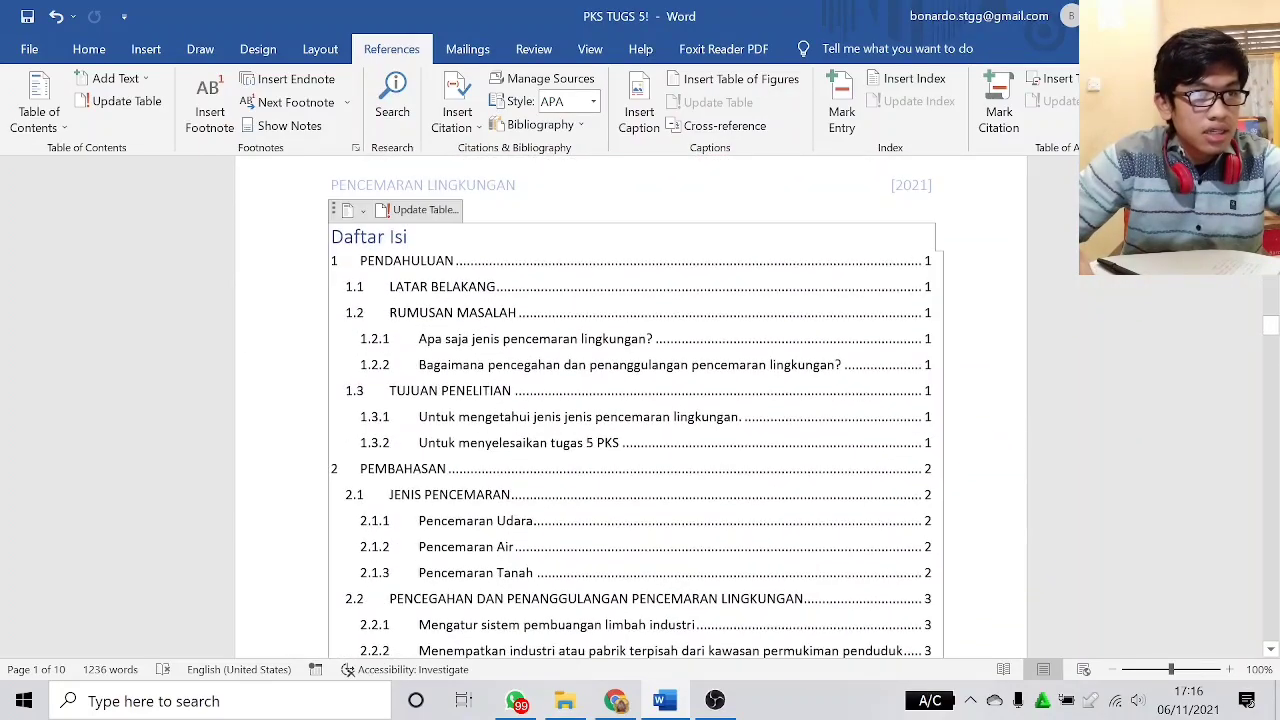
{"action": "scroll", "coordinate": [631, 408], "scroll_direction": "down", "scroll_amount": 12}
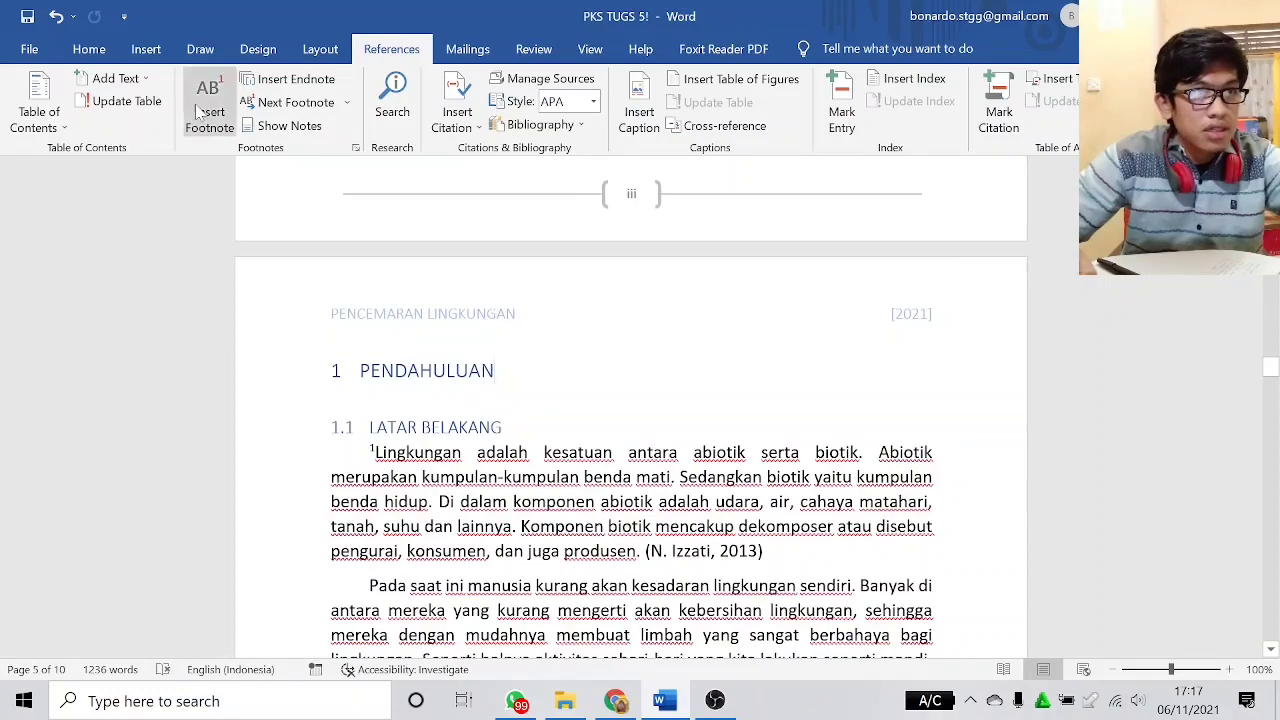
{"action": "left_click", "coordinate": [89, 49]}
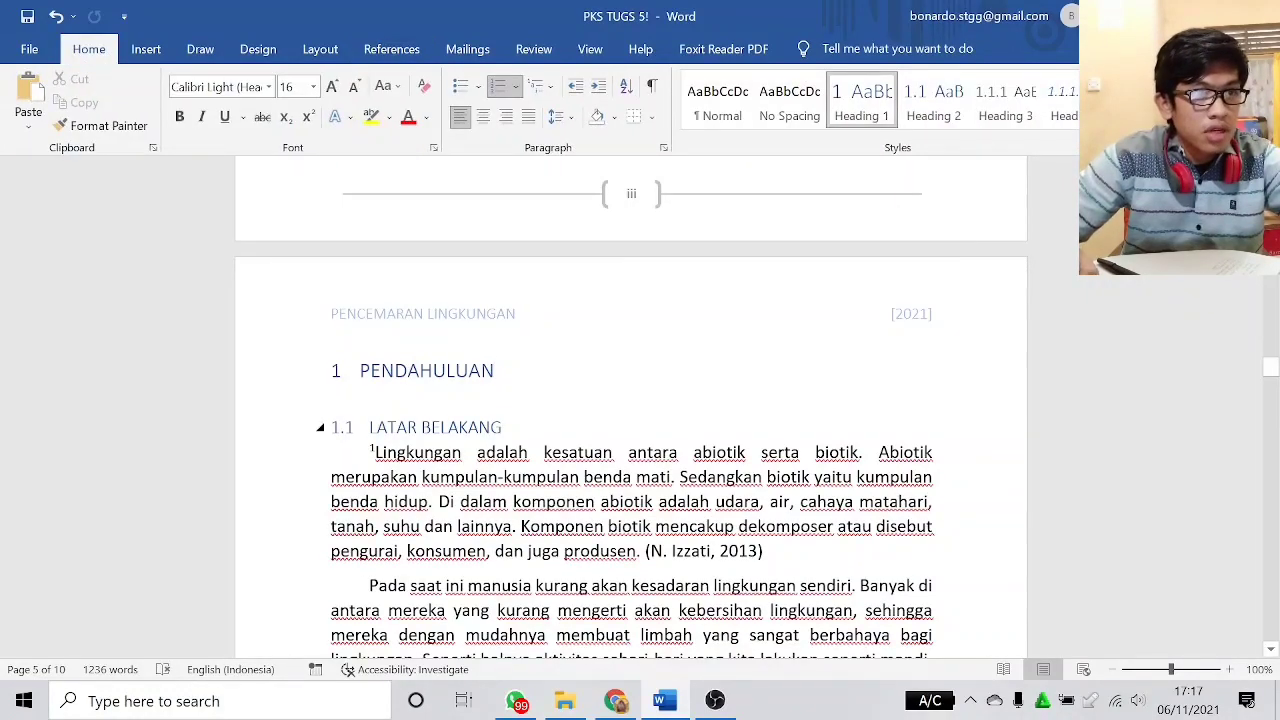
{"action": "key", "text": "Down"}
{"action": "scroll", "coordinate": [631, 407], "scroll_direction": "down", "scroll_amount": 12}
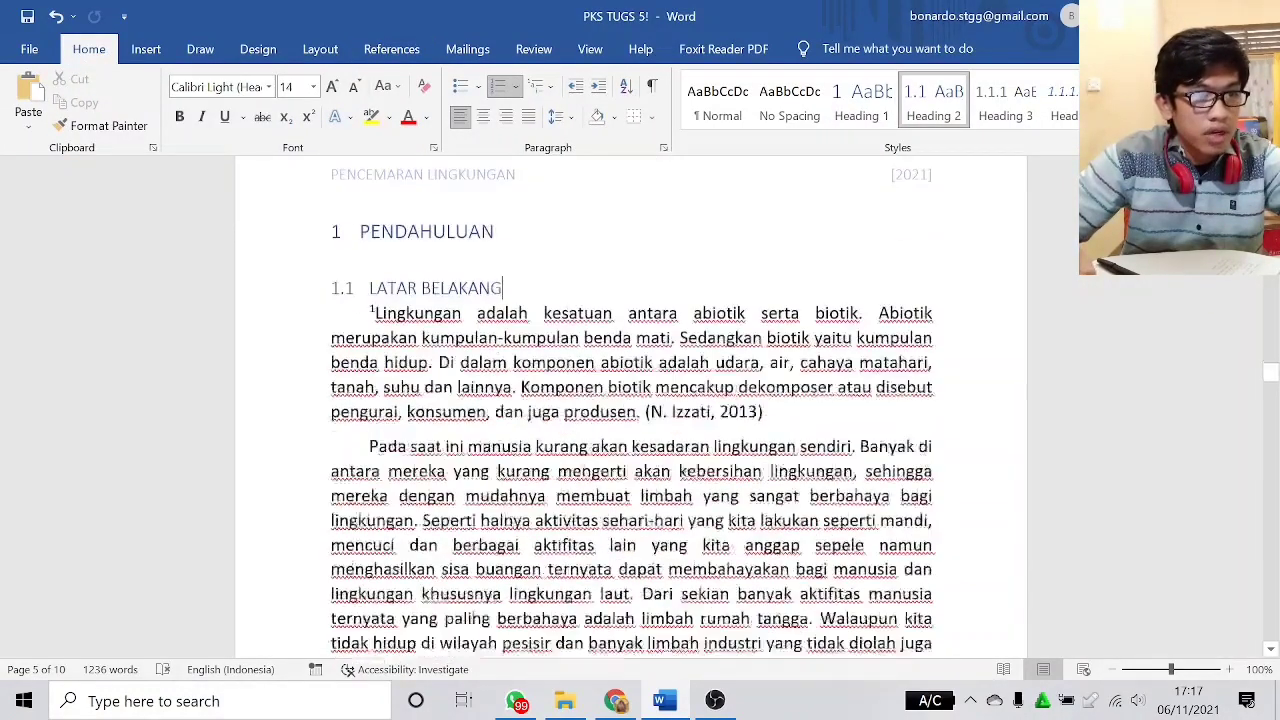
{"action": "left_click", "coordinate": [673, 211]}
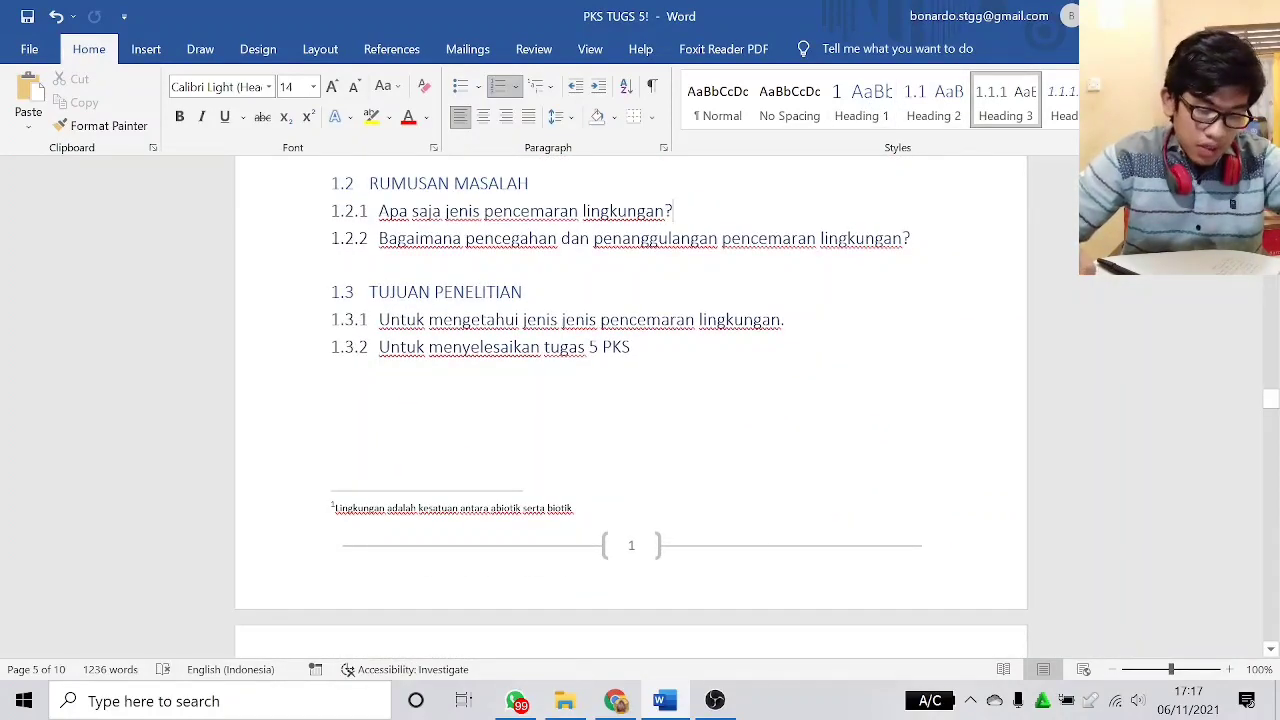
- Review the LATAR BELAKANG text, the TUJUAN PENELITIAN section and the footnote and page number closing the first chapter
{"action": "scroll", "coordinate": [407, 562], "scroll_direction": "up", "scroll_amount": 5}
{"action": "scroll", "coordinate": [407, 562], "scroll_direction": "down", "scroll_amount": 5}
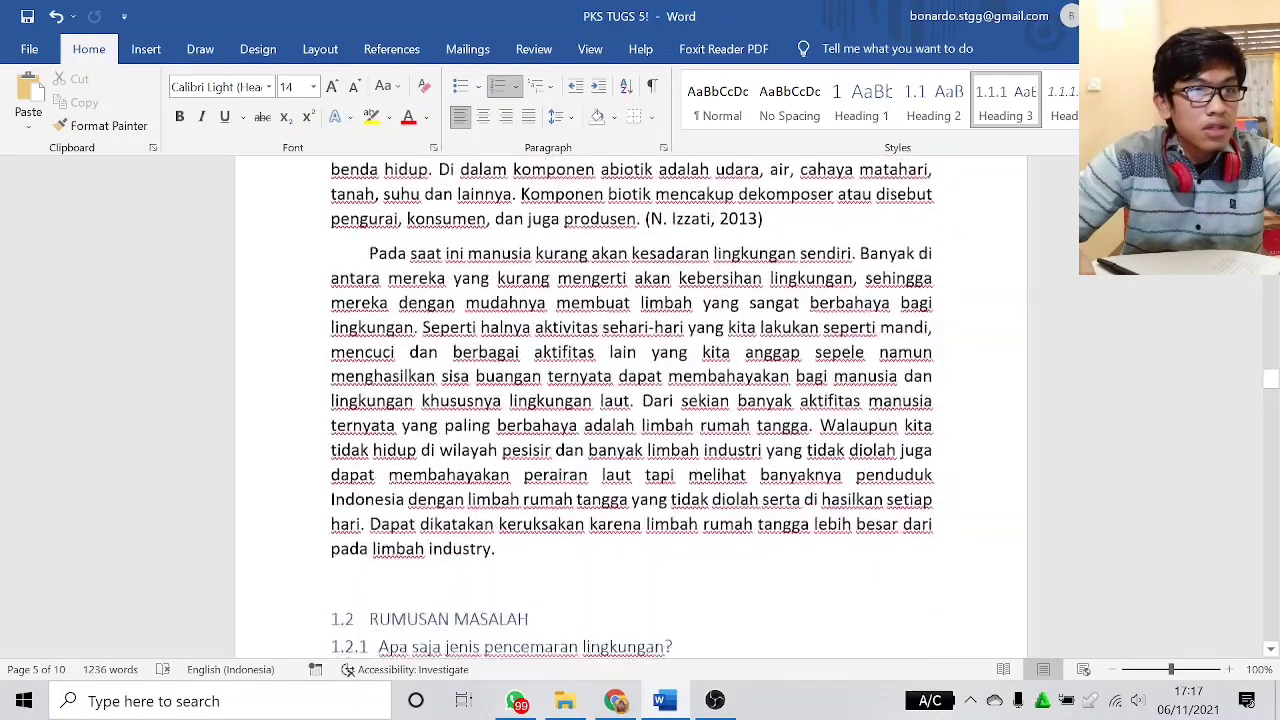
{"action": "scroll", "coordinate": [407, 562], "scroll_direction": "down", "scroll_amount": 1}
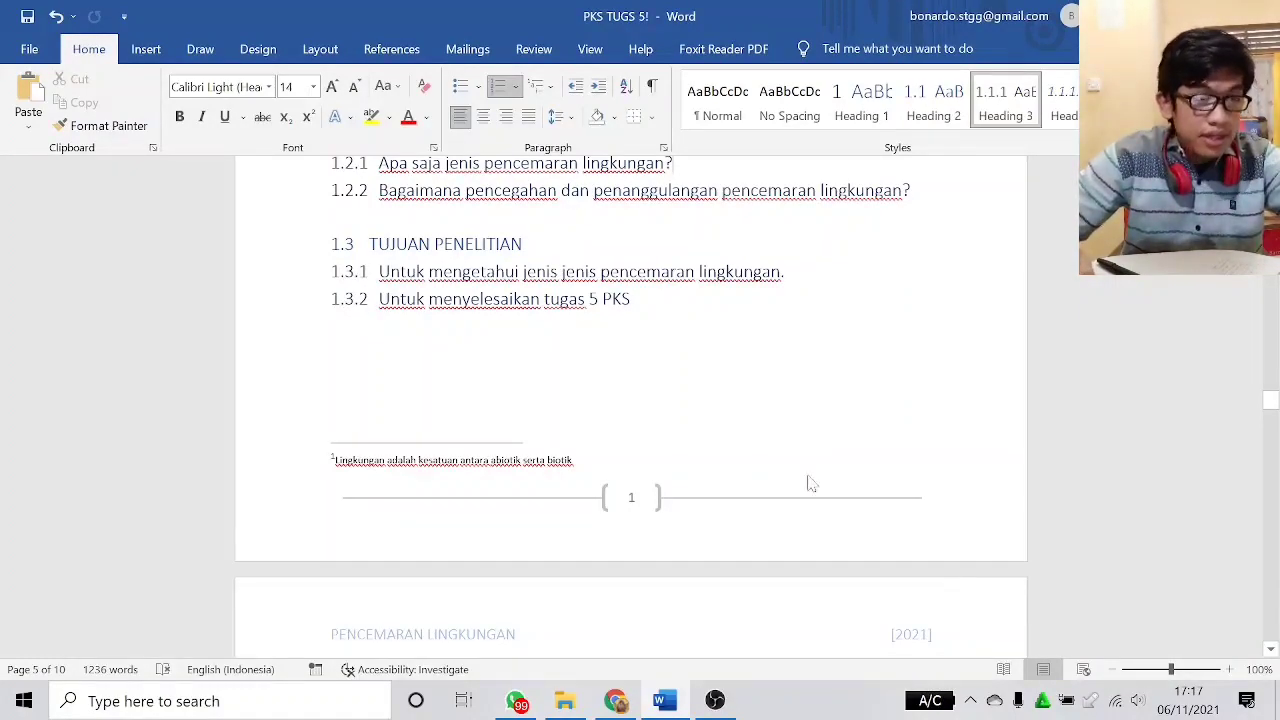
{"action": "scroll", "coordinate": [811, 484], "scroll_direction": "down", "scroll_amount": 3}
- Review the bibliography and the page number on the report's last page, and return to the Daftar Isi entries
{"action": "left_click_drag", "start_coordinate": [1270, 408], "coordinate": [1273, 597]}
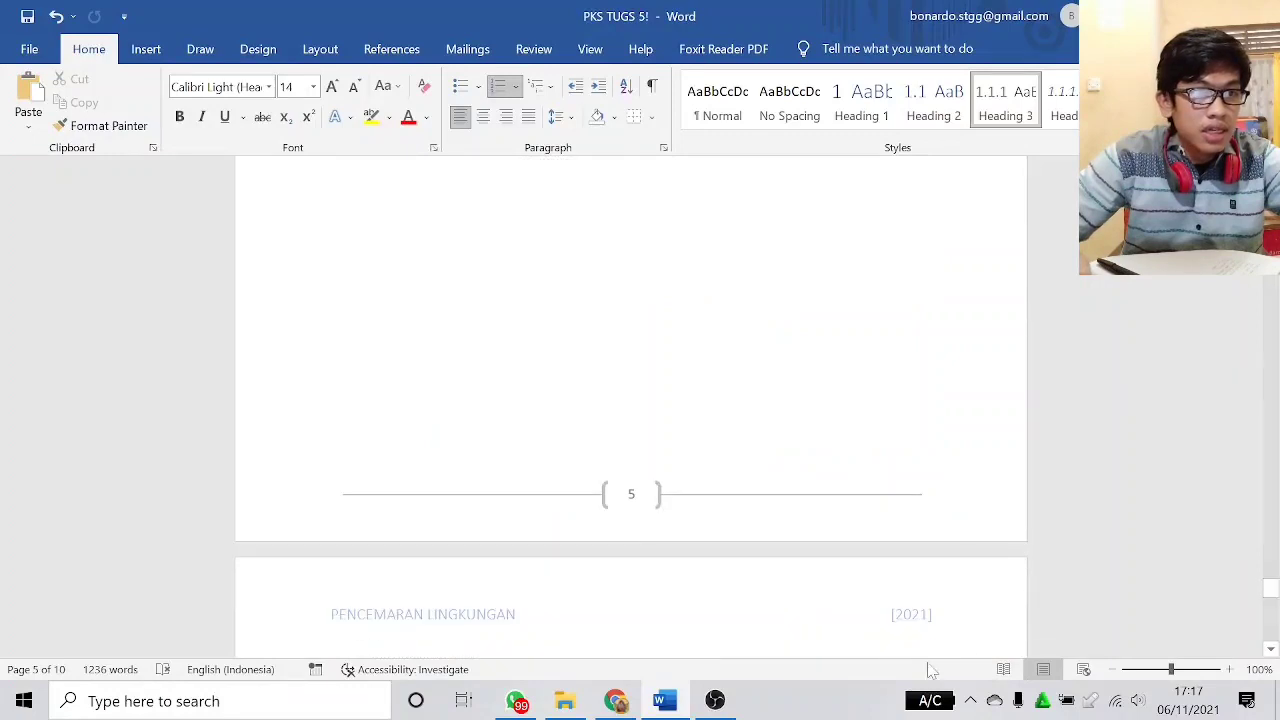
{"action": "scroll", "coordinate": [800, 450], "scroll_direction": "down", "scroll_amount": 8}
{"action": "scroll", "coordinate": [630, 400], "scroll_direction": "up", "scroll_amount": 1}
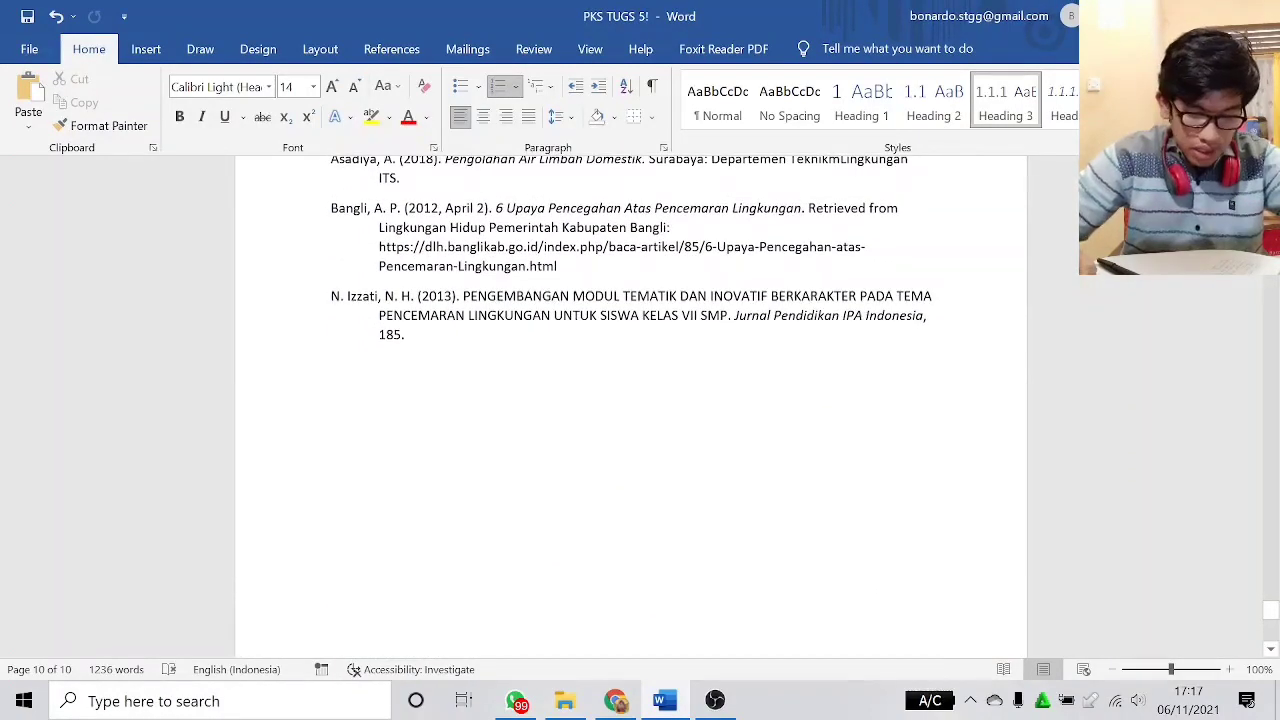
{"action": "scroll", "coordinate": [690, 612], "scroll_direction": "down", "scroll_amount": 6}
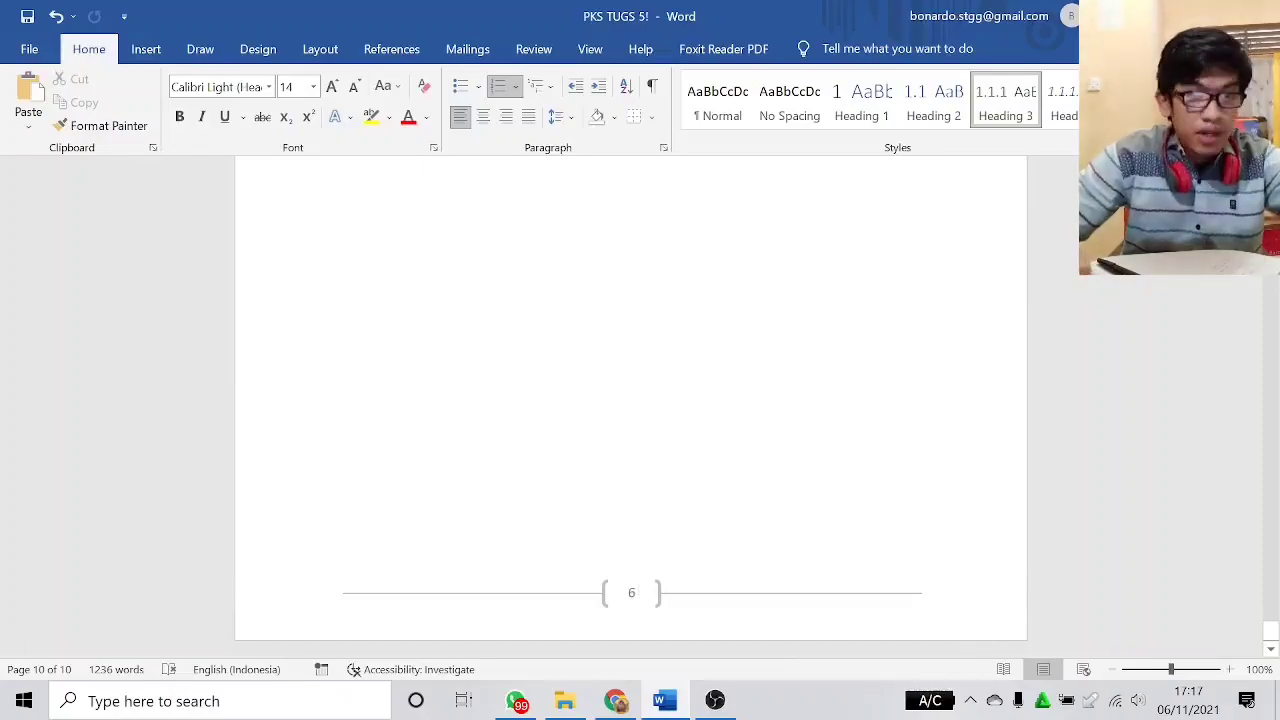
{"action": "scroll", "coordinate": [630, 400], "scroll_direction": "up", "scroll_amount": 2}
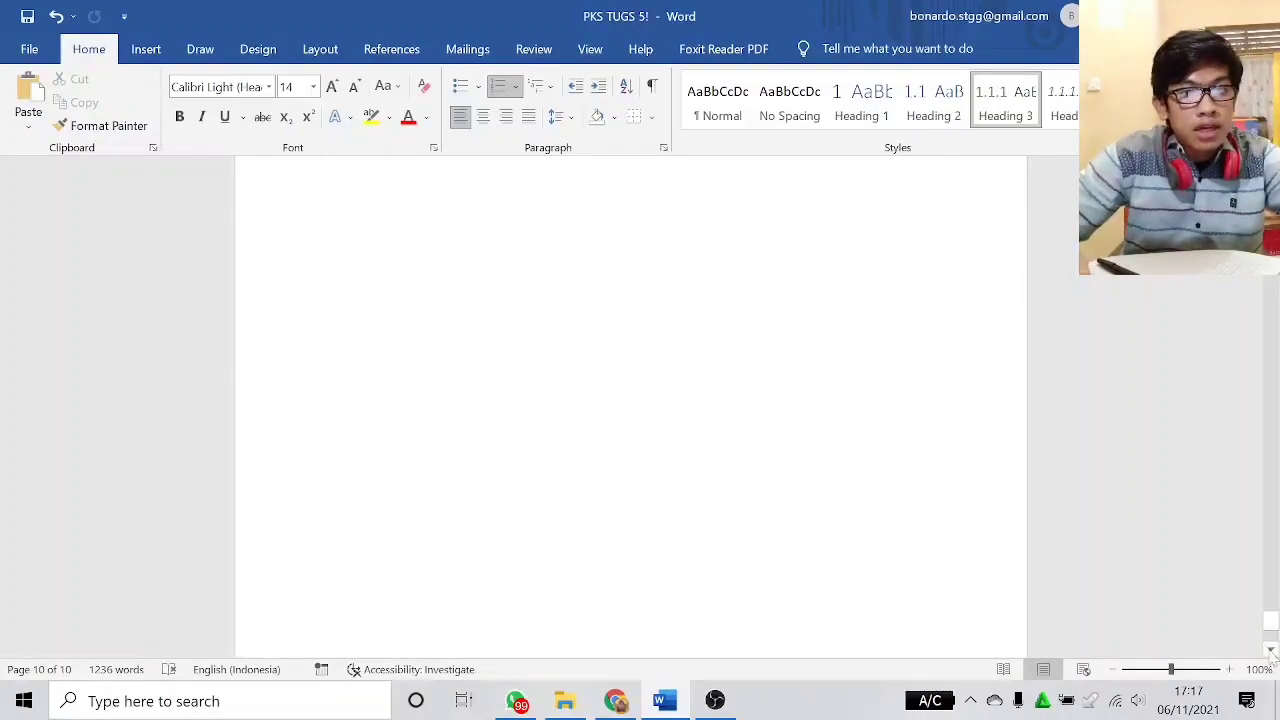
{"action": "left_click_drag", "start_coordinate": [1274, 630], "coordinate": [1273, 342]}
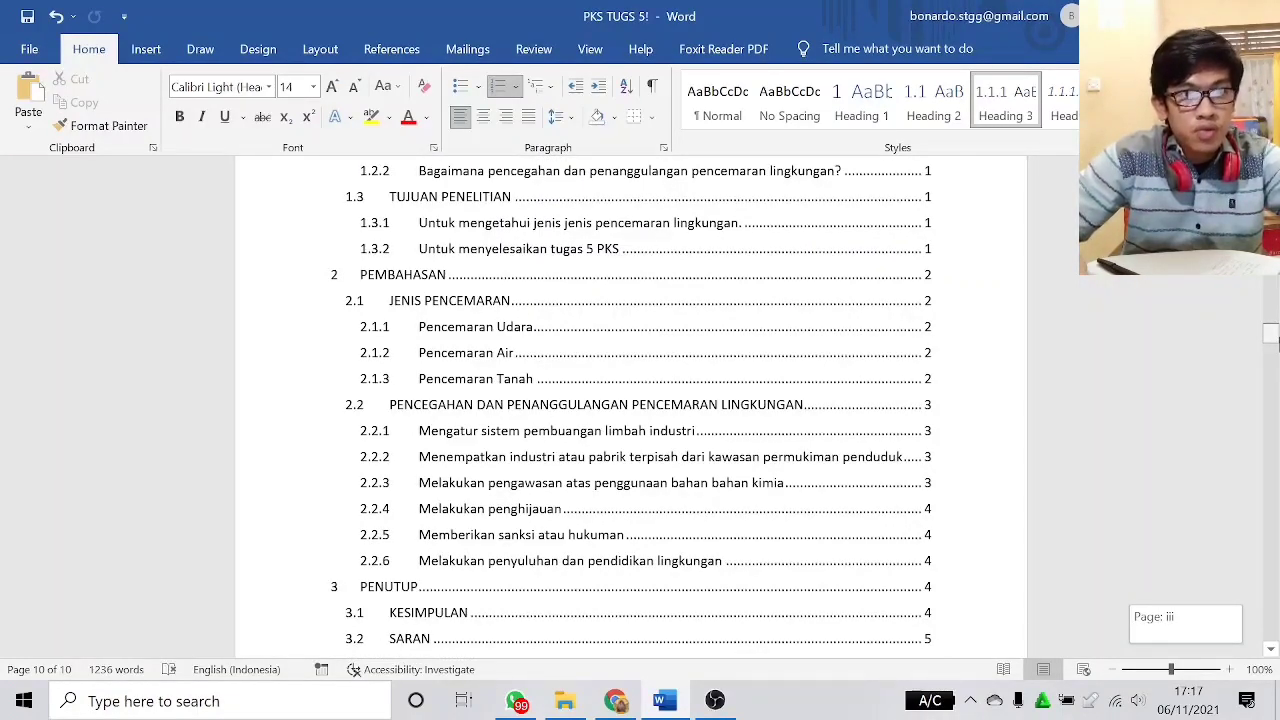
{"action": "scroll", "coordinate": [640, 406], "scroll_direction": "up", "scroll_amount": 2}
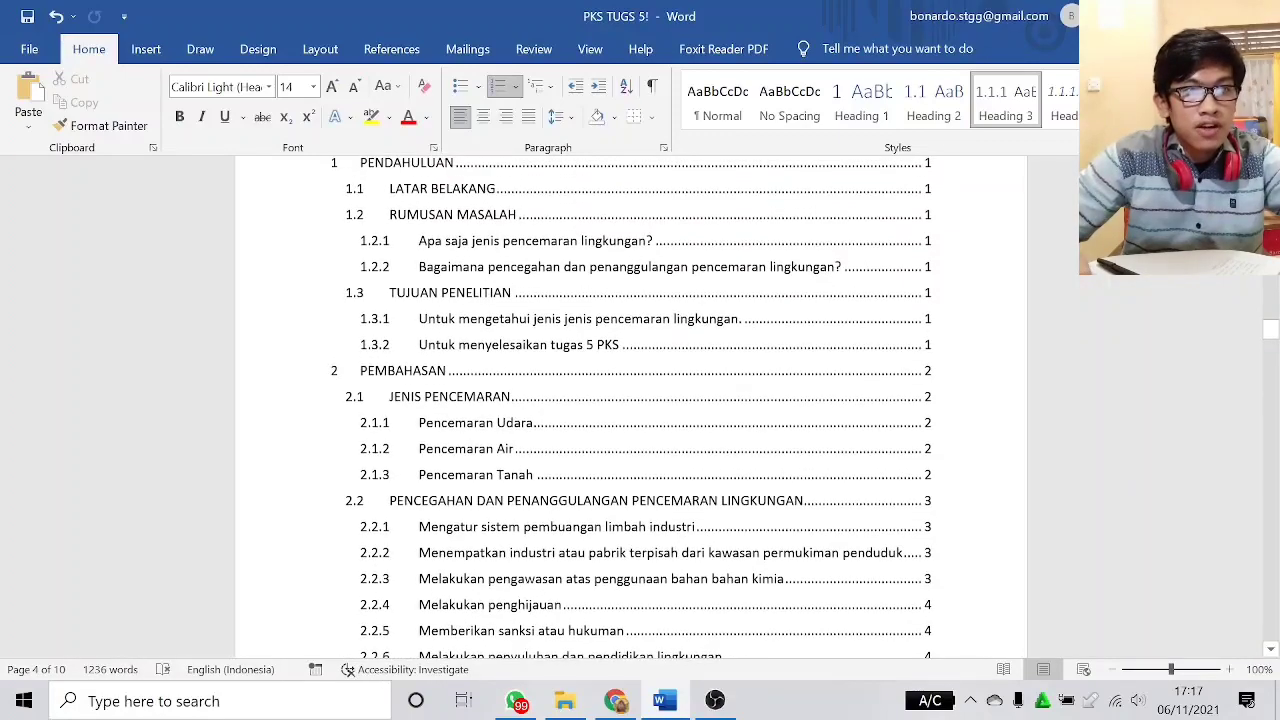